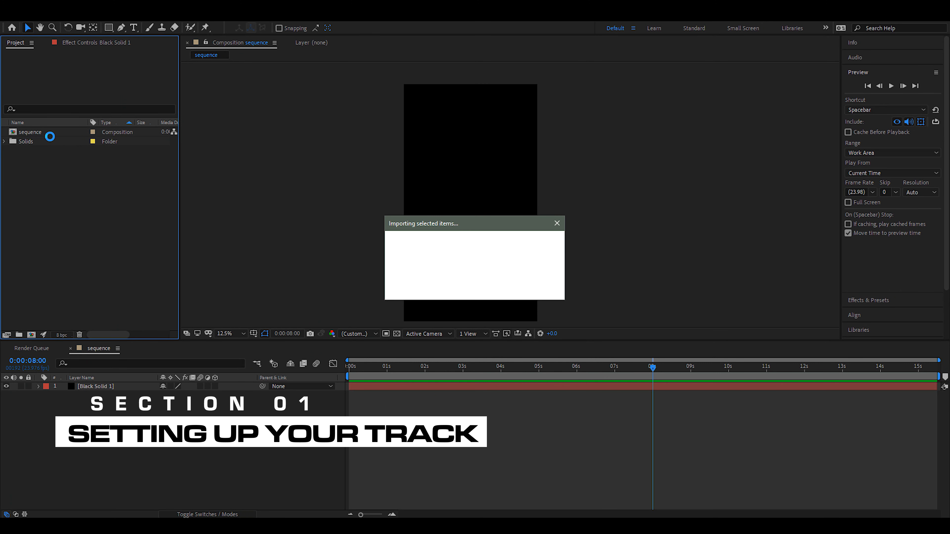
# Step: Add DSC_6788.MOV to the composition above the black solid and rotate the layer to -90 degrees
pyautogui.moveTo(38, 131); pyautogui.dragTo(111, 390)
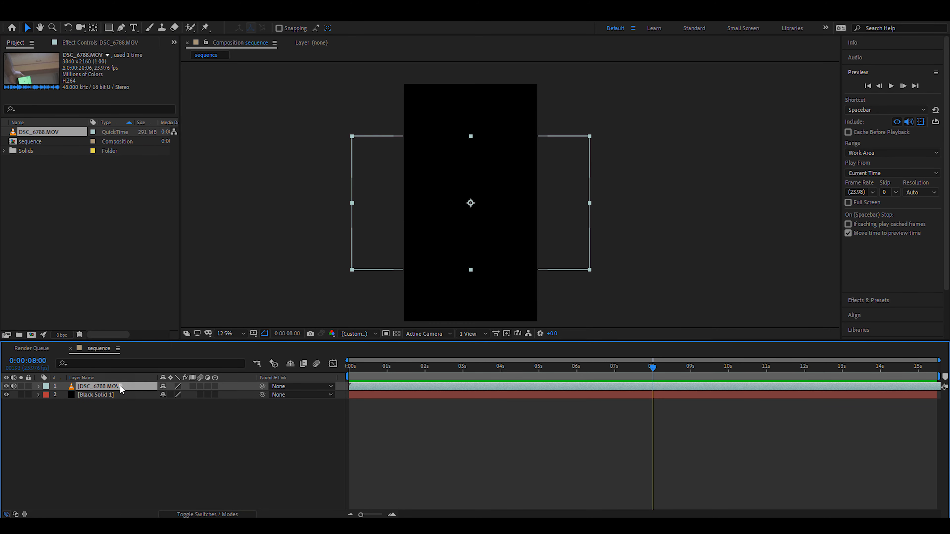
pyautogui.press('r')
pyautogui.click(170, 395)
pyautogui.write('-90')
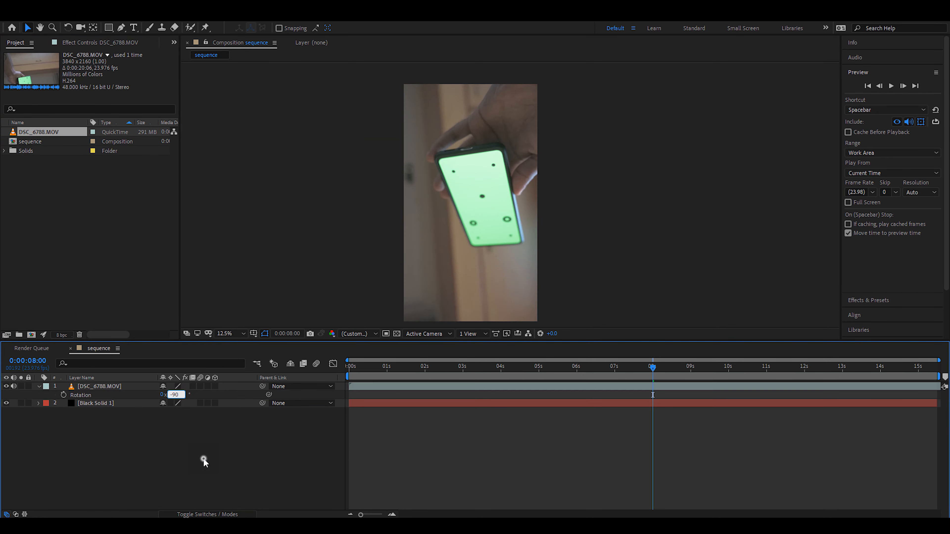
pyautogui.click(204, 460)
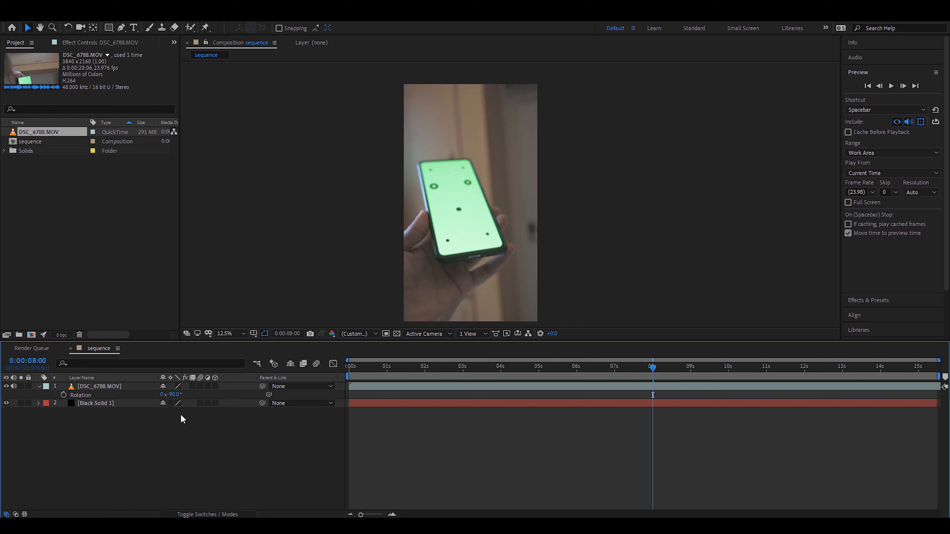
# Step: Review the footage along the timeline and mute the DSC_6788.MOV layer's audio
pyautogui.click(119, 385)
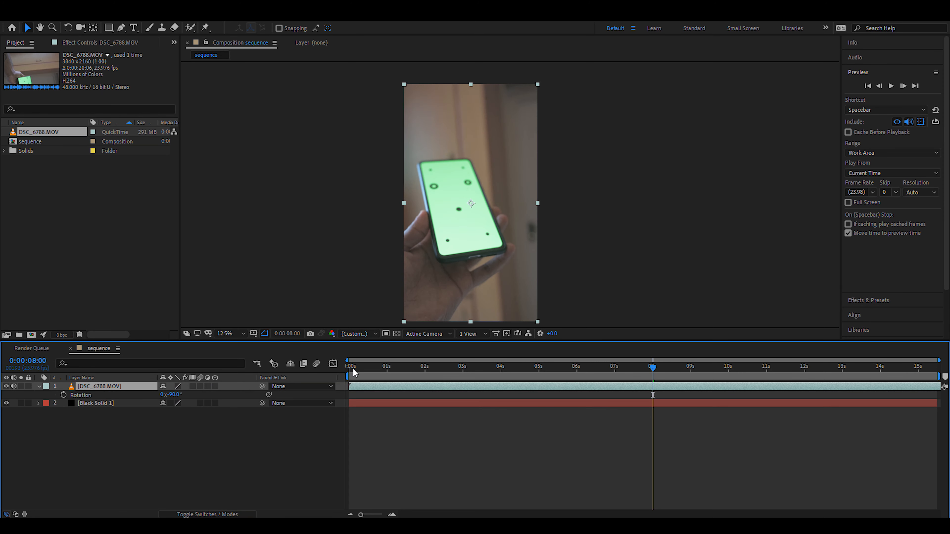
pyautogui.click(390, 514)
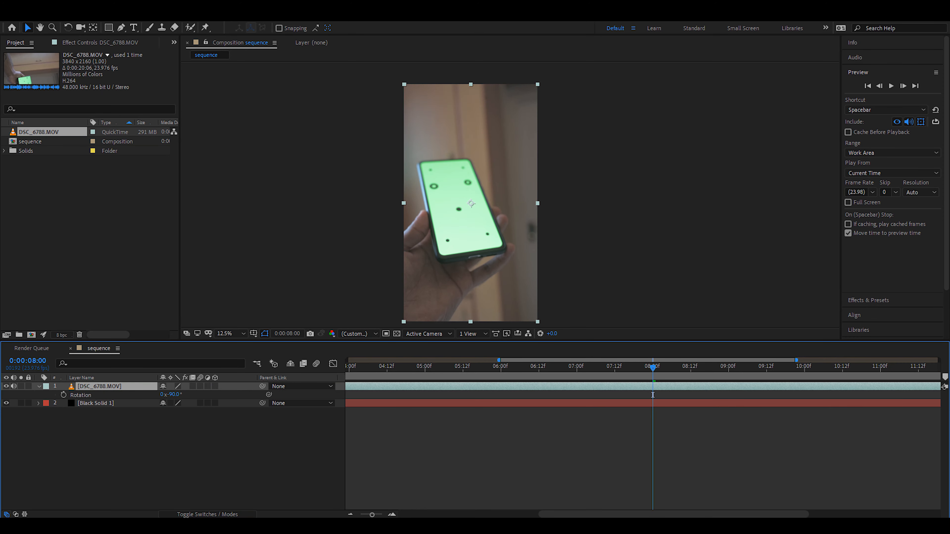
pyautogui.moveTo(543, 514); pyautogui.dragTo(474, 514)
pyautogui.moveTo(372, 514); pyautogui.dragTo(361, 514)
pyautogui.moveTo(360, 368); pyautogui.dragTo(338, 378)
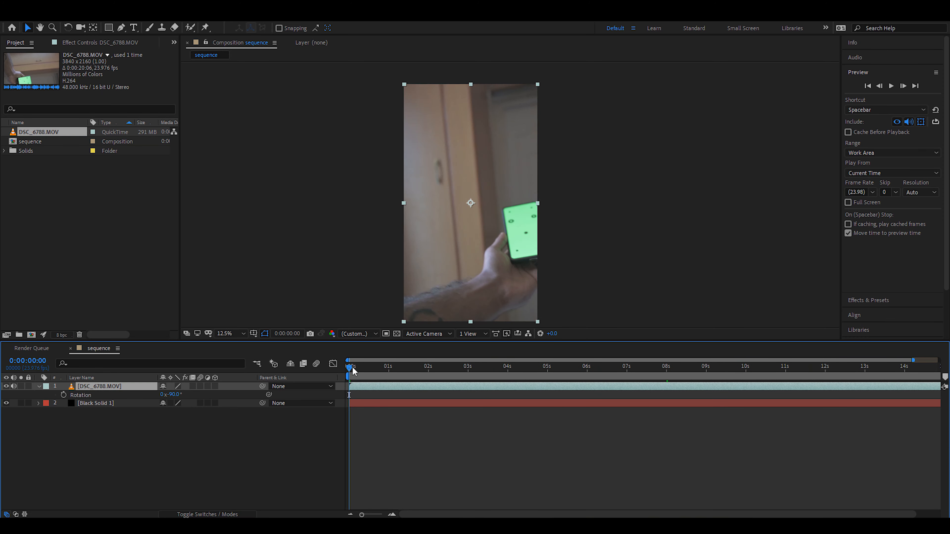
pyautogui.moveTo(349, 369); pyautogui.dragTo(847, 394)
pyautogui.click(13, 386)
pyautogui.click(350, 514)
# Step: Trim both layers at 0:00:15:00 and trim the composition to the work area ending there
pyautogui.moveTo(838, 370); pyautogui.dragTo(870, 371)
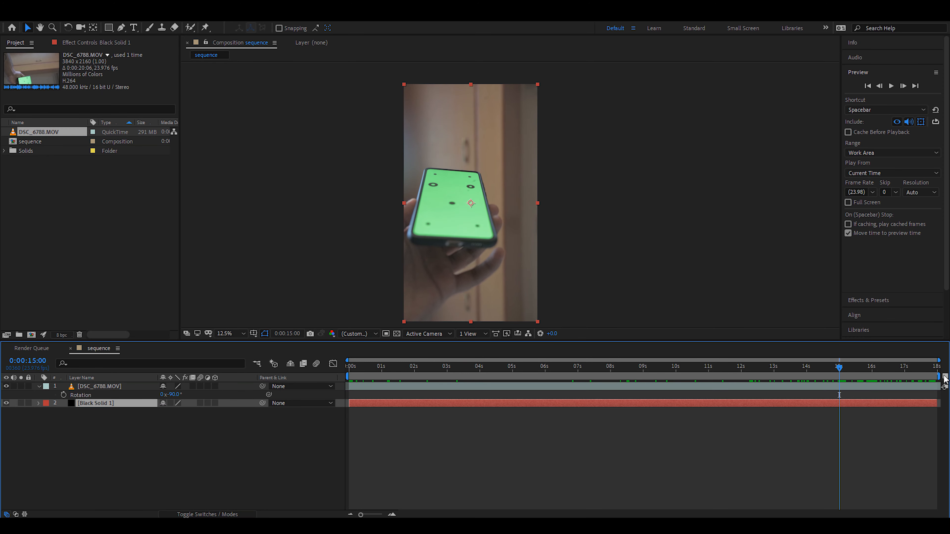
pyautogui.click(842, 386)
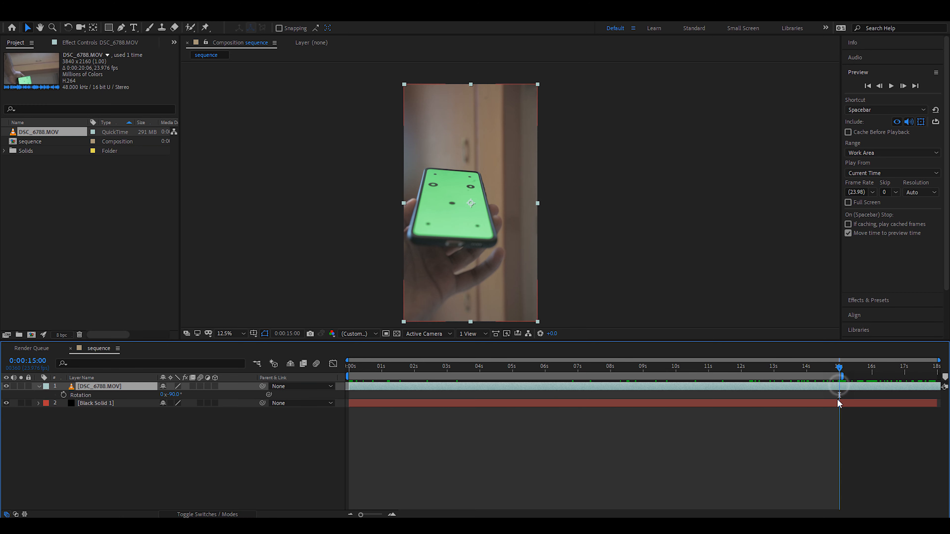
pyautogui.keyDown('shift'); pyautogui.click(838, 404); pyautogui.keyUp('shift')
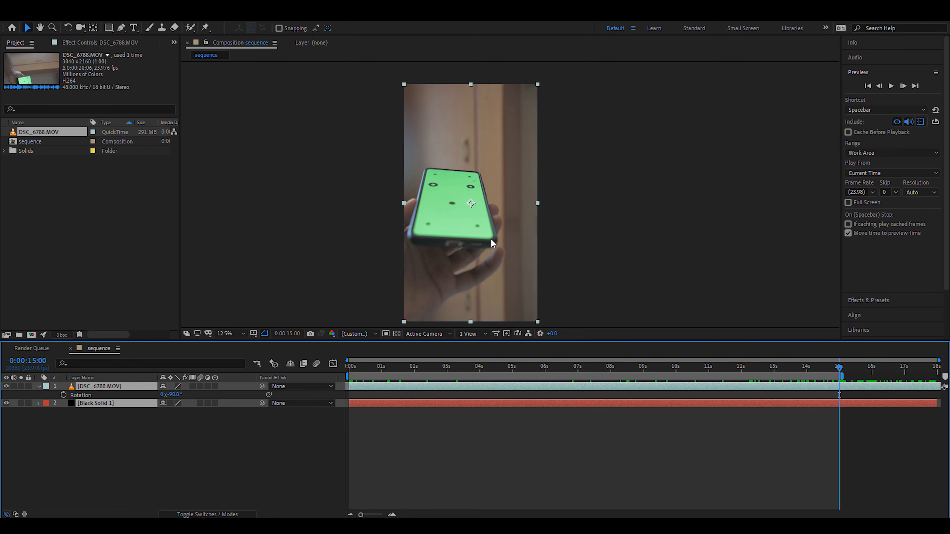
pyautogui.hotkey('alt', ']')
pyautogui.rightClick(800, 374)
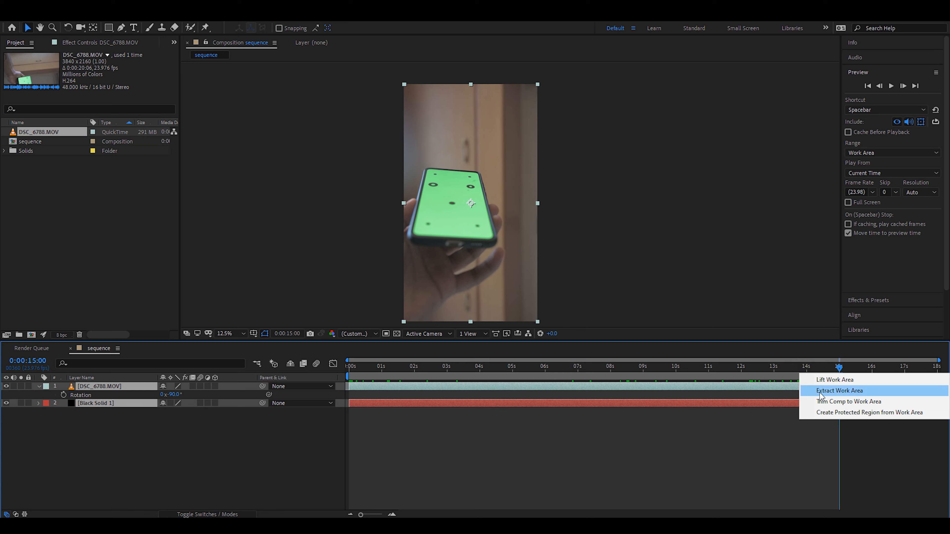
pyautogui.click(825, 398)
# Step: Apply the Lumetri Color effect to the DSC_6788.MOV layer
pyautogui.moveTo(673, 368); pyautogui.dragTo(349, 391)
pyautogui.click(401, 421)
pyautogui.click(111, 388)
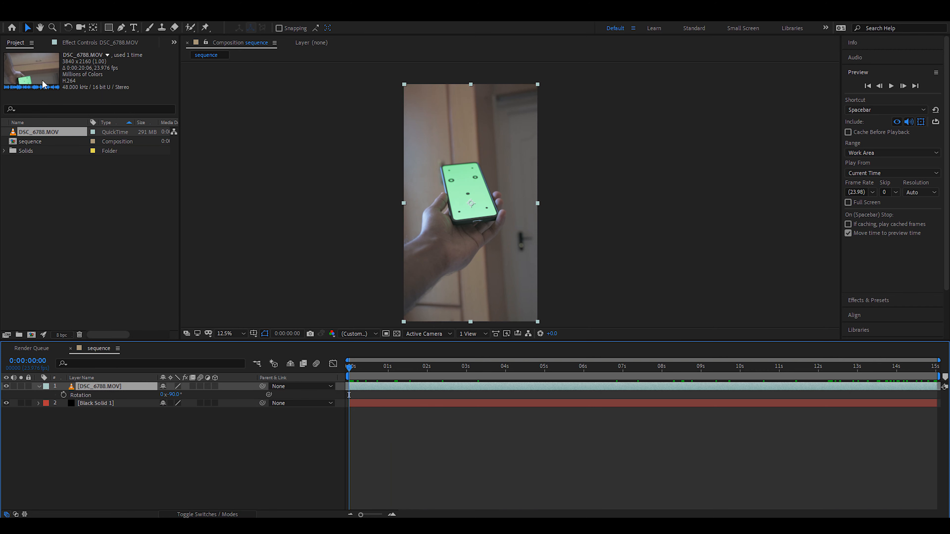
pyautogui.click(69, 43)
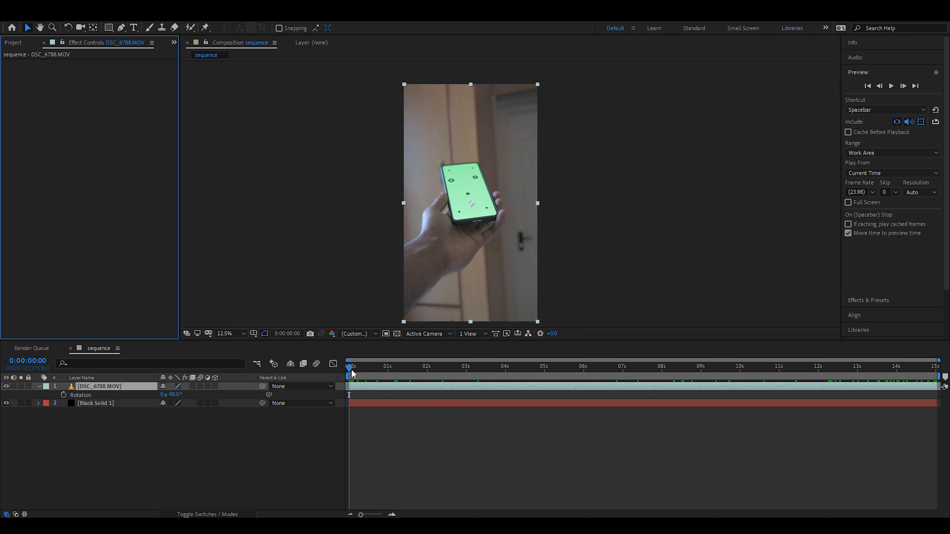
pyautogui.click(351, 368)
pyautogui.moveTo(351, 369)
pyautogui.mouseDown()
pyautogui.moveTo(376, 369)
pyautogui.moveTo(349, 369)
pyautogui.mouseUp()
pyautogui.hotkey('ctrl', 'space')
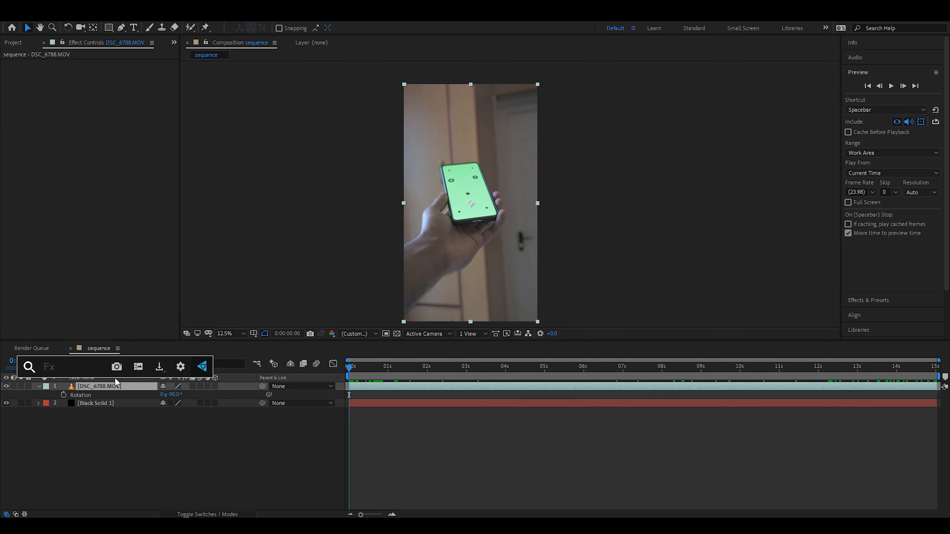
pyautogui.write('lum')
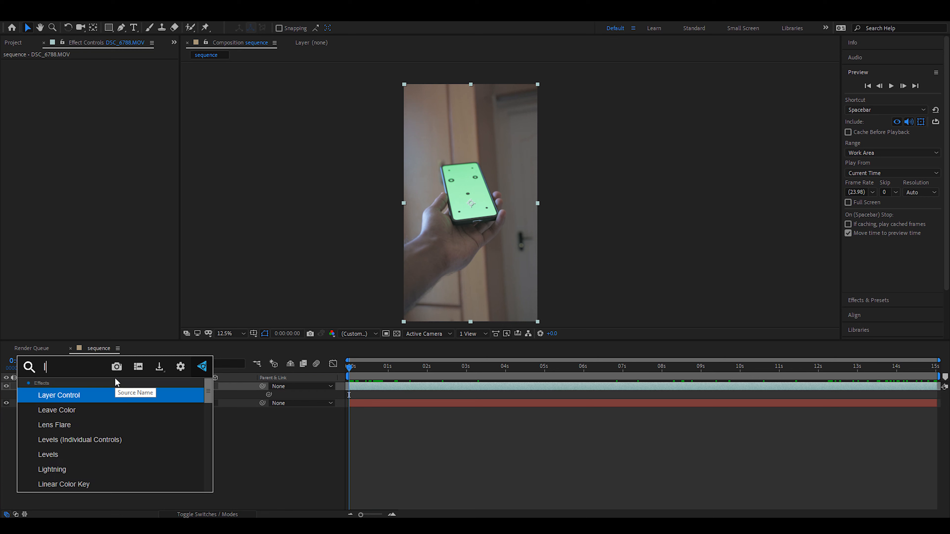
pyautogui.click(71, 409)
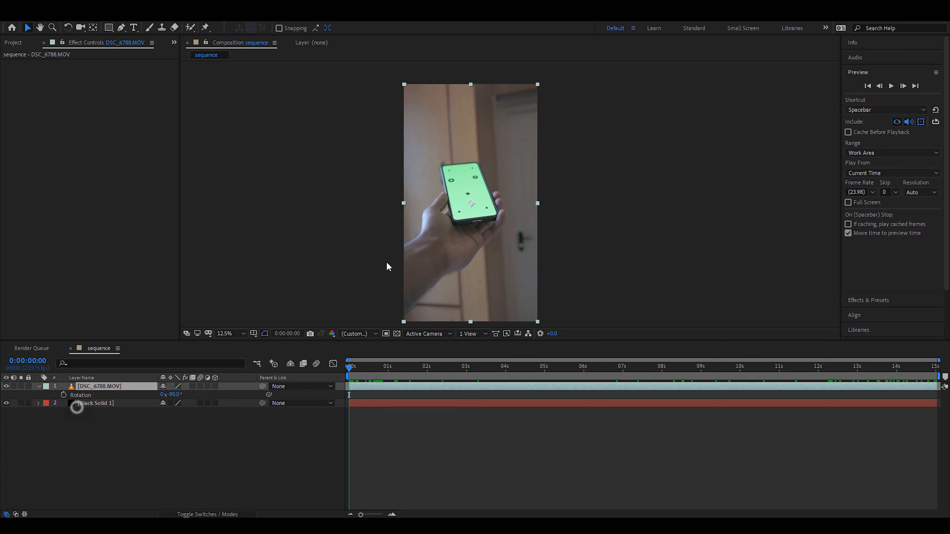
# Step: In Lumetri's Basic Correction, set Highlights to -140 and Saturation to 165
pyautogui.moveTo(350, 368); pyautogui.dragTo(382, 372)
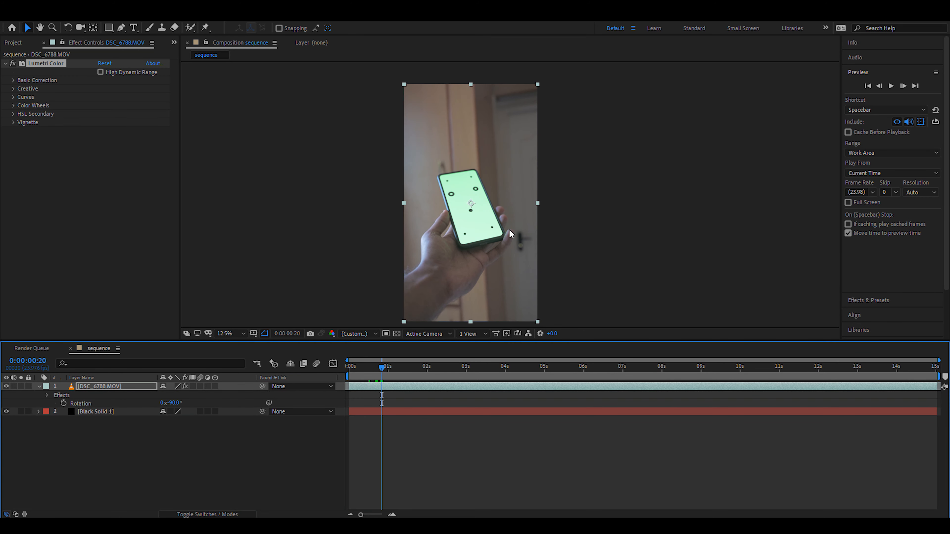
pyautogui.click(13, 80)
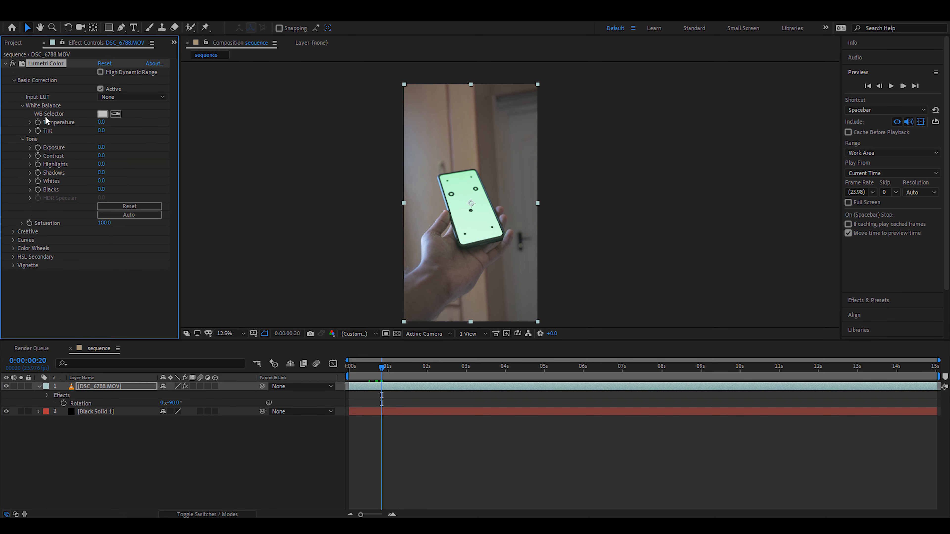
pyautogui.moveTo(101, 164); pyautogui.dragTo(24, 158)
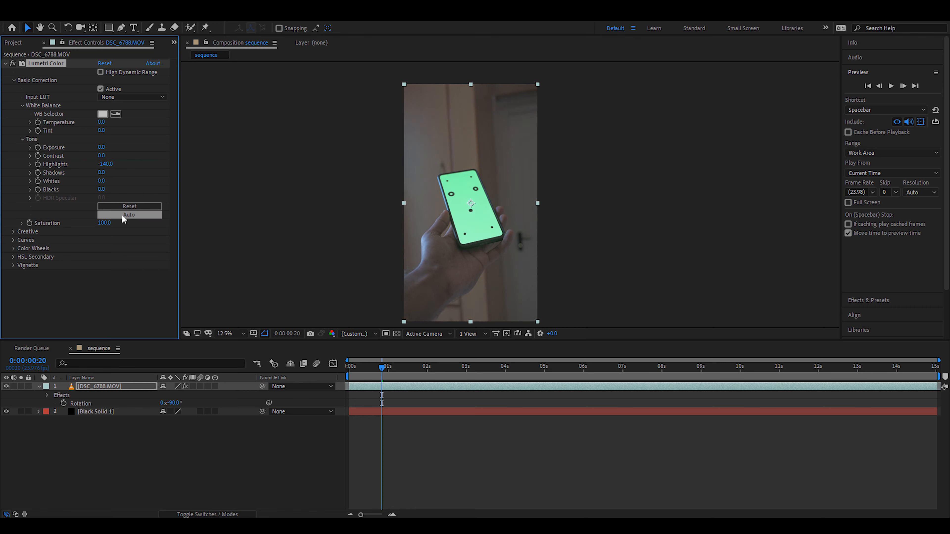
pyautogui.moveTo(103, 223); pyautogui.dragTo(130, 217)
# Step: Refine the Lumetri tone values to Highlights -102, Whites -13 and Blacks -5, and preview the footage
pyautogui.moveTo(423, 367); pyautogui.dragTo(454, 369)
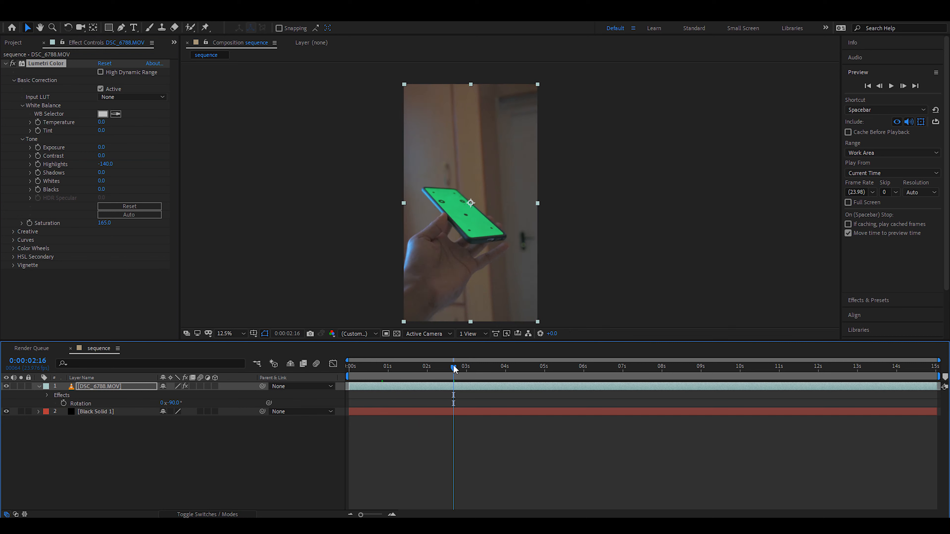
pyautogui.moveTo(106, 164); pyautogui.dragTo(94, 182)
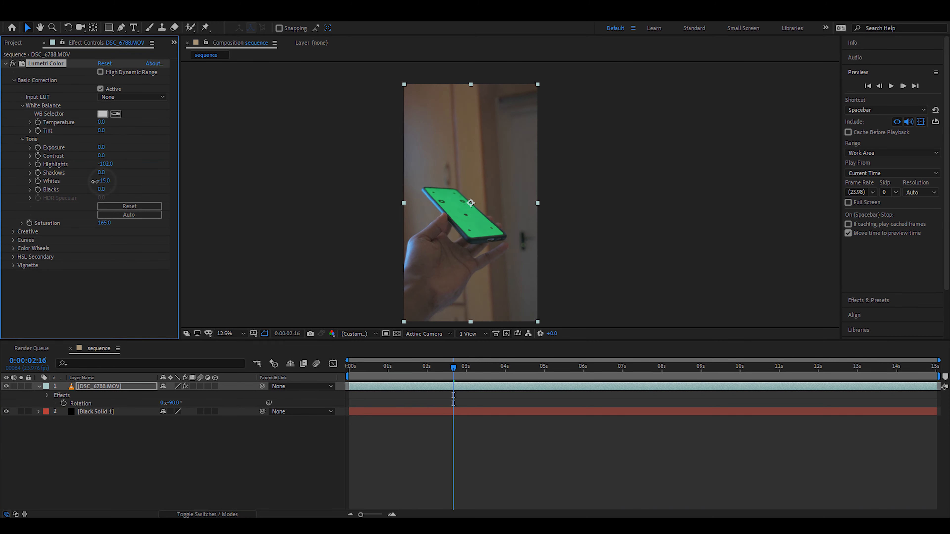
pyautogui.moveTo(481, 368); pyautogui.dragTo(554, 370)
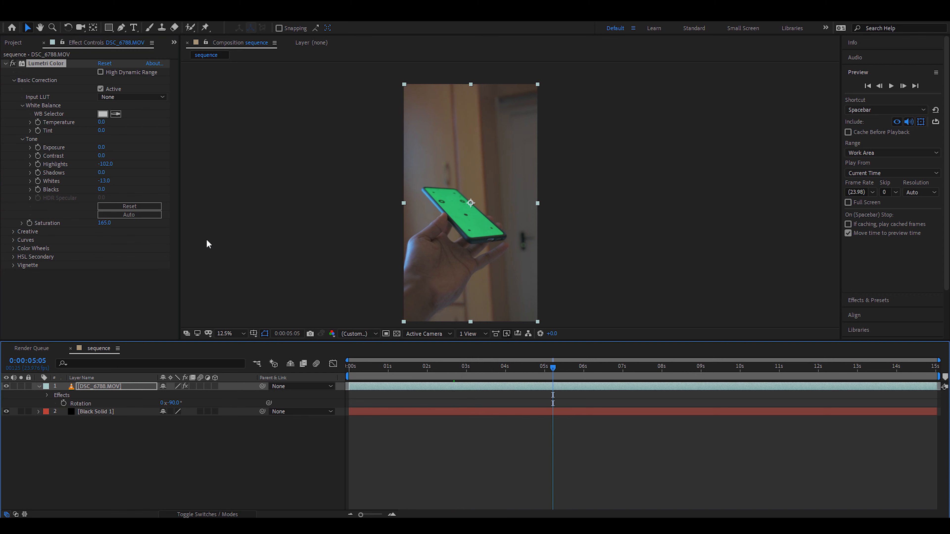
pyautogui.click(102, 190)
pyautogui.write('-5')
pyautogui.click(140, 252)
pyautogui.click(407, 342)
pyautogui.press('space')
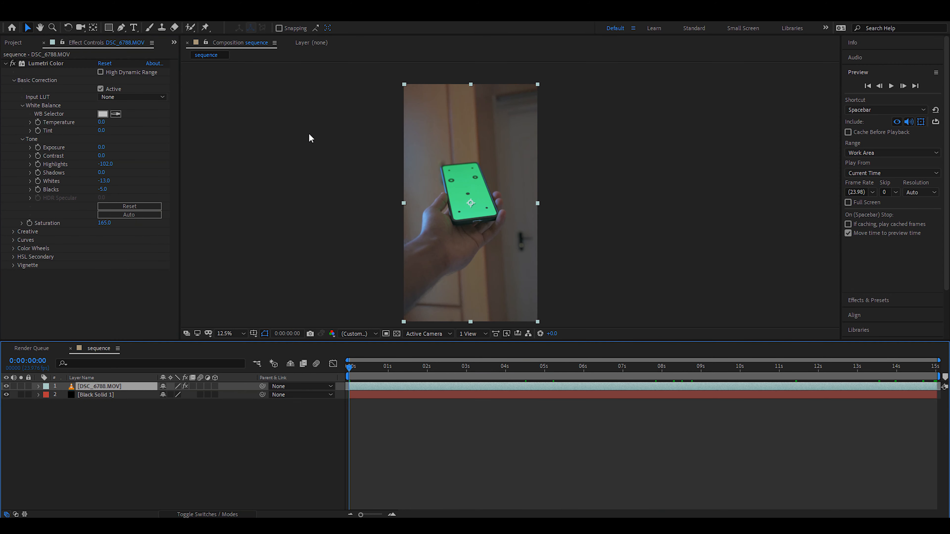
# Step: Draw a closed four-point Pen mask around the phone on the footage layer at the first frame
pyautogui.click(120, 28)
pyautogui.click(438, 165)
pyautogui.click(478, 161)
pyautogui.click(500, 215)
pyautogui.click(451, 222)
pyautogui.click(439, 165)
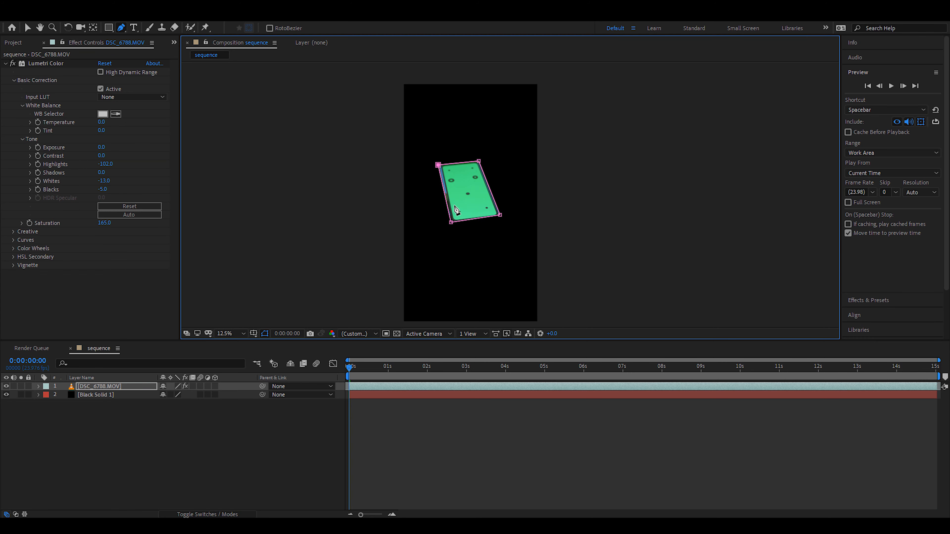
# Step: Set the phone mask's feather to 59 pixels and turn on the transparency grid
pyautogui.press('f')
pyautogui.moveTo(179, 404); pyautogui.dragTo(157, 432)
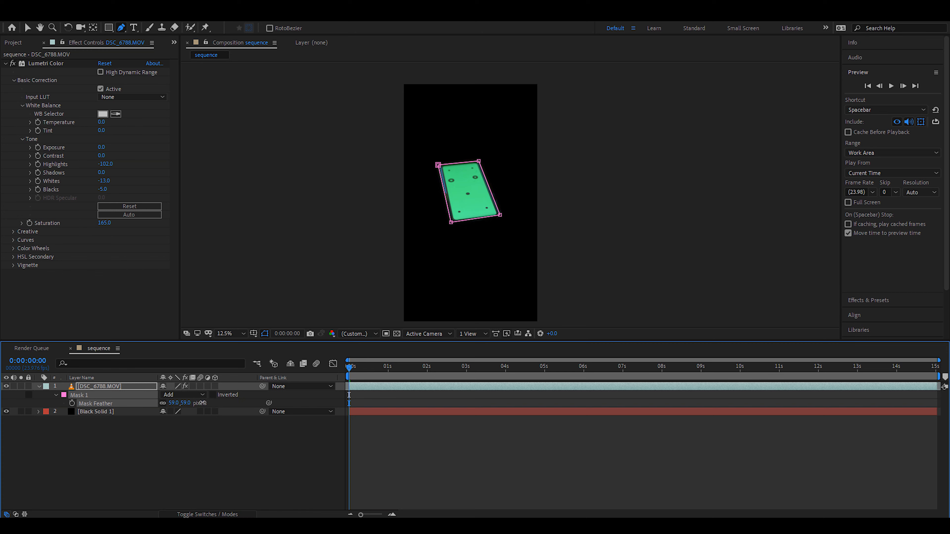
pyautogui.click(158, 432)
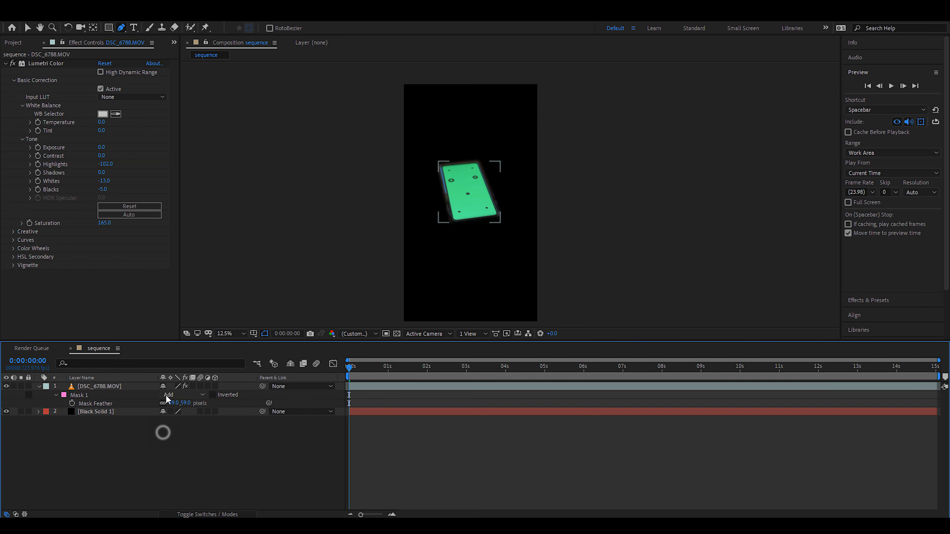
pyautogui.click(398, 333)
pyautogui.click(6, 411)
# Step: Start keyframing the phone mask's path at the first frame
pyautogui.click(93, 387)
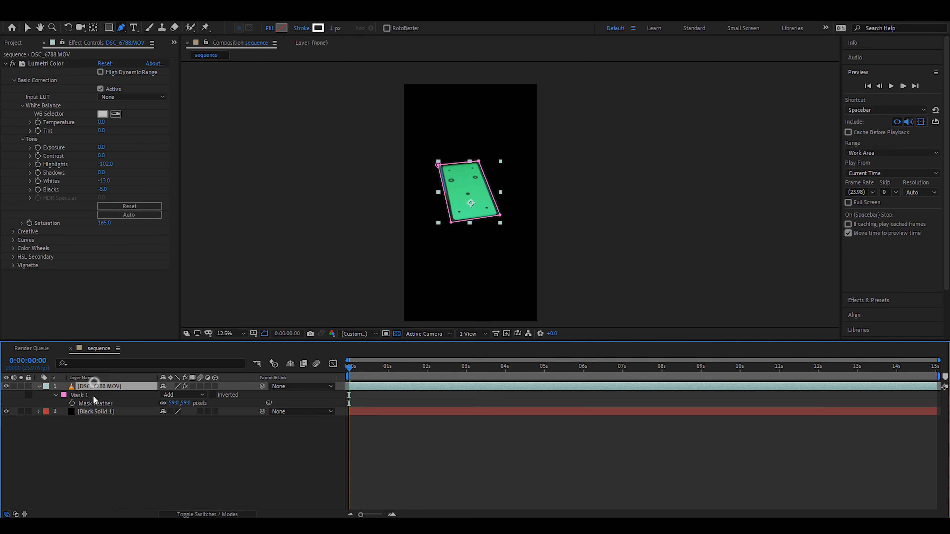
pyautogui.press('m')
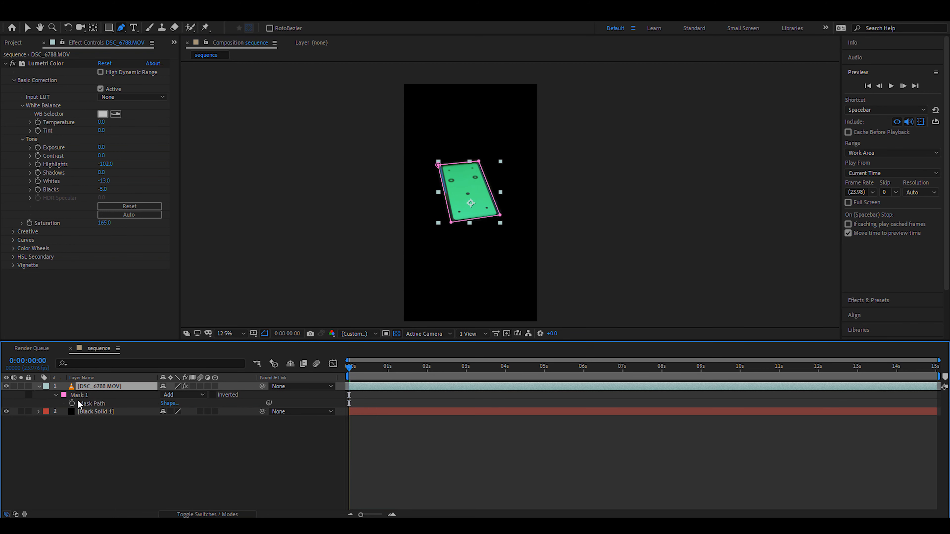
pyautogui.click(73, 404)
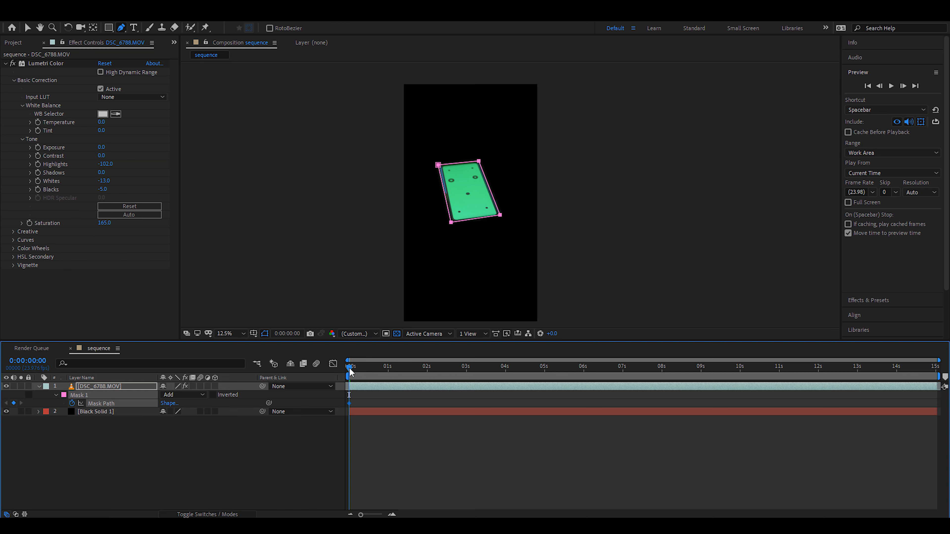
# Step: At 0:00:00:12, move the mask's four corners to fit the phone
pyautogui.moveTo(350, 370); pyautogui.dragTo(368, 370)
pyautogui.press('v')
pyautogui.click(445, 155)
pyautogui.moveTo(438, 165); pyautogui.dragTo(488, 162)
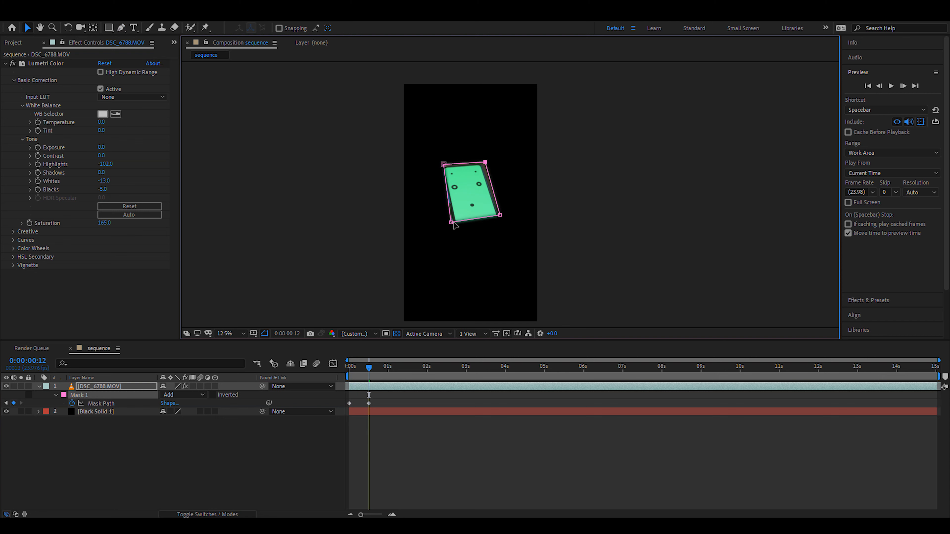
pyautogui.moveTo(452, 222); pyautogui.dragTo(456, 245)
pyautogui.moveTo(501, 216); pyautogui.dragTo(508, 235)
# Step: Adjust the mask corners to the tilting phone at 0:00:01:09
pyautogui.moveTo(372, 368); pyautogui.dragTo(393, 368)
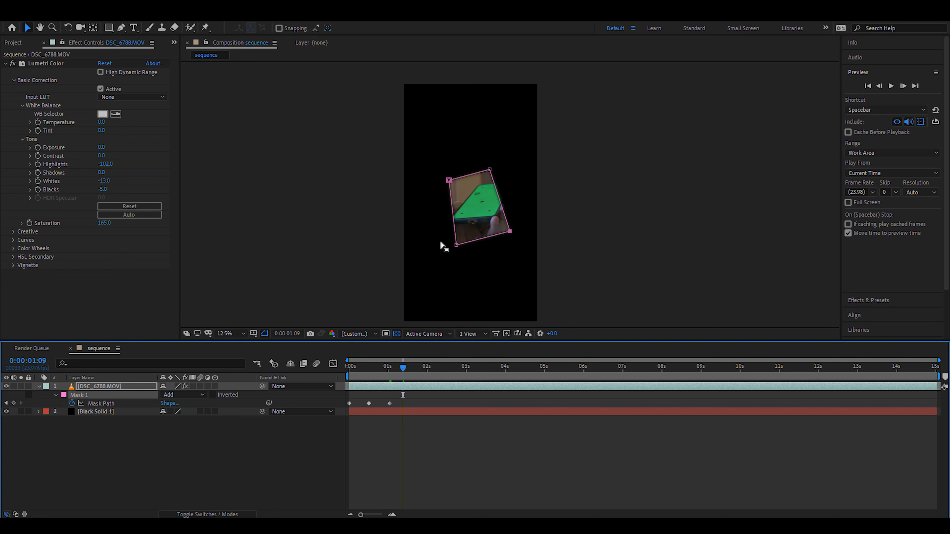
pyautogui.moveTo(456, 245); pyautogui.dragTo(447, 221)
pyautogui.moveTo(489, 169); pyautogui.dragTo(515, 178)
pyautogui.moveTo(510, 232); pyautogui.dragTo(498, 221)
# Step: Reshape the mask to fit the slanted phone at 0:00:02:18
pyautogui.moveTo(402, 367); pyautogui.dragTo(456, 367)
pyautogui.moveTo(444, 180); pyautogui.dragTo(413, 183)
pyautogui.moveTo(486, 178); pyautogui.dragTo(451, 185)
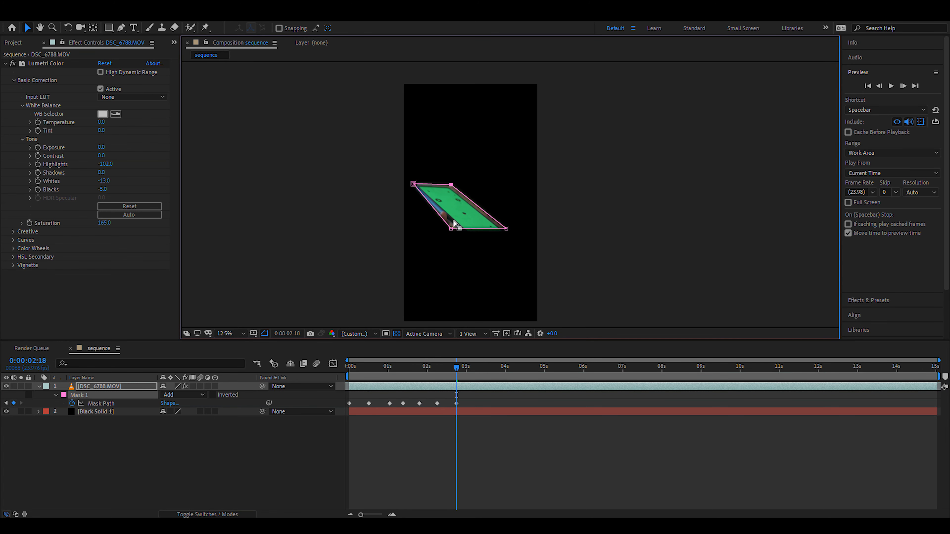
pyautogui.moveTo(451, 229); pyautogui.dragTo(471, 242)
# Step: Keyframe the mask corners to follow the phone between about 3 and 4 seconds
pyautogui.moveTo(456, 367); pyautogui.dragTo(477, 367)
pyautogui.moveTo(451, 185); pyautogui.dragTo(424, 179)
pyautogui.moveTo(476, 367); pyautogui.dragTo(499, 367)
pyautogui.moveTo(395, 187); pyautogui.dragTo(437, 178)
pyautogui.moveTo(506, 233); pyautogui.dragTo(523, 247)
# Step: At 0:00:04:11, fit all the mask corners around the phone's outline
pyautogui.moveTo(499, 367); pyautogui.dragTo(523, 368)
pyautogui.moveTo(452, 230); pyautogui.dragTo(442, 263)
pyautogui.moveTo(521, 241); pyautogui.dragTo(508, 251)
pyautogui.moveTo(427, 182); pyautogui.dragTo(430, 181)
pyautogui.moveTo(443, 263); pyautogui.dragTo(444, 259)
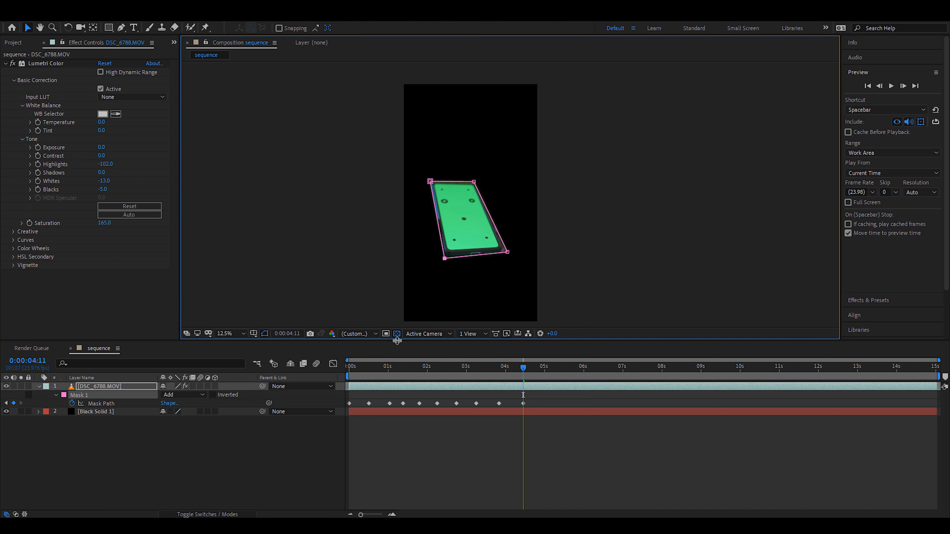
# Step: Keyframe the mask path to follow the phone from the 5-second mark through the rest of the clip
pyautogui.moveTo(523, 368); pyautogui.dragTo(543, 367)
pyautogui.moveTo(445, 258); pyautogui.dragTo(454, 246)
pyautogui.moveTo(543, 367); pyautogui.dragTo(562, 367)
pyautogui.moveTo(433, 182); pyautogui.dragTo(422, 176)
pyautogui.moveTo(561, 367); pyautogui.dragTo(589, 368)
pyautogui.moveTo(589, 368); pyautogui.dragTo(618, 368)
pyautogui.moveTo(483, 157); pyautogui.dragTo(471, 156)
pyautogui.moveTo(618, 367); pyautogui.dragTo(643, 368)
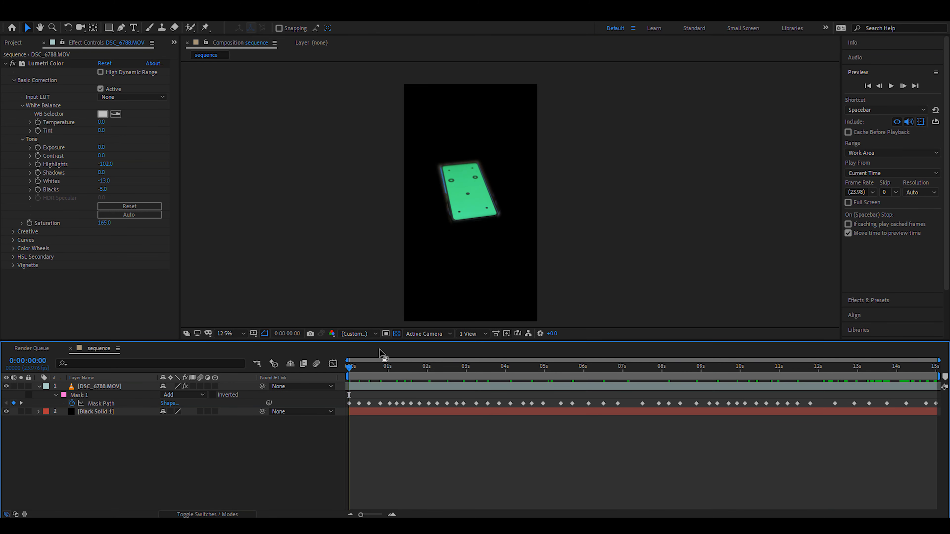
# Step: Check how the animated mask follows the phone at several points along the timeline
pyautogui.click(354, 369)
pyautogui.moveTo(353, 369); pyautogui.dragTo(383, 367)
pyautogui.click(106, 387)
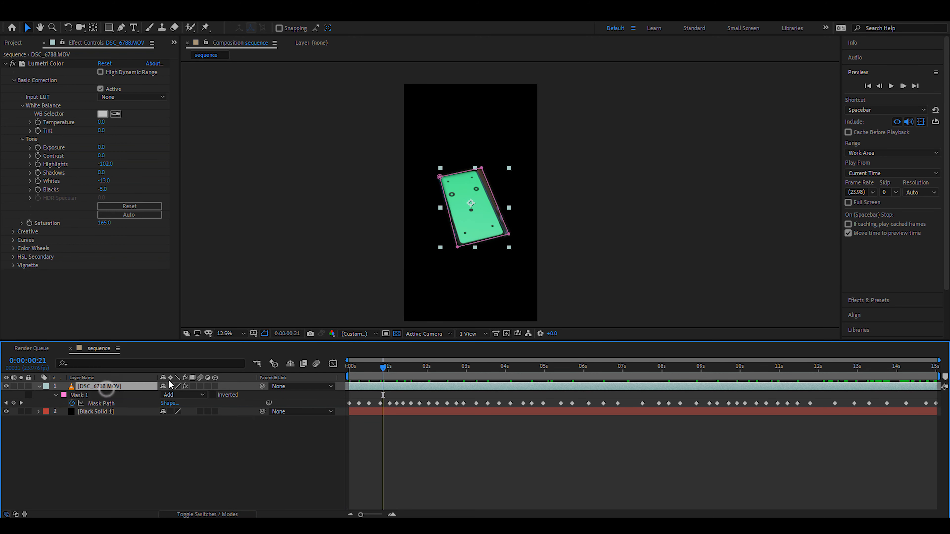
pyautogui.click(447, 366)
pyautogui.click(502, 374)
pyautogui.click(593, 375)
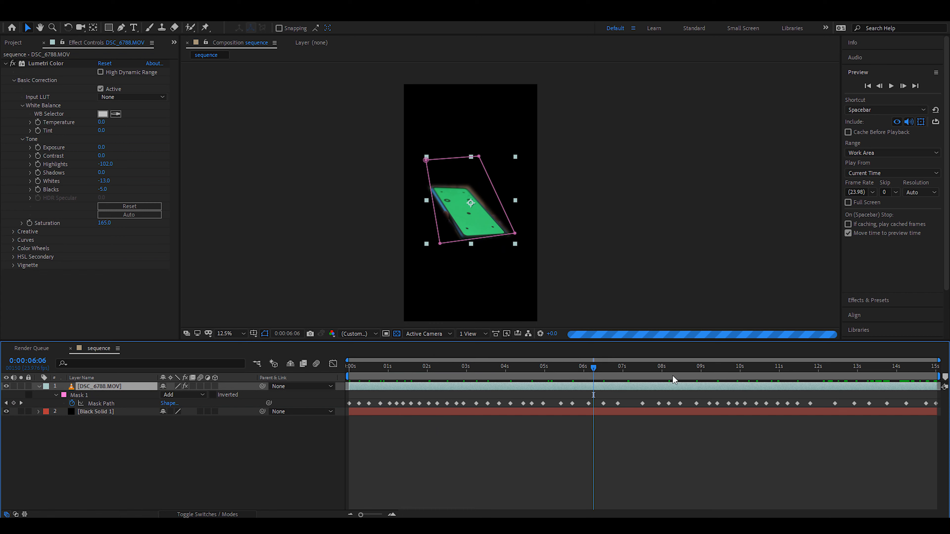
# Step: Pre-compose the DSC_6788.MOV footage together with Black Solid 1 as "track" and save the project
pyautogui.click(530, 448)
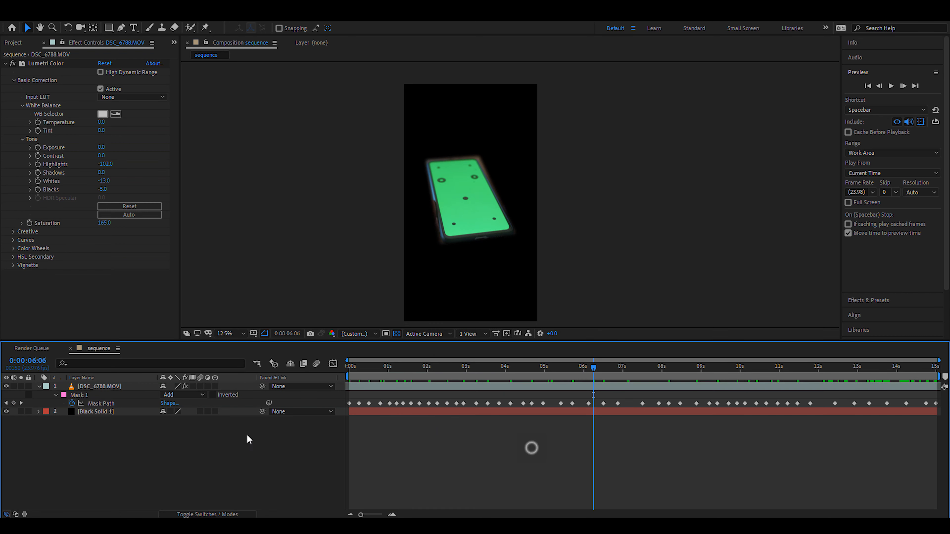
pyautogui.click(112, 413)
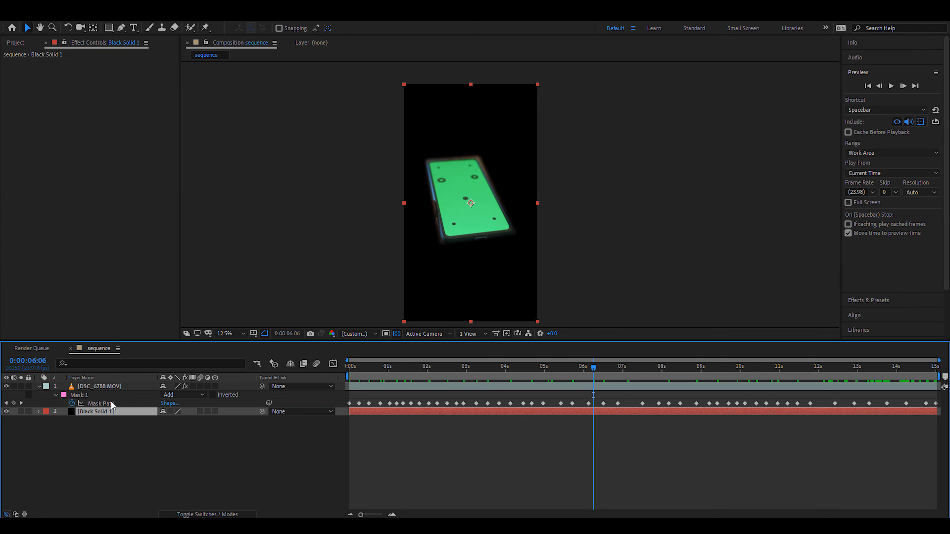
pyautogui.click(39, 386)
pyautogui.moveTo(129, 417); pyautogui.dragTo(103, 387)
pyautogui.rightClick(103, 386)
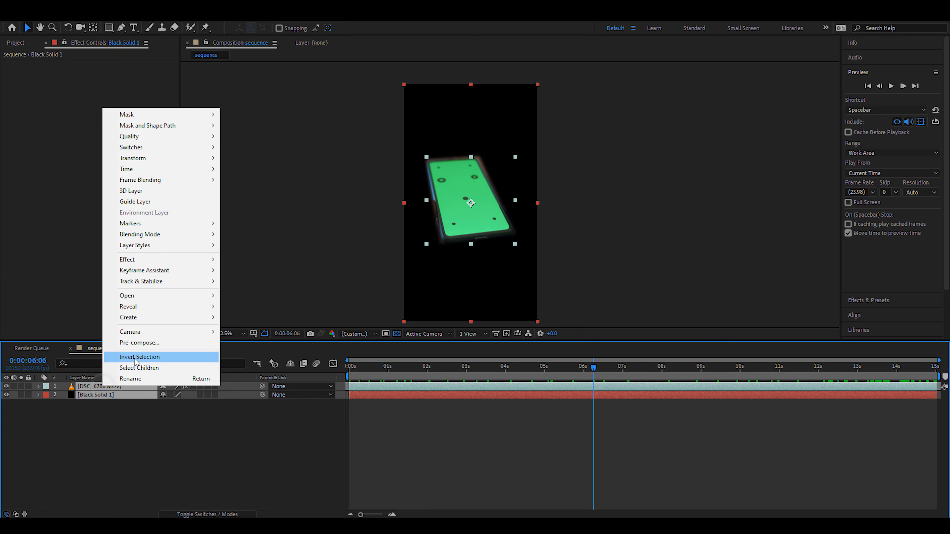
pyautogui.click(136, 343)
pyautogui.write('track')
pyautogui.press('Return')
pyautogui.click(96, 387)
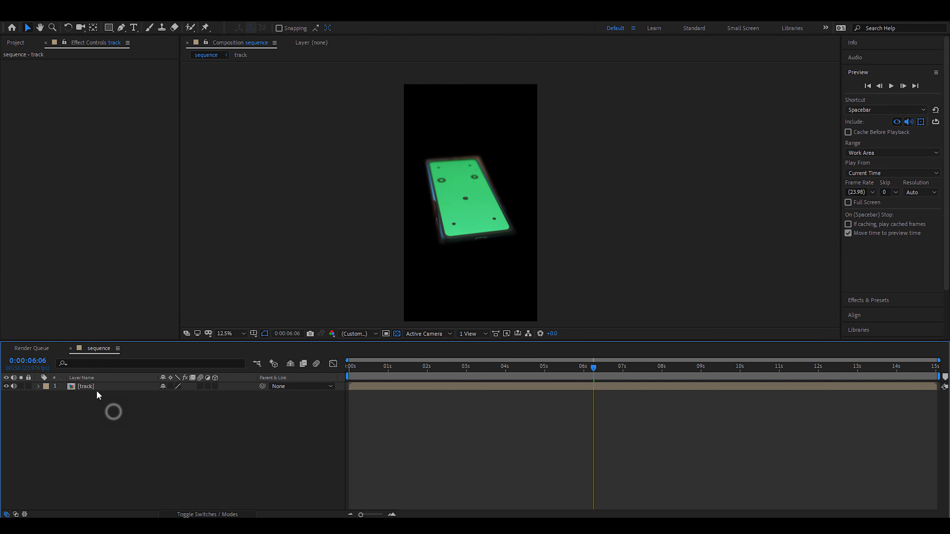
pyautogui.hotkey('ctrl', 's')
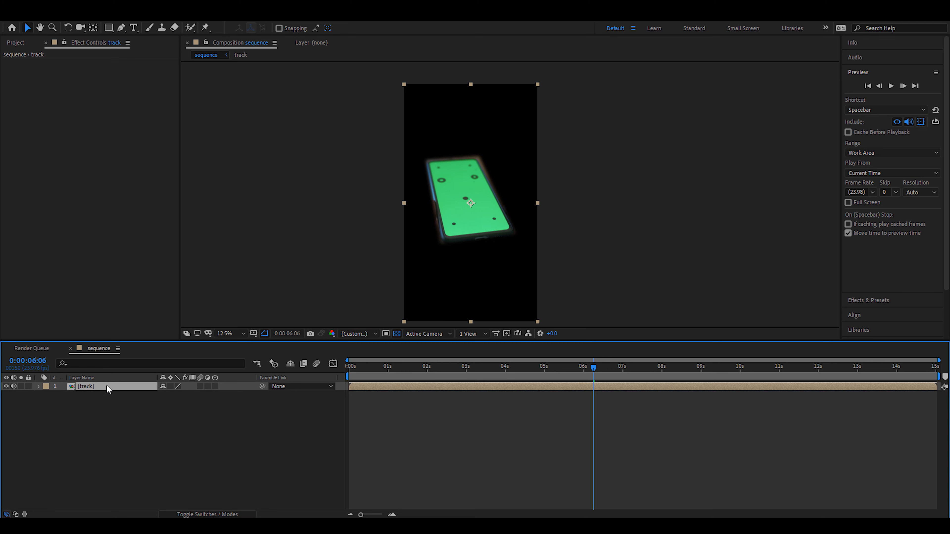
# Step: Try to apply the 3D Camera Tracker effect directly to the track precomp
pyautogui.hotkey('ctrl', 'space')
pyautogui.write('3d')
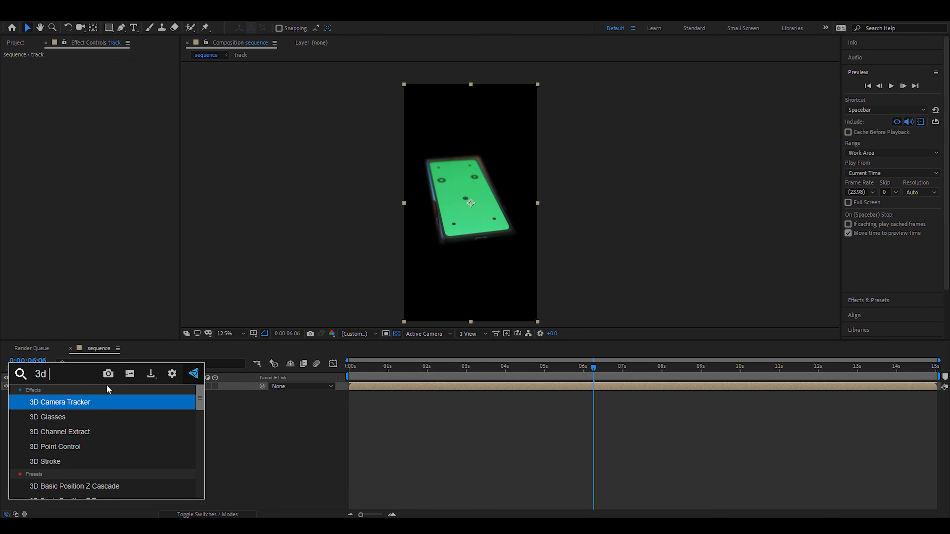
pyautogui.press('Return')
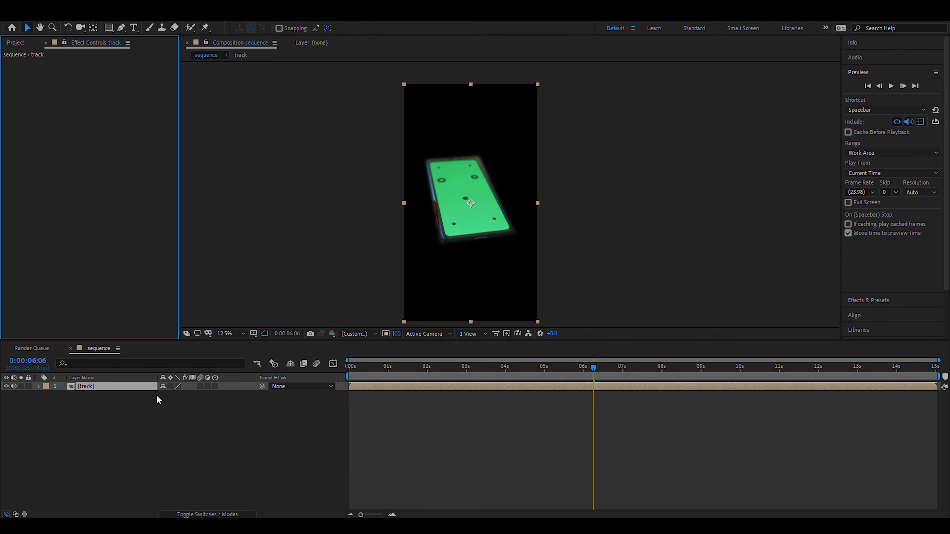
# Step: Mute the audio of the track precomp layer
pyautogui.click(106, 392)
pyautogui.click(99, 386)
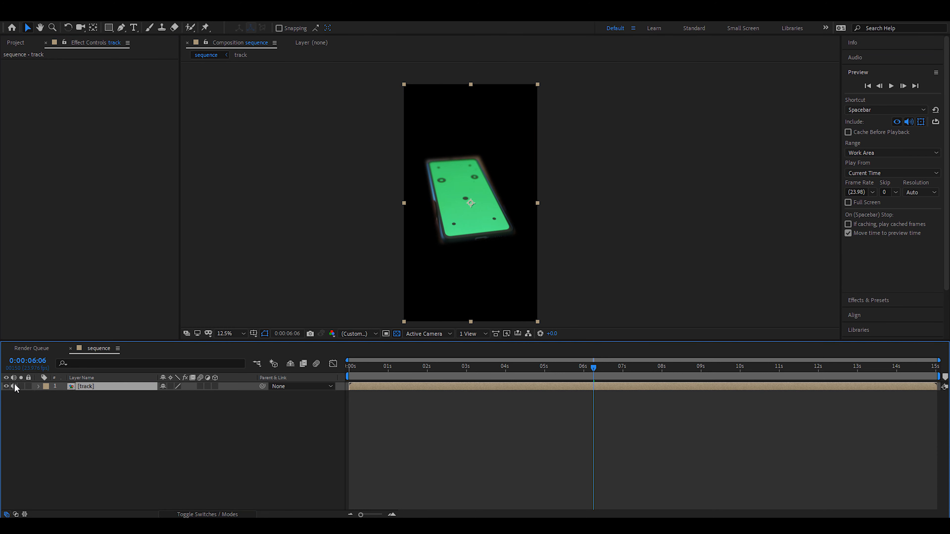
pyautogui.click(96, 413)
pyautogui.click(93, 386)
pyautogui.click(165, 470)
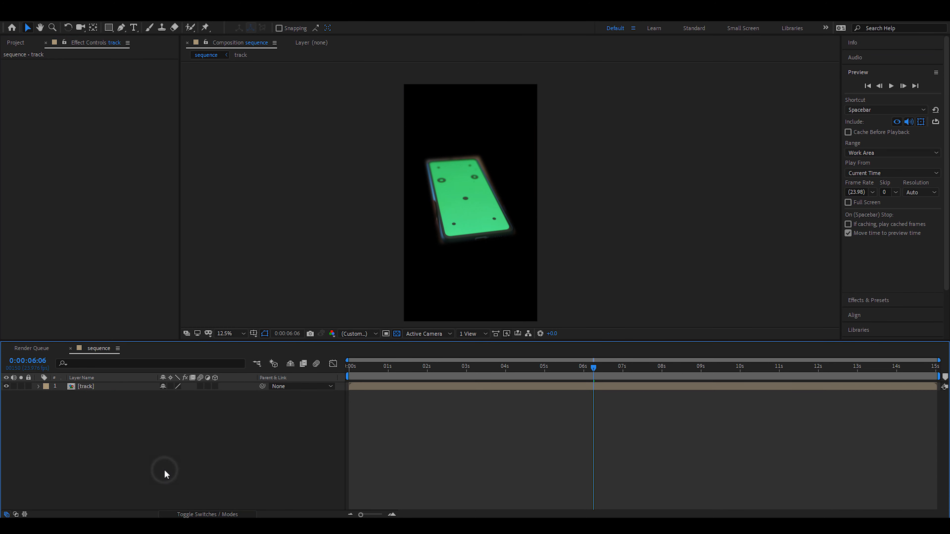
# Step: Queue the sequence composition for rendering with its output format set to QuickTime
pyautogui.hotkey('ctrl', 'm')
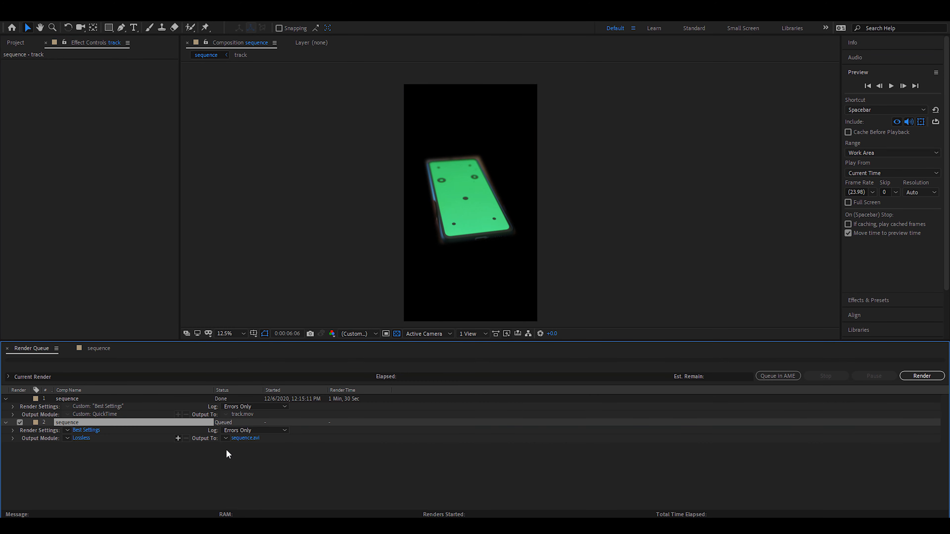
pyautogui.click(85, 443)
pyautogui.click(138, 56)
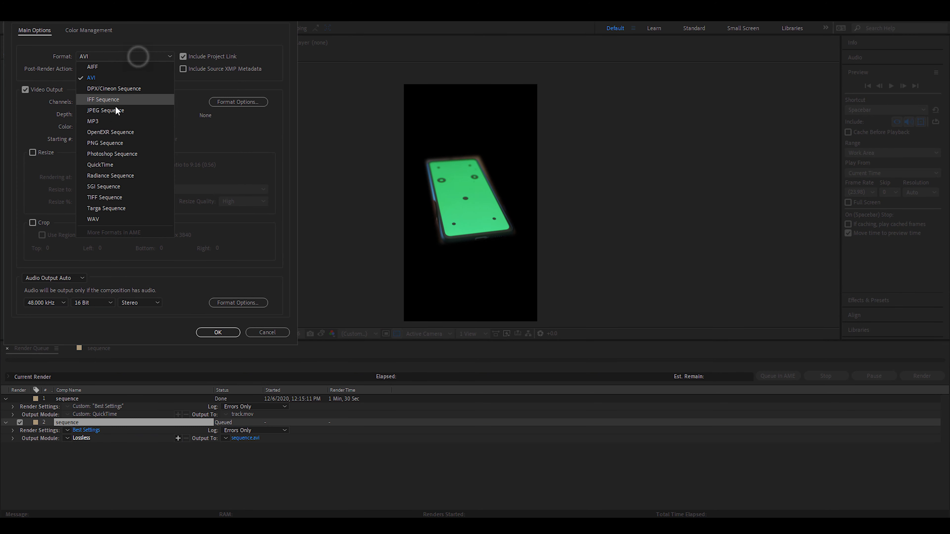
pyautogui.click(119, 165)
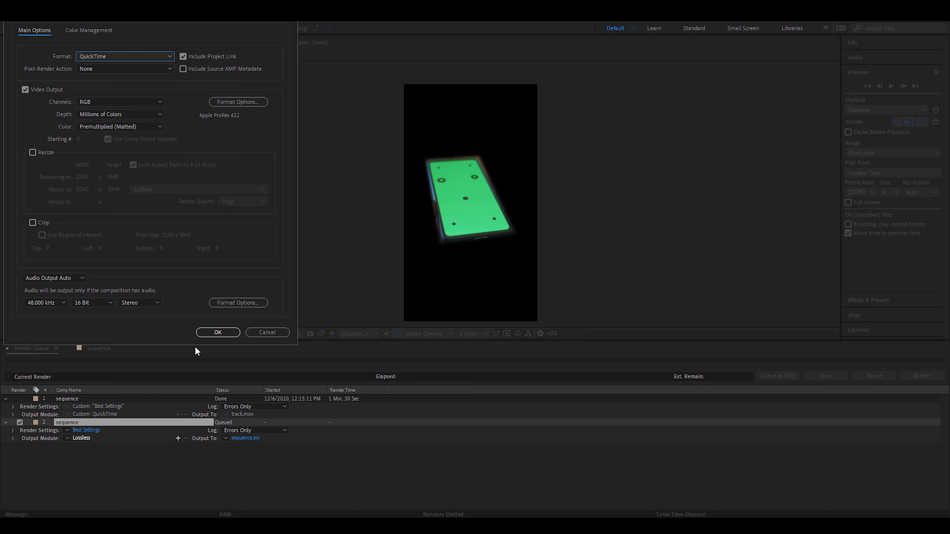
pyautogui.click(218, 332)
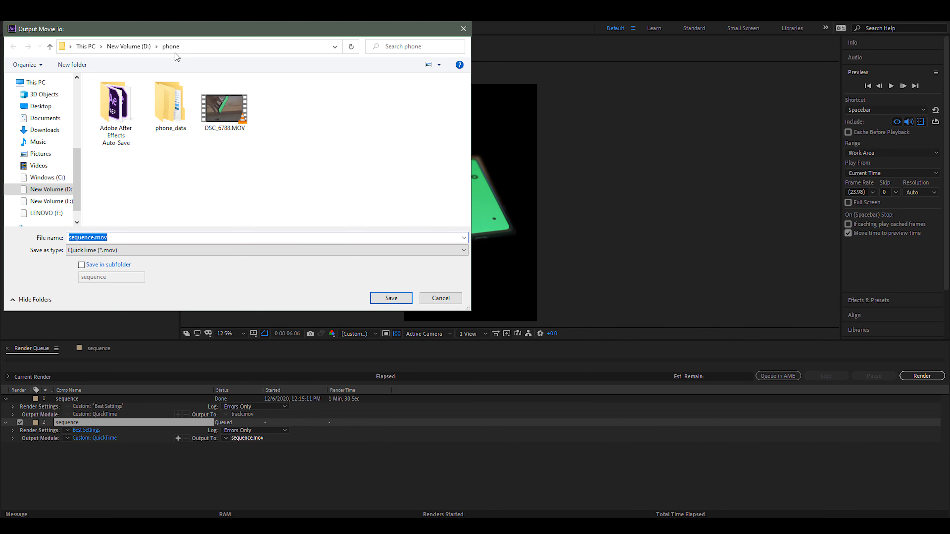
# Step: Name the render output track in the phone folder and start the render
pyautogui.write('track')
pyautogui.press('Return')
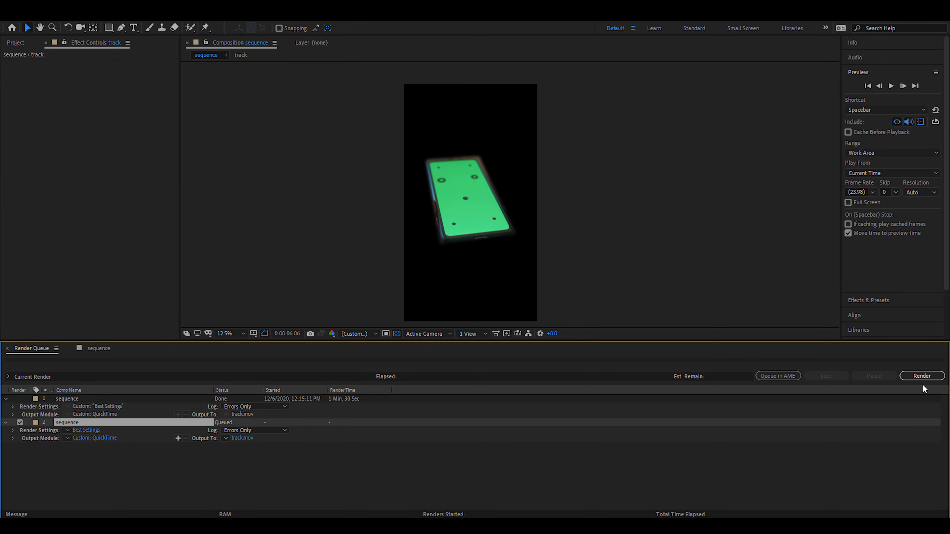
pyautogui.click(922, 376)
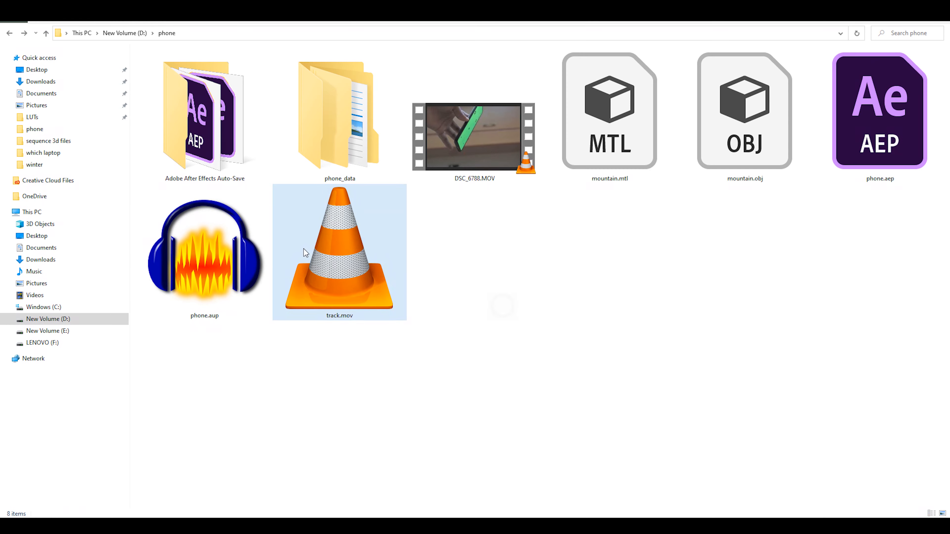
# Step: Add the rendered track.mov as a layer above the track precomp and apply 3D Camera Tracker to it
pyautogui.moveTo(327, 247); pyautogui.dragTo(122, 445)
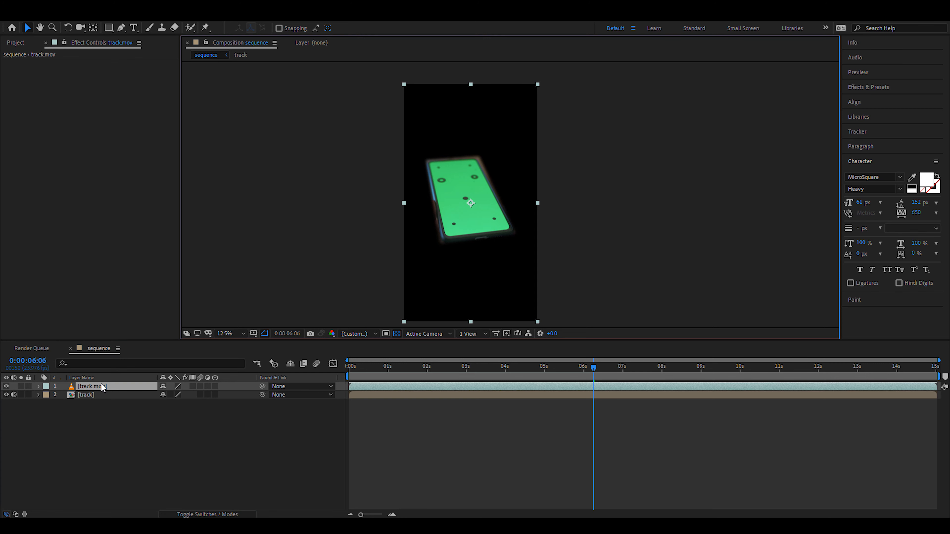
pyautogui.hotkey('ctrl', 'space')
pyautogui.write('3d')
pyautogui.click(78, 399)
pyautogui.click(14, 395)
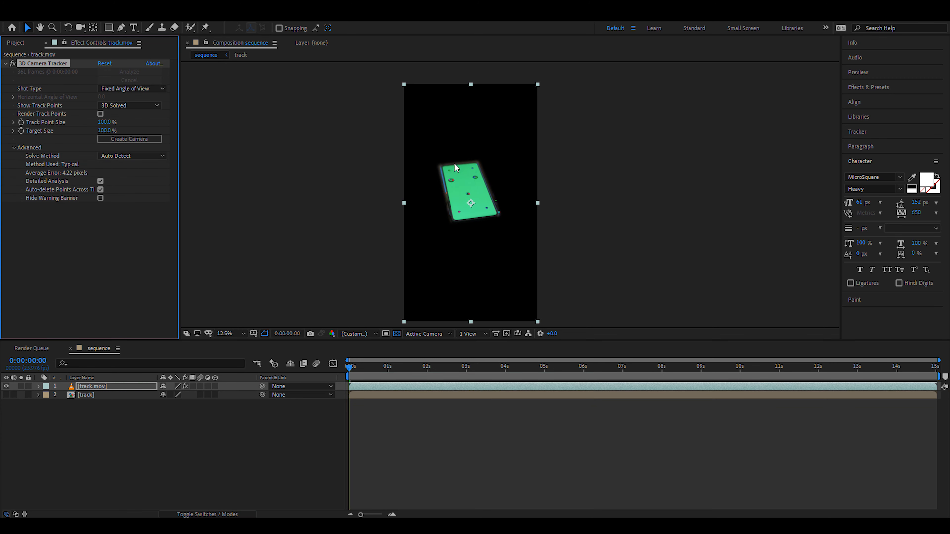
# Step: Create a solid and camera from the track points on the phone screen
pyautogui.moveTo(462, 165)
pyautogui.mouseDown()
pyautogui.moveTo(443, 176)
pyautogui.moveTo(461, 218)
pyautogui.moveTo(493, 217)
pyautogui.moveTo(472, 167)
pyautogui.mouseUp()
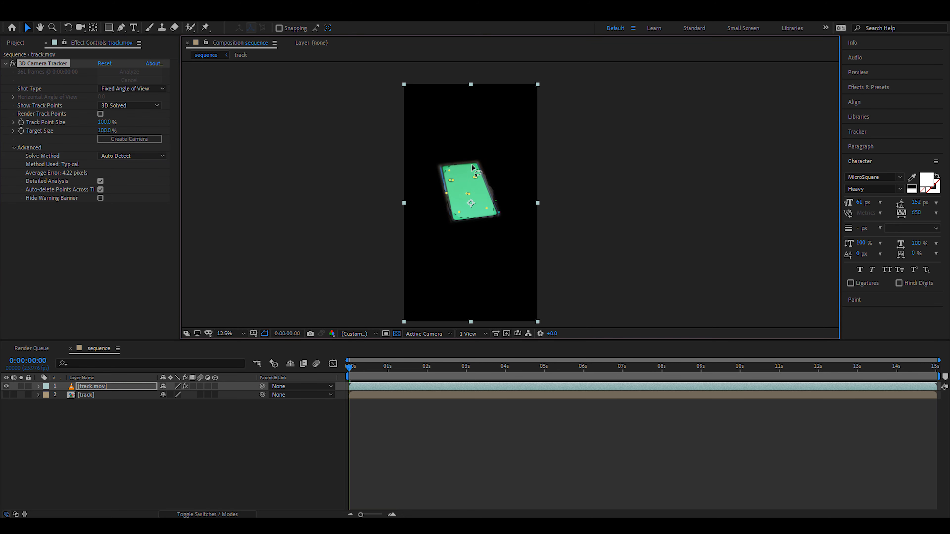
pyautogui.rightClick(463, 188)
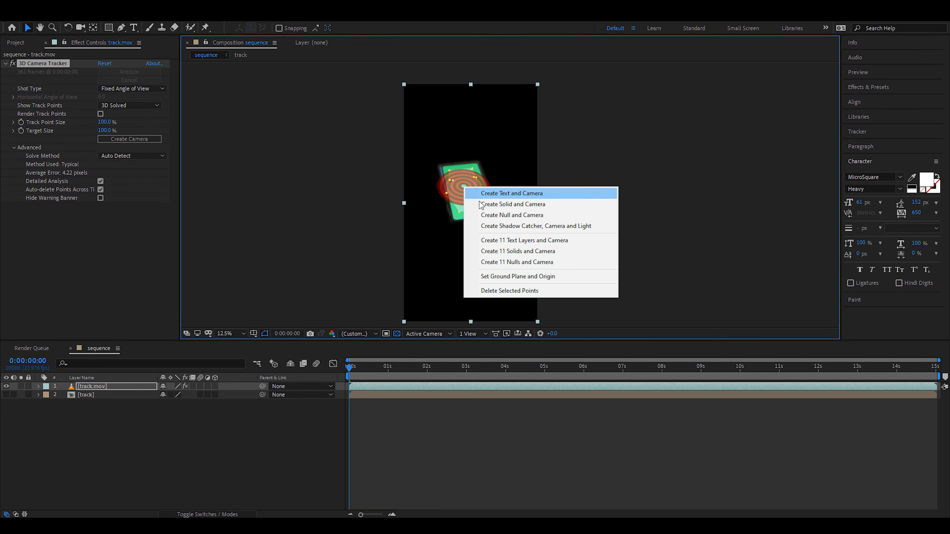
pyautogui.click(510, 205)
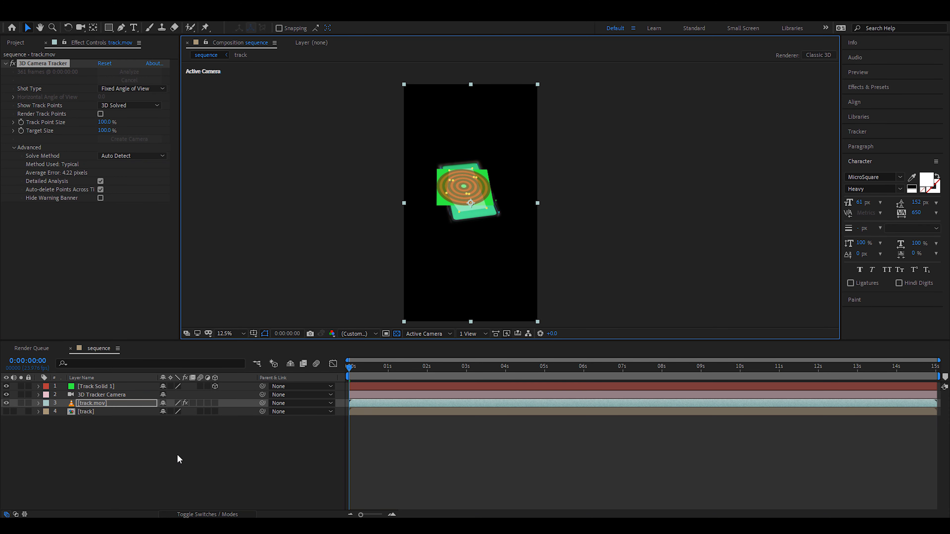
# Step: Make the track precomp visible, then hide Black Solid 1 inside it and select the DSC_6788.MOV footage layer
pyautogui.click(97, 411)
pyautogui.click(6, 412)
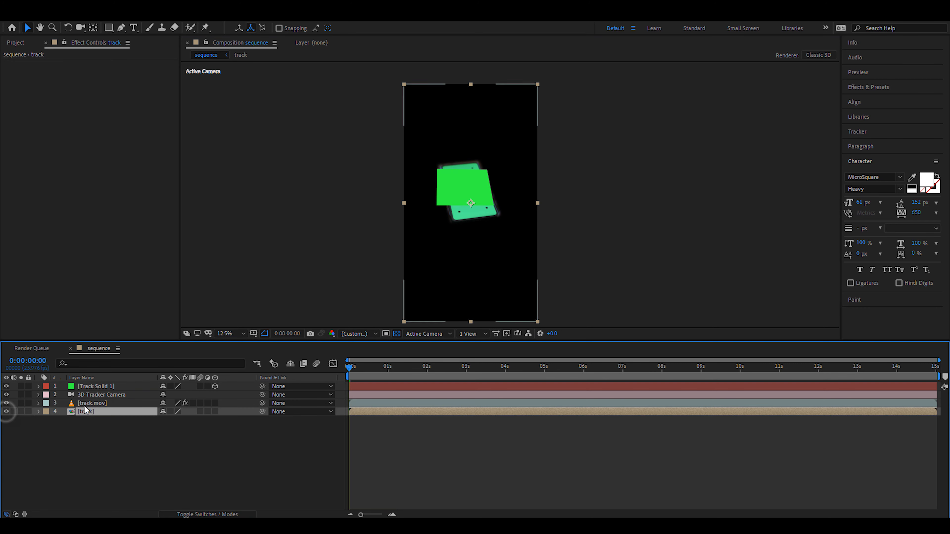
pyautogui.doubleClick(101, 408)
pyautogui.click(96, 393)
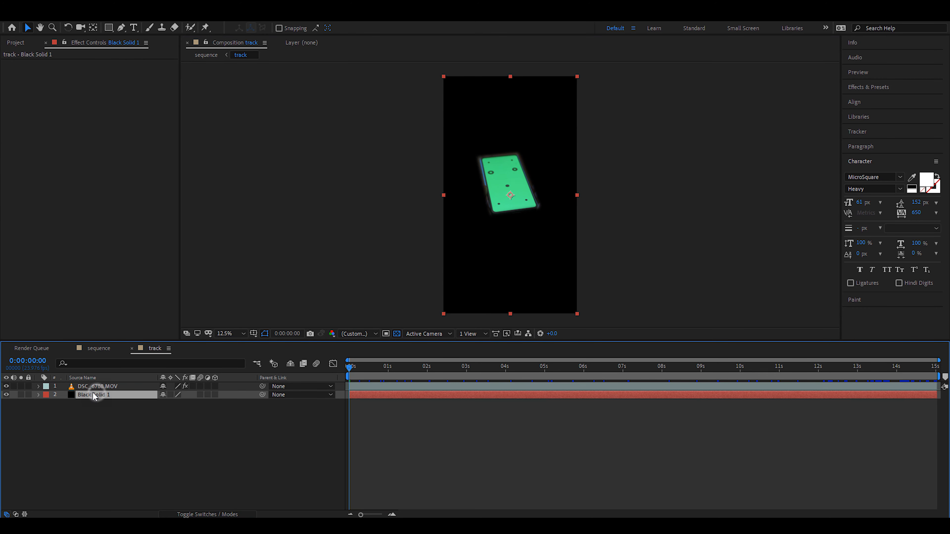
pyautogui.click(7, 395)
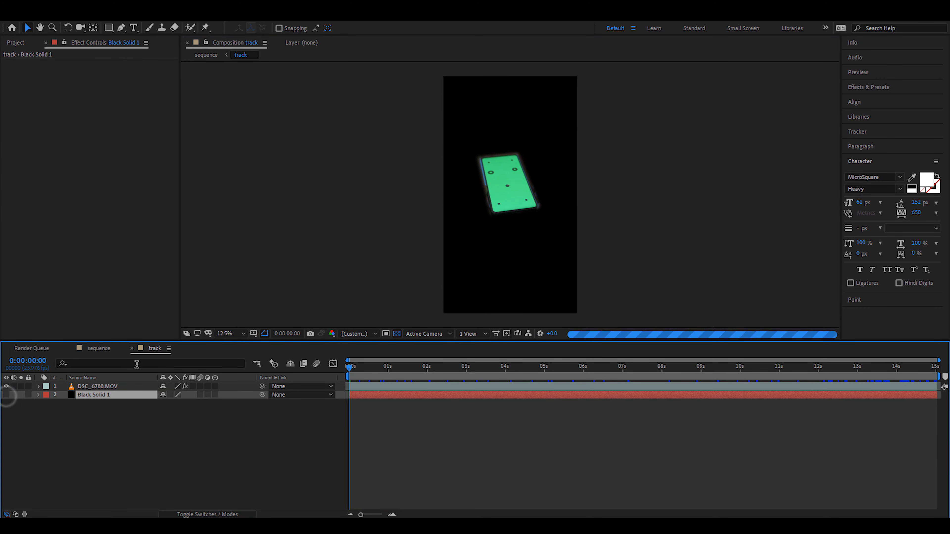
pyautogui.click(110, 388)
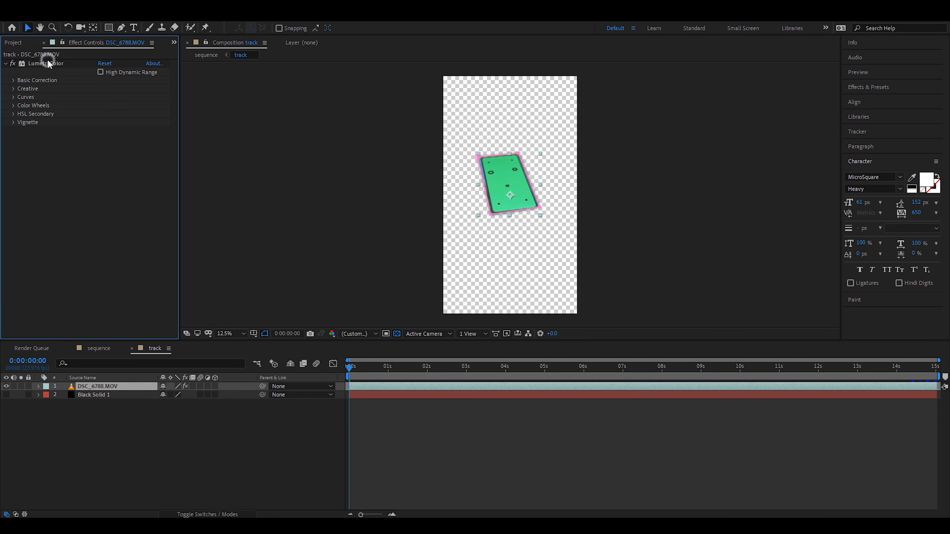
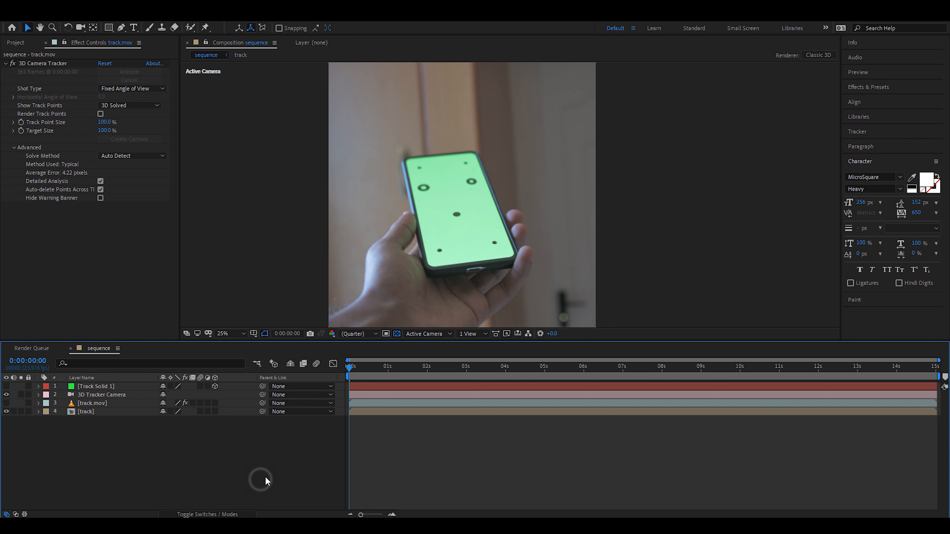
# Step: Create a 2160 x 3840 px black solid named "landscape" in the sequence composition and save the project
pyautogui.hotkey('ctrl', 'y')
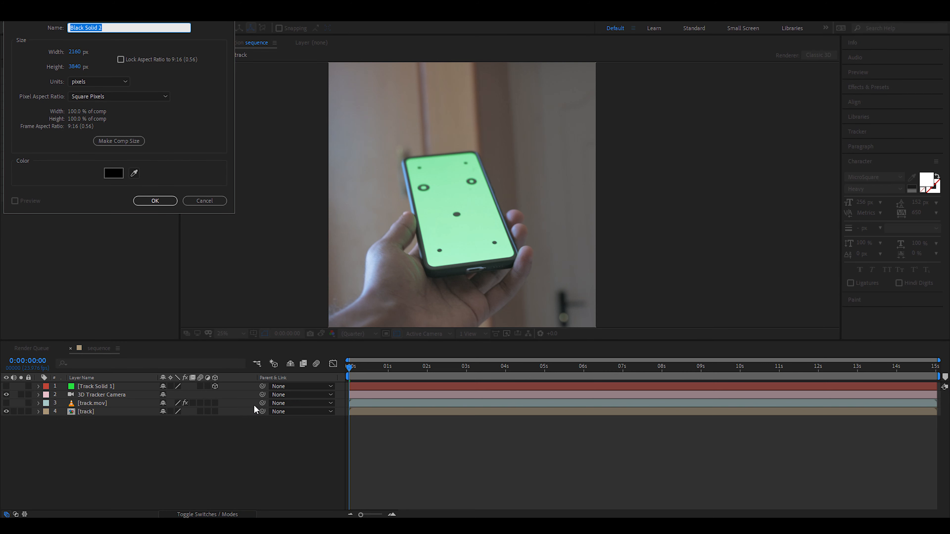
pyautogui.press('BackSpace')
pyautogui.write('landscape')
pyautogui.press('Return')
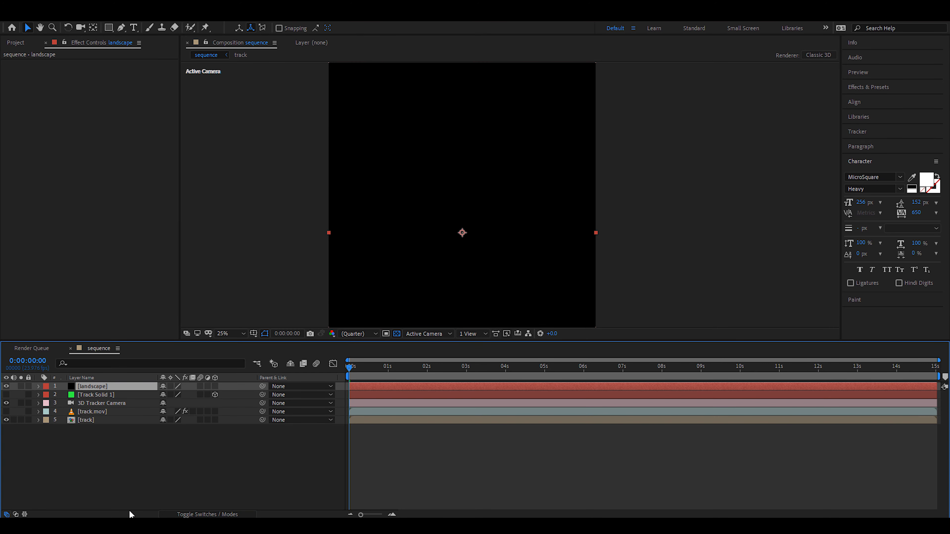
pyautogui.hotkey('ctrl', 's')
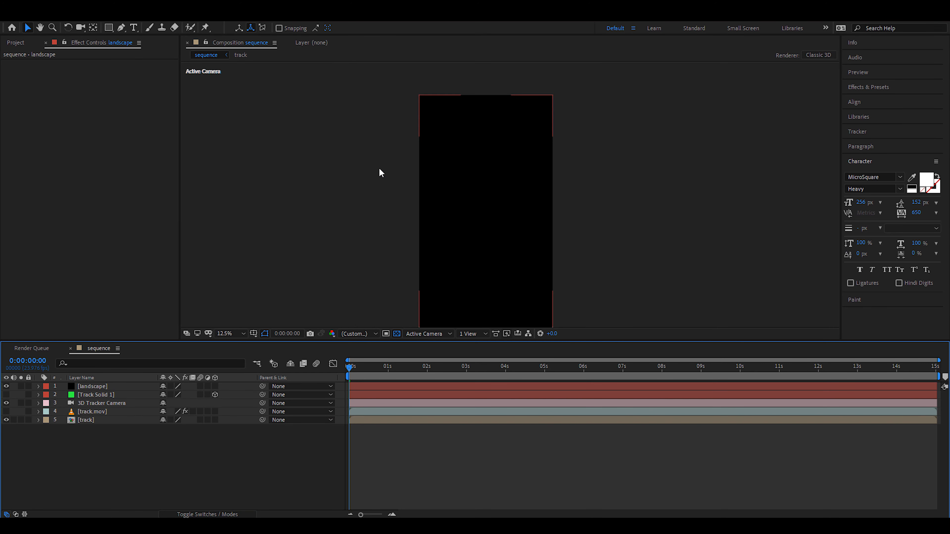
# Step: Apply the Element effect to the landscape solid and open its Scene Setup
pyautogui.press('h')
pyautogui.moveTo(440, 175); pyautogui.dragTo(450, 175)
pyautogui.press('v')
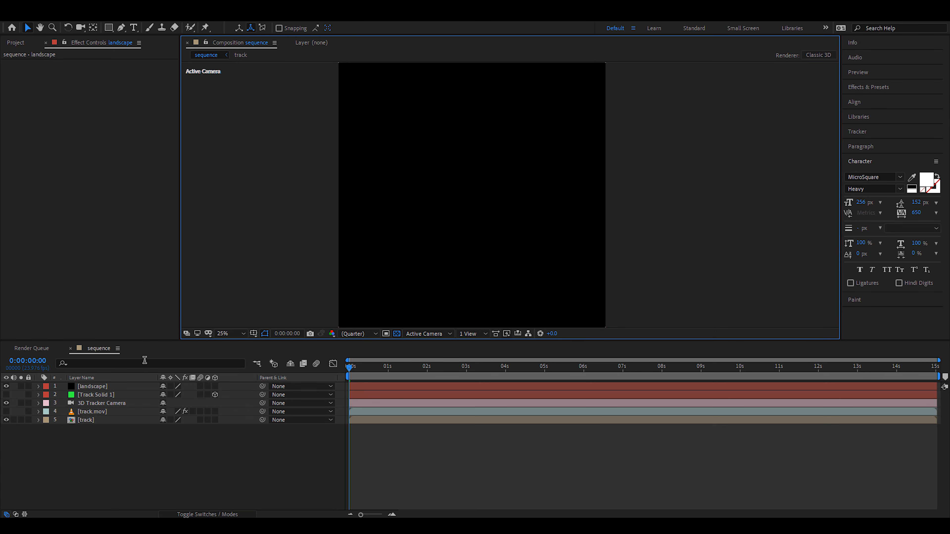
pyautogui.click(122, 389)
pyautogui.hotkey('ctrl', 'space')
pyautogui.write('camera')
pyautogui.press('Escape')
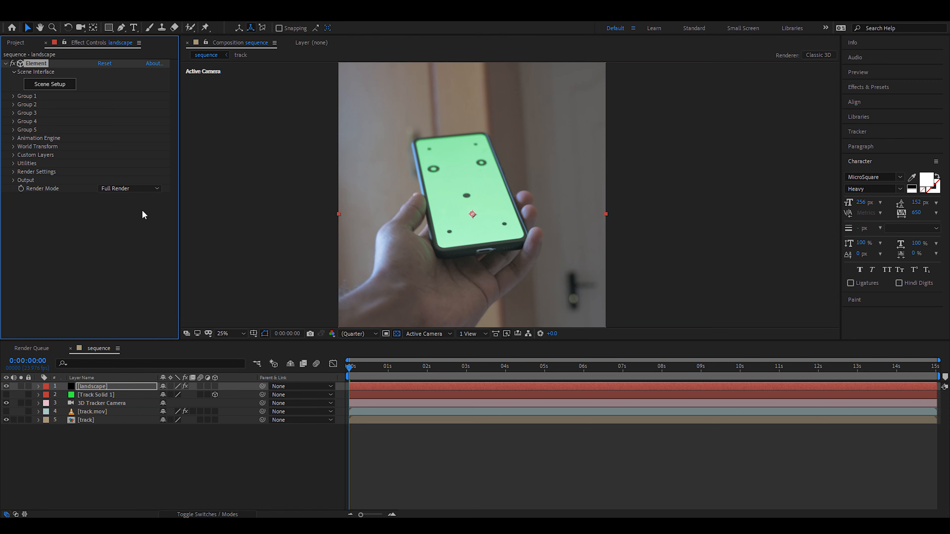
pyautogui.click(48, 86)
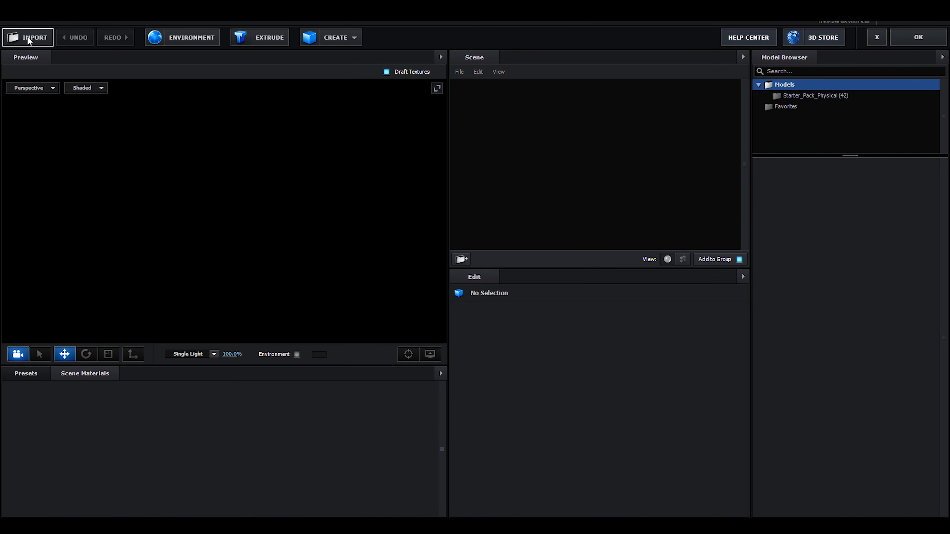
# Step: Import the mountain.obj model with Physical Shader materials and open its default material for editing
pyautogui.click(28, 38)
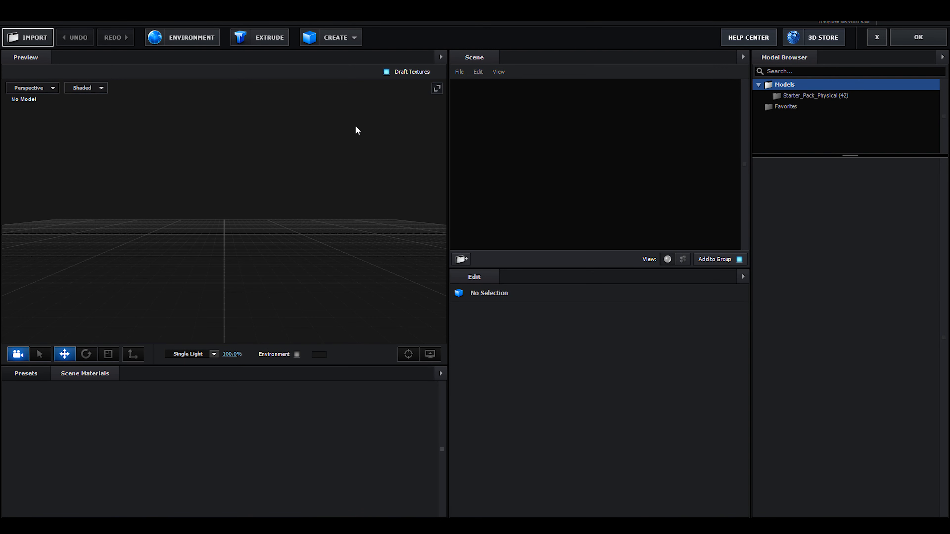
pyautogui.click(562, 296)
pyautogui.click(892, 481)
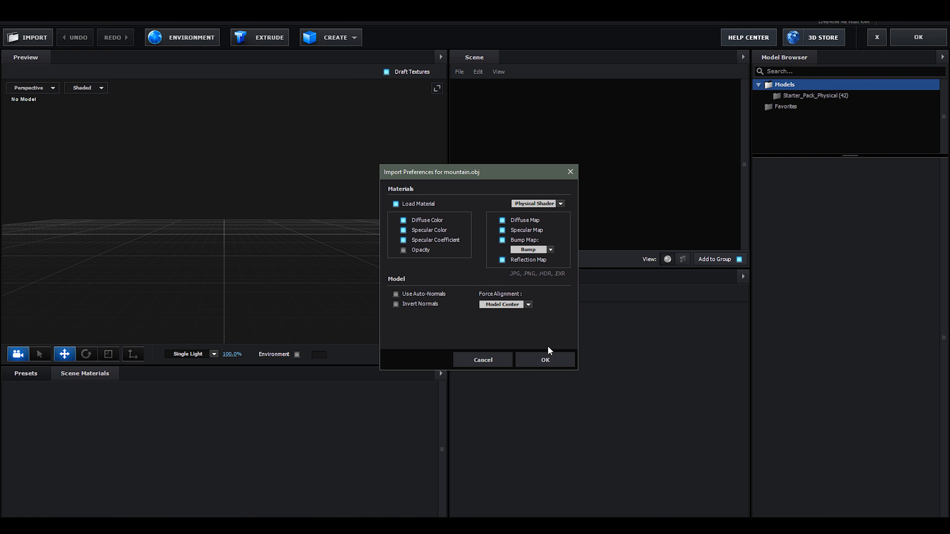
pyautogui.click(556, 361)
pyautogui.scroll(3, 365, 255)
pyautogui.moveTo(365, 255)
pyautogui.mouseDown()
pyautogui.moveTo(313, 242)
pyautogui.moveTo(365, 242)
pyautogui.mouseUp()
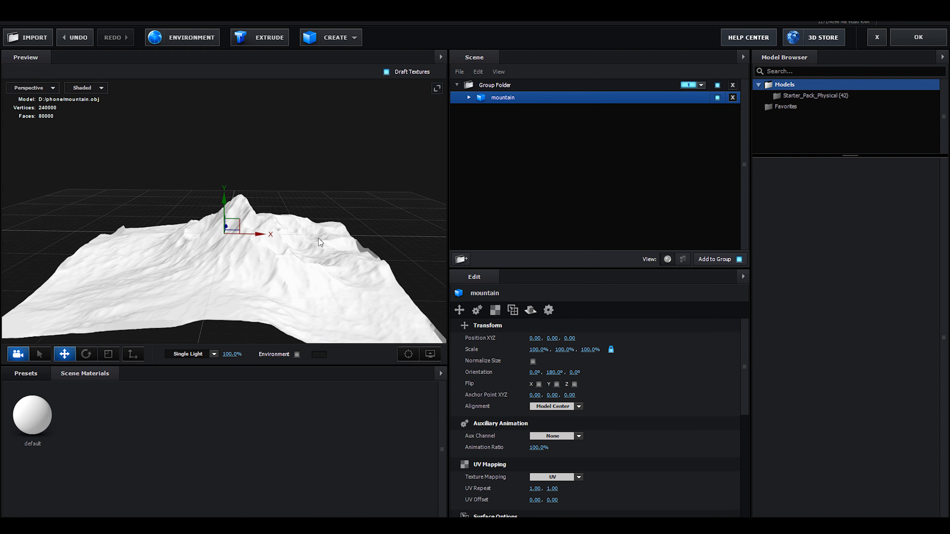
pyautogui.click(32, 415)
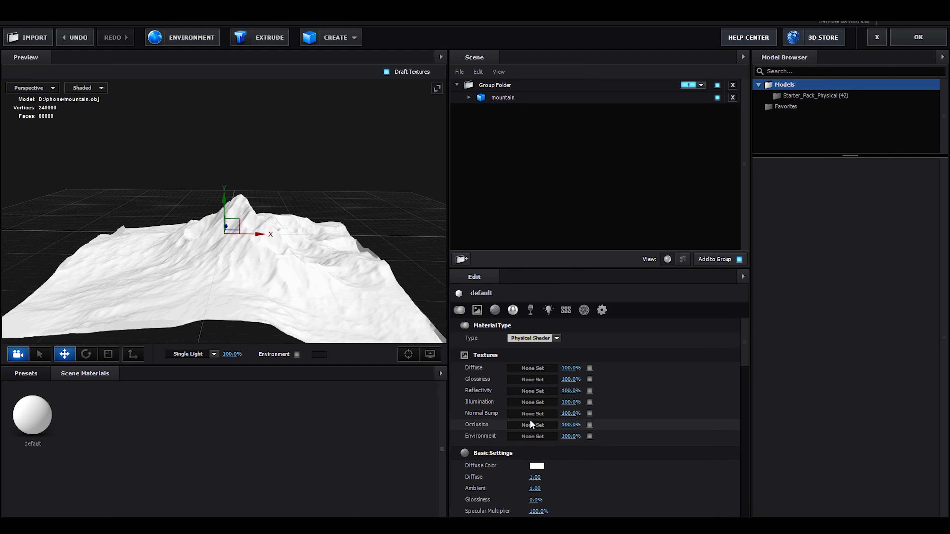
# Step: Load normalmap.PNG as the default material's Normal Bump texture with Convert Bump enabled
pyautogui.click(532, 413)
pyautogui.click(572, 338)
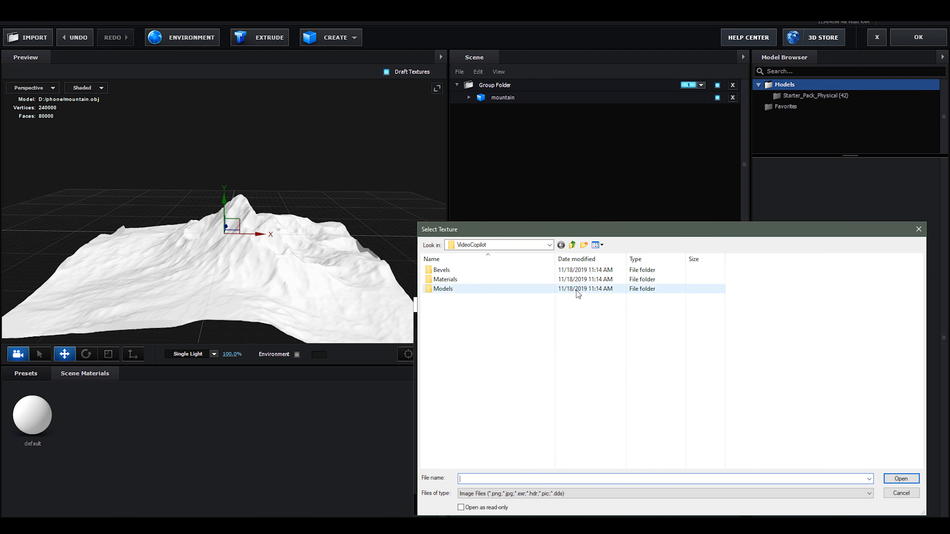
pyautogui.click(604, 282)
pyautogui.click(901, 479)
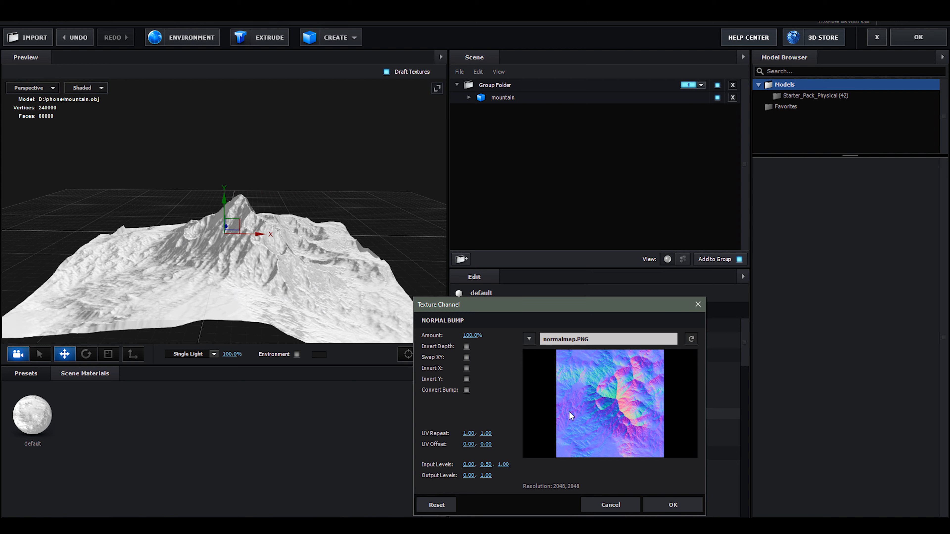
pyautogui.click(466, 390)
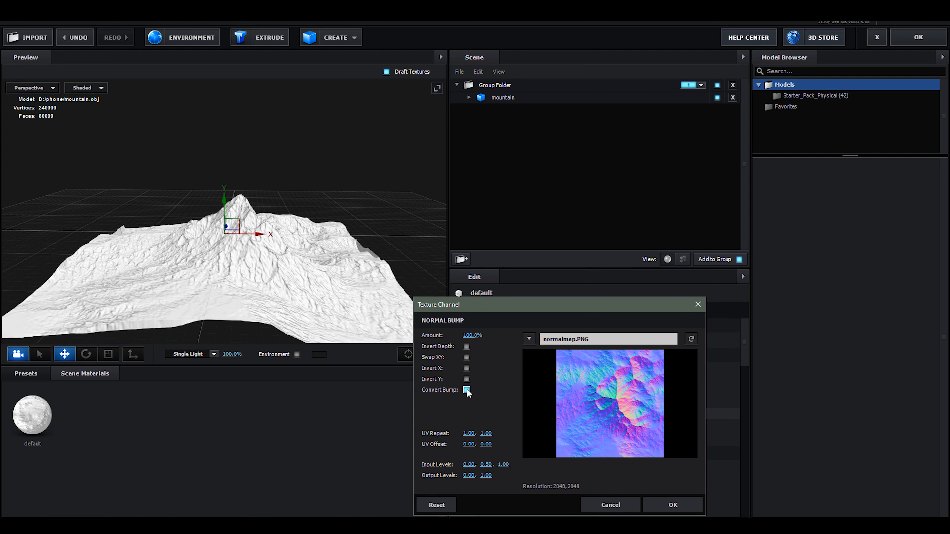
pyautogui.click(683, 505)
# Step: Compare the mountain's surface with and without the normal bump texture, then leave the texture disabled
pyautogui.moveTo(295, 232)
pyautogui.mouseDown()
pyautogui.moveTo(294, 303)
pyautogui.moveTo(232, 275)
pyautogui.moveTo(293, 261)
pyautogui.moveTo(290, 236)
pyautogui.mouseUp()
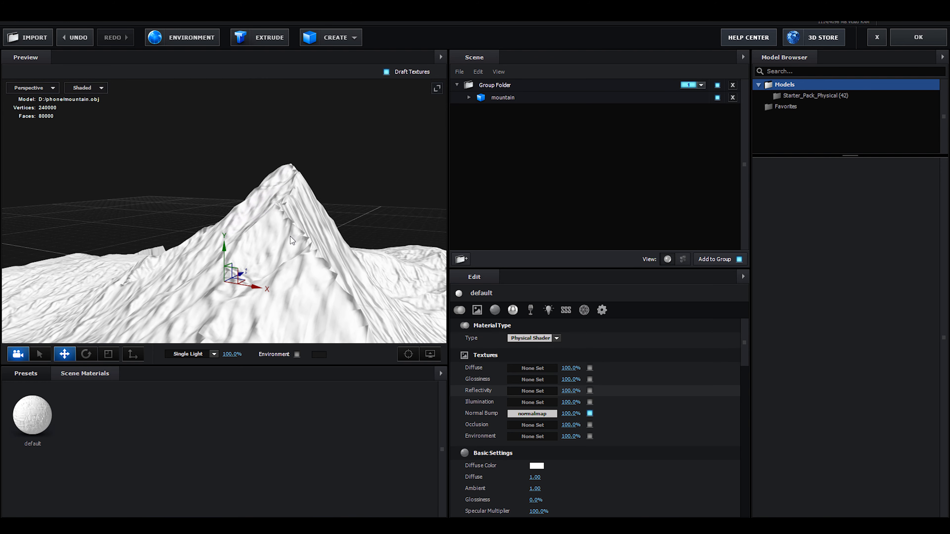
pyautogui.click(589, 414)
pyautogui.click(590, 414)
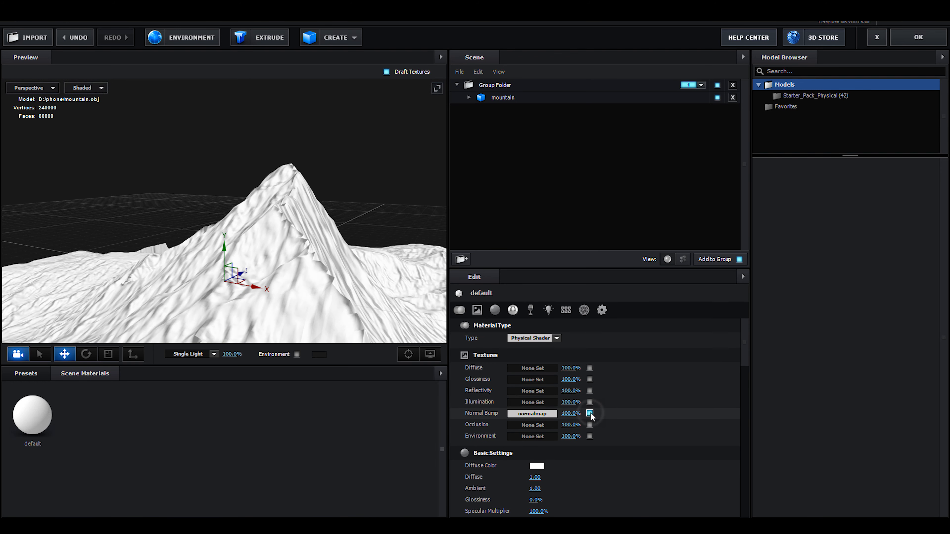
pyautogui.click(590, 413)
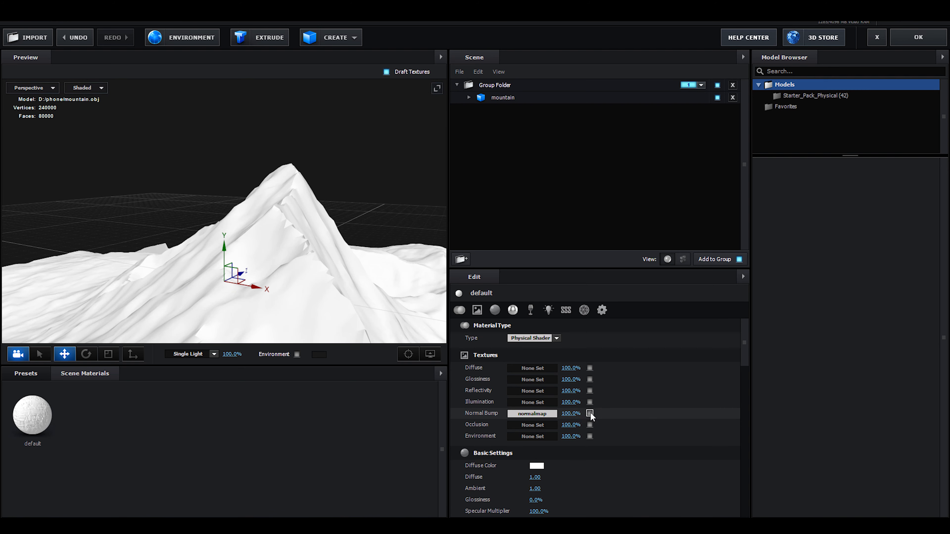
pyautogui.click(590, 413)
pyautogui.click(590, 414)
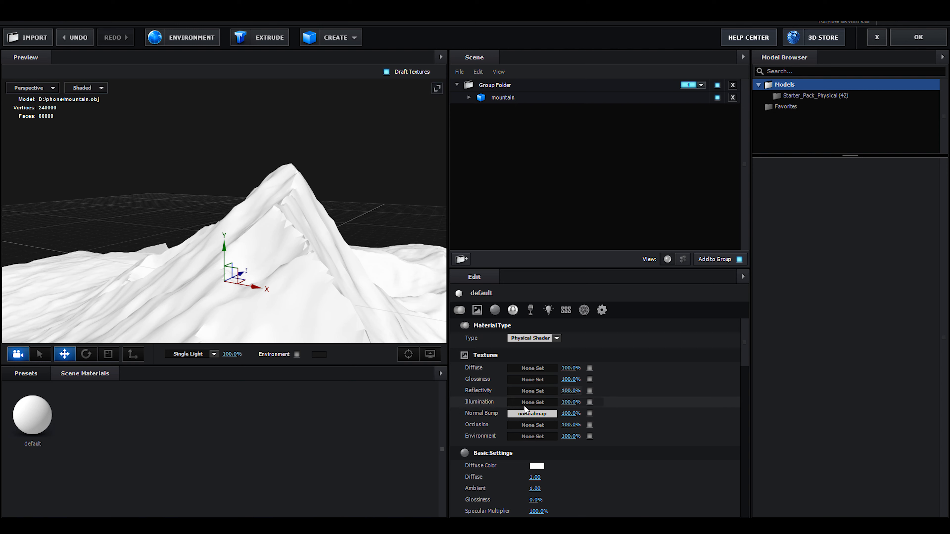
# Step: Load heightmap.png as the default material's Occlusion texture
pyautogui.click(528, 426)
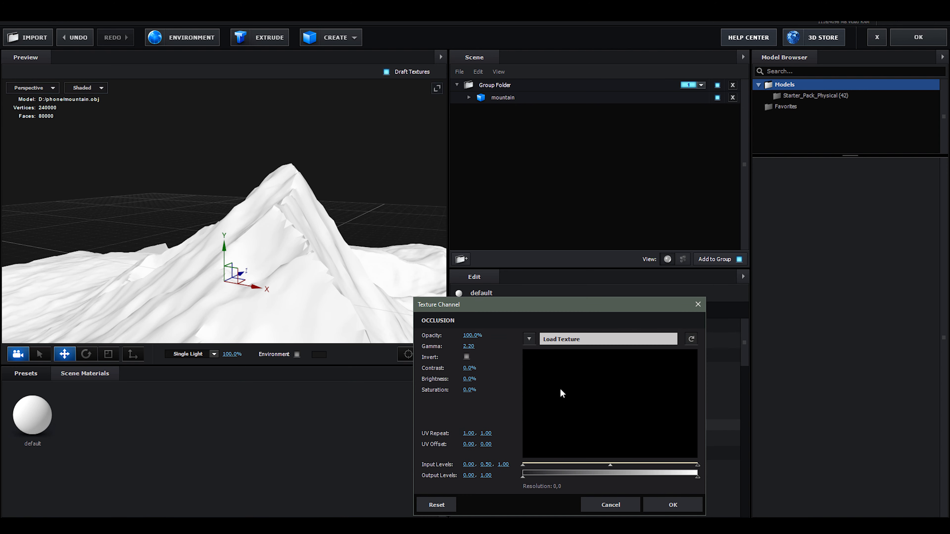
pyautogui.click(581, 339)
pyautogui.click(225, 102)
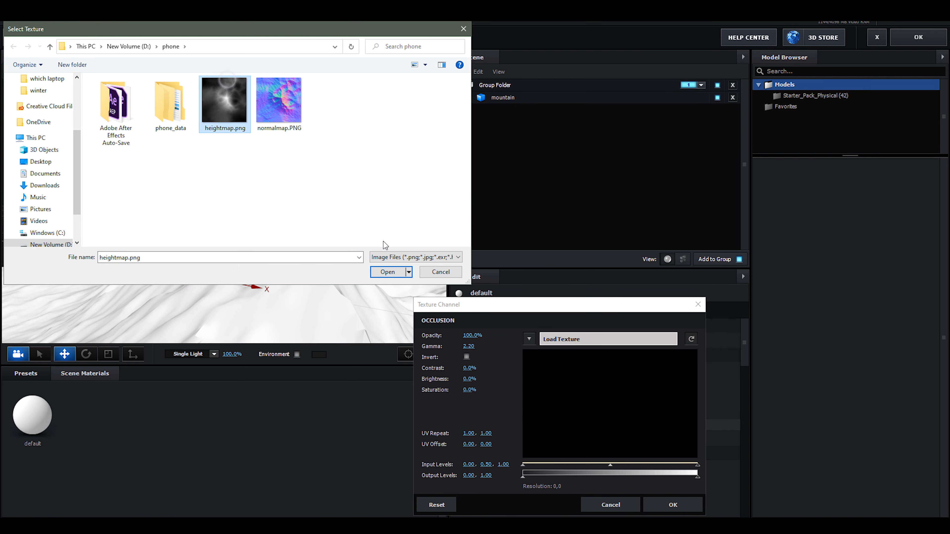
pyautogui.click(391, 272)
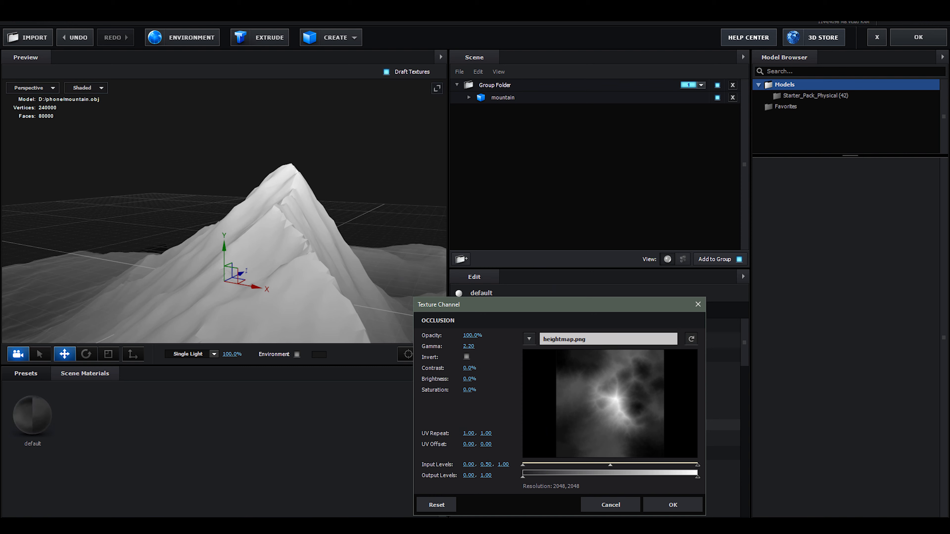
pyautogui.click(654, 505)
# Step: Adjust the occlusion heightmap's contrast, set its gamma to 1.65 and saturation to -46%, and set its opacity to 94%
pyautogui.moveTo(338, 233); pyautogui.dragTo(291, 218)
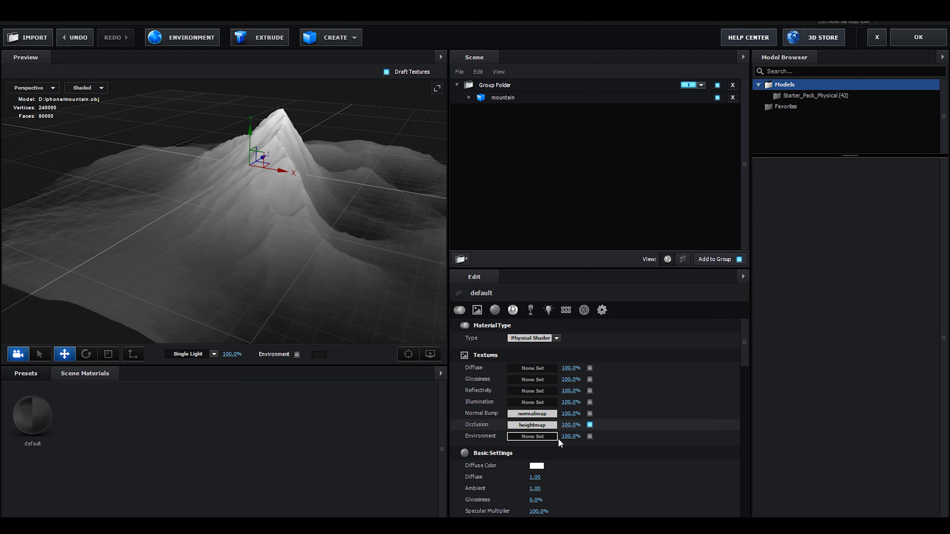
pyautogui.moveTo(568, 428); pyautogui.dragTo(549, 422)
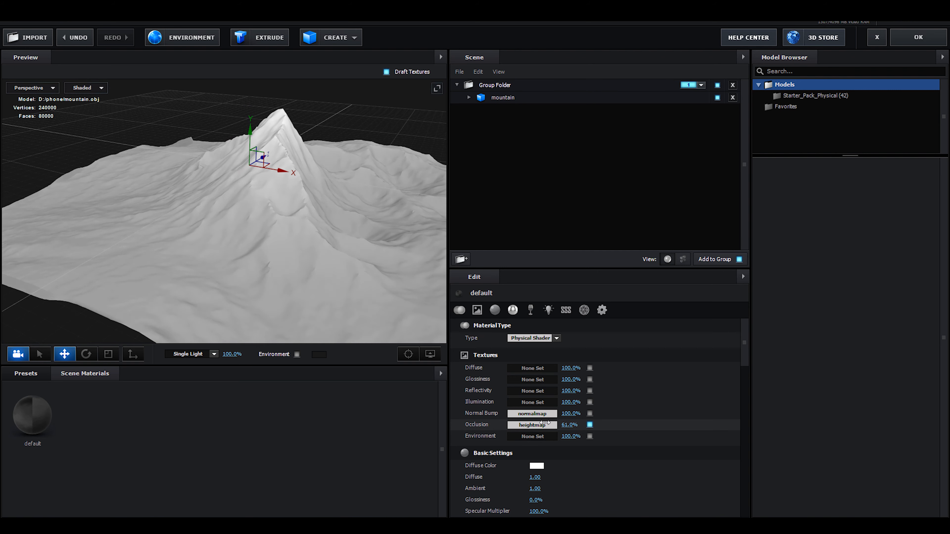
pyautogui.click(532, 425)
pyautogui.moveTo(466, 345); pyautogui.dragTo(441, 390)
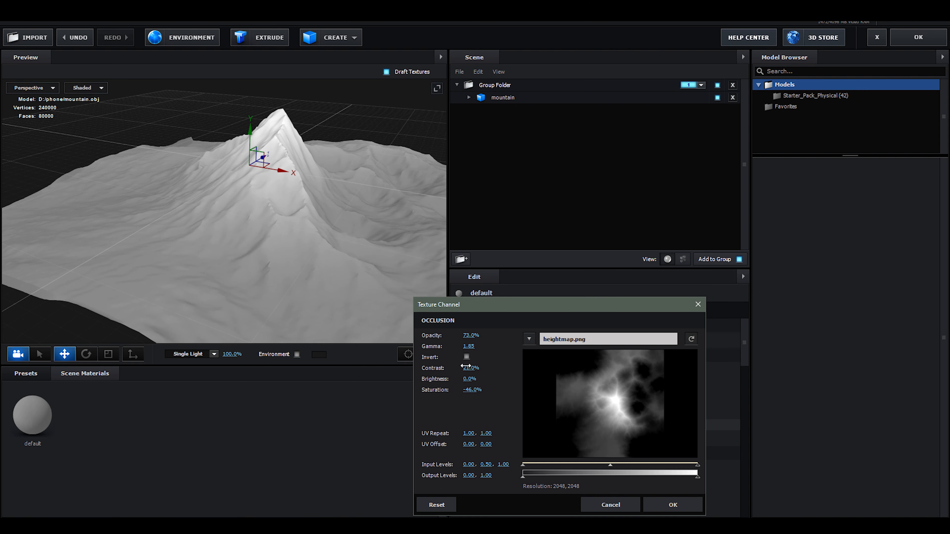
pyautogui.click(655, 499)
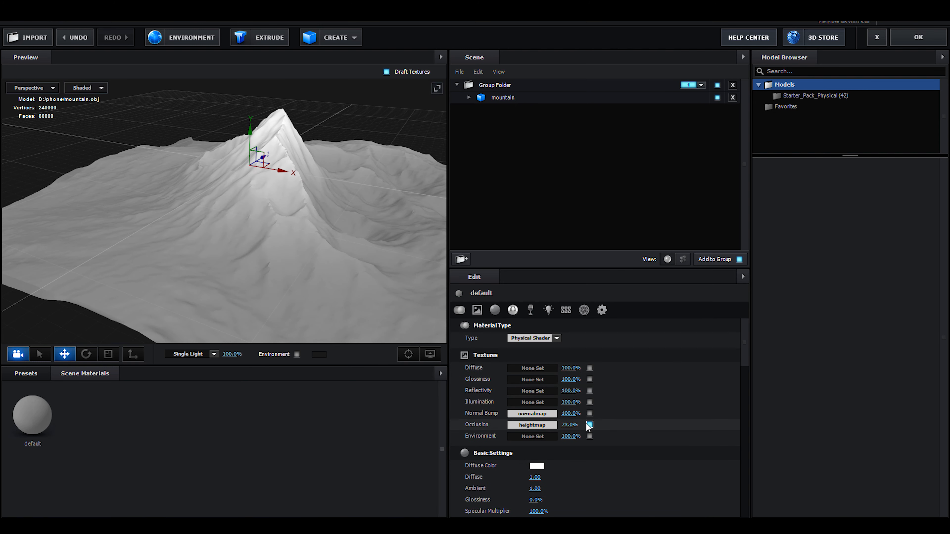
pyautogui.click(589, 425)
pyautogui.moveTo(584, 423); pyautogui.dragTo(537, 394)
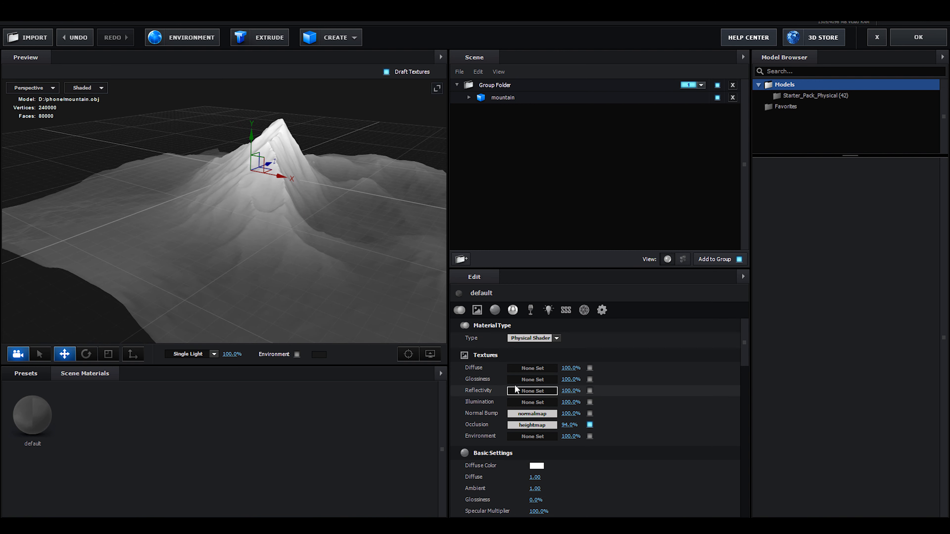
# Step: Set the material's glossiness to 33% and its diffuse color to pale blue D1DCEF
pyautogui.scroll(-4, 515, 390)
pyautogui.moveTo(536, 431); pyautogui.dragTo(588, 453)
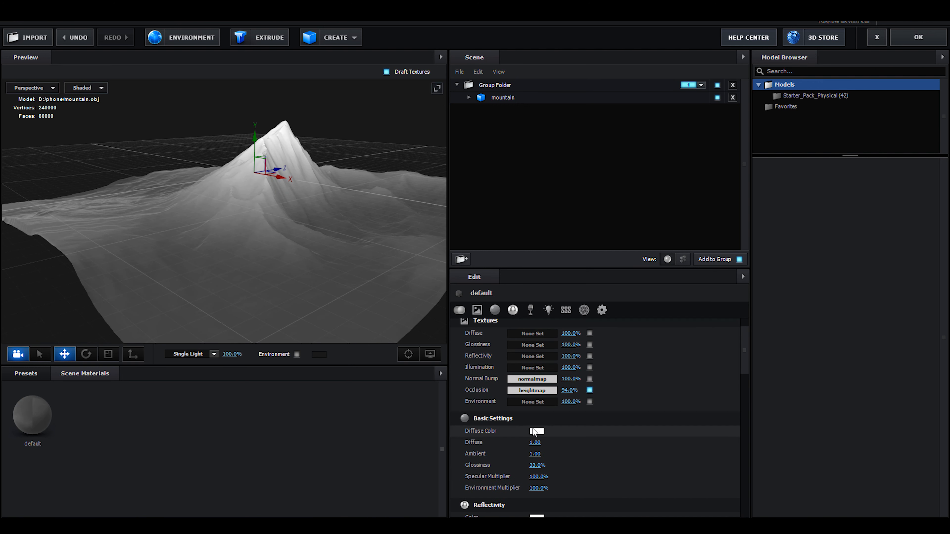
pyautogui.click(534, 431)
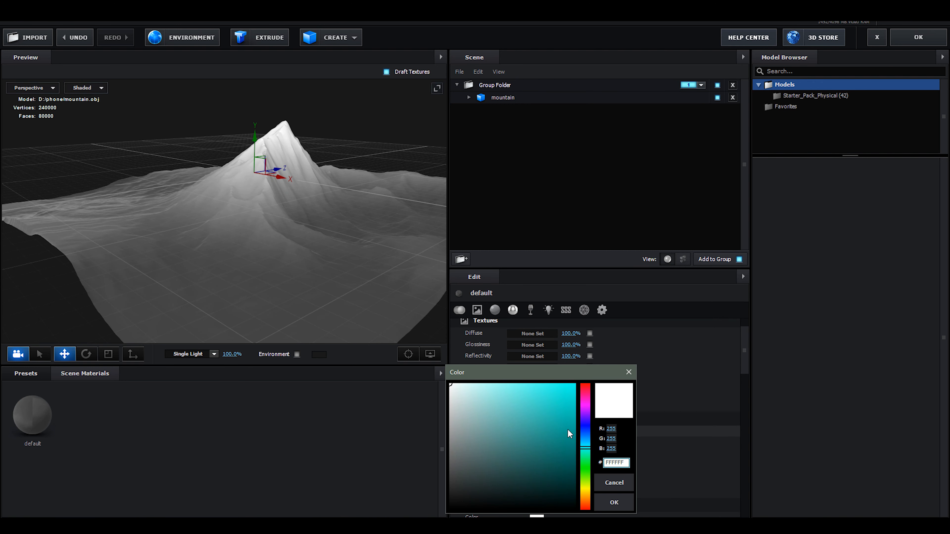
pyautogui.click(585, 432)
pyautogui.moveTo(496, 460); pyautogui.dragTo(461, 392)
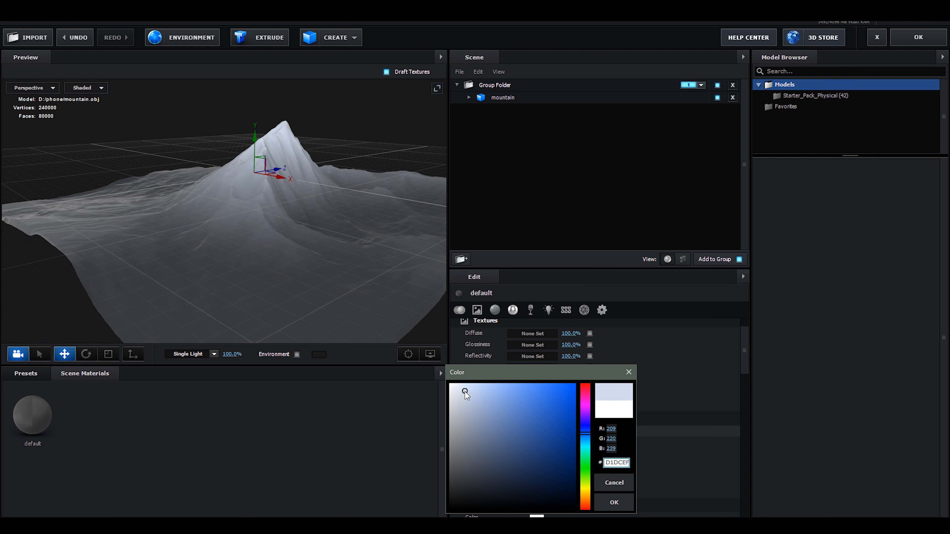
pyautogui.click(608, 503)
# Step: Adjust the material's reflectivity using the heightmap as its Reflectivity texture, and apply the scene setup
pyautogui.moveTo(349, 232); pyautogui.dragTo(269, 224)
pyautogui.scroll(-2, 525, 408)
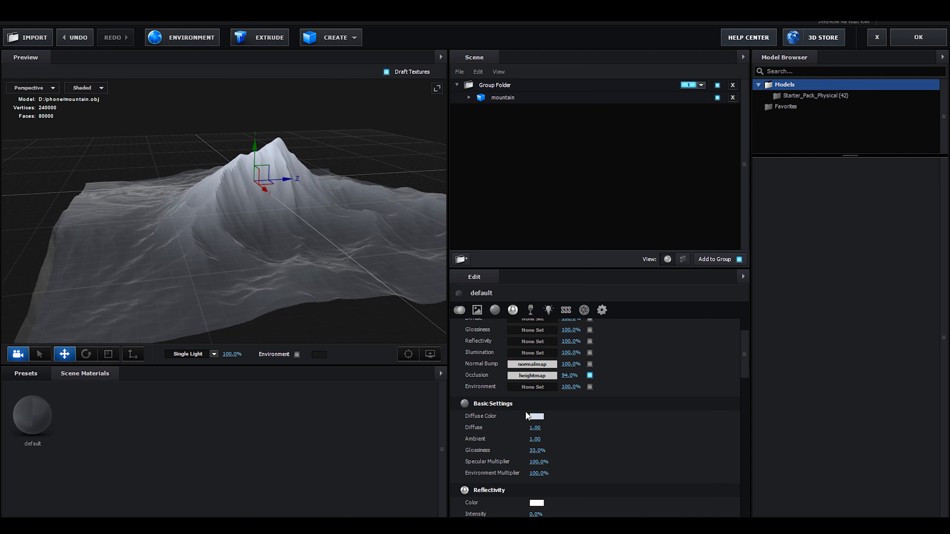
pyautogui.scroll(-4, 527, 412)
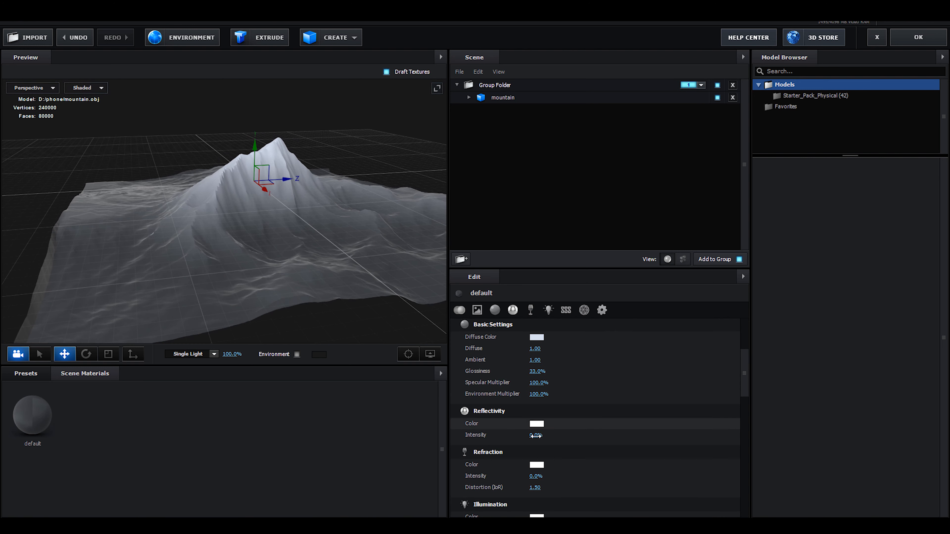
pyautogui.moveTo(533, 428); pyautogui.dragTo(538, 427)
pyautogui.moveTo(371, 341); pyautogui.dragTo(268, 249)
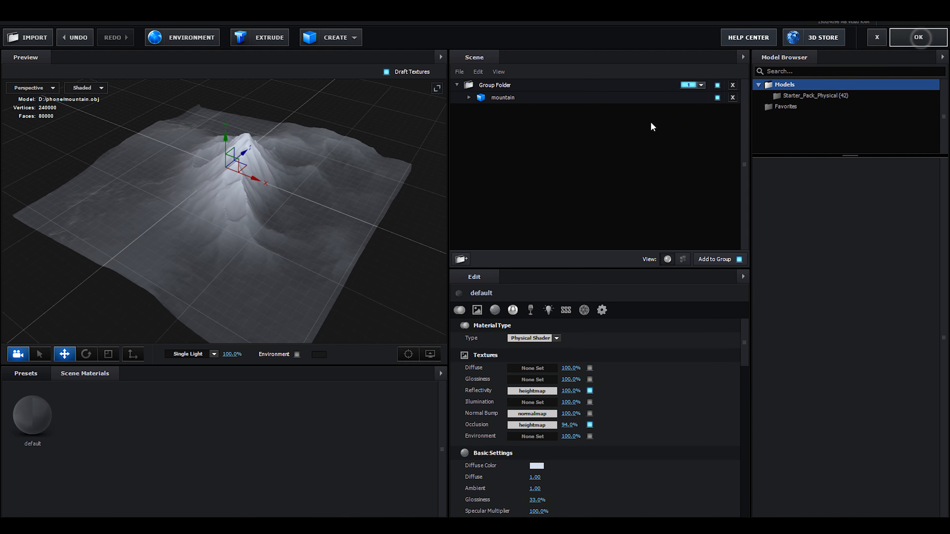
pyautogui.click(911, 44)
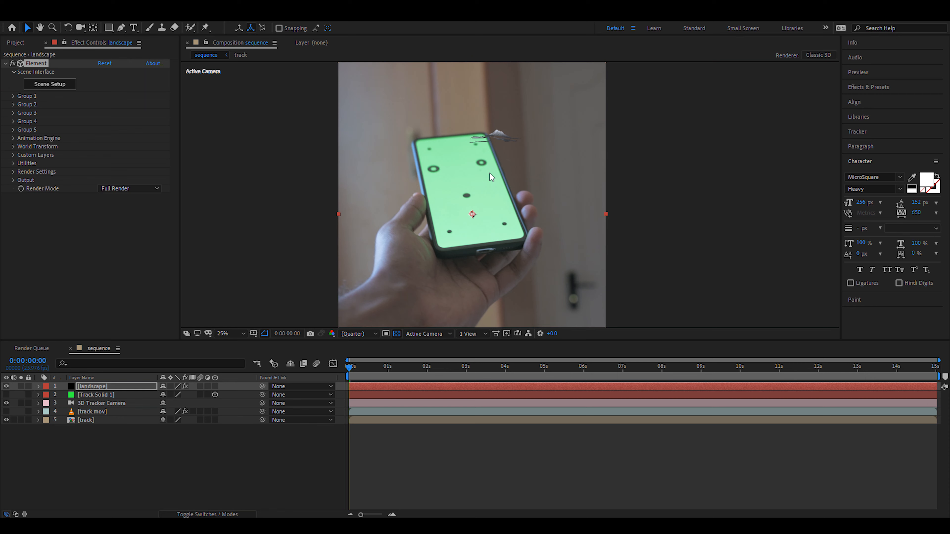
# Step: Reveal the position of Track Solid 1, check where the solid sits on the phone, and copy its Position property
pyautogui.click(97, 399)
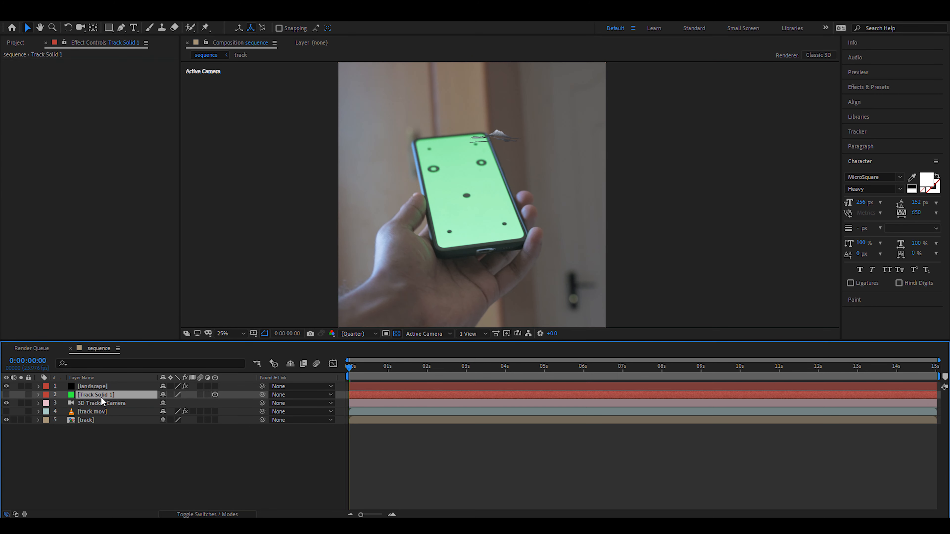
pyautogui.press('p')
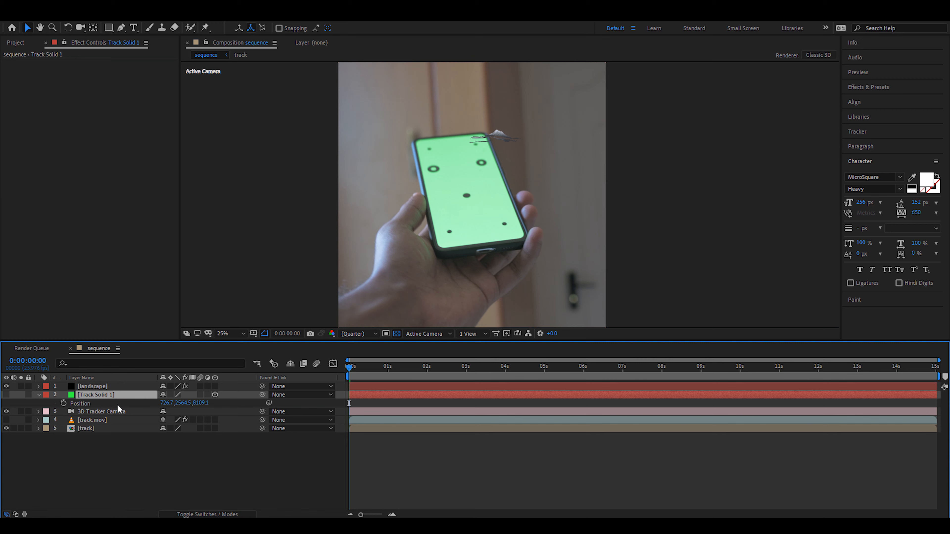
pyautogui.click(6, 395)
pyautogui.click(6, 394)
pyautogui.click(80, 403)
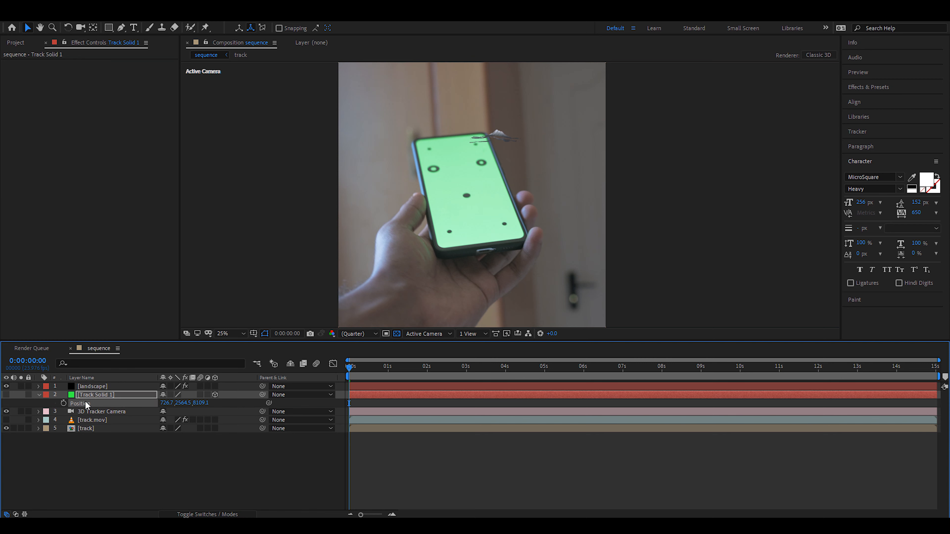
# Step: Create a group null for Group 1 of the landscape layer's Element effect
pyautogui.click(86, 386)
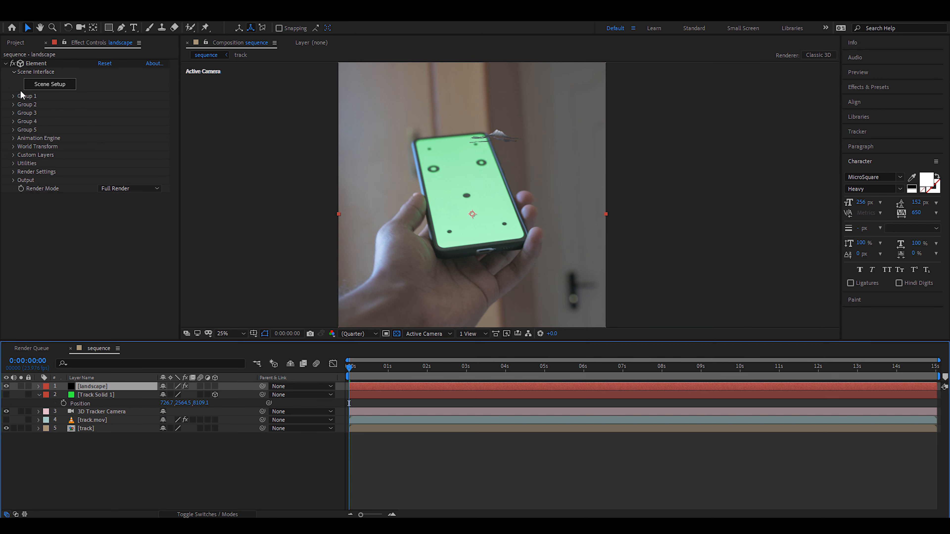
pyautogui.click(14, 96)
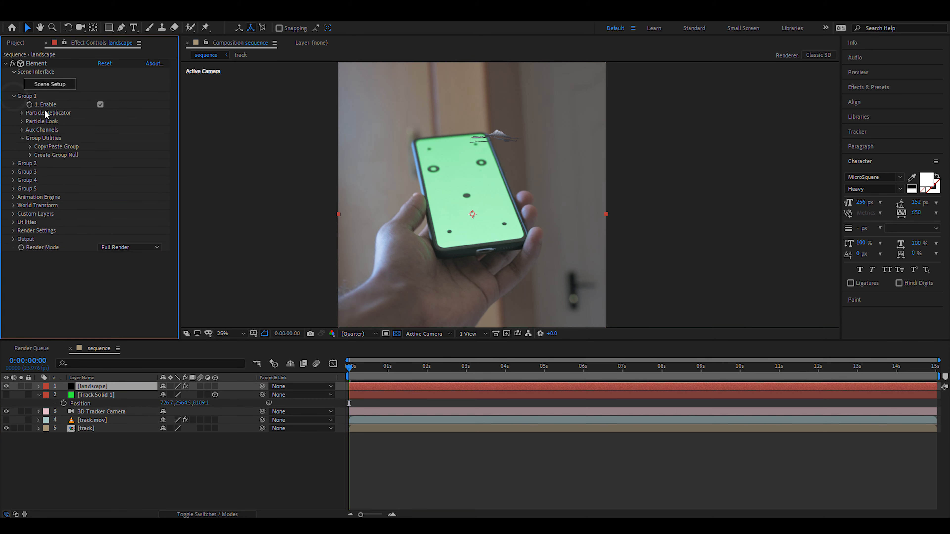
pyautogui.click(22, 112)
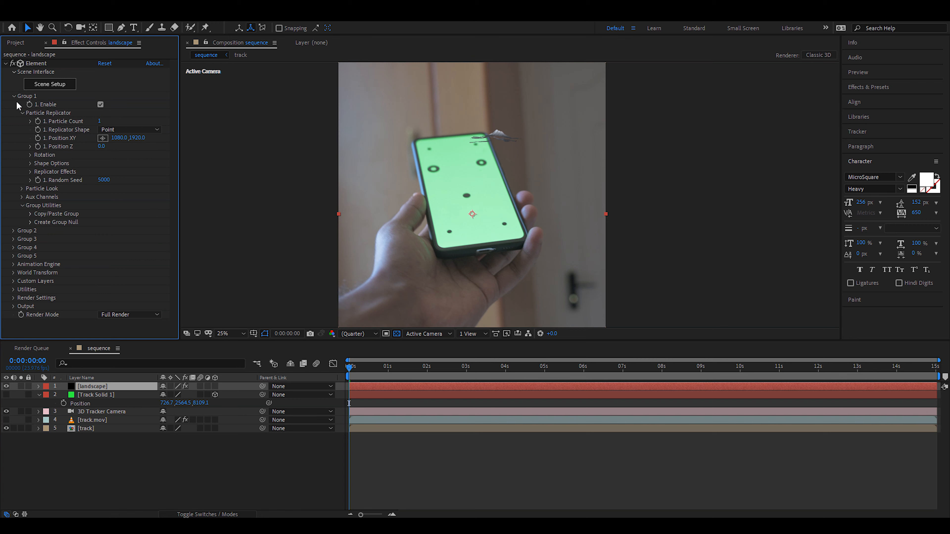
pyautogui.click(30, 222)
pyautogui.click(59, 234)
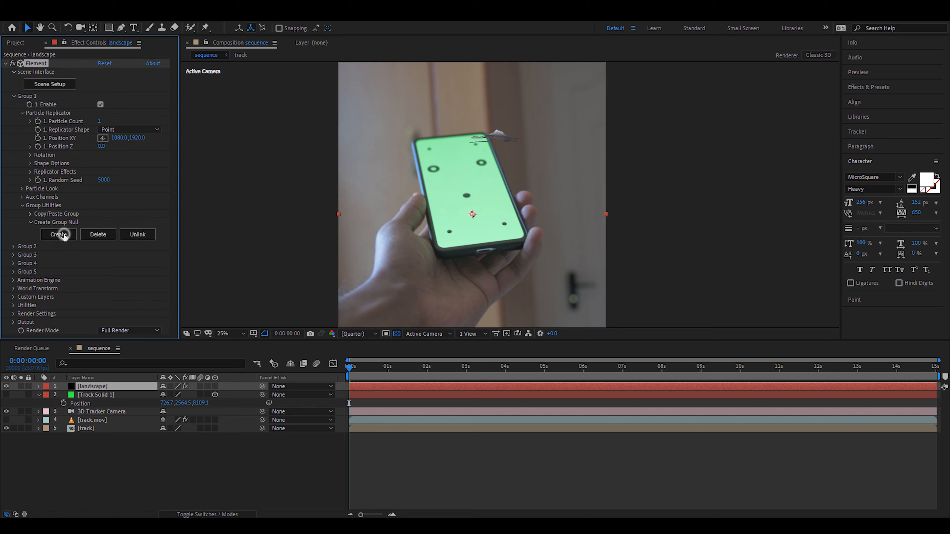
# Step: Paste the position of Track Solid 1 onto the Group 1 null
pyautogui.click(92, 387)
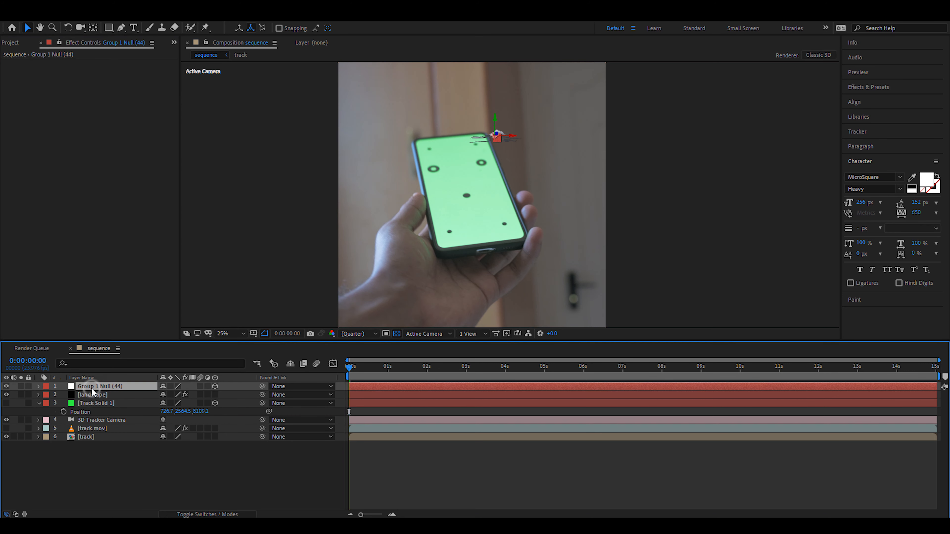
pyautogui.press('p')
pyautogui.click(92, 394)
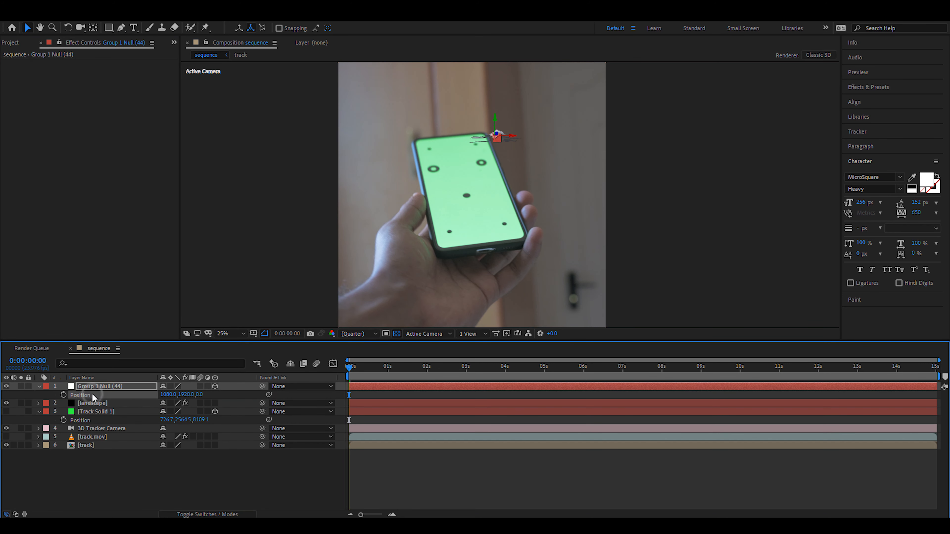
pyautogui.click(92, 411)
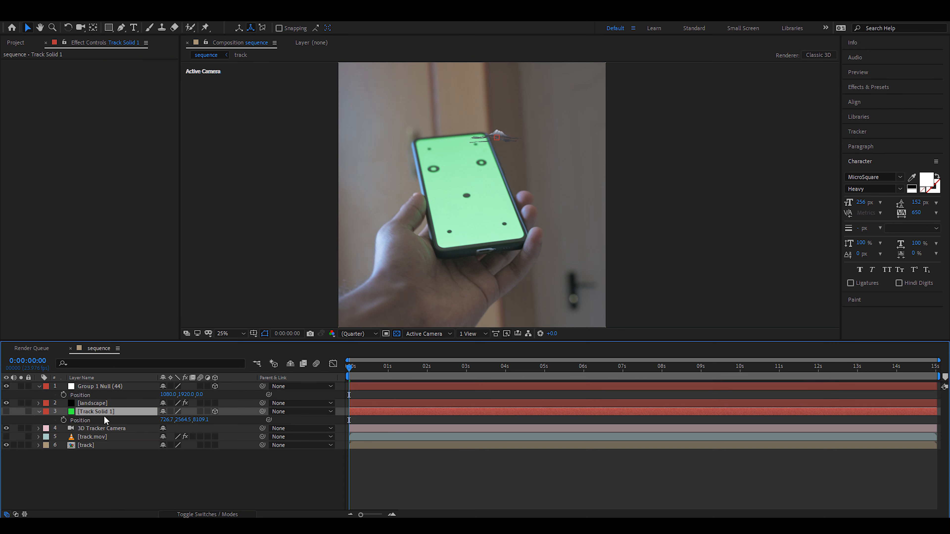
pyautogui.click(86, 387)
pyautogui.hotkey('ctrl', 'v')
# Step: Copy the orientation of Track Solid 1 onto the Group 1 null and select the landscape layer
pyautogui.click(92, 412)
pyautogui.press('r')
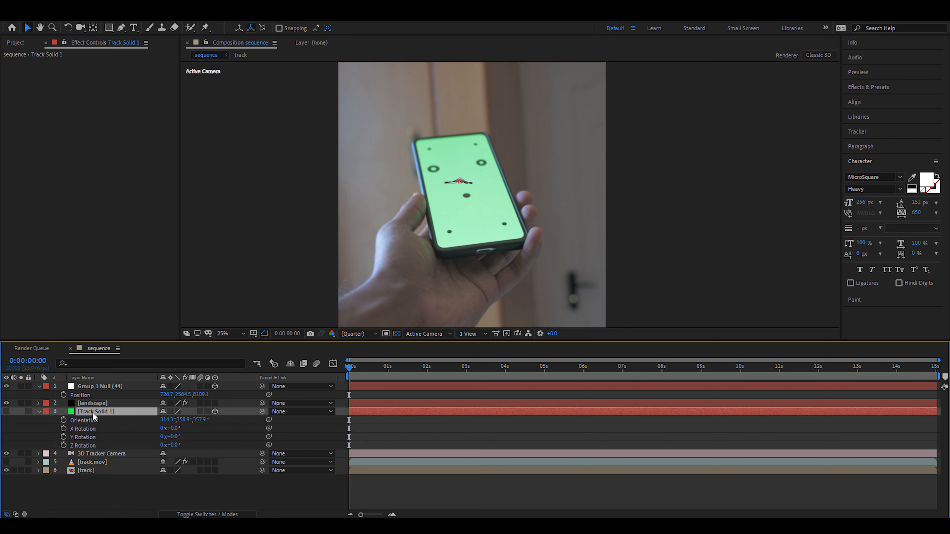
pyautogui.click(94, 388)
pyautogui.press('r')
pyautogui.hotkey('ctrl', 'v')
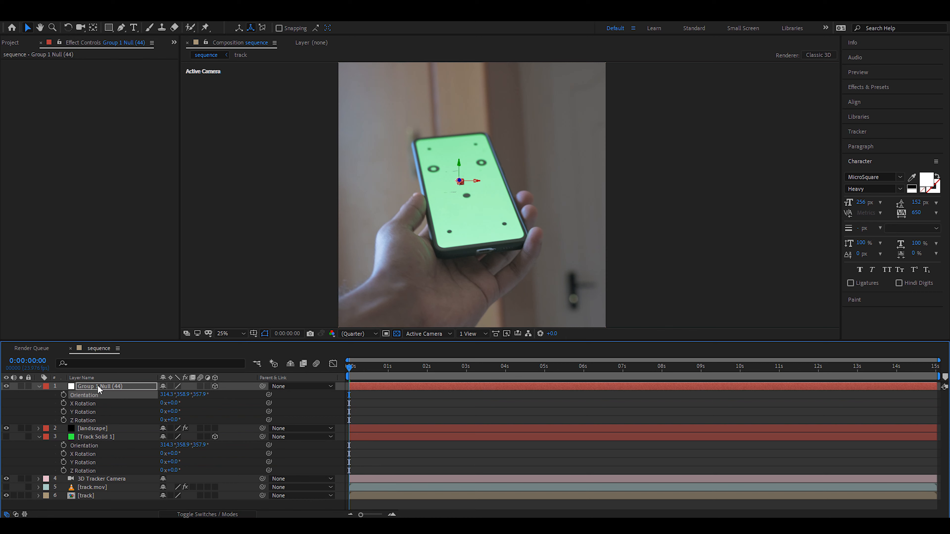
pyautogui.click(100, 429)
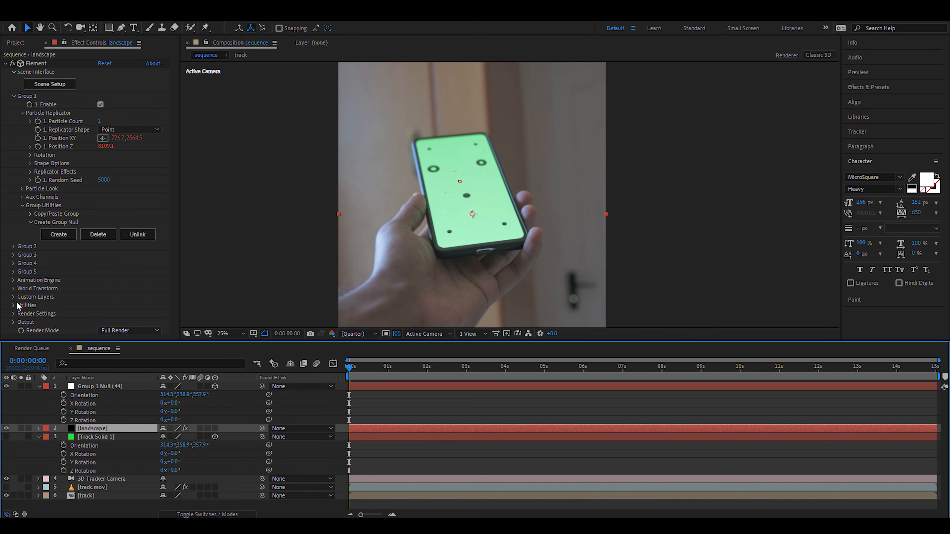
# Step: Inspect the Camera Cut-off values in the render settings of the landscape layer's Element effect
pyautogui.click(13, 313)
pyautogui.press('.')
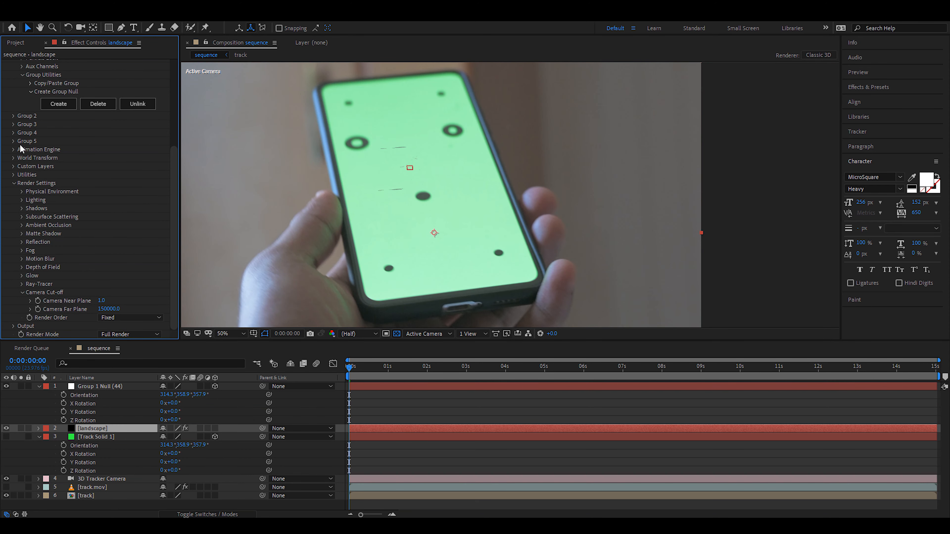
pyautogui.scroll(5, 170, 207)
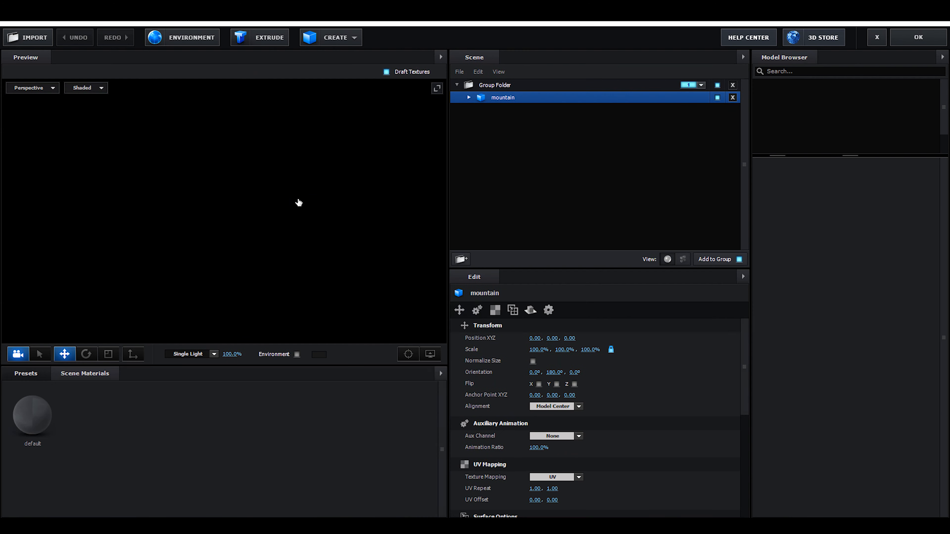
# Step: Enable Draw Backfaces on the mountain's default material in Element's scene setup and apply the scene
pyautogui.click(29, 413)
pyautogui.moveTo(311, 259); pyautogui.dragTo(309, 210)
pyautogui.moveTo(744, 337); pyautogui.dragTo(745, 453)
pyautogui.moveTo(745, 456); pyautogui.dragTo(748, 483)
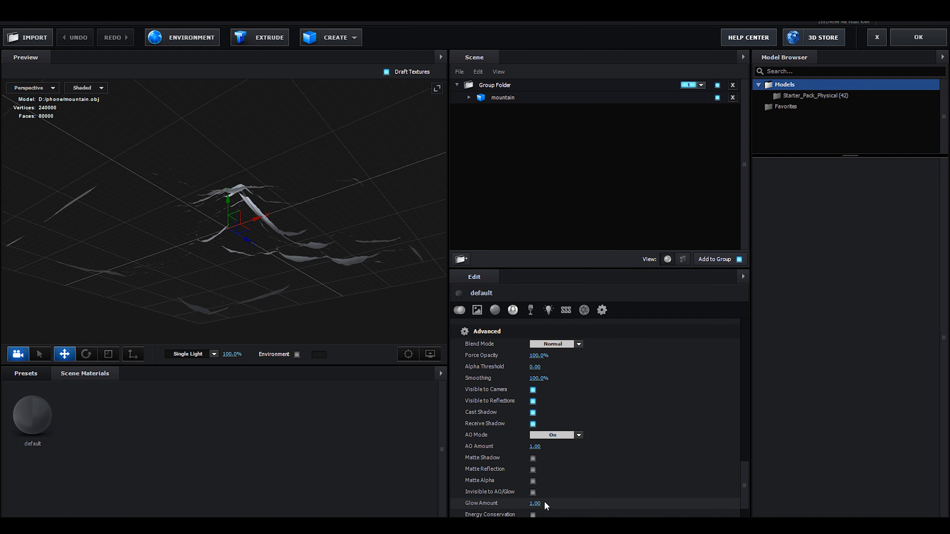
pyautogui.scroll(-3, 610, 469)
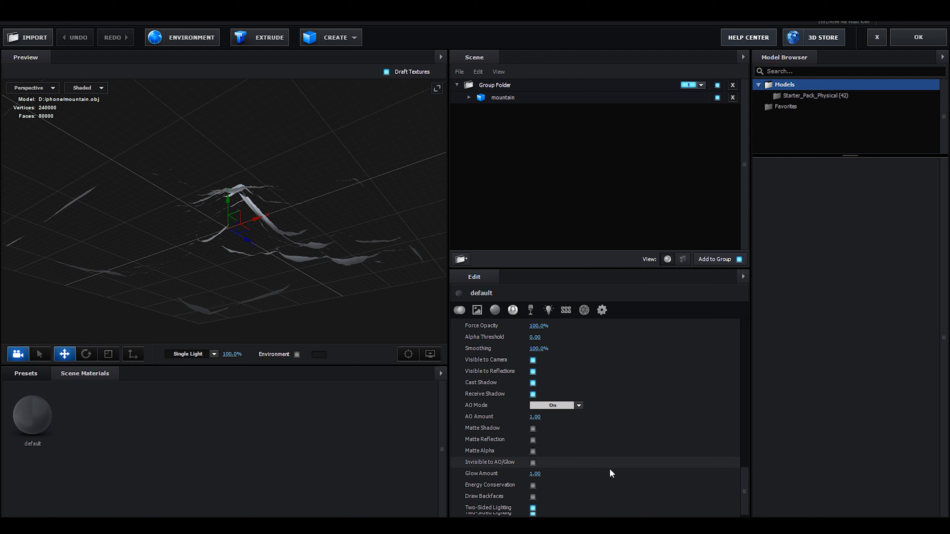
pyautogui.click(533, 494)
pyautogui.moveTo(285, 225)
pyautogui.mouseDown()
pyautogui.moveTo(301, 238)
pyautogui.moveTo(335, 206)
pyautogui.moveTo(345, 242)
pyautogui.moveTo(341, 187)
pyautogui.moveTo(340, 205)
pyautogui.moveTo(339, 194)
pyautogui.mouseUp()
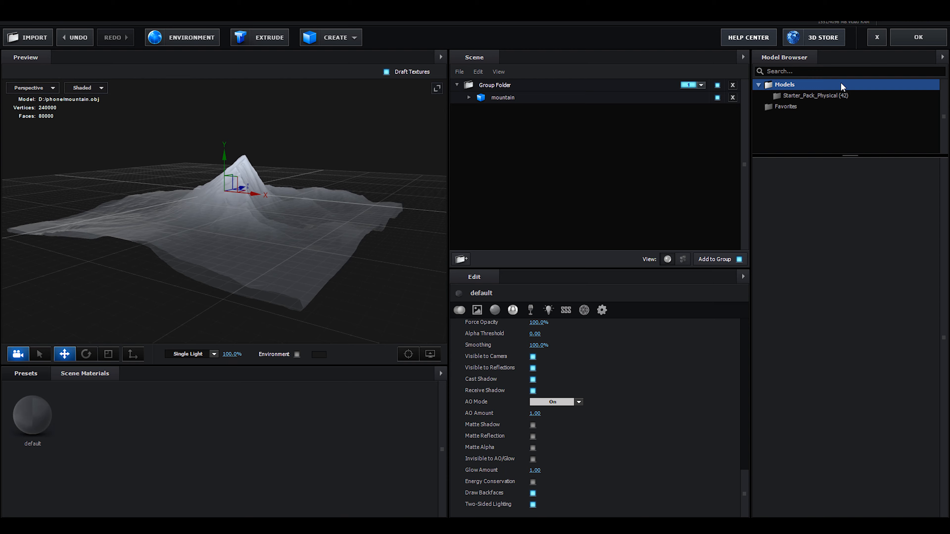
pyautogui.click(901, 39)
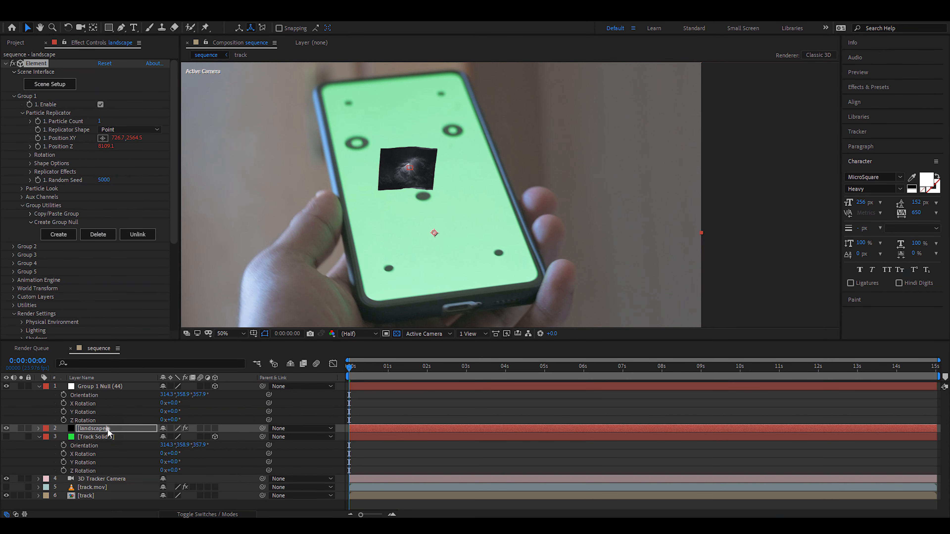
# Step: Scale the Group 1 null up uniformly to 506%
pyautogui.click(110, 386)
pyautogui.press('s')
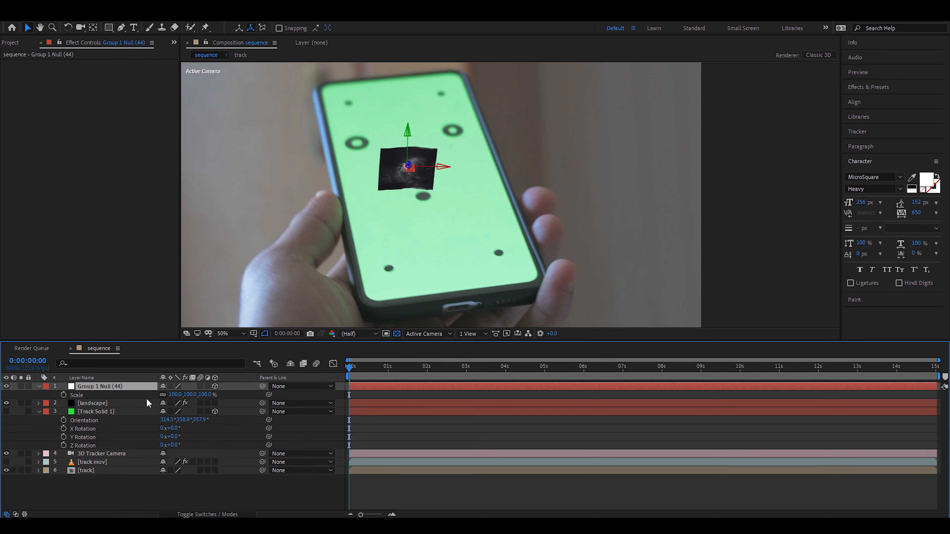
pyautogui.moveTo(174, 394); pyautogui.dragTo(348, 366)
pyautogui.press(',')
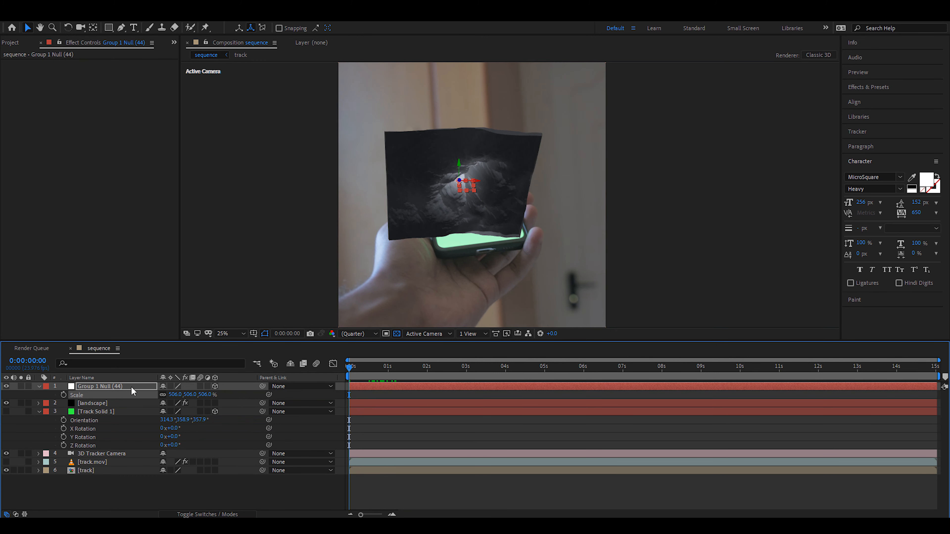
# Step: Adjust the orientation of the Group 1 null so the landscape lies flat along the phone screen
pyautogui.click(97, 386)
pyautogui.press('r')
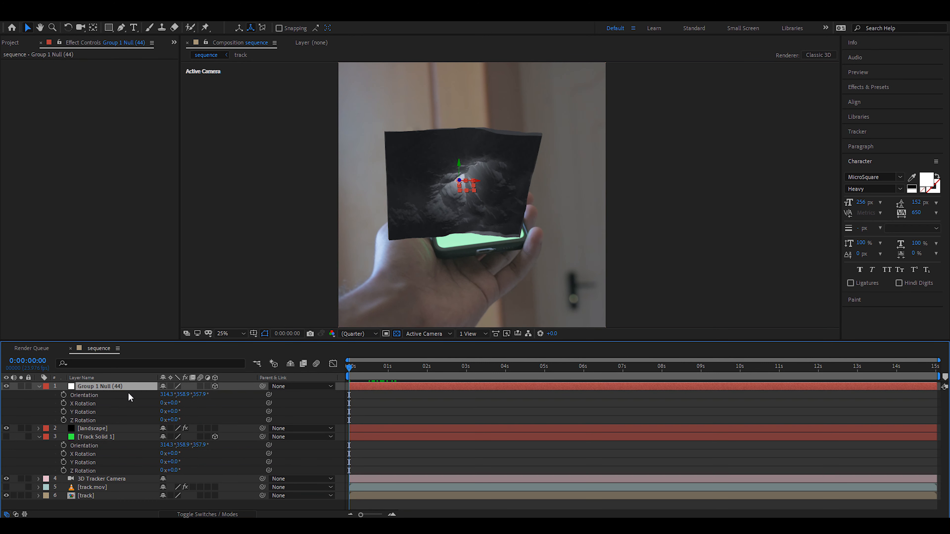
pyautogui.moveTo(196, 395)
pyautogui.mouseDown()
pyautogui.moveTo(207, 390)
pyautogui.moveTo(185, 391)
pyautogui.moveTo(206, 384)
pyautogui.mouseUp()
pyautogui.hotkey('ctrl', 'z')
pyautogui.hotkey('ctrl', 'z')
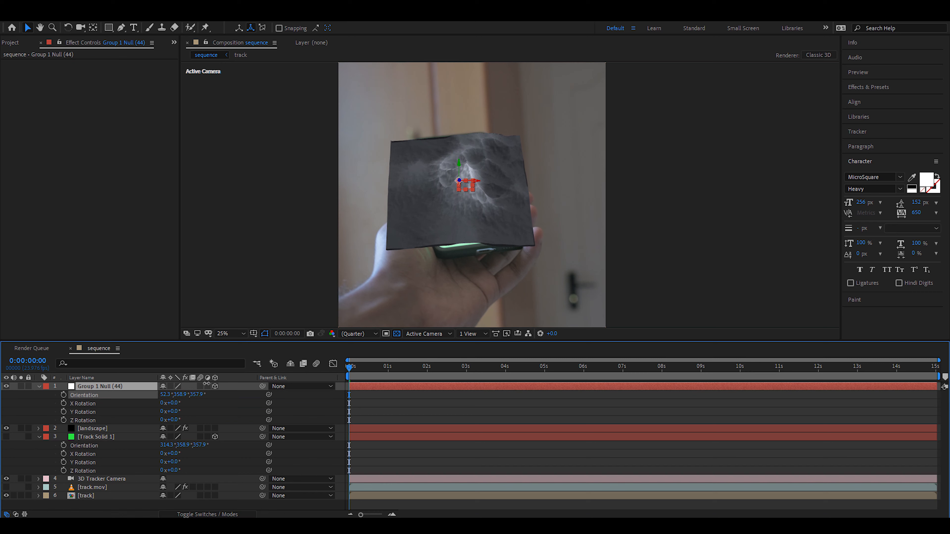
pyautogui.moveTo(181, 394); pyautogui.dragTo(222, 391)
# Step: Check the landscape's placement at 0:00:01:22, collapse the layer properties and hide the landscape layer
pyautogui.press('s')
pyautogui.moveTo(374, 369); pyautogui.dragTo(424, 352)
pyautogui.hotkey('ctrl', '`')
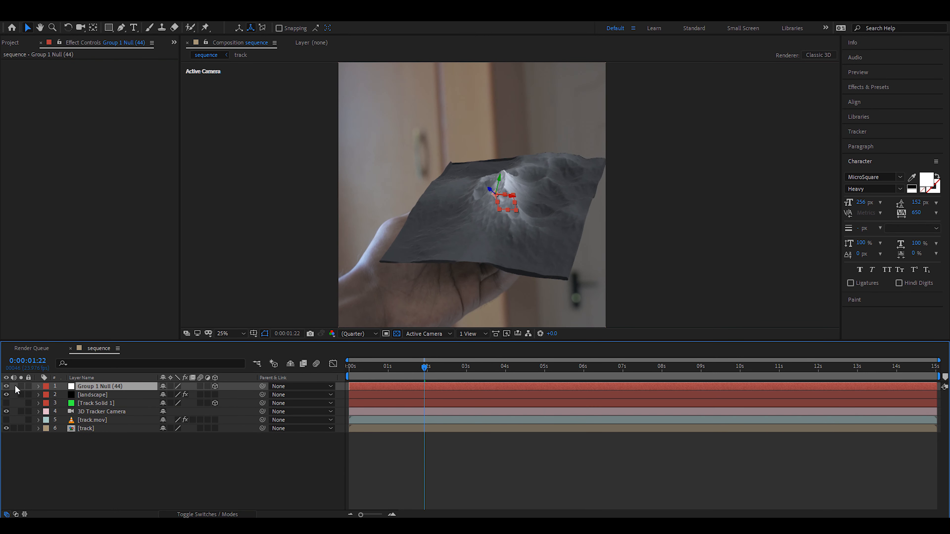
pyautogui.click(7, 395)
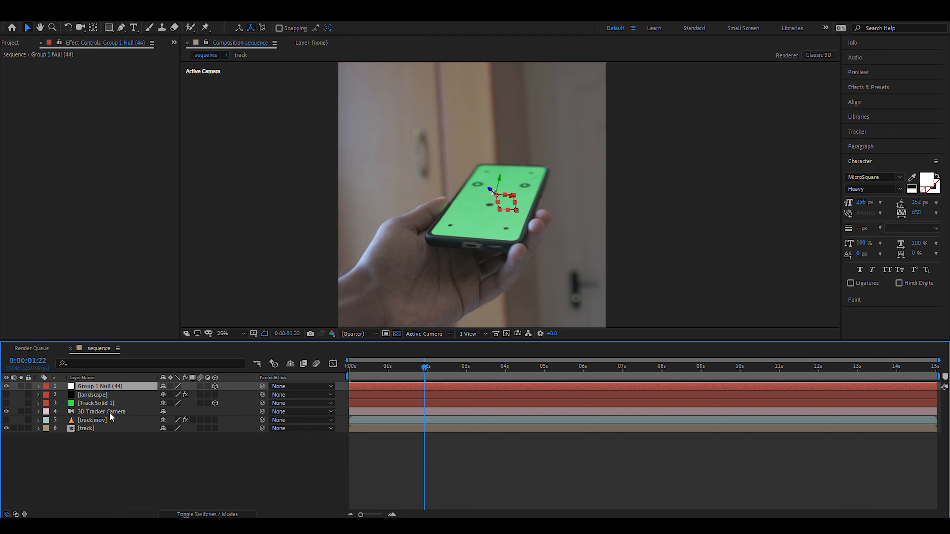
# Step: Save the project, apply Keylight to the track layer and sample the phone screen's green as the Screen Colour
pyautogui.click(86, 428)
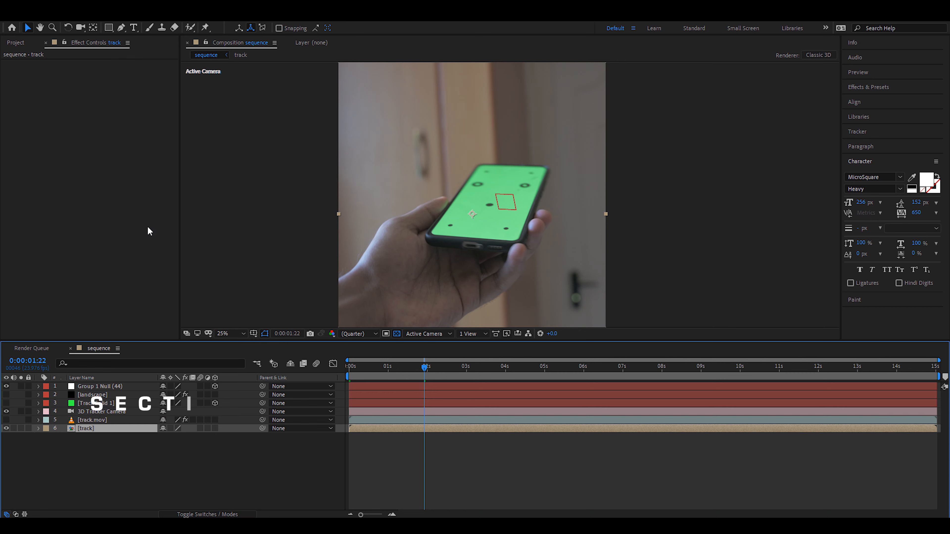
pyautogui.hotkey('ctrl', 's')
pyautogui.hotkey('ctrl', 'space')
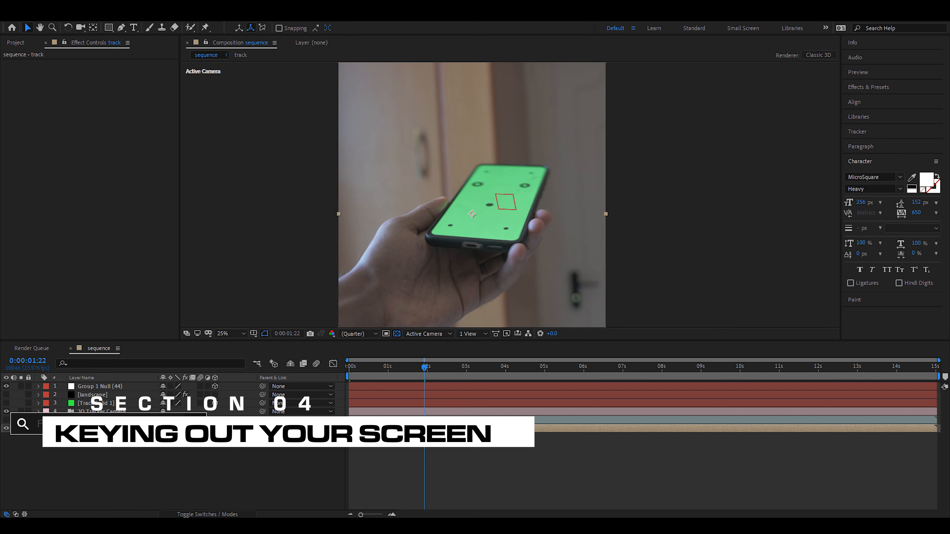
pyautogui.write('keyli')
pyautogui.press('Return')
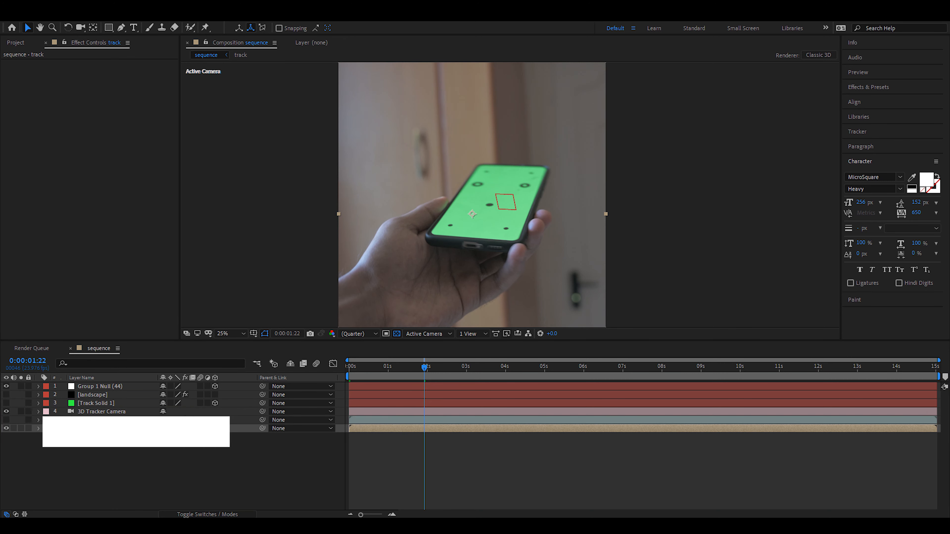
pyautogui.click(115, 126)
pyautogui.click(492, 217)
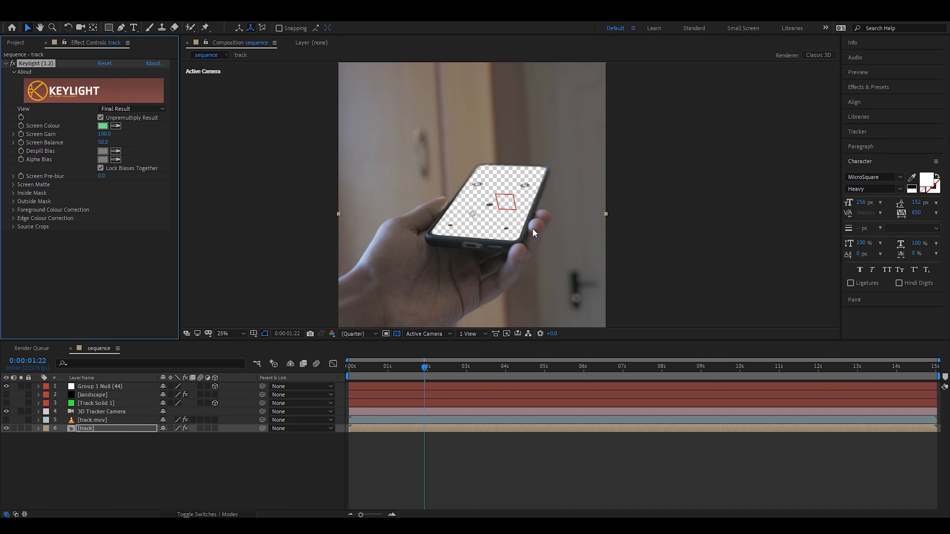
# Step: Switch Keylight's view to Screen Matte and set Clip Black to 53 and Clip White to 60
pyautogui.click(148, 108)
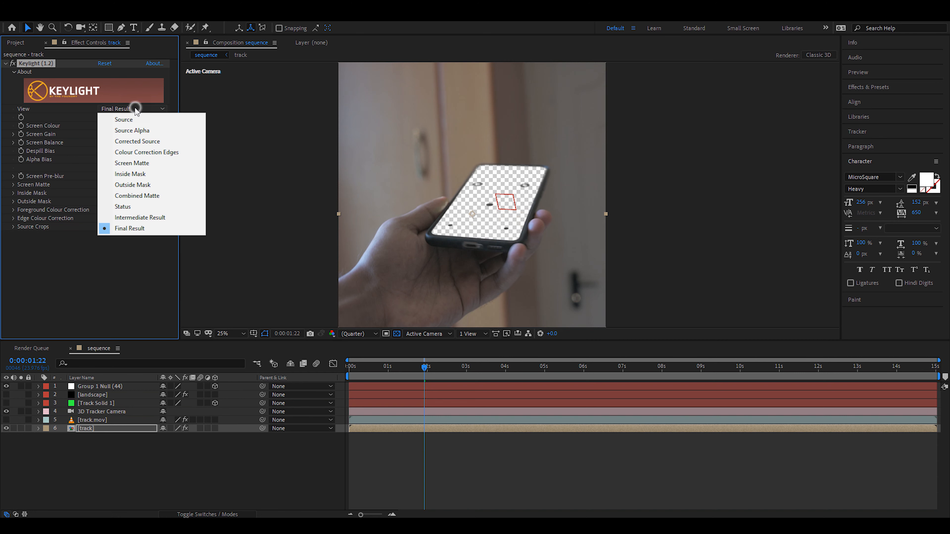
pyautogui.click(140, 164)
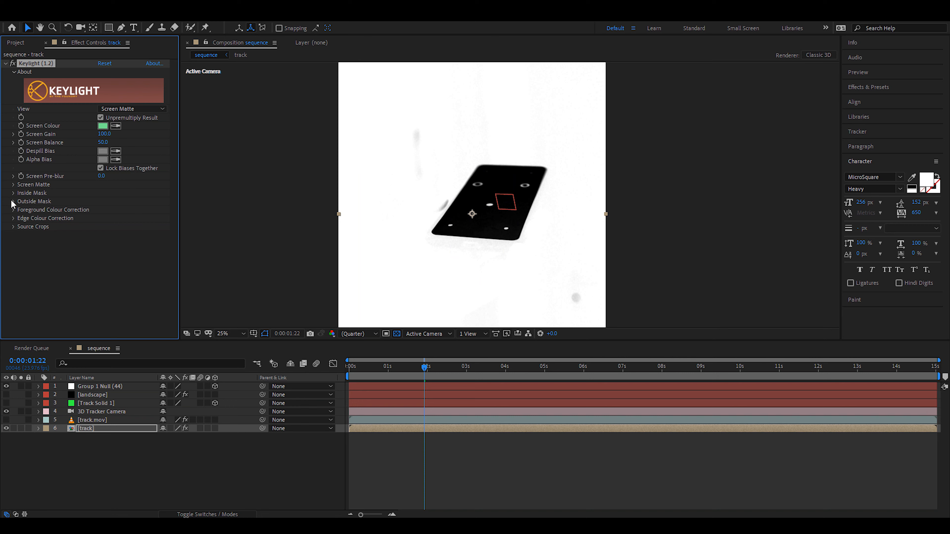
pyautogui.click(13, 185)
pyautogui.moveTo(101, 192)
pyautogui.mouseDown()
pyautogui.moveTo(124, 189)
pyautogui.moveTo(105, 201)
pyautogui.mouseUp()
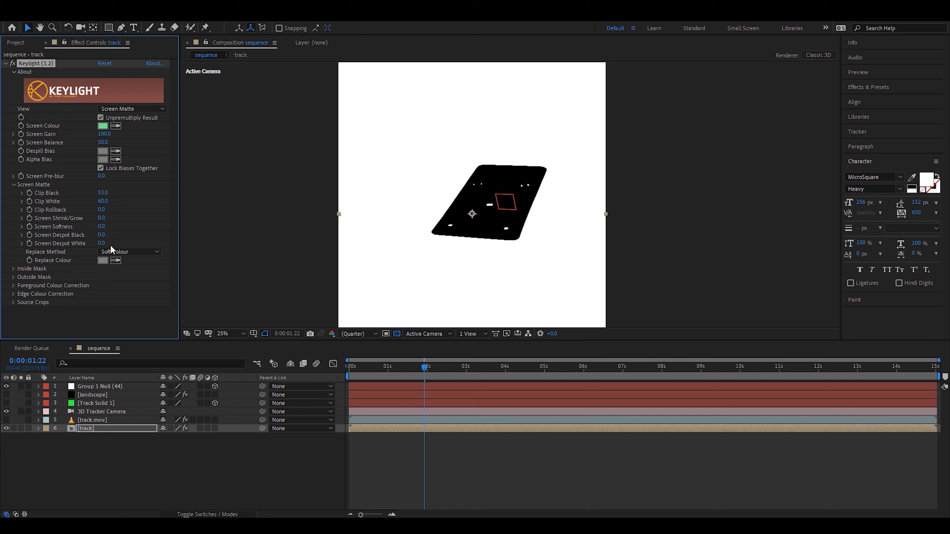
# Step: Raise Keylight's Screen Despot White to 39.9 while checking other frames, and disable the effect
pyautogui.moveTo(101, 243); pyautogui.dragTo(115, 243)
pyautogui.click(750, 367)
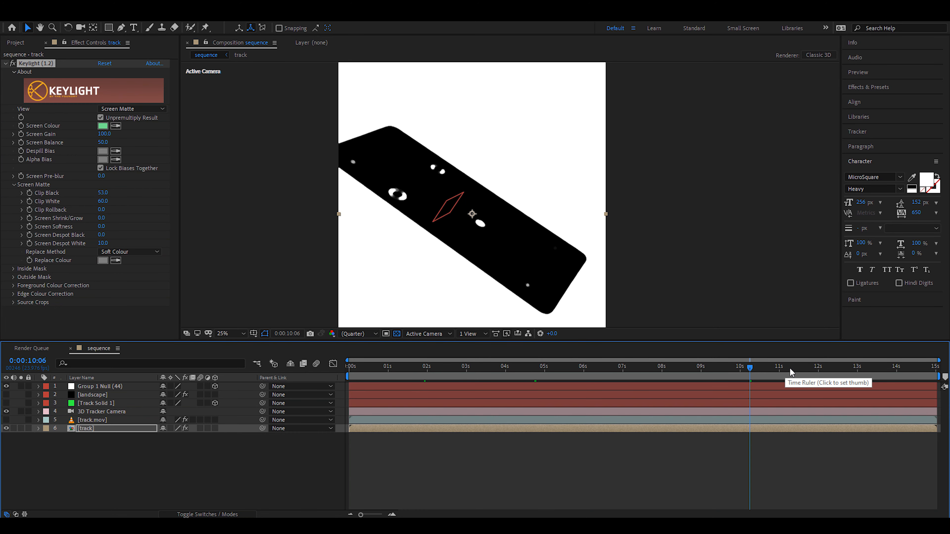
pyautogui.moveTo(102, 243); pyautogui.dragTo(135, 242)
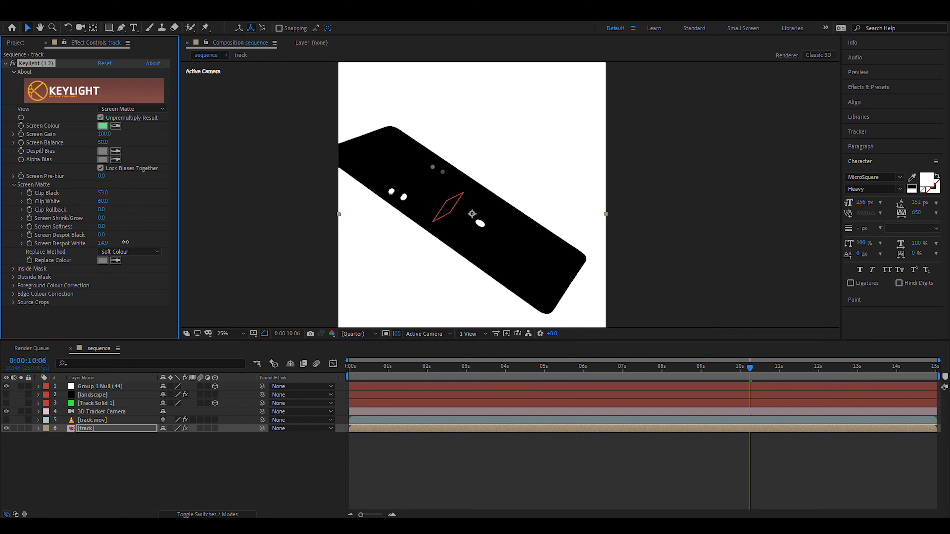
pyautogui.click(377, 367)
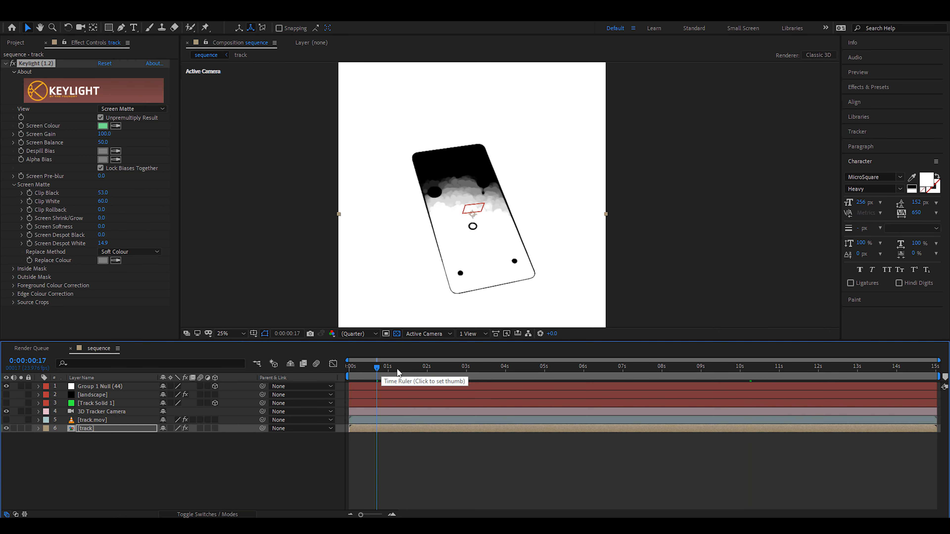
pyautogui.click(12, 63)
pyautogui.click(12, 63)
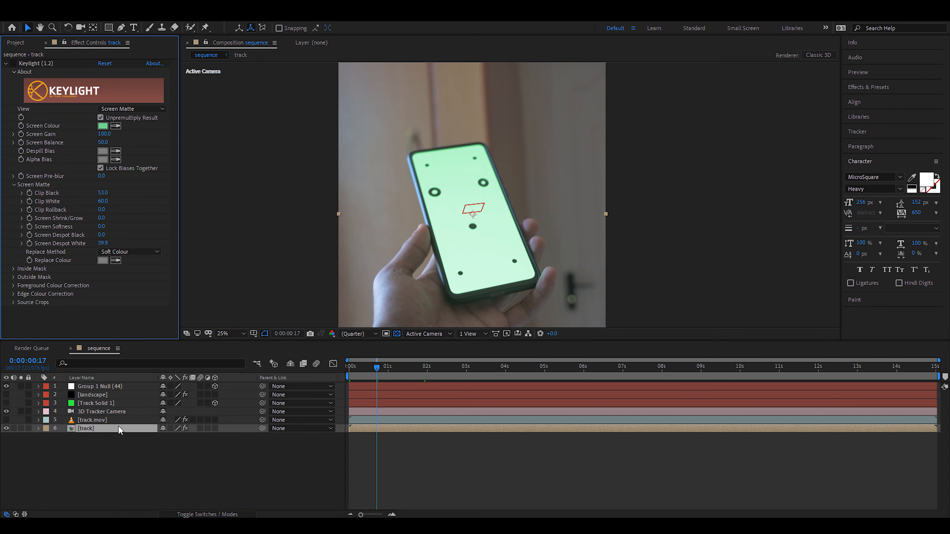
# Step: Apply the Lumetri Color effect to the track layer
pyautogui.hotkey('ctrl', 'space')
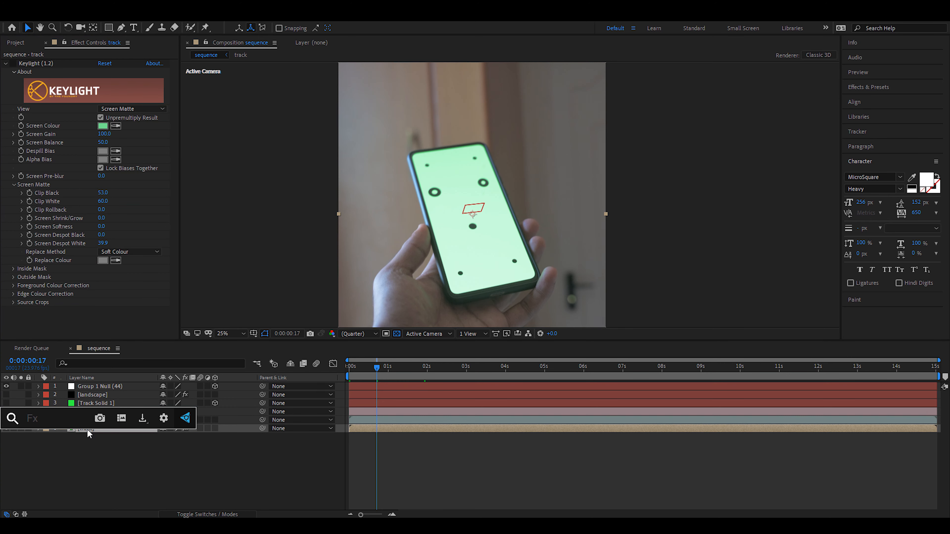
pyautogui.write('lum')
pyautogui.press('Return')
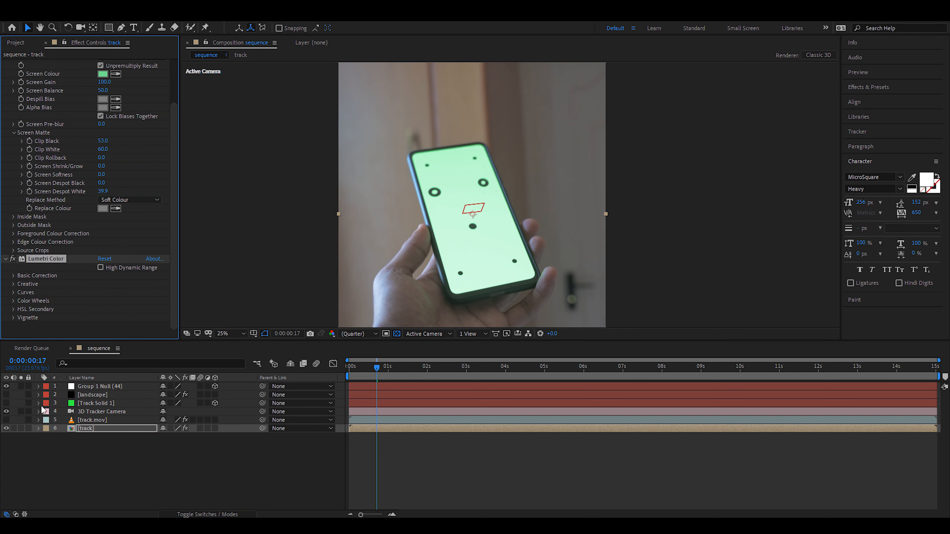
pyautogui.scroll(3, 9, 93)
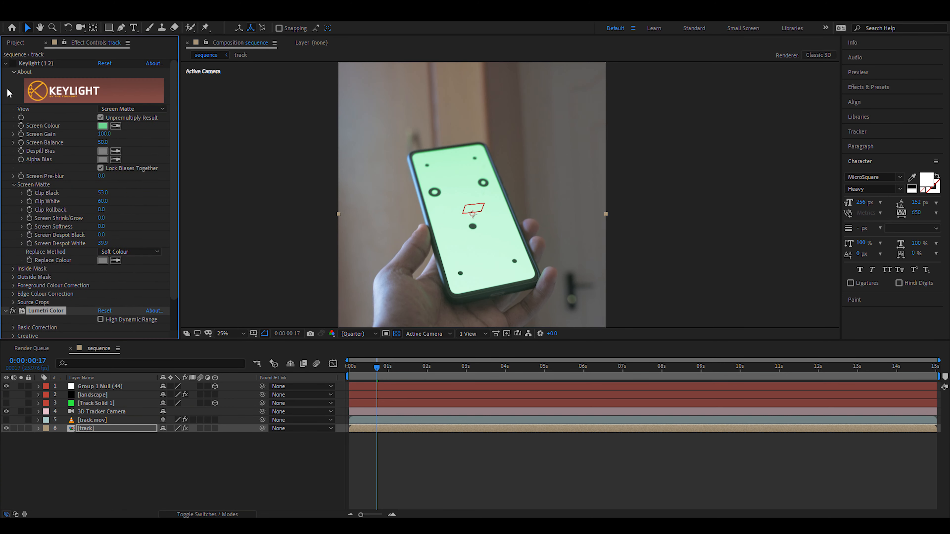
# Step: Set Lumetri's Basic Correction to Highlights -84, Shadows -36, Whites -15 and Blacks -15
pyautogui.click(5, 64)
pyautogui.click(14, 89)
pyautogui.moveTo(527, 224); pyautogui.dragTo(523, 156)
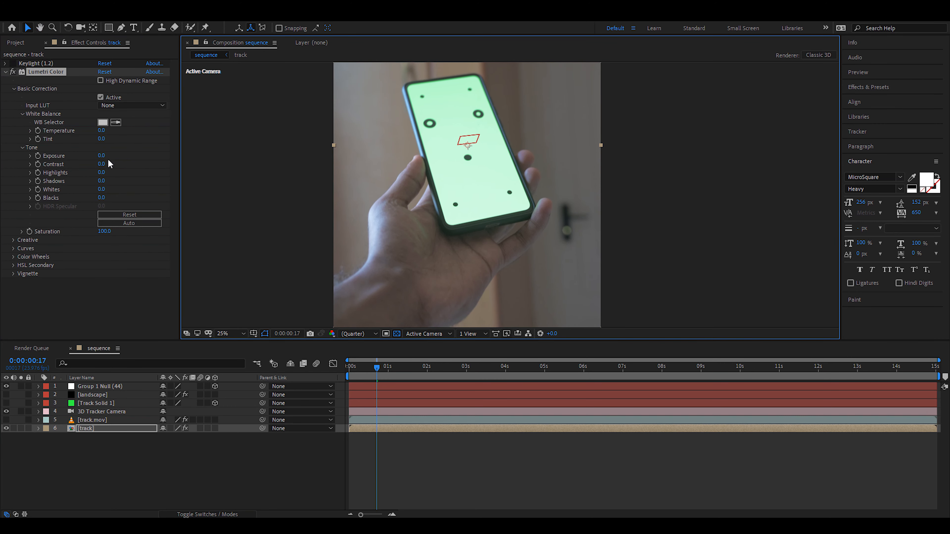
pyautogui.moveTo(102, 175); pyautogui.dragTo(89, 198)
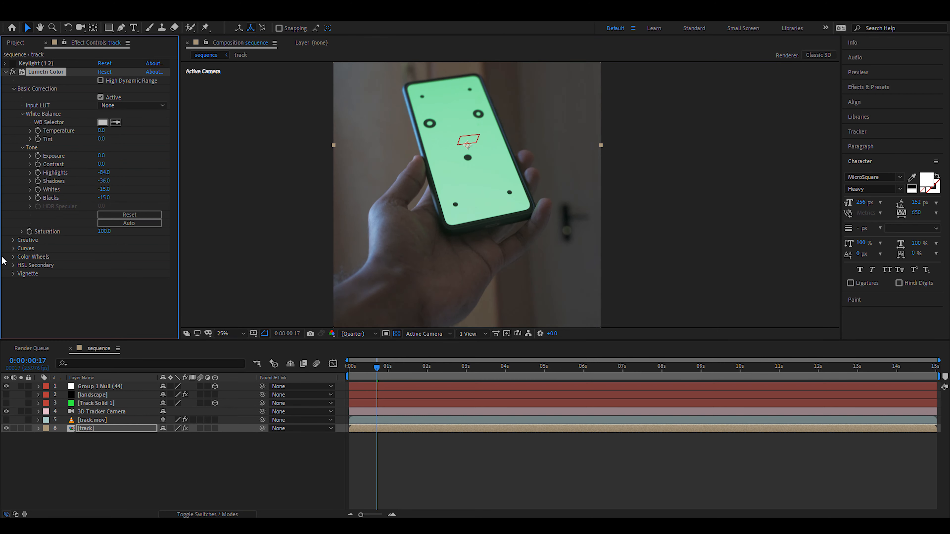
# Step: Set the saturation in Lumetri's Basic Correction to 150
pyautogui.click(14, 241)
pyautogui.click(14, 191)
pyautogui.click(104, 230)
pyautogui.write('150')
pyautogui.click(138, 265)
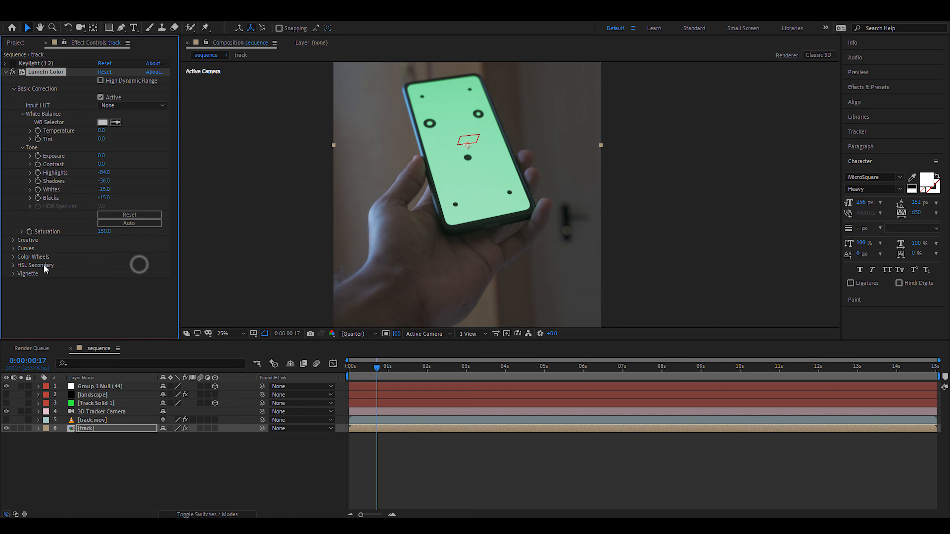
# Step: Darken the track layer with Lumetri's RGB curve, check it at 0:00:01:12 and collapse the effect
pyautogui.click(14, 248)
pyautogui.moveTo(376, 368); pyautogui.dragTo(408, 368)
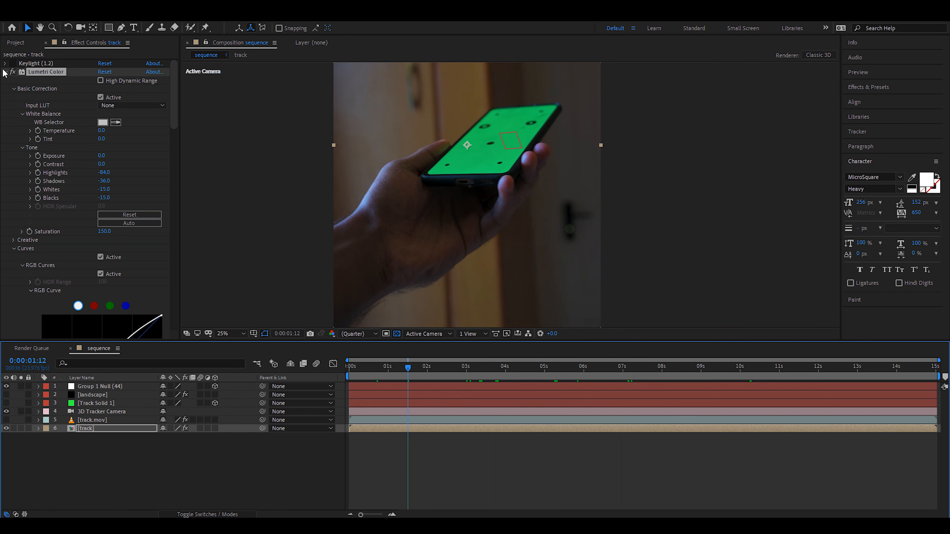
pyautogui.click(5, 72)
# Step: Move Keylight below Lumetri Color, re-enable it and check the screen matte at several frames
pyautogui.moveTo(26, 64); pyautogui.dragTo(28, 86)
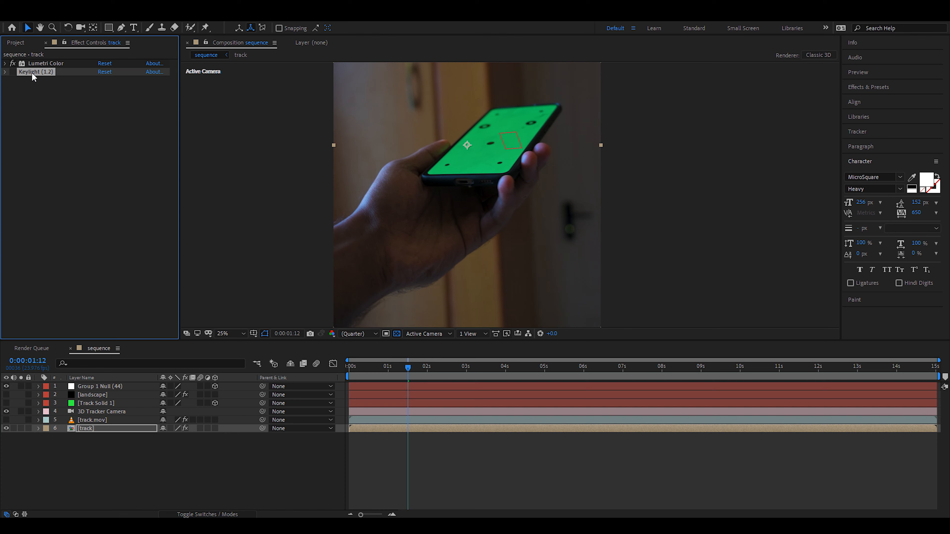
pyautogui.click(13, 71)
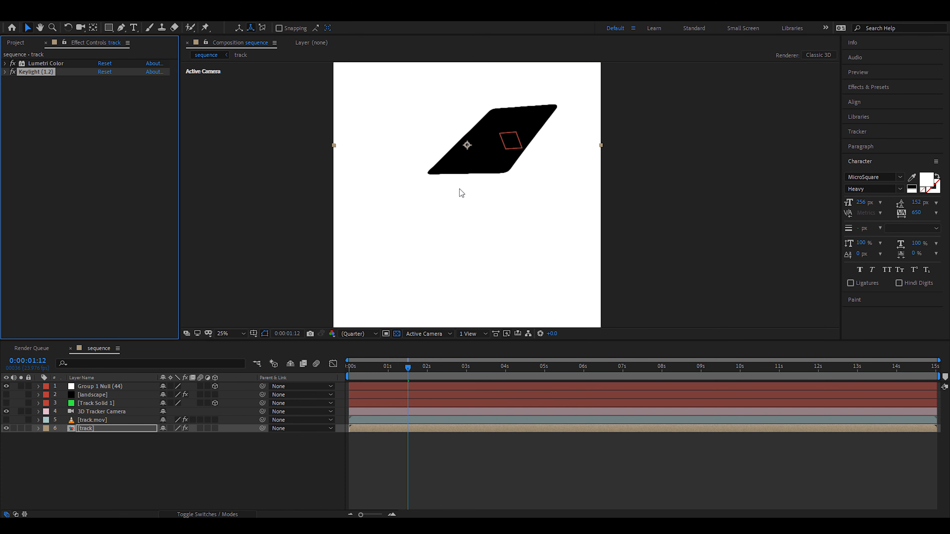
pyautogui.moveTo(408, 367); pyautogui.dragTo(718, 374)
pyautogui.click(842, 372)
# Step: Duplicate the keyed track layer in the sequence composition
pyautogui.click(103, 449)
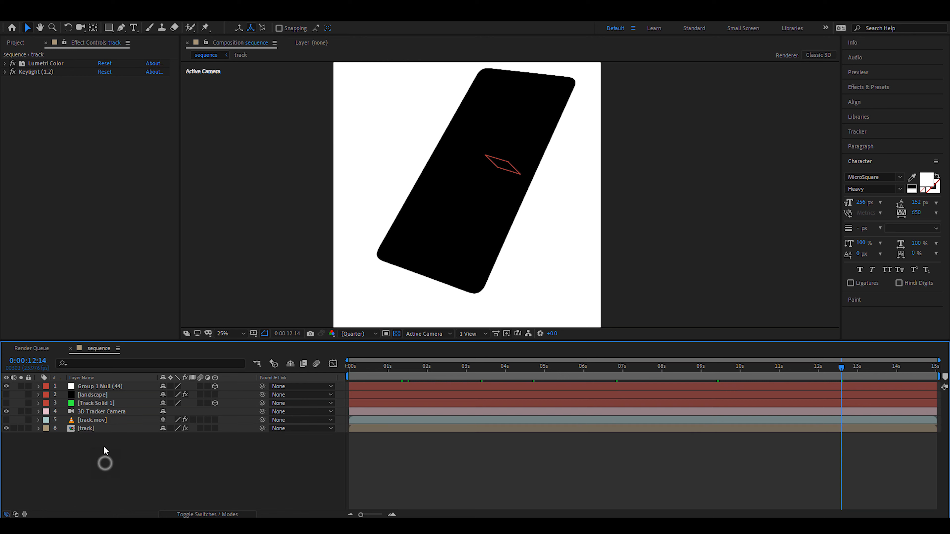
pyautogui.click(16, 42)
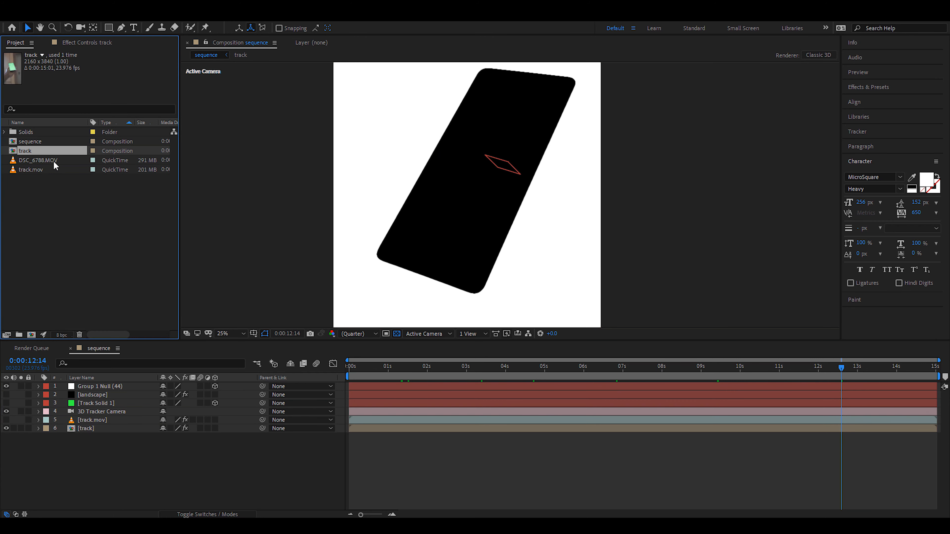
pyautogui.click(88, 427)
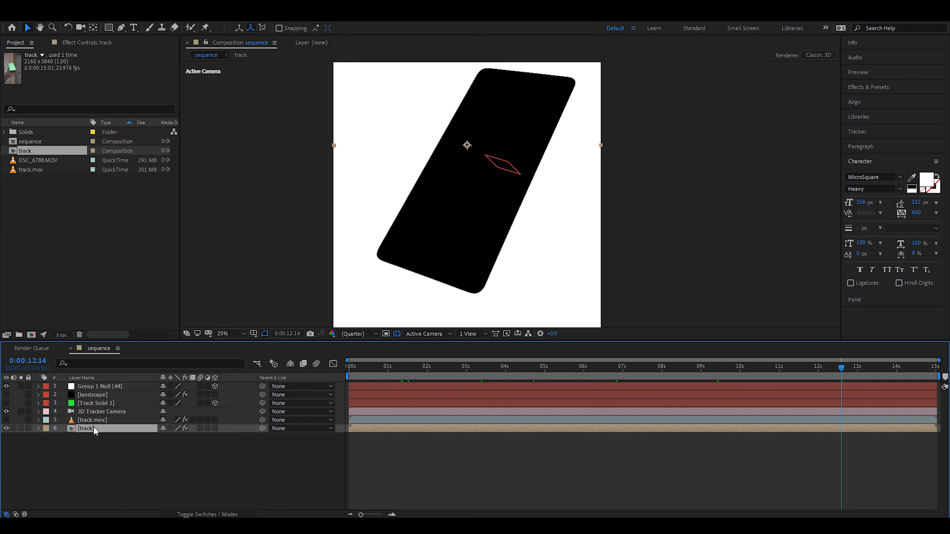
pyautogui.hotkey('ctrl', 'd')
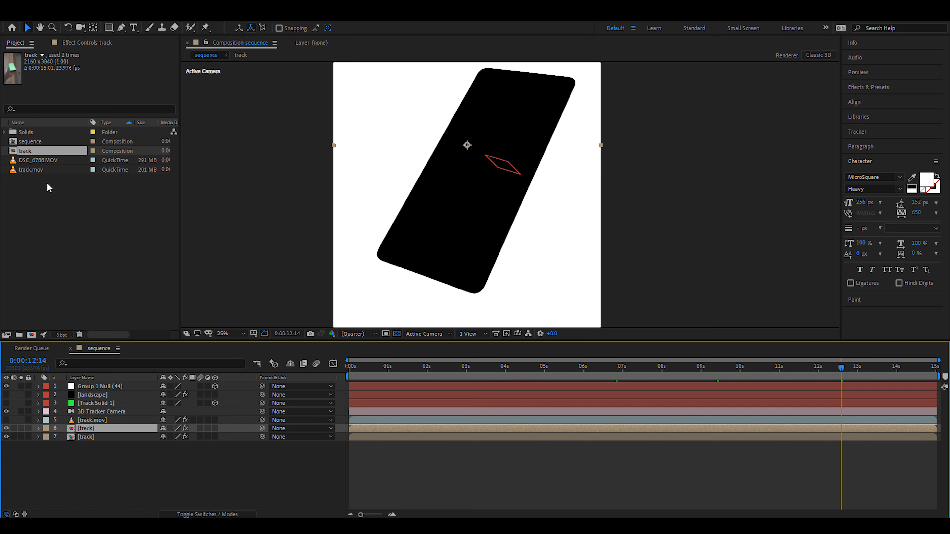
# Step: Remove Lumetri Color and Keylight from the duplicate track layer and move it directly below the keyed one
pyautogui.click(77, 46)
pyautogui.click(26, 63)
pyautogui.press('Delete')
pyautogui.click(39, 63)
pyautogui.press('Delete')
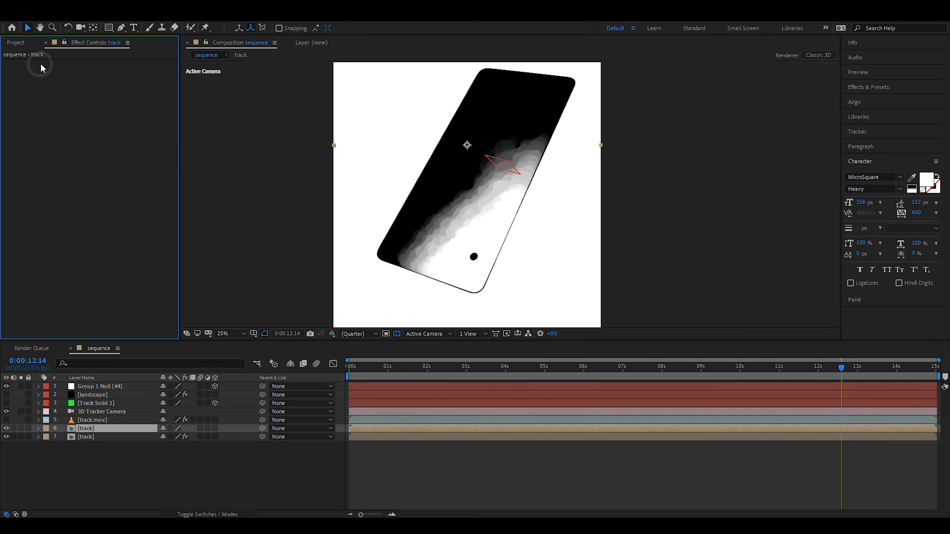
pyautogui.moveTo(75, 430); pyautogui.dragTo(47, 438)
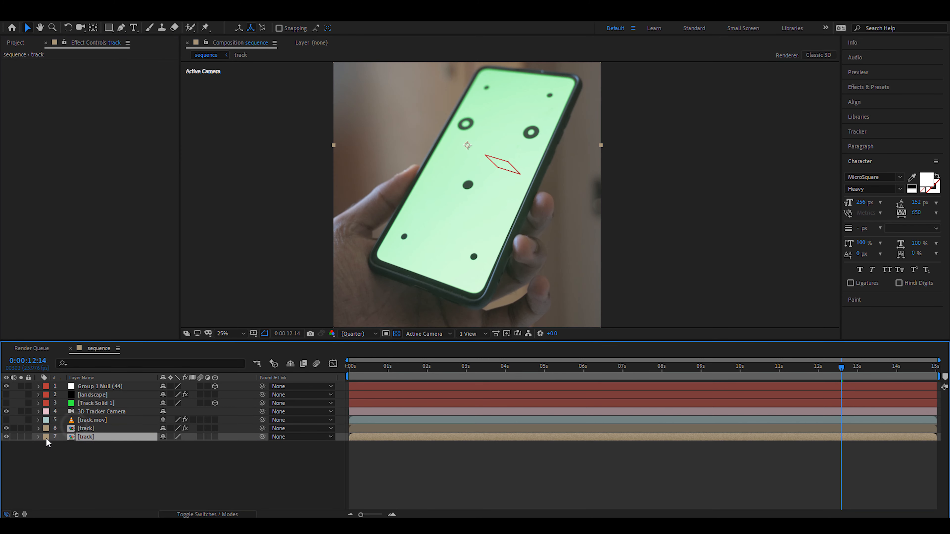
# Step: Rename the keyed track layer "matte"
pyautogui.click(90, 429)
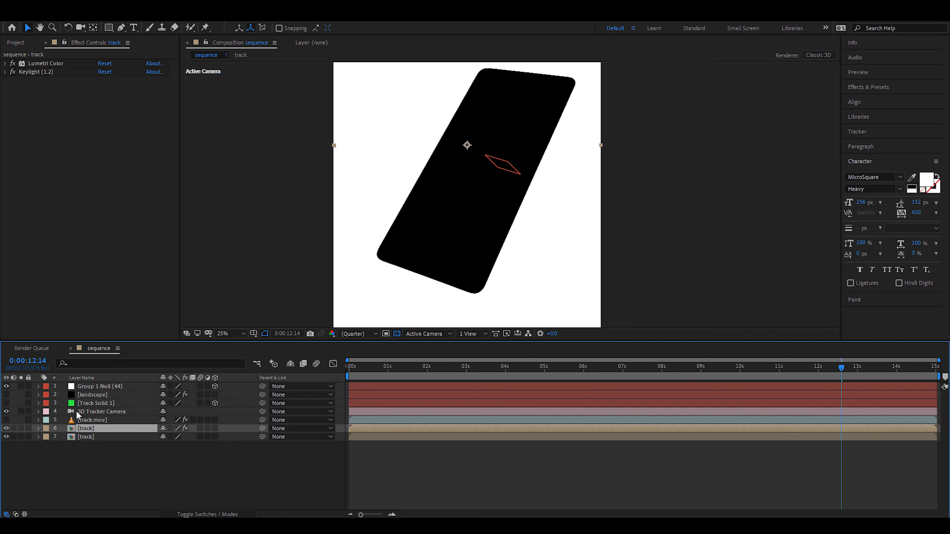
pyautogui.press('Return')
pyautogui.write('aat')
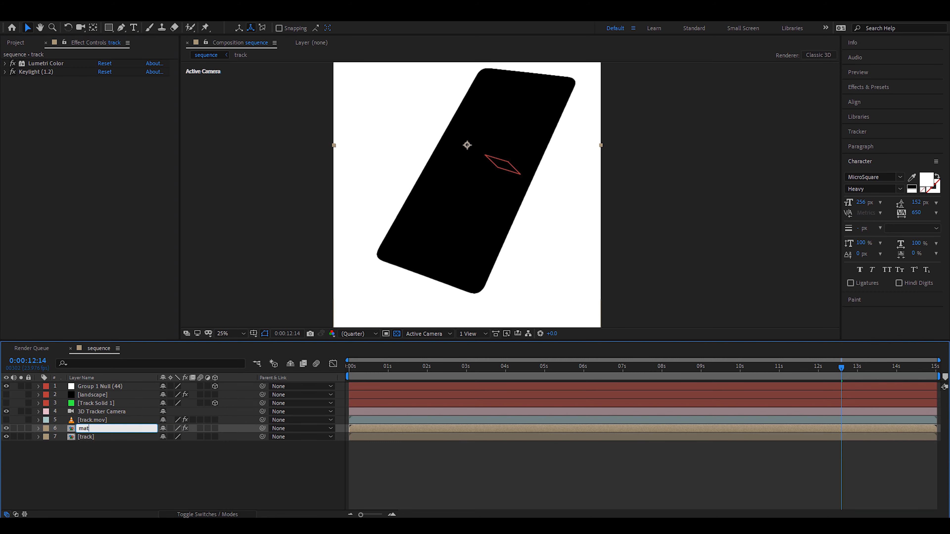
pyautogui.write('te')
pyautogui.press('Return')
# Step: Set the clean track layer's track matte to Luma Matte "matte" and check the cut-out phone screen at 0:00:04:11
pyautogui.click(89, 436)
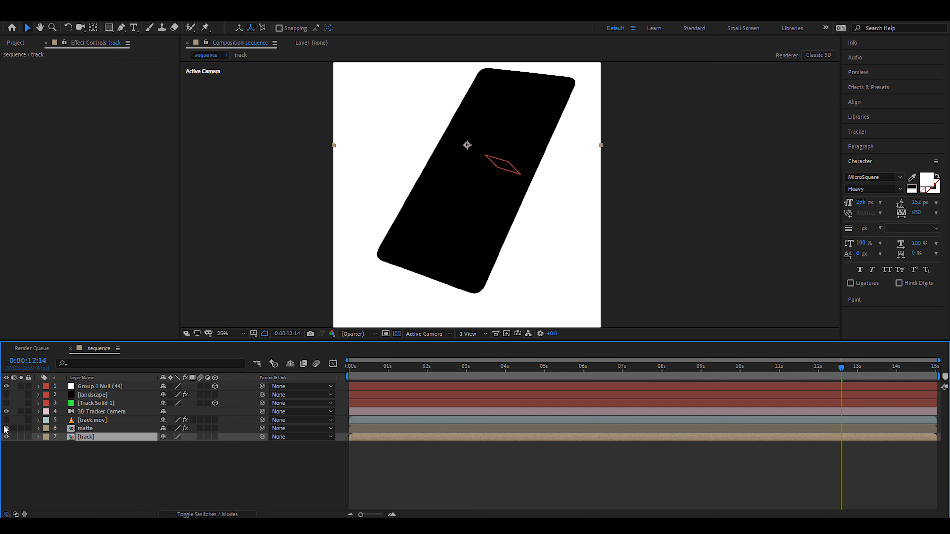
pyautogui.click(7, 428)
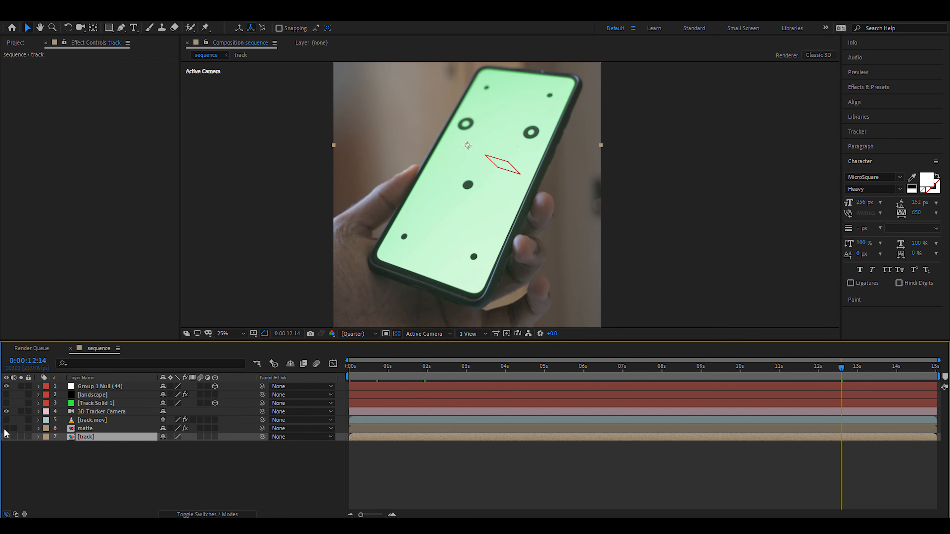
pyautogui.moveTo(6, 428); pyautogui.dragTo(5, 436)
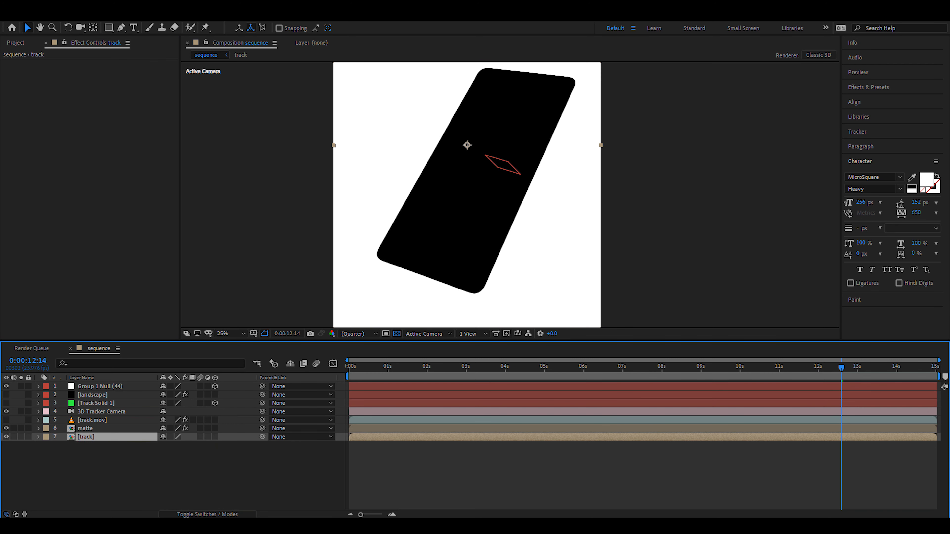
pyautogui.click(230, 514)
pyautogui.click(223, 436)
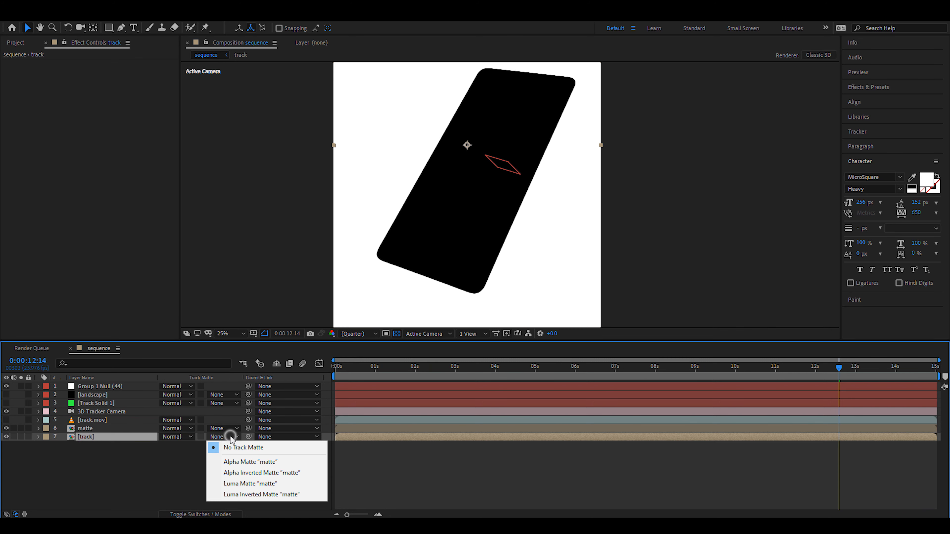
pyautogui.click(237, 485)
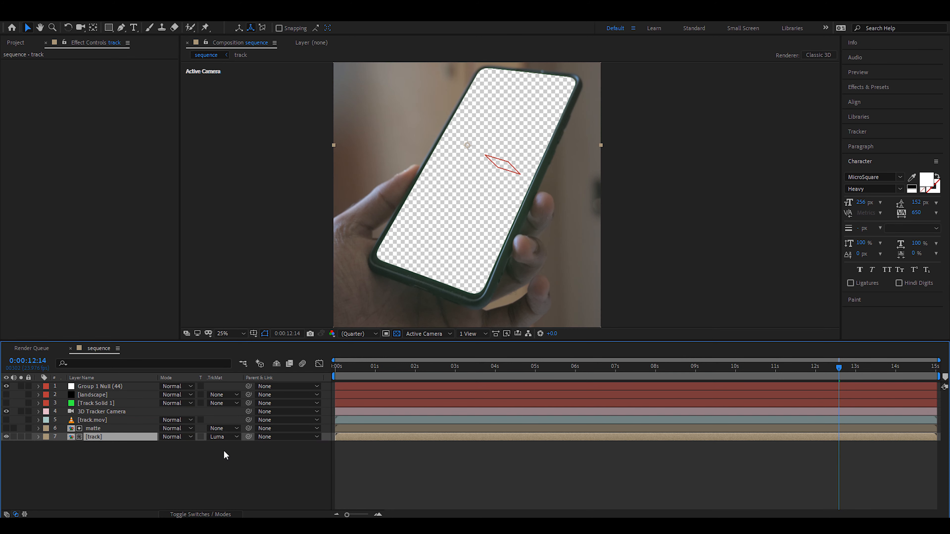
pyautogui.moveTo(622, 369); pyautogui.dragTo(513, 369)
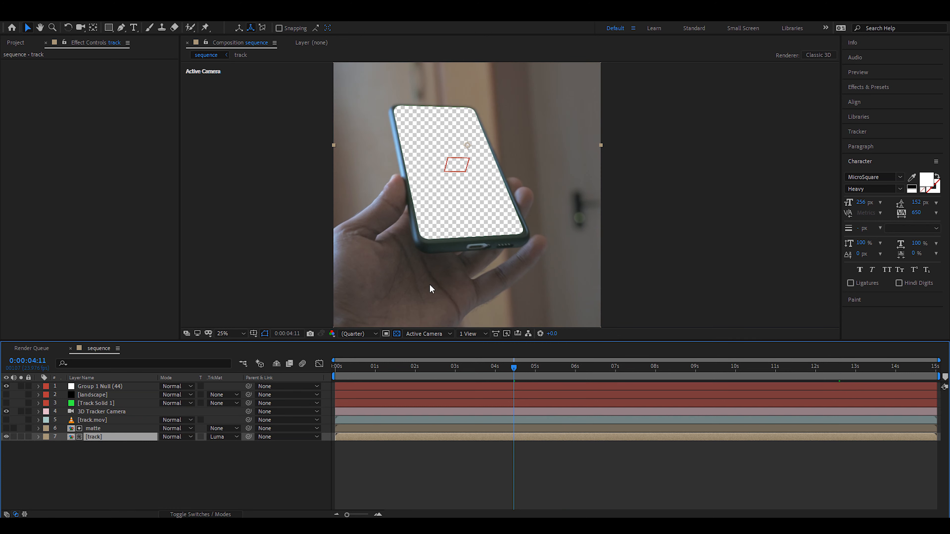
# Step: Show the landscape layer, move it below the track layer and preview the composite from near the start
pyautogui.click(7, 394)
pyautogui.moveTo(92, 395); pyautogui.dragTo(93, 463)
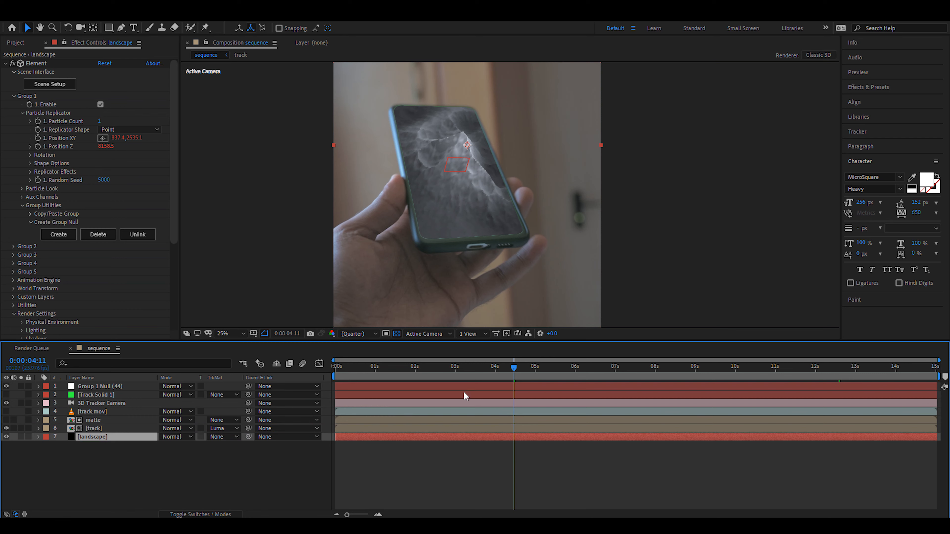
pyautogui.moveTo(456, 371); pyautogui.dragTo(341, 368)
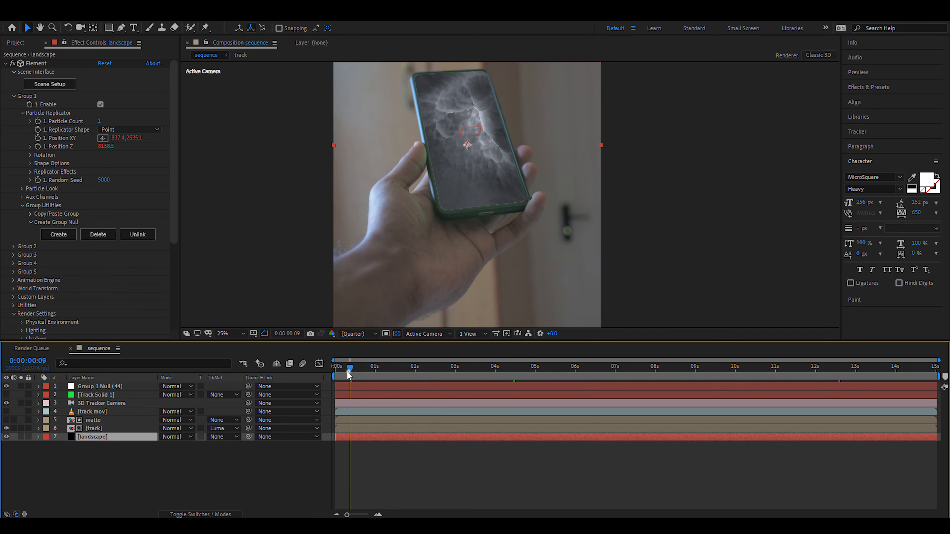
pyautogui.press('space')
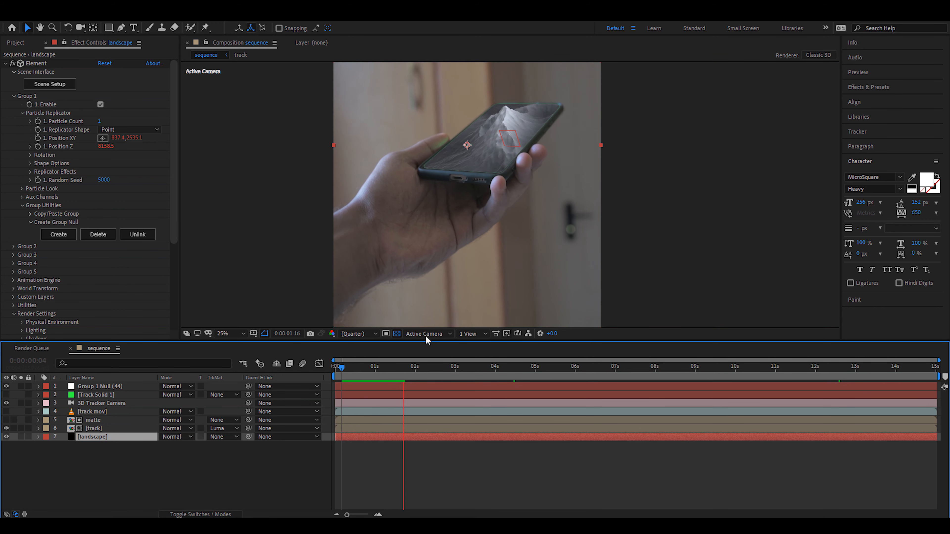
pyautogui.press('space')
# Step: Inspect the phone screen's edges at 0:00:02:01 in Full resolution at 50% magnification and collapse the Element effect
pyautogui.click(375, 334)
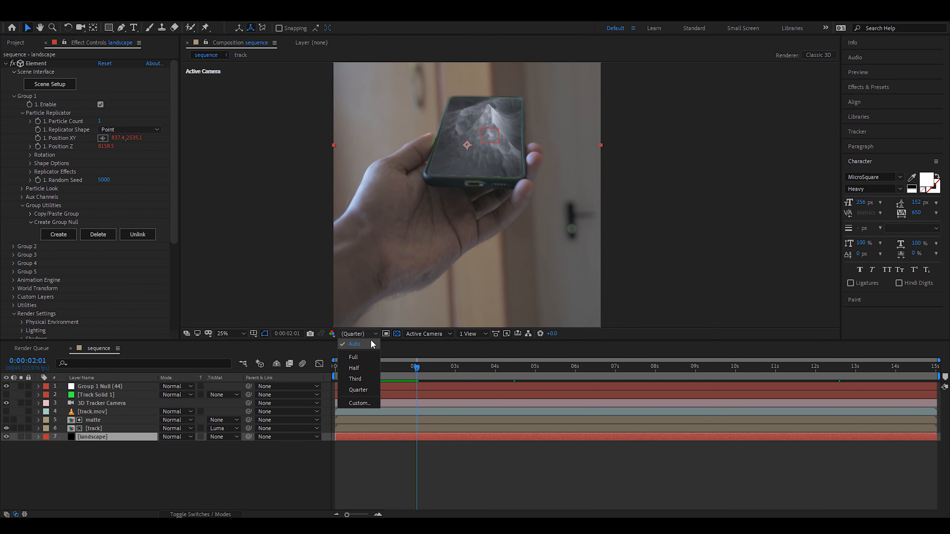
pyautogui.click(369, 356)
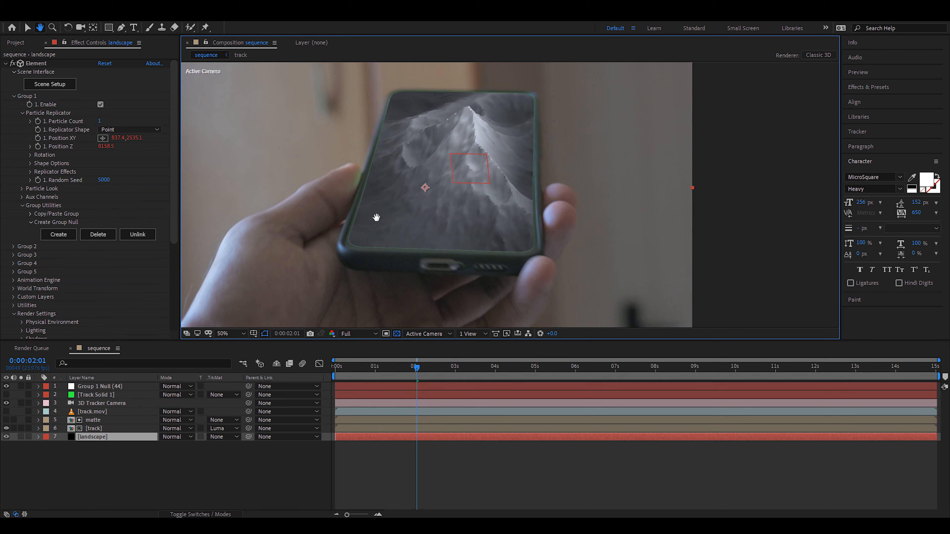
pyautogui.moveTo(376, 218); pyautogui.dragTo(378, 216)
pyautogui.press('v')
pyautogui.click(5, 65)
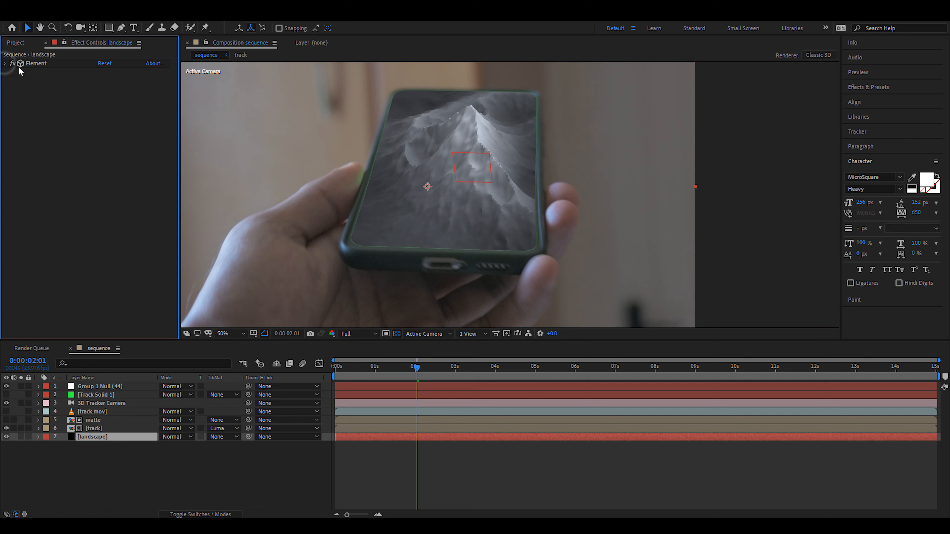
# Step: Replace Keylight on the matte layer with the preset Keylight + Key Cleaner + Advanced Spill Suppressor
pyautogui.click(90, 429)
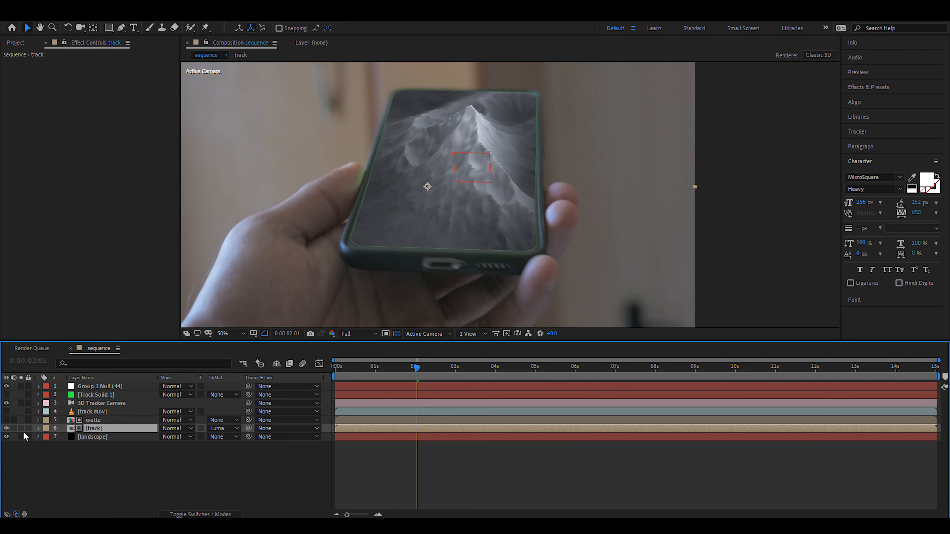
pyautogui.click(91, 420)
pyautogui.click(9, 72)
pyautogui.press('Delete')
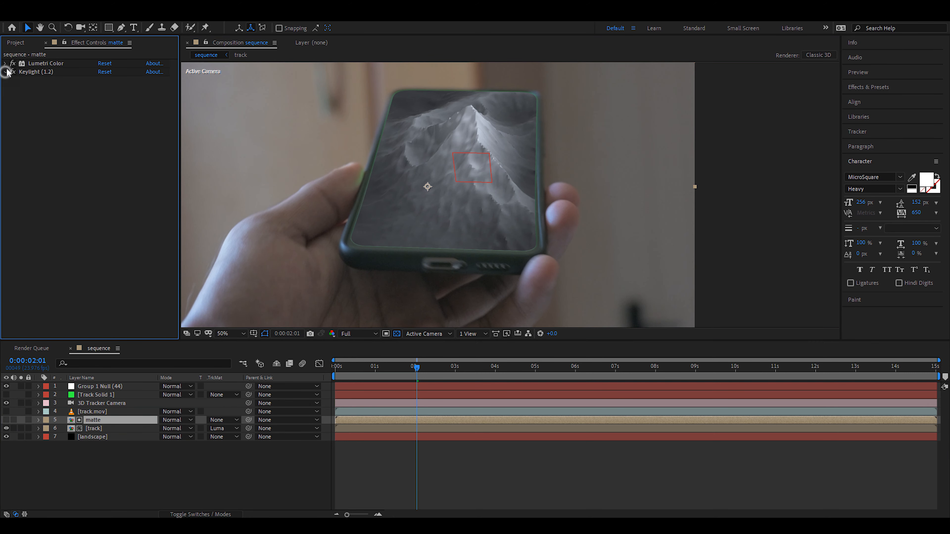
pyautogui.hotkey('ctrl', 'space')
pyautogui.write('key')
pyautogui.scroll(-3, 63, 462)
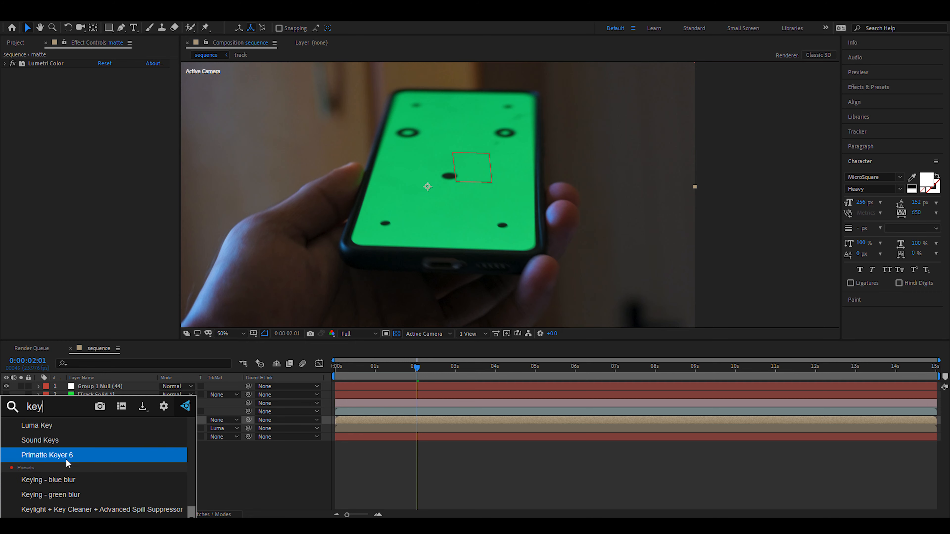
pyautogui.click(64, 509)
# Step: Sample the phone's green as Keylight's Screen Colour and switch its view to Screen Matte
pyautogui.click(116, 134)
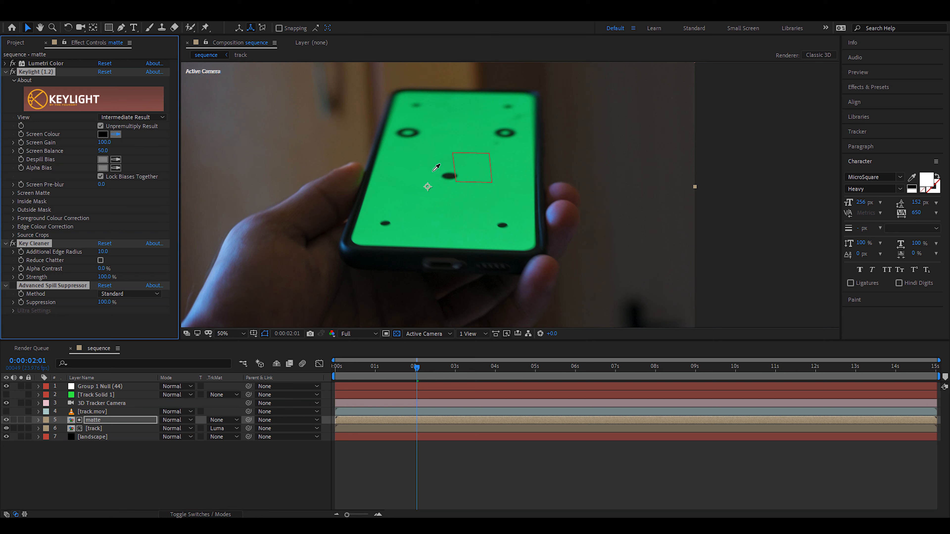
pyautogui.click(414, 151)
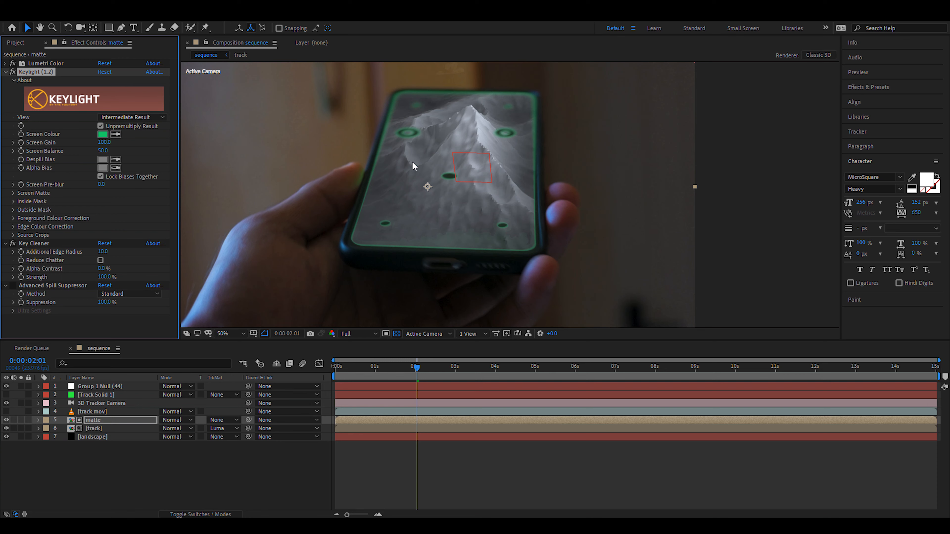
pyautogui.click(129, 117)
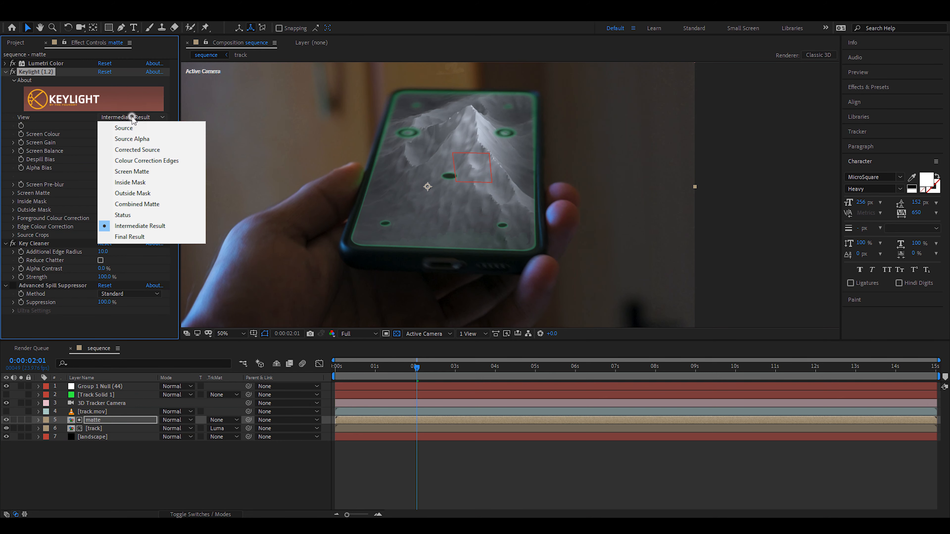
pyautogui.click(130, 171)
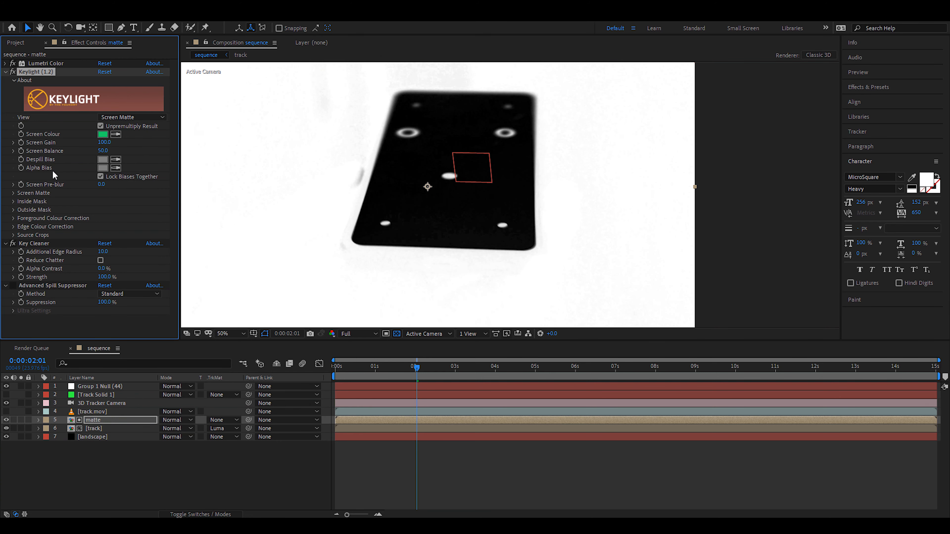
# Step: Set Keylight's Clip Black to 33 and Clip White to 76 on the matte layer and check the Final Result view
pyautogui.click(13, 193)
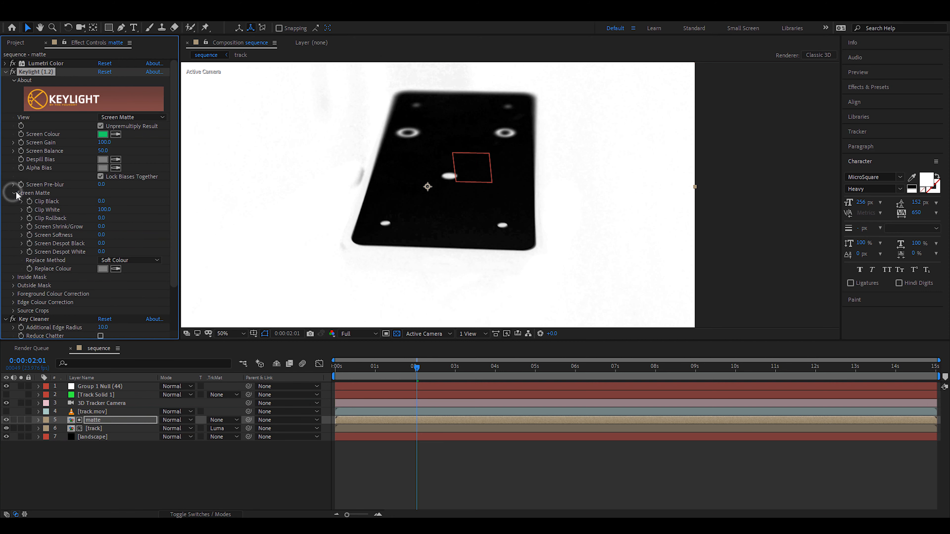
pyautogui.moveTo(102, 202); pyautogui.dragTo(107, 198)
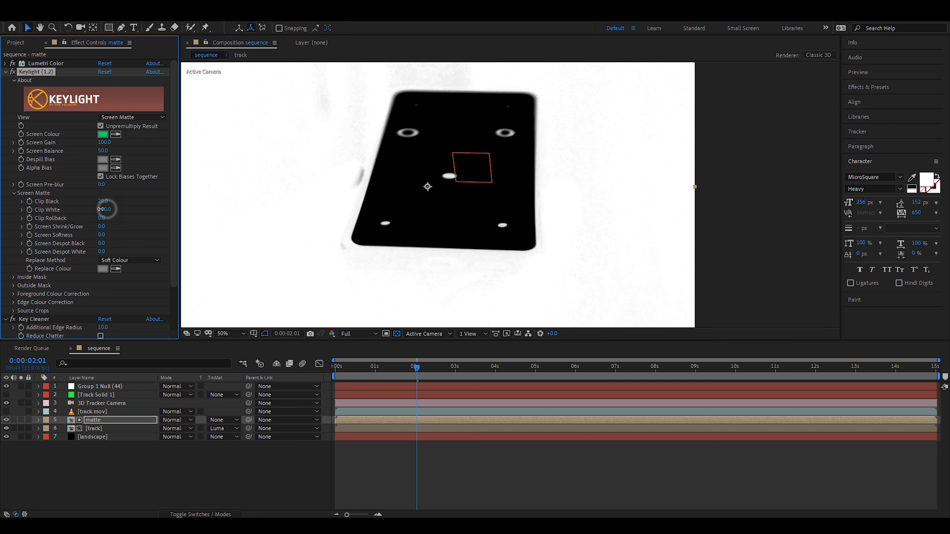
pyautogui.moveTo(101, 209); pyautogui.dragTo(106, 204)
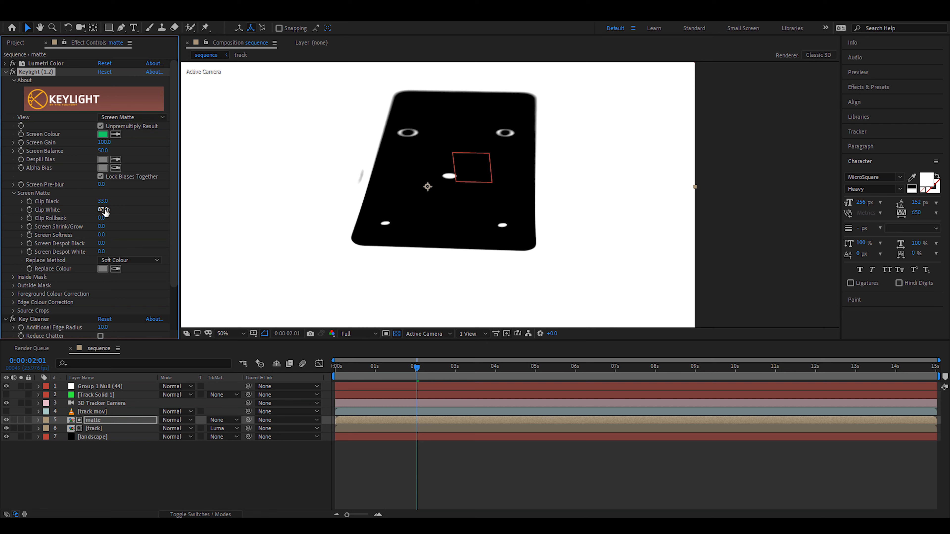
pyautogui.moveTo(101, 209); pyautogui.dragTo(100, 213)
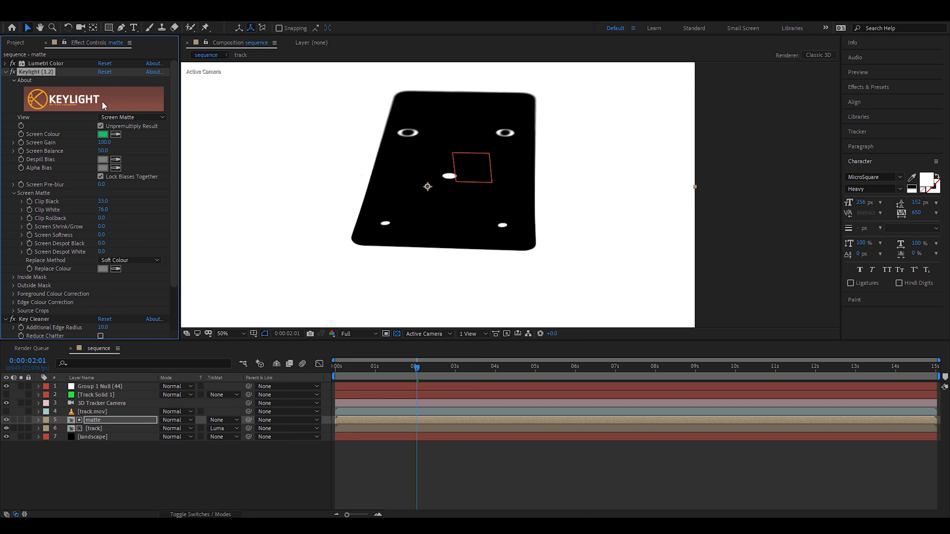
pyautogui.click(151, 117)
pyautogui.click(130, 236)
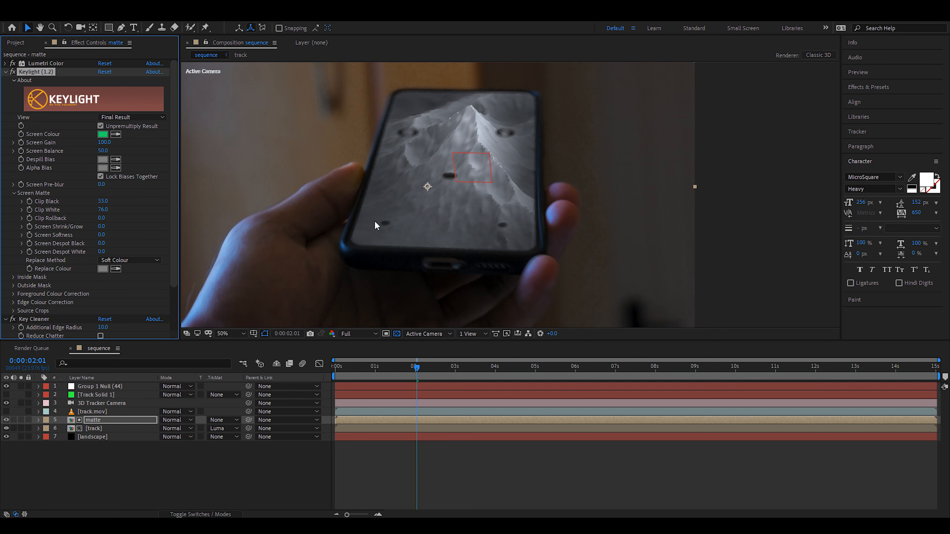
pyautogui.click(5, 72)
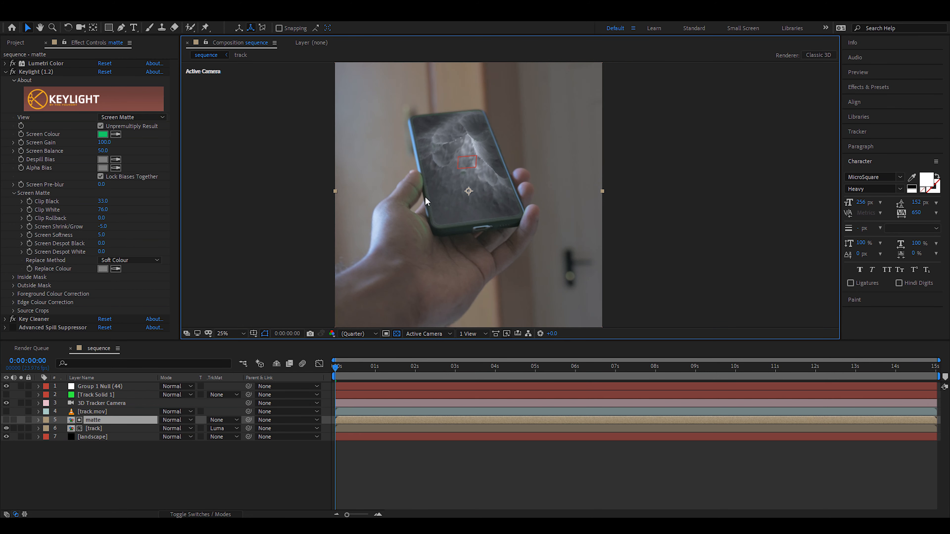
# Step: Toggle the track layer's visibility off and on to identify it, and add Lumetri Color to it
pyautogui.click(100, 428)
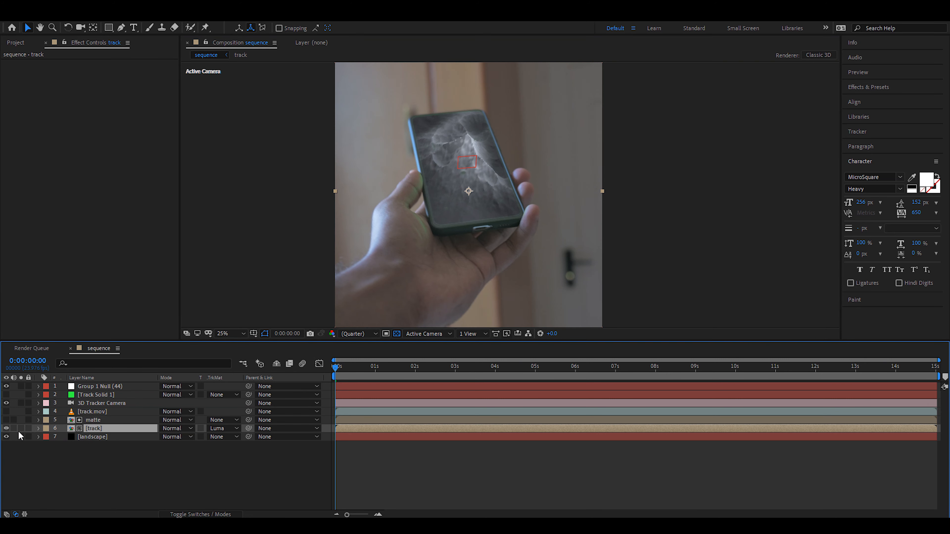
pyautogui.click(6, 429)
pyautogui.click(6, 428)
pyautogui.hotkey('ctrl', 'space')
pyautogui.write('lume')
pyautogui.press('Return')
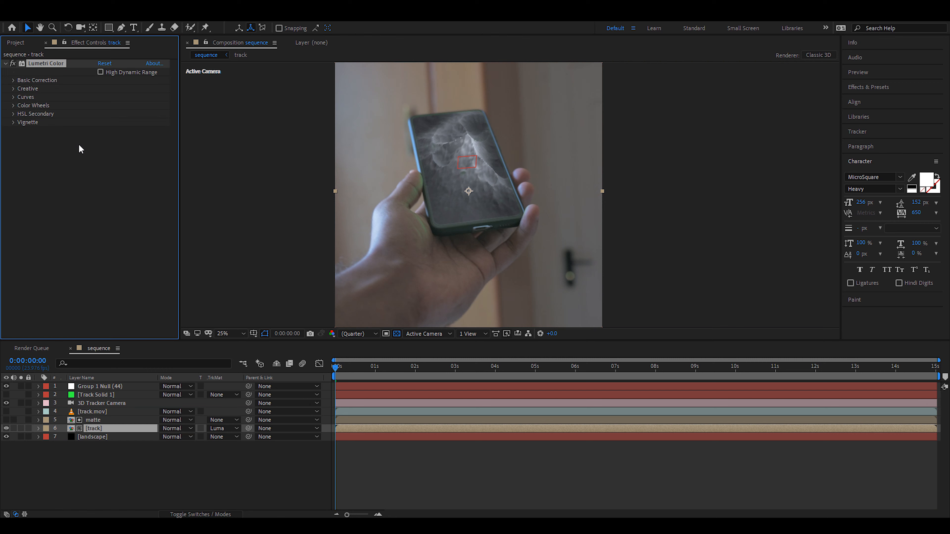
# Step: Sample the phone edge's green in Lumetri's Hue vs Sat curve and pull the green point down to desaturate it
pyautogui.click(13, 97)
pyautogui.scroll(-5, 6, 170)
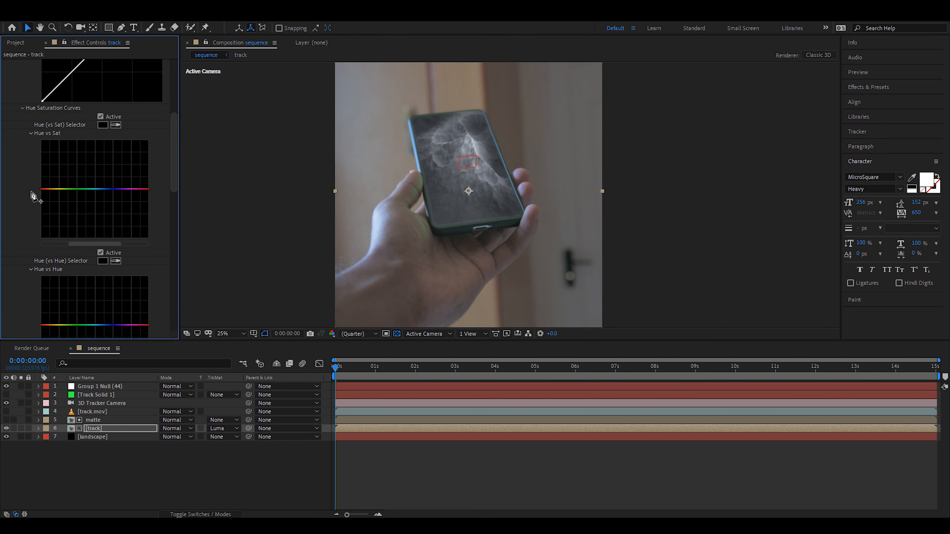
pyautogui.click(116, 125)
pyautogui.click(421, 182)
pyautogui.moveTo(72, 189); pyautogui.dragTo(72, 205)
pyautogui.scroll(2, 26, 135)
pyautogui.scroll(-4, 23, 144)
# Step: Sample the phone edge's green for the Hue vs Hue curve and raise the curve's green range to shift its hue
pyautogui.click(118, 186)
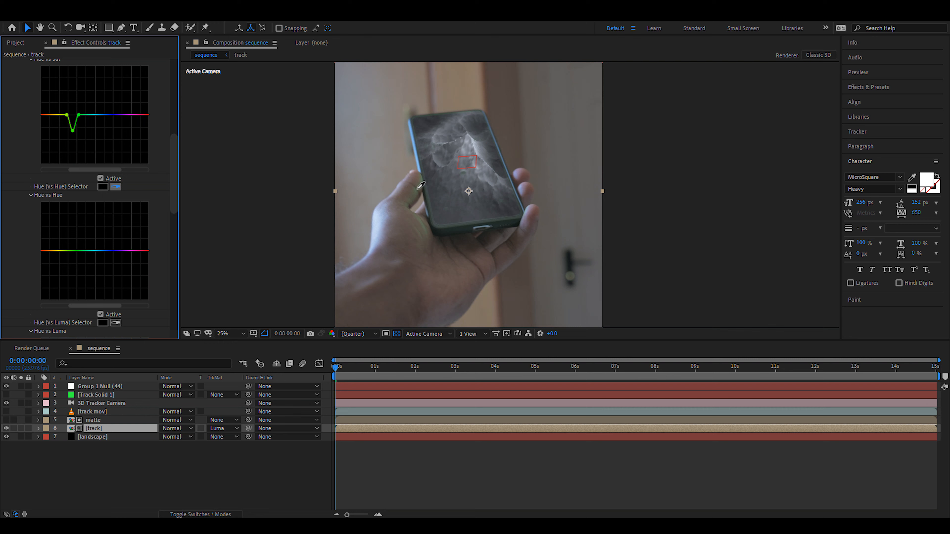
pyautogui.click(418, 193)
pyautogui.moveTo(69, 253)
pyautogui.mouseDown()
pyautogui.moveTo(68, 233)
pyautogui.moveTo(64, 242)
pyautogui.mouseUp()
pyautogui.click(56, 251)
pyautogui.click(83, 250)
pyautogui.moveTo(75, 251); pyautogui.dragTo(70, 230)
pyautogui.scroll(2, 430, 202)
pyautogui.scroll(-2, 381, 180)
pyautogui.moveTo(76, 239); pyautogui.dragTo(76, 233)
pyautogui.moveTo(63, 242); pyautogui.dragTo(64, 234)
# Step: Add further points around the green range of the Hue vs Hue curve and fine-tune the hue shift
pyautogui.scroll(2, 435, 235)
pyautogui.moveTo(343, 137); pyautogui.dragTo(335, 207)
pyautogui.scroll(-2, 336, 206)
pyautogui.click(91, 250)
pyautogui.moveTo(84, 251); pyautogui.dragTo(83, 243)
pyautogui.click(56, 250)
pyautogui.click(141, 251)
# Step: Collapse the Lumetri Color settings and play back the composite from the start to check the colour correction
pyautogui.scroll(10, 11, 127)
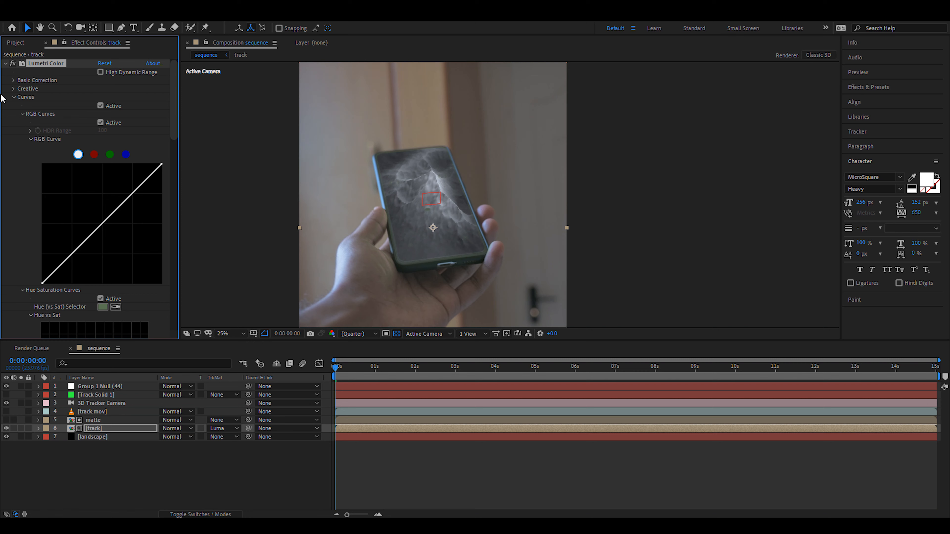
pyautogui.click(5, 64)
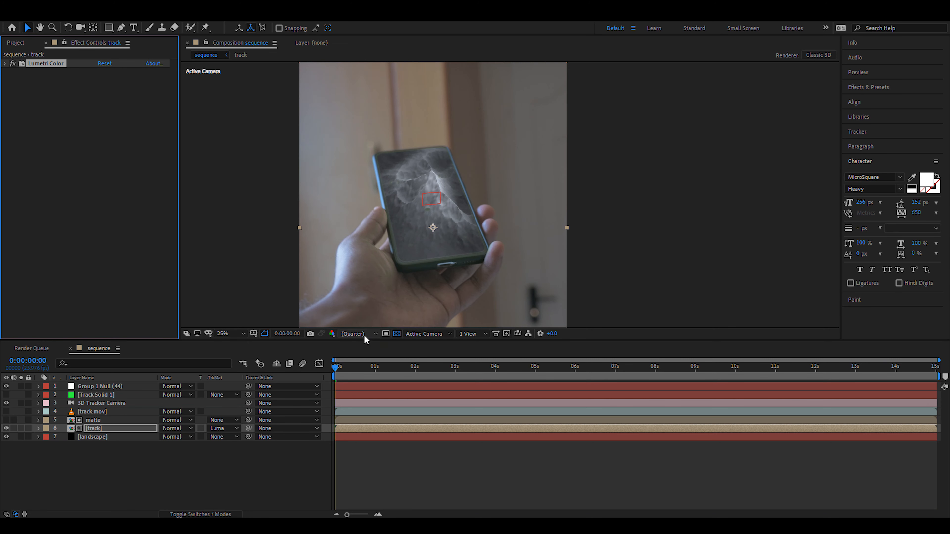
pyautogui.click(339, 366)
pyautogui.scroll(-1, 410, 226)
pyautogui.scroll(1, 410, 227)
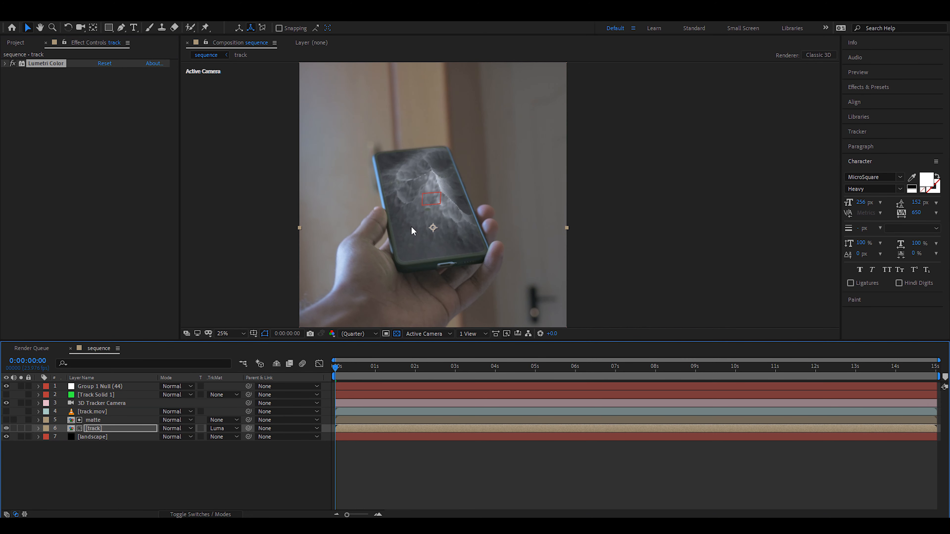
pyautogui.press('space')
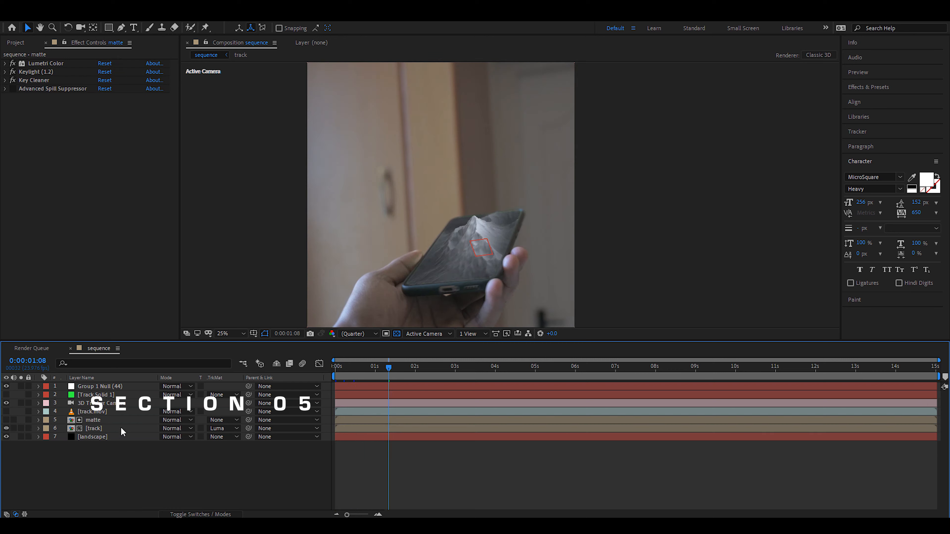
# Step: Create a Point light in the sequence composition, with 100% intensity, Inverse Square Clamped falloff and shadow casting
pyautogui.rightClick(123, 462)
pyautogui.moveTo(169, 353)
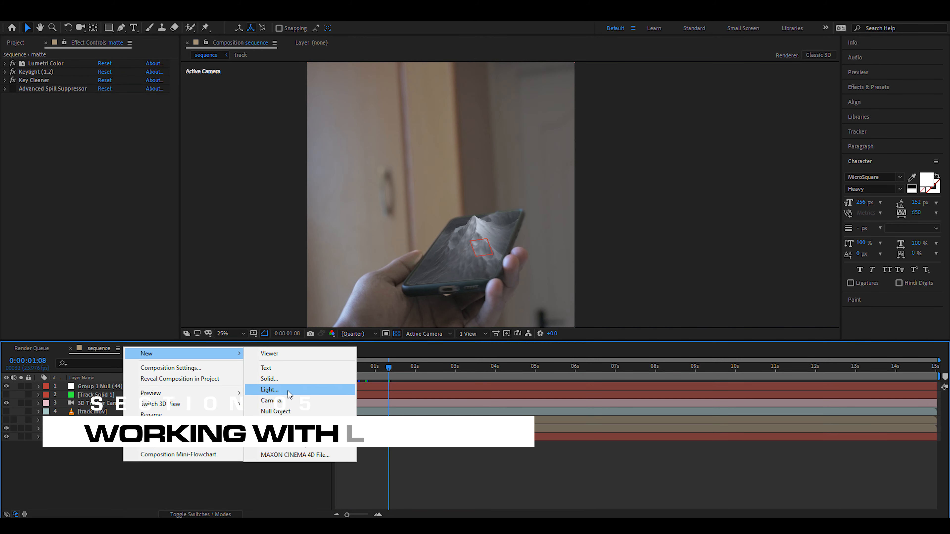
pyautogui.click(277, 390)
pyautogui.click(136, 60)
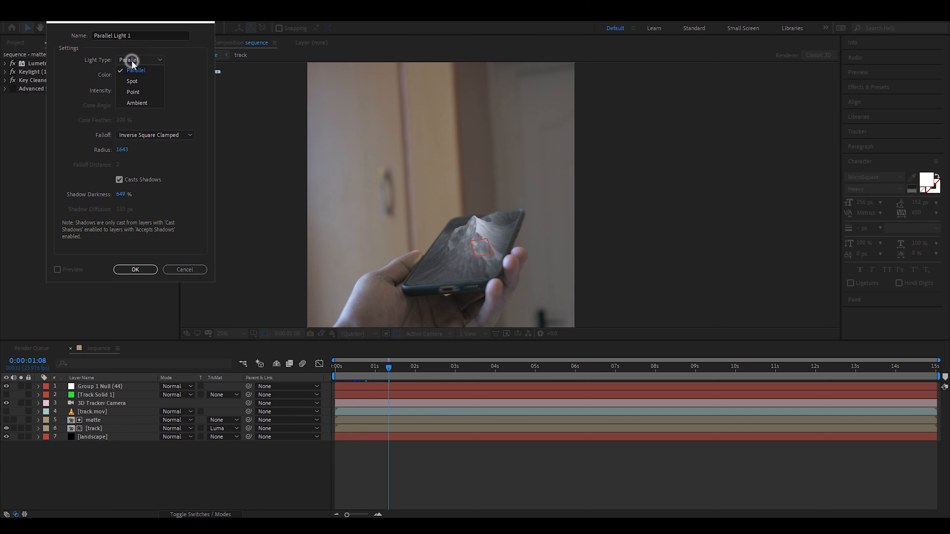
pyautogui.click(133, 92)
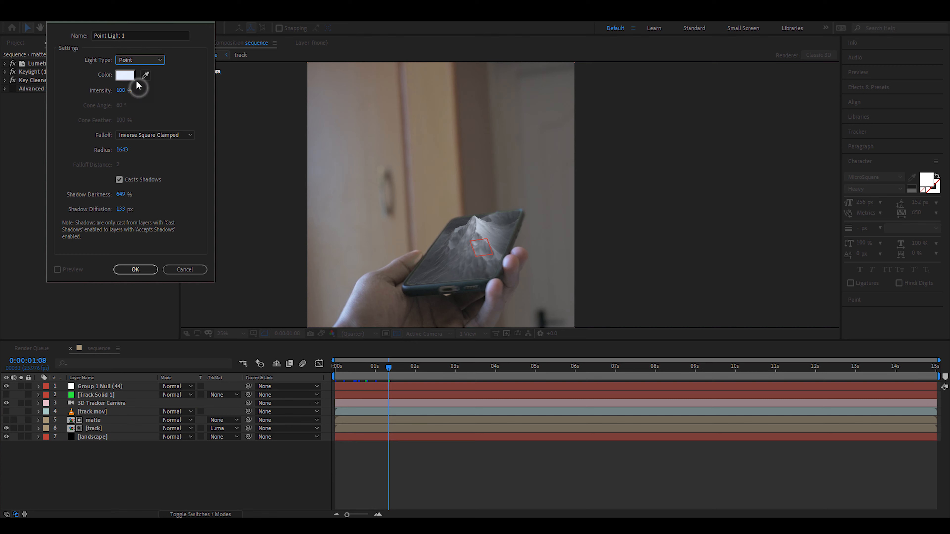
pyautogui.click(143, 270)
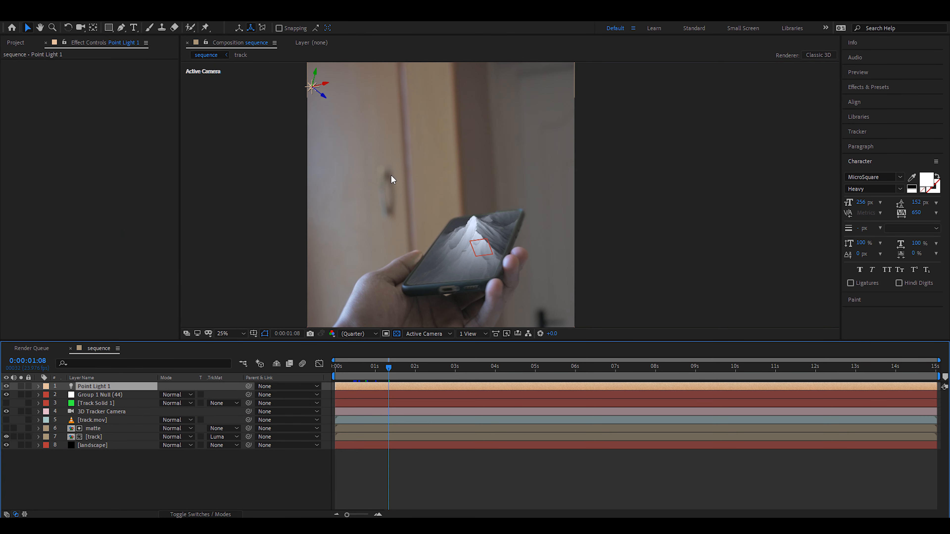
# Step: At 0:00:04:03, move Point Light 1 along its depth axis, up and nearer to the frame
pyautogui.click(318, 100)
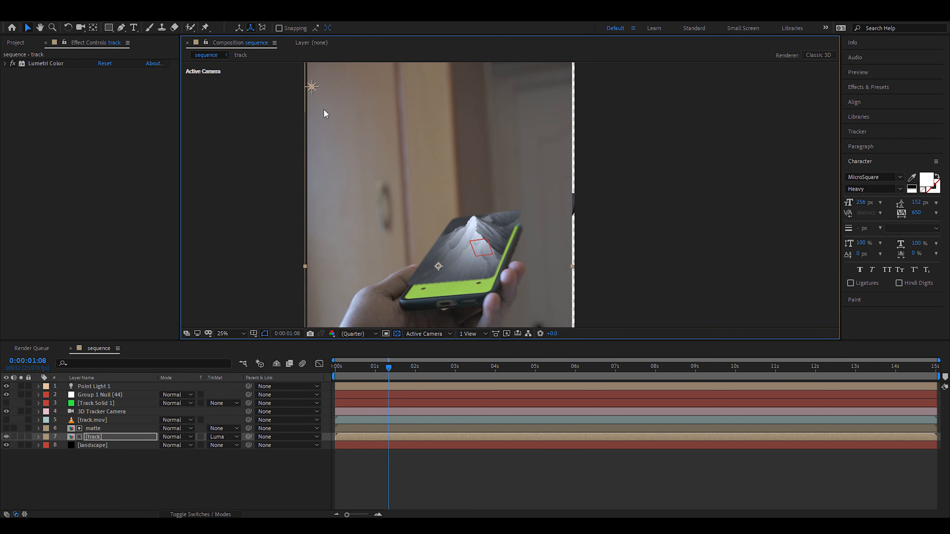
pyautogui.click(112, 388)
pyautogui.moveTo(389, 366); pyautogui.dragTo(500, 368)
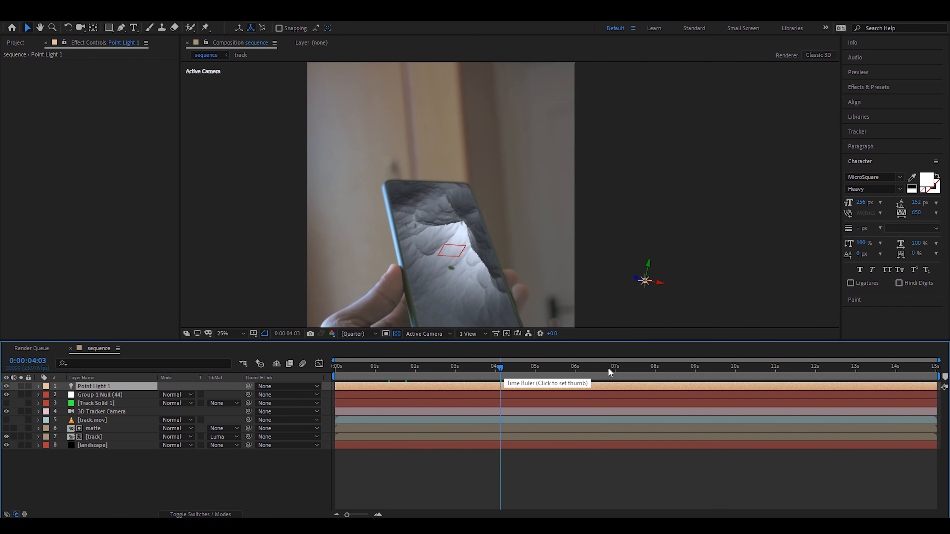
pyautogui.click(638, 281)
pyautogui.click(646, 280)
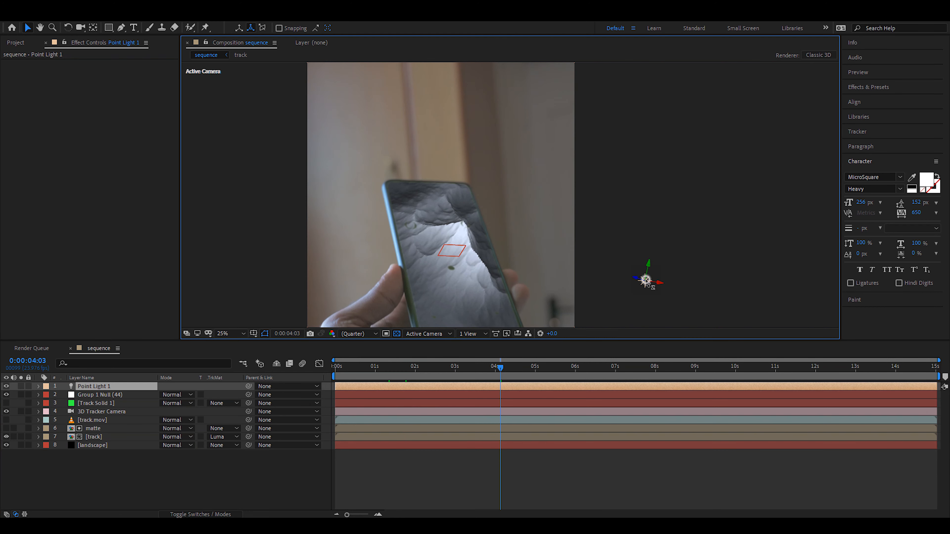
pyautogui.moveTo(636, 278); pyautogui.dragTo(585, 218)
# Step: Check the lighting at 0:00:09:21 and 0:00:12:08, and reposition Point Light 1 on the far left side of the phone
pyautogui.click(627, 368)
pyautogui.moveTo(627, 370); pyautogui.dragTo(730, 374)
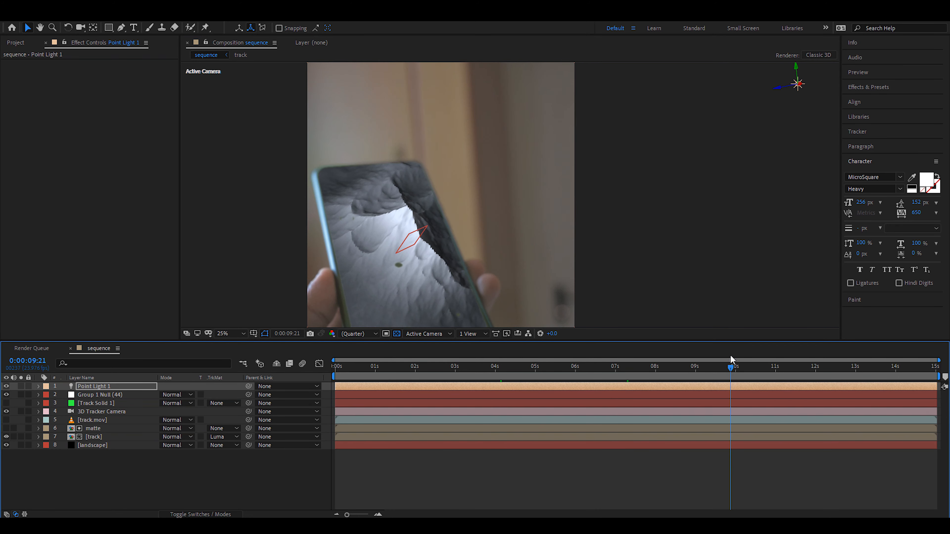
pyautogui.click(829, 366)
pyautogui.press(',')
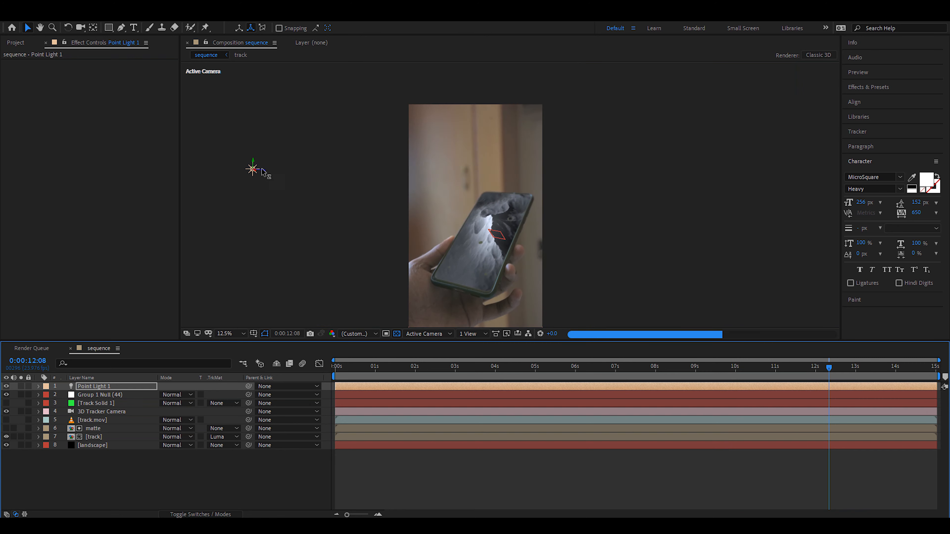
pyautogui.moveTo(378, 178); pyautogui.dragTo(391, 187)
pyautogui.scroll(1, 391, 188)
pyautogui.moveTo(188, 148); pyautogui.dragTo(202, 369)
pyautogui.moveTo(192, 184); pyautogui.dragTo(316, 135)
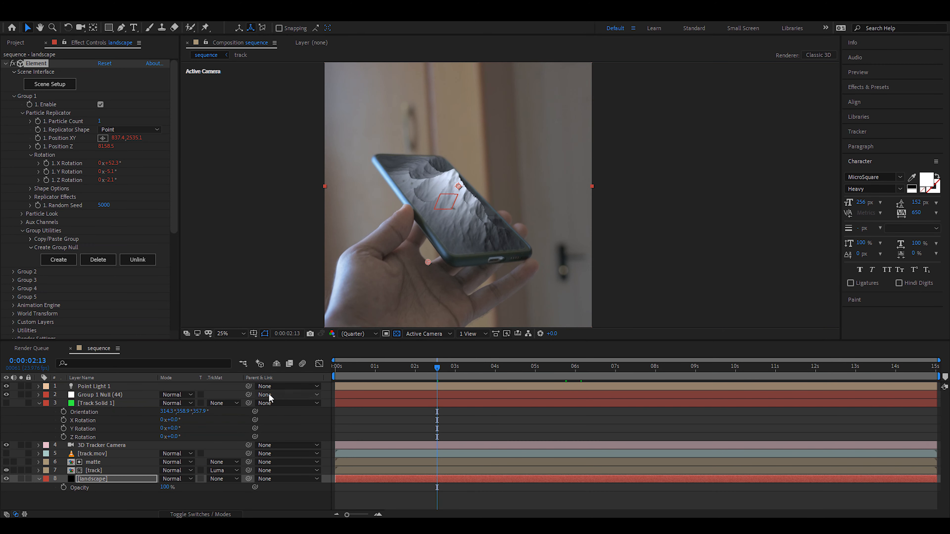
# Step: Save the project and review Point Light 1's light settings
pyautogui.hotkey('ctrl', 's')
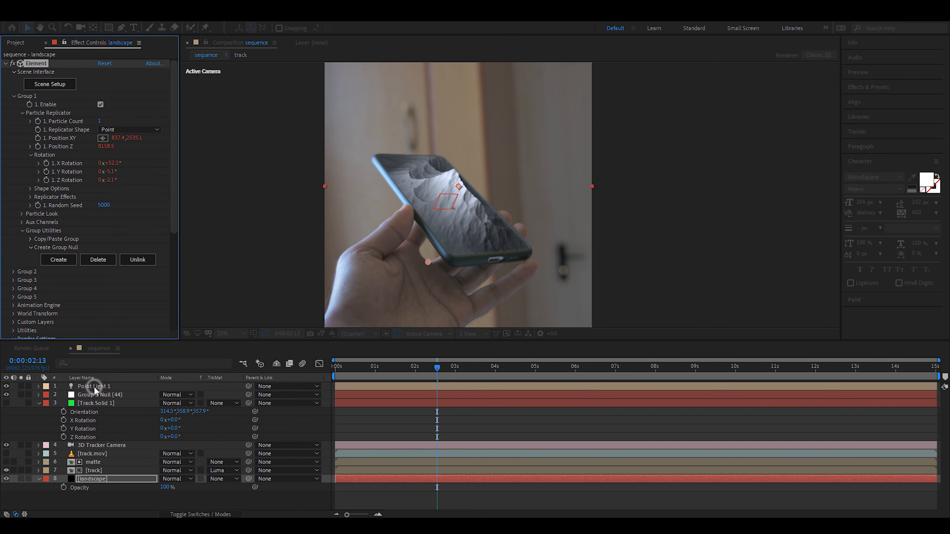
pyautogui.click(94, 386)
pyautogui.doubleClick(80, 388)
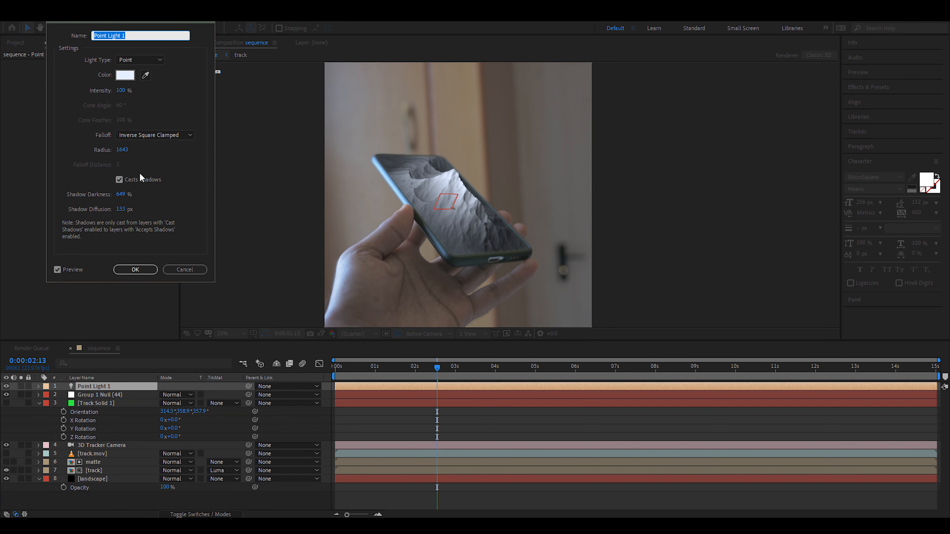
pyautogui.click(135, 271)
pyautogui.click(135, 270)
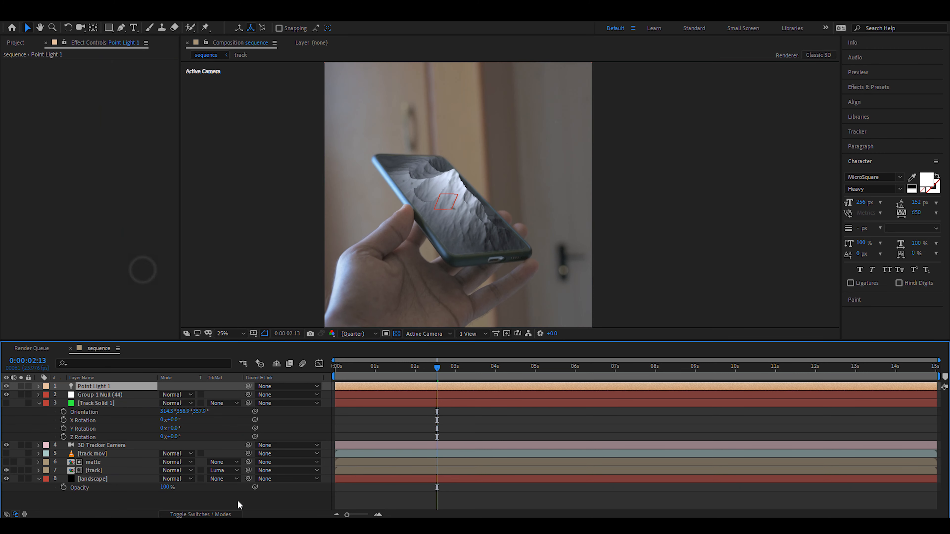
# Step: Show the layer switches in the timeline and duplicate Point Light 1
pyautogui.click(216, 509)
pyautogui.click(217, 515)
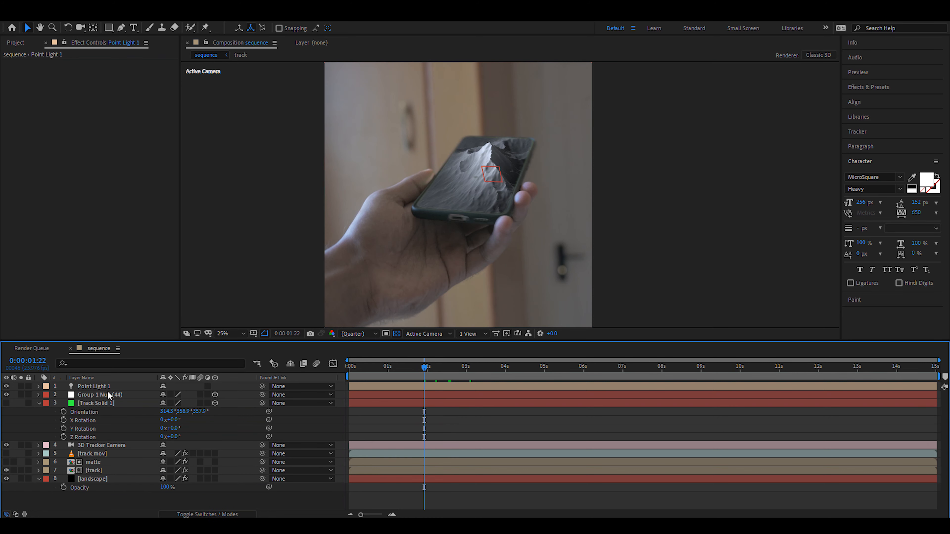
pyautogui.click(105, 387)
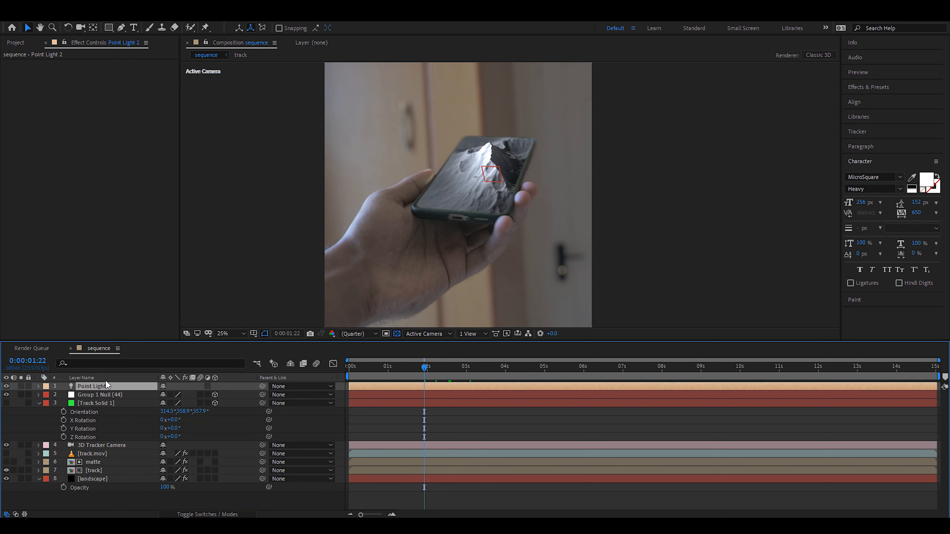
pyautogui.hotkey('ctrl', 'd')
# Step: Move the duplicated light to the right of the phone and adjust it while scrubbing around the two-second mark
pyautogui.press(',')
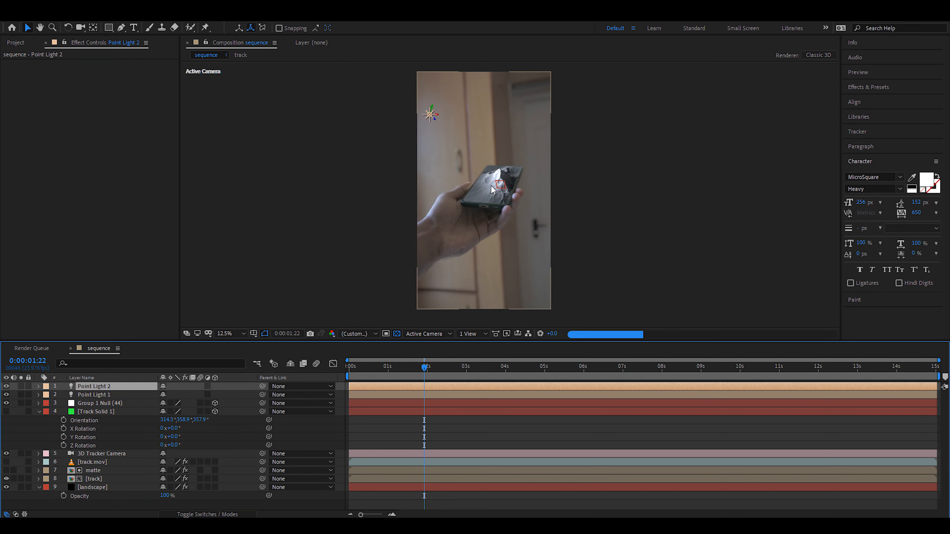
pyautogui.moveTo(431, 108); pyautogui.dragTo(373, 334)
pyautogui.moveTo(417, 163); pyautogui.dragTo(814, 200)
pyautogui.press('.')
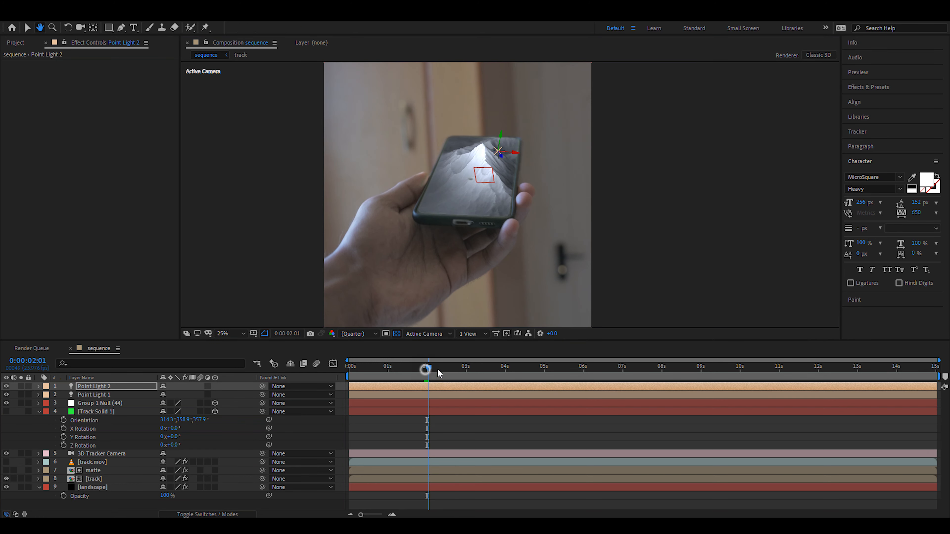
pyautogui.click(456, 370)
pyautogui.moveTo(456, 370); pyautogui.dragTo(396, 361)
pyautogui.moveTo(505, 168); pyautogui.dragTo(489, 152)
pyautogui.moveTo(407, 371); pyautogui.dragTo(443, 372)
# Step: Create a null from the 3D Camera Tracker point beside the mountain peak, using the tracked track.mov layer
pyautogui.click(115, 480)
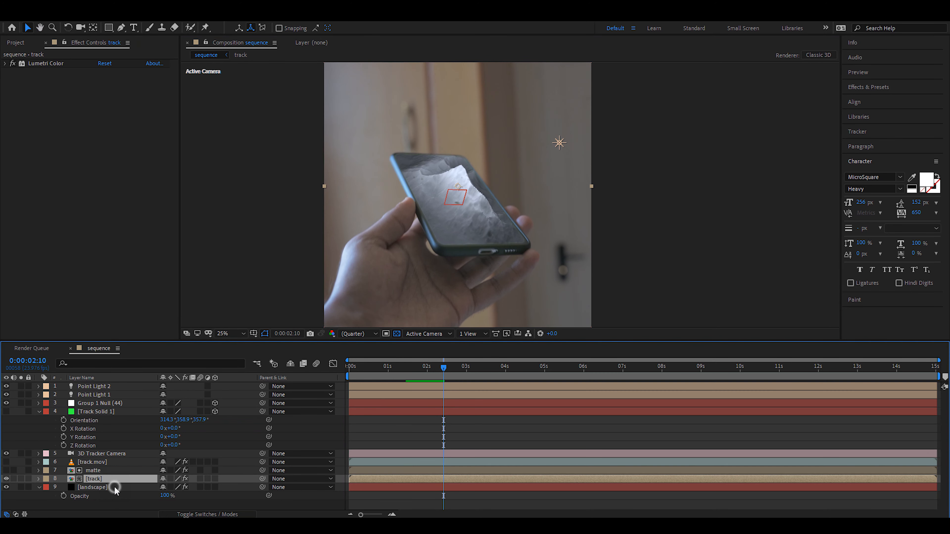
pyautogui.click(115, 487)
pyautogui.click(110, 472)
pyautogui.click(111, 465)
pyautogui.click(110, 482)
pyautogui.click(112, 488)
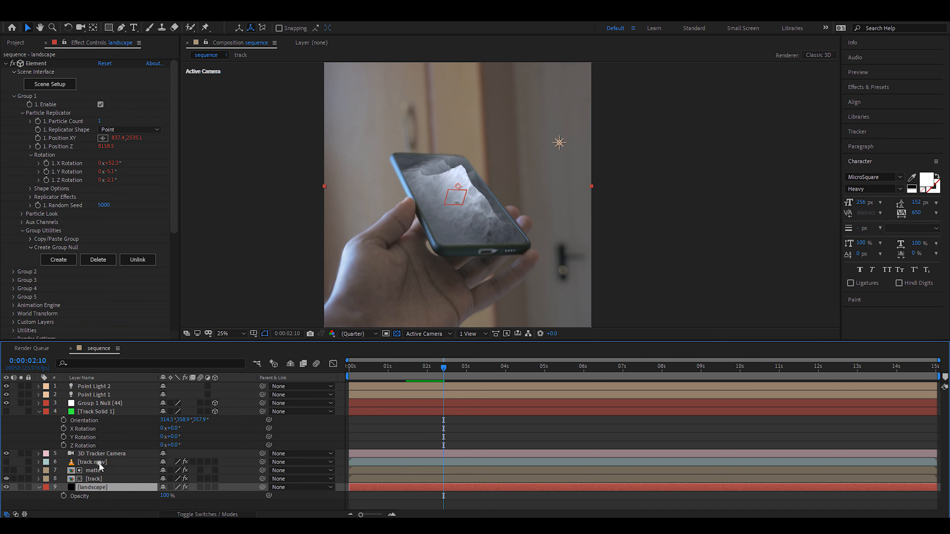
pyautogui.click(99, 463)
pyautogui.click(55, 63)
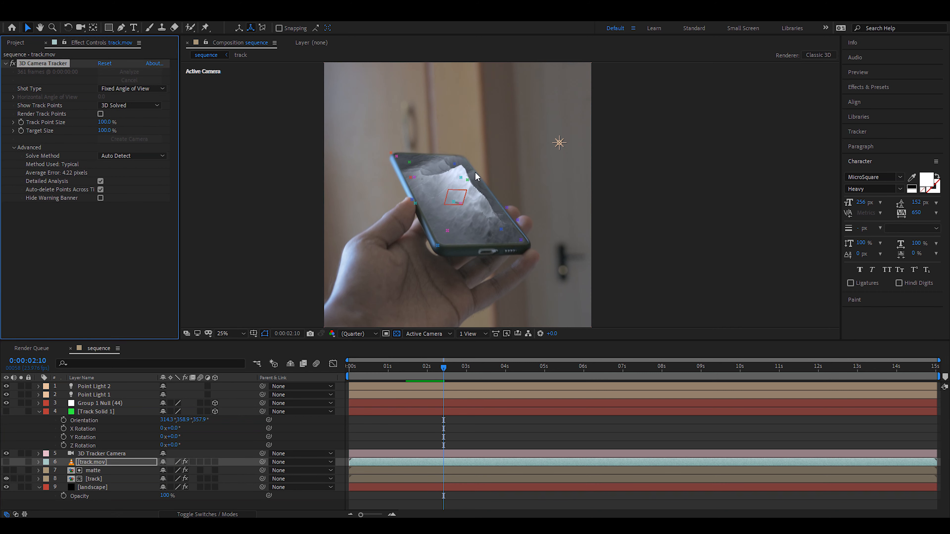
pyautogui.rightClick(470, 181)
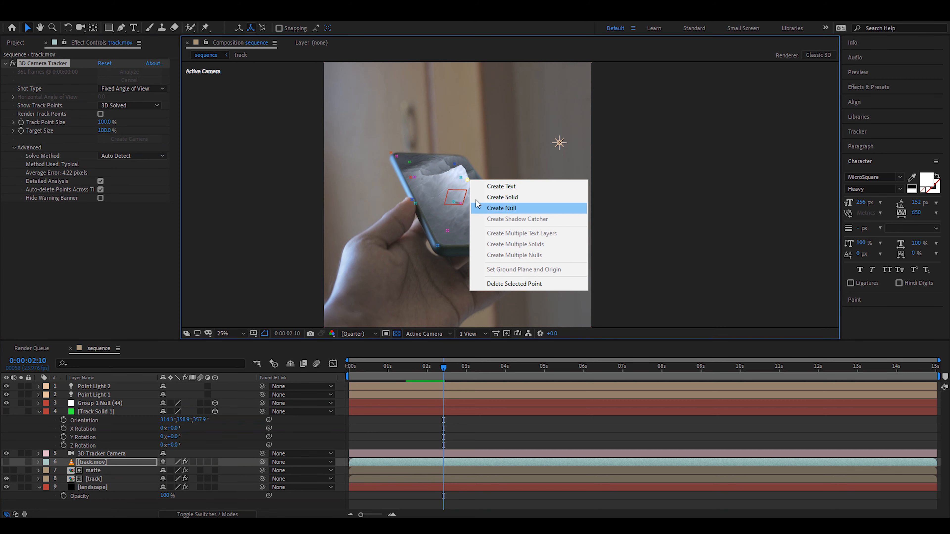
pyautogui.click(489, 209)
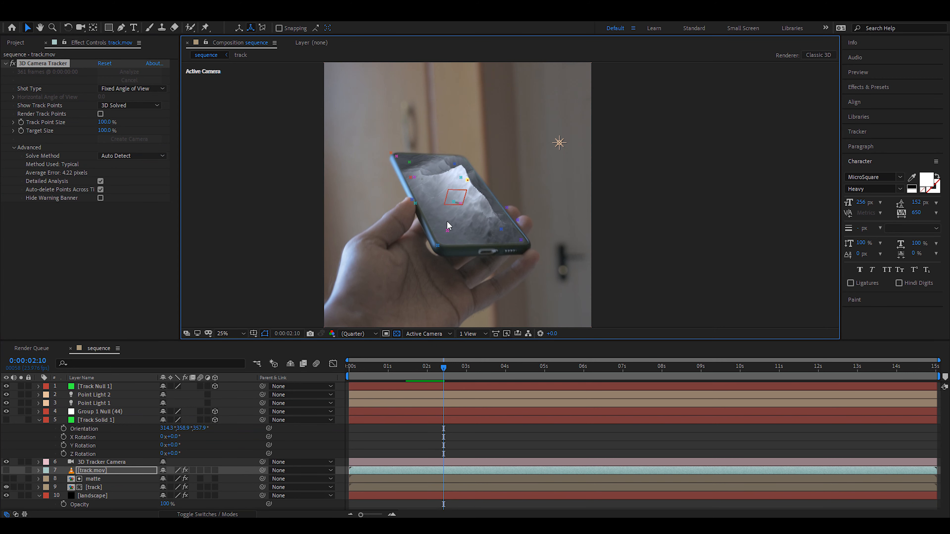
# Step: Copy the new track null's Position and remove the null from the composition
pyautogui.click(97, 387)
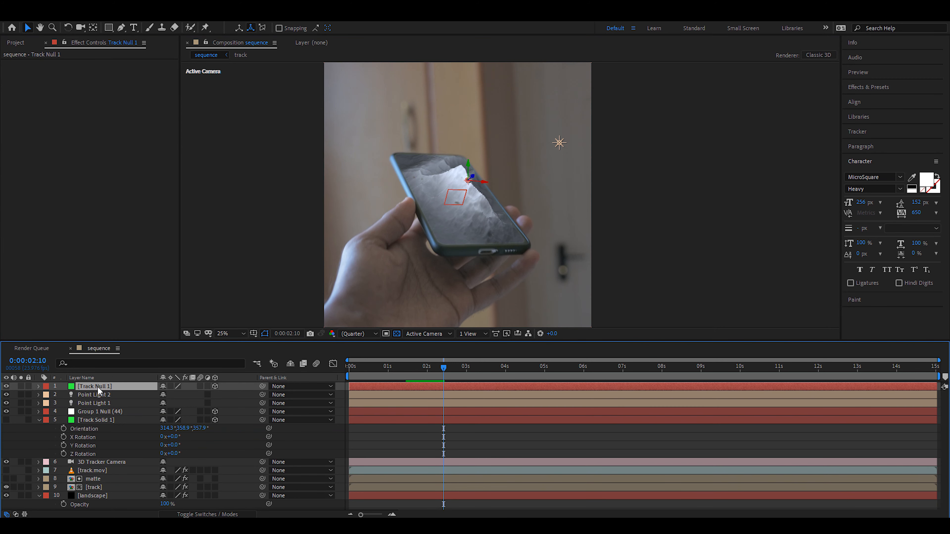
pyautogui.press('p')
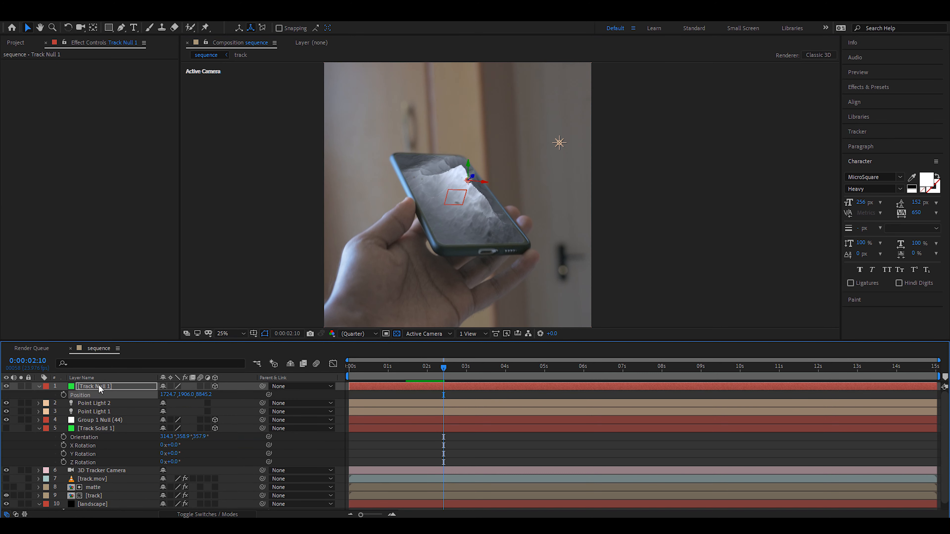
pyautogui.hotkey('ctrl', 'z')
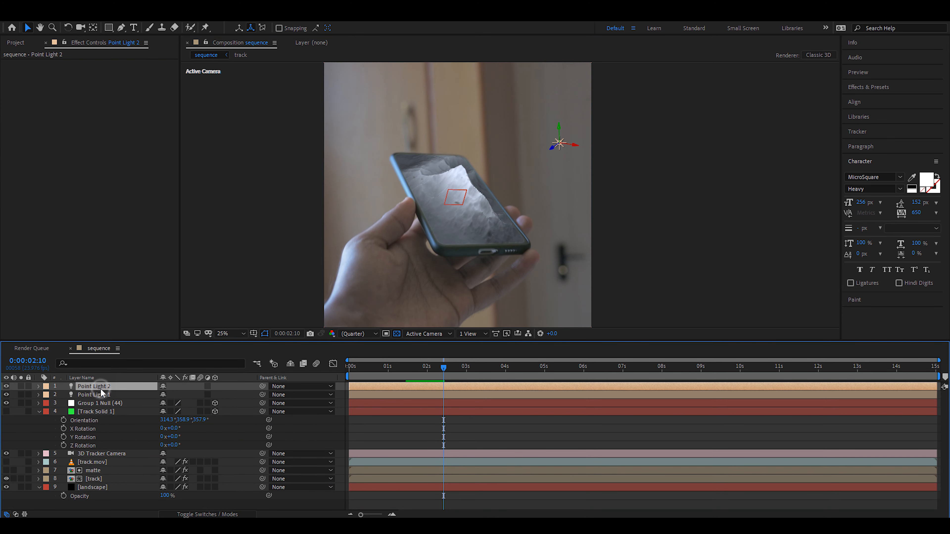
# Step: Rename Point Light 2 as sun and paste the copied null Position onto it
pyautogui.press('Return')
pyautogui.write('sun')
pyautogui.press('p')
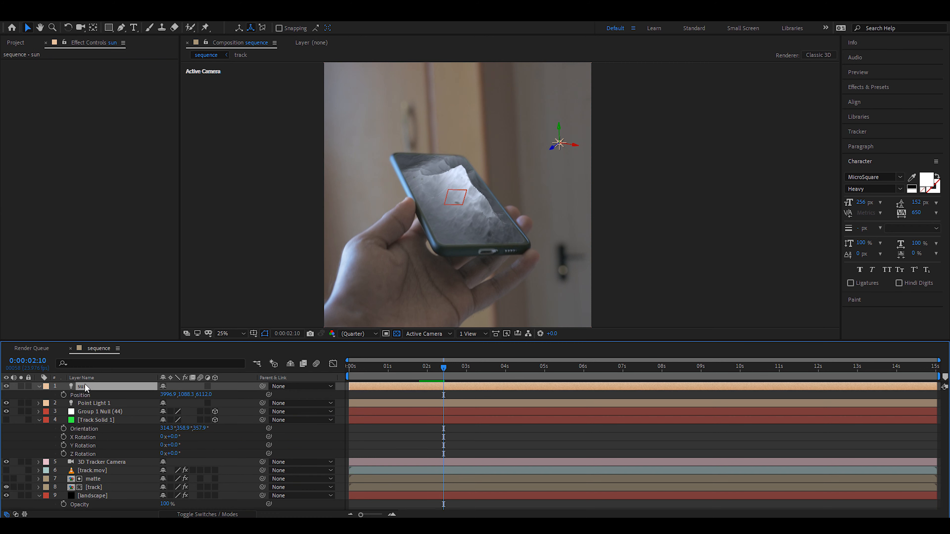
pyautogui.click(86, 395)
pyautogui.hotkey('ctrl', 'v')
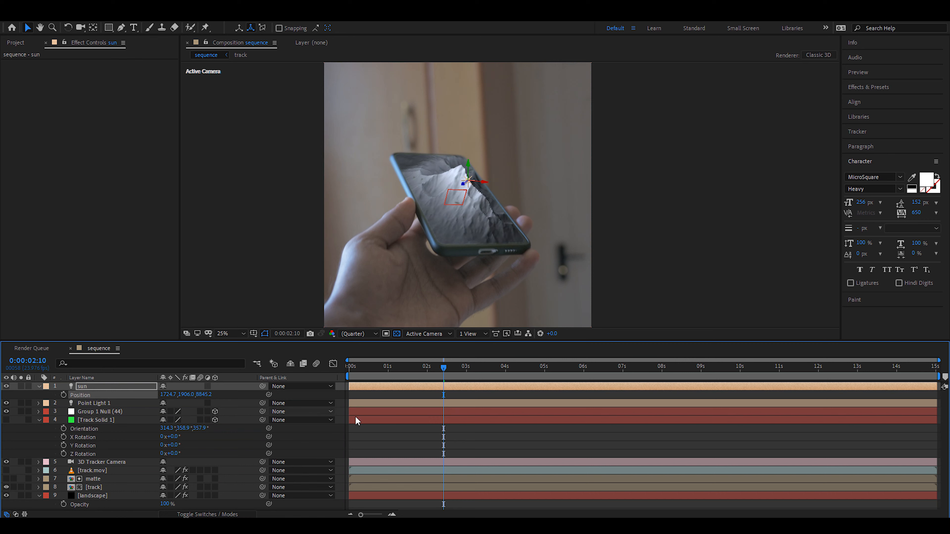
# Step: Play back the composite from about 0:00:02:09 to check the sun light's position on the mountain
pyautogui.click(495, 396)
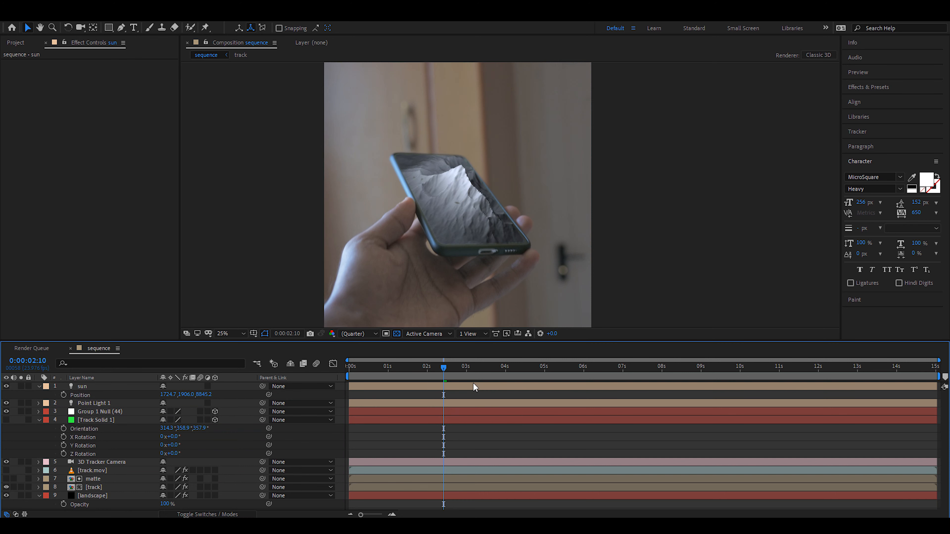
pyautogui.click(443, 369)
pyautogui.press('space')
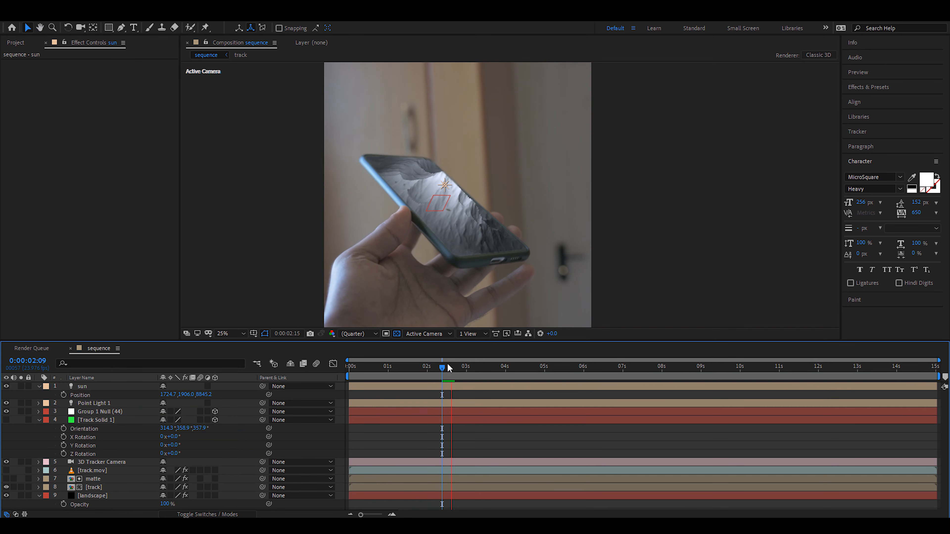
# Step: Move the sun light up and away from the mountain peak to Position 2437.1, -234.7, 8845.2, checking it at other frames
pyautogui.click(424, 176)
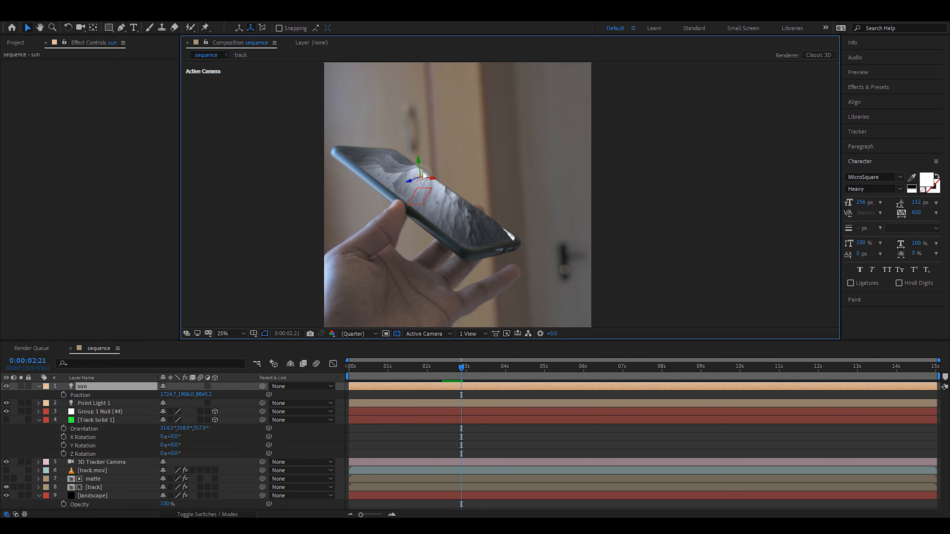
pyautogui.moveTo(419, 168); pyautogui.dragTo(449, 81)
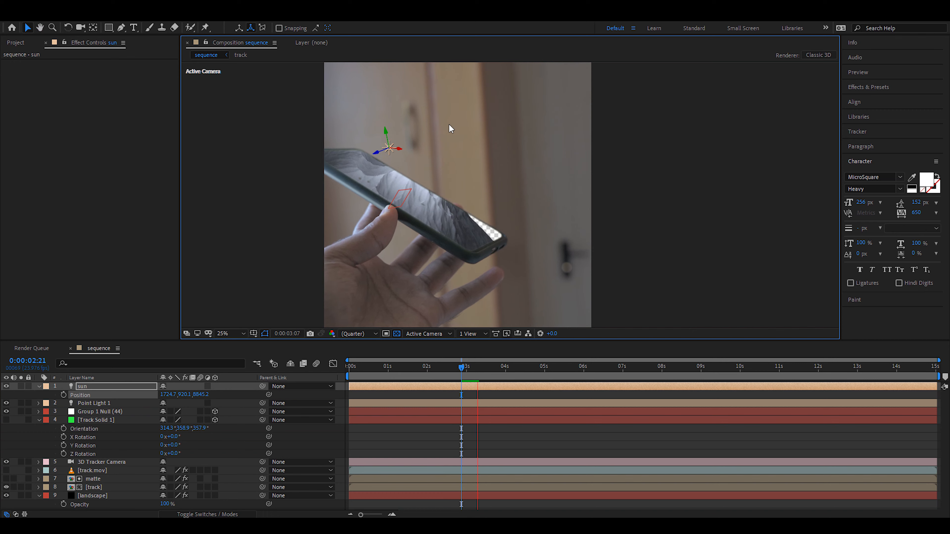
pyautogui.moveTo(475, 368); pyautogui.dragTo(507, 375)
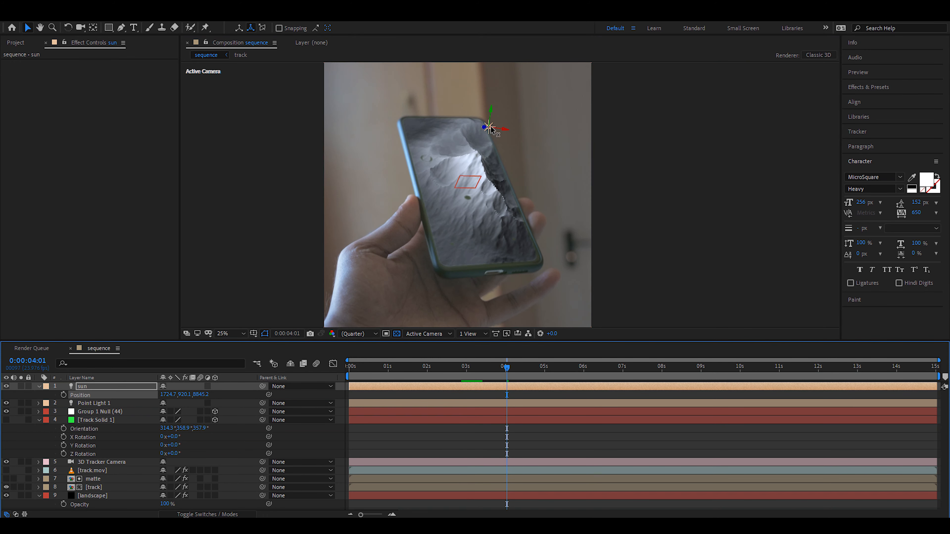
pyautogui.moveTo(498, 131); pyautogui.dragTo(513, 109)
pyautogui.press('pagedown')
pyautogui.press('pagedown')
pyautogui.press('pagedown')
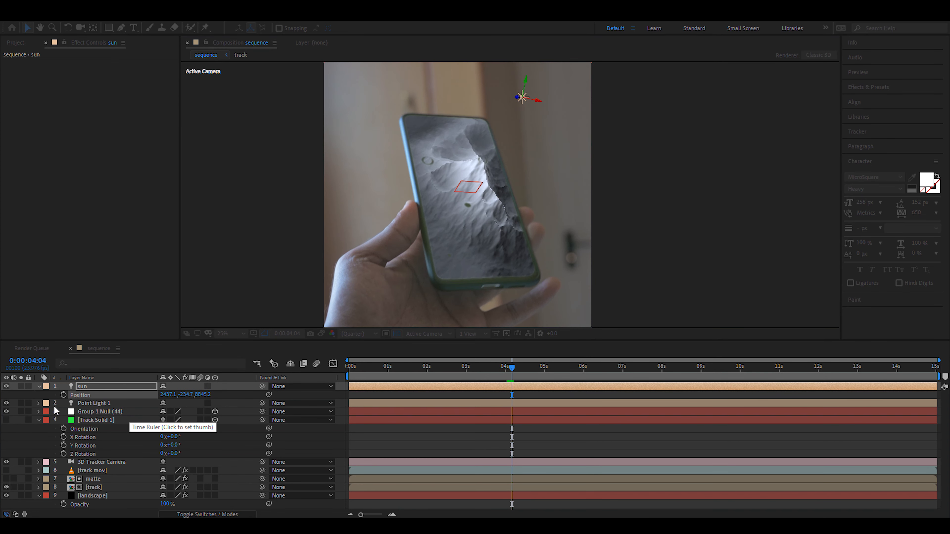
# Step: Collapse the properties of the Track Solid 1 and sun layers and add a new black solid to the sequence composition
pyautogui.click(39, 420)
pyautogui.click(39, 386)
pyautogui.rightClick(129, 482)
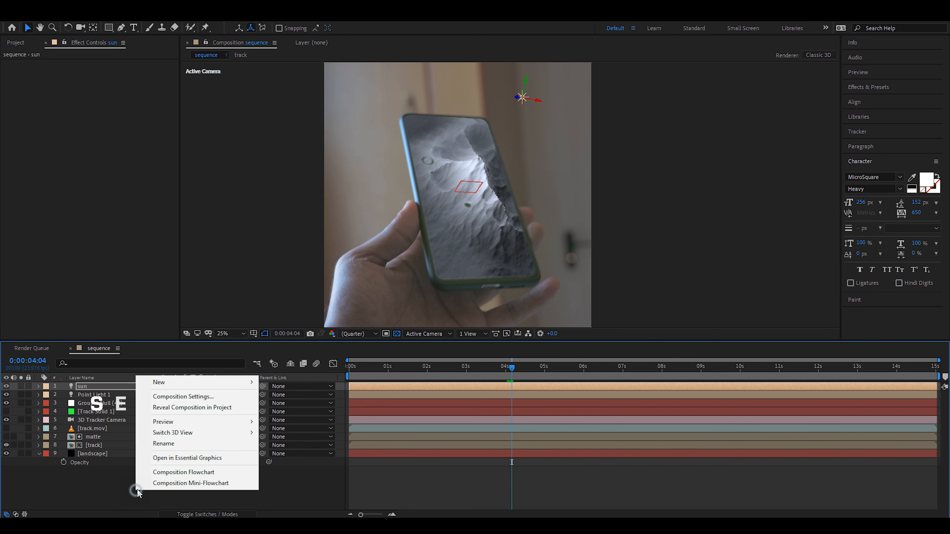
pyautogui.moveTo(187, 382)
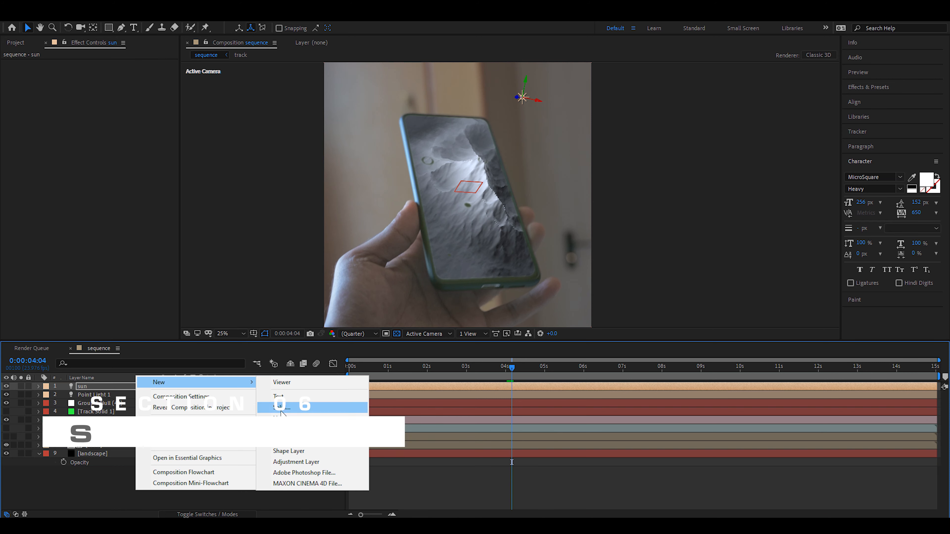
pyautogui.click(284, 408)
pyautogui.click(154, 201)
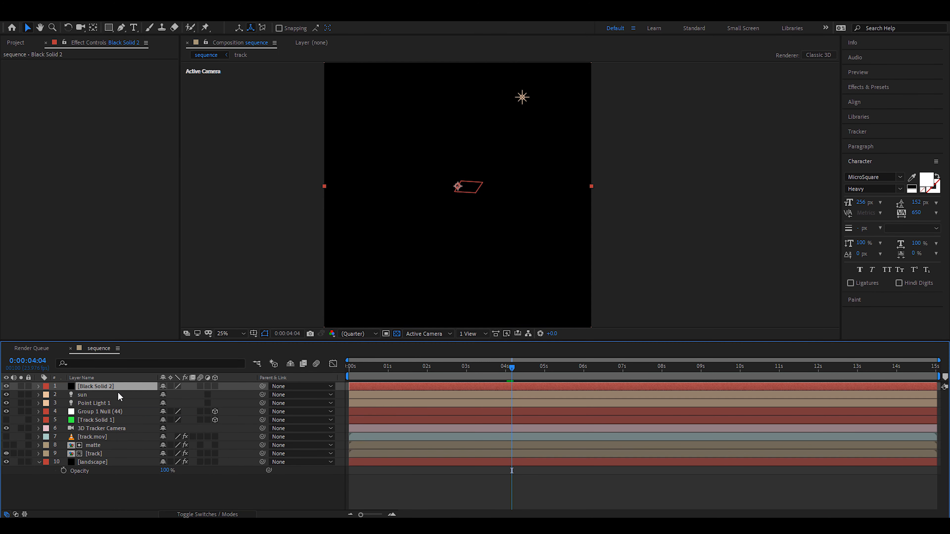
# Step: Apply the Optical Flares effect to the new black solid
pyautogui.hotkey('ctrl', 'space')
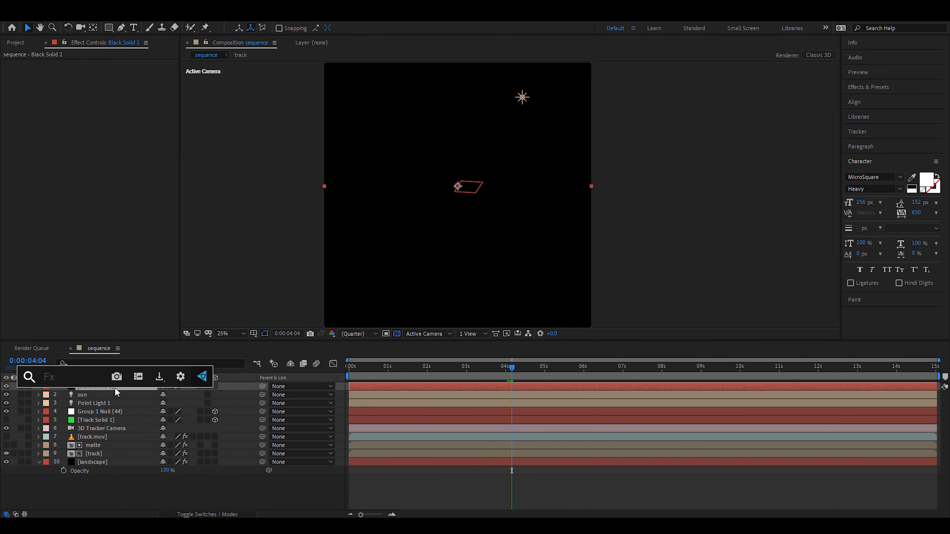
pyautogui.write('opt')
pyautogui.press('Down')
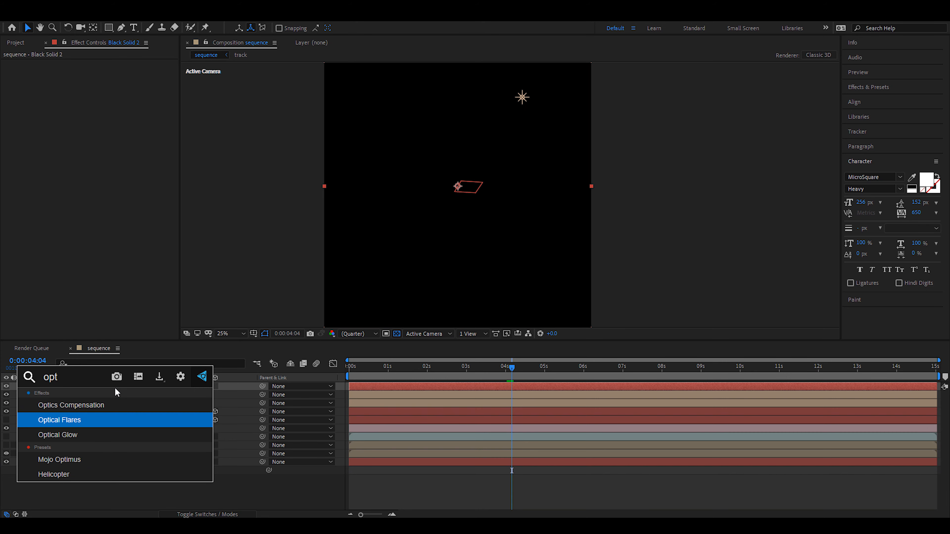
pyautogui.press('Return')
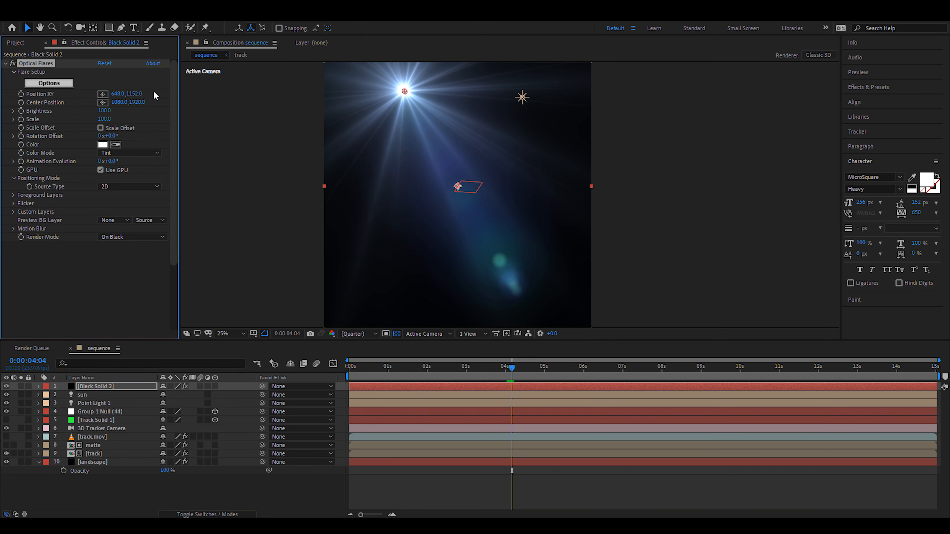
# Step: Set the Optical Flares Source Type to Track Lights and restrict it to lights whose Name Starts With Light
pyautogui.click(137, 187)
pyautogui.click(118, 208)
pyautogui.click(127, 195)
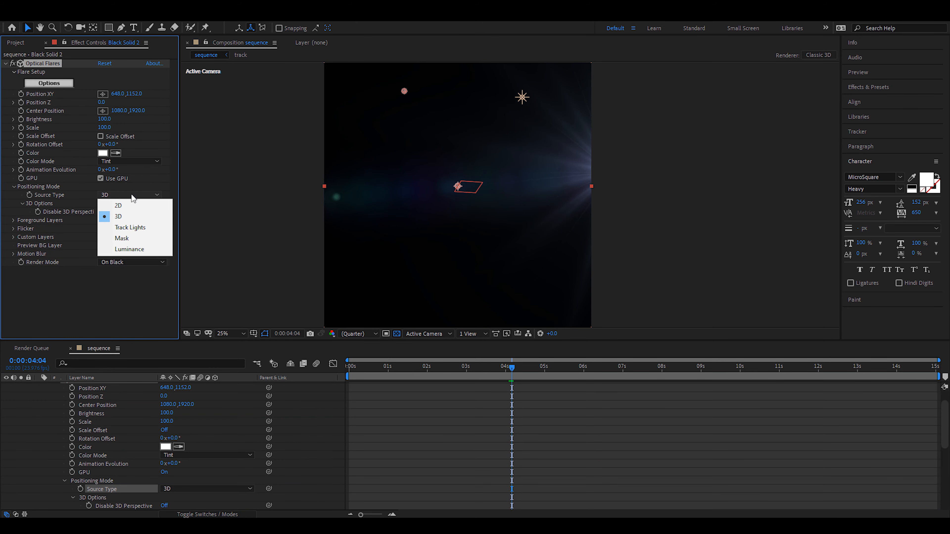
pyautogui.click(130, 227)
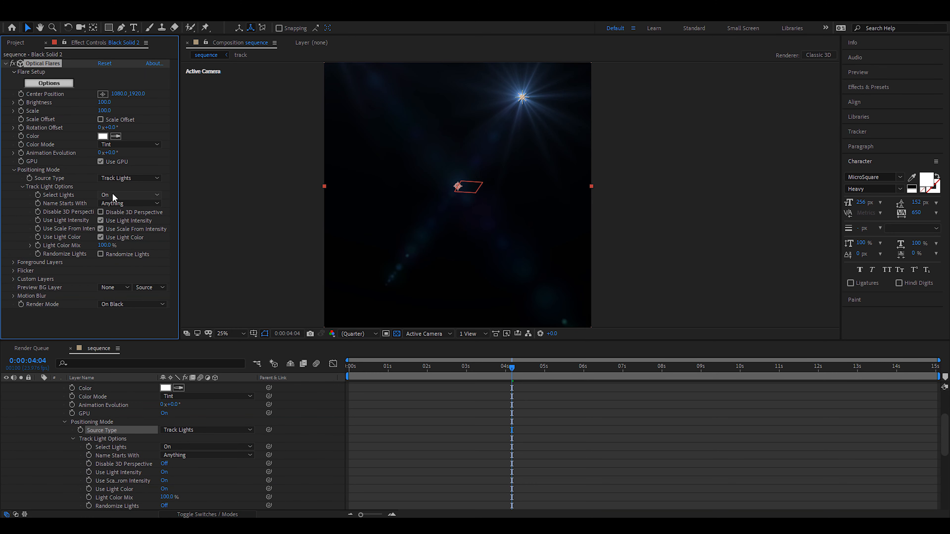
pyautogui.click(99, 195)
pyautogui.click(81, 196)
pyautogui.click(111, 203)
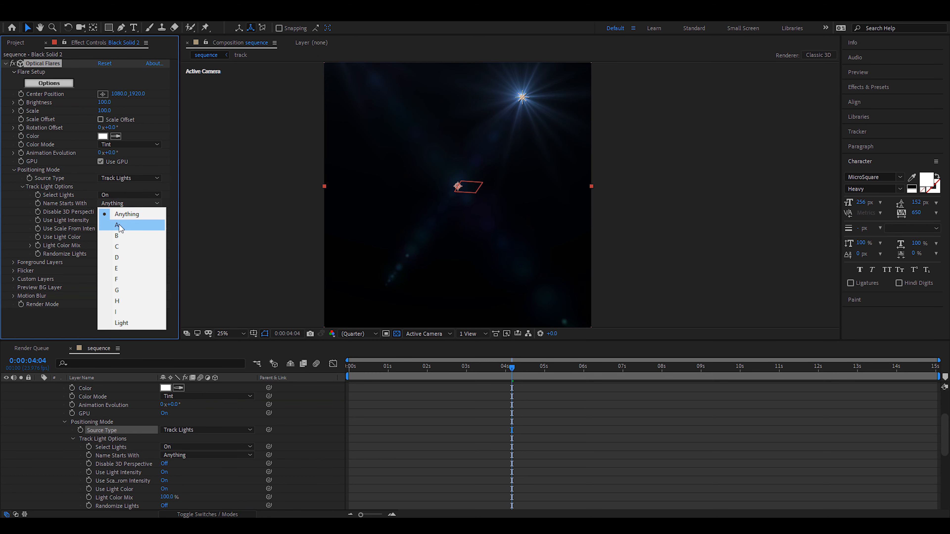
pyautogui.click(121, 323)
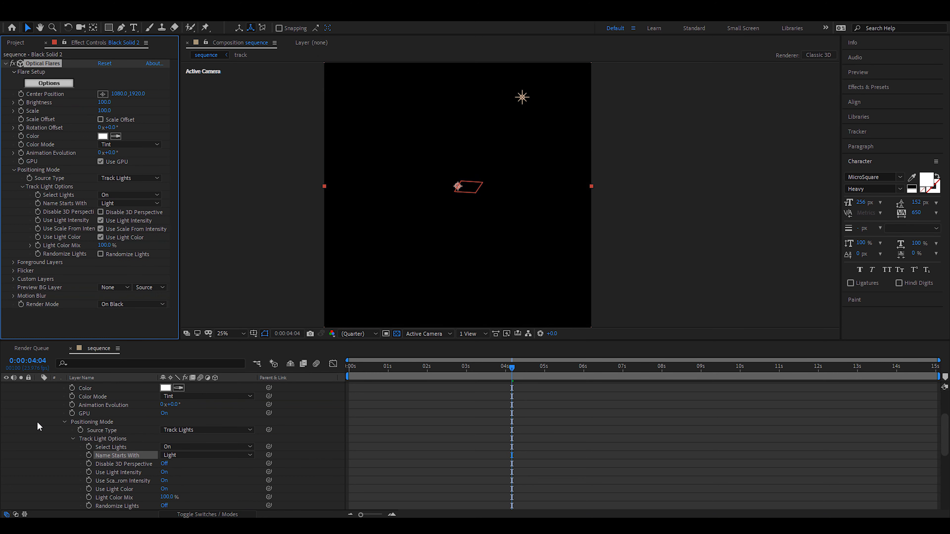
# Step: Collapse the black solid's properties and rename the sun light layer as Light
pyautogui.scroll(3, 45, 425)
pyautogui.click(39, 386)
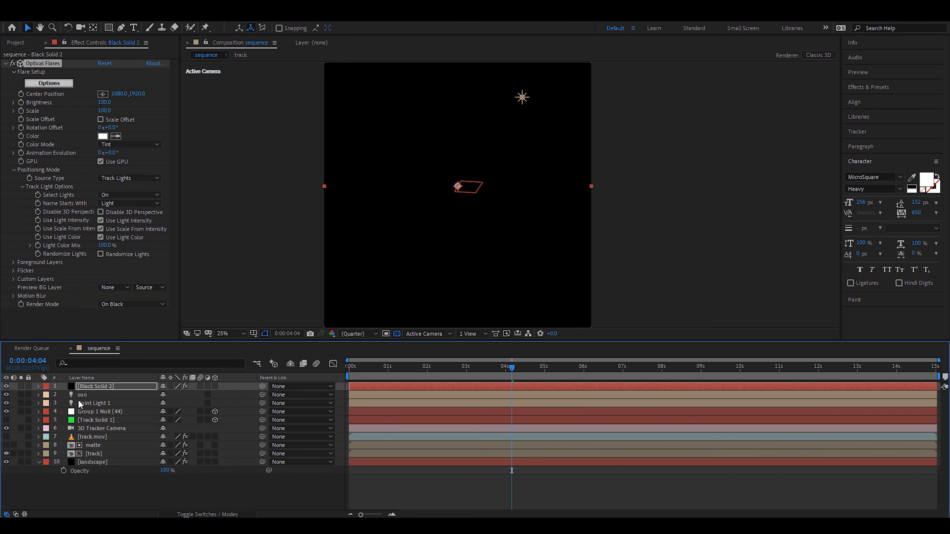
pyautogui.click(72, 395)
pyautogui.press('Return')
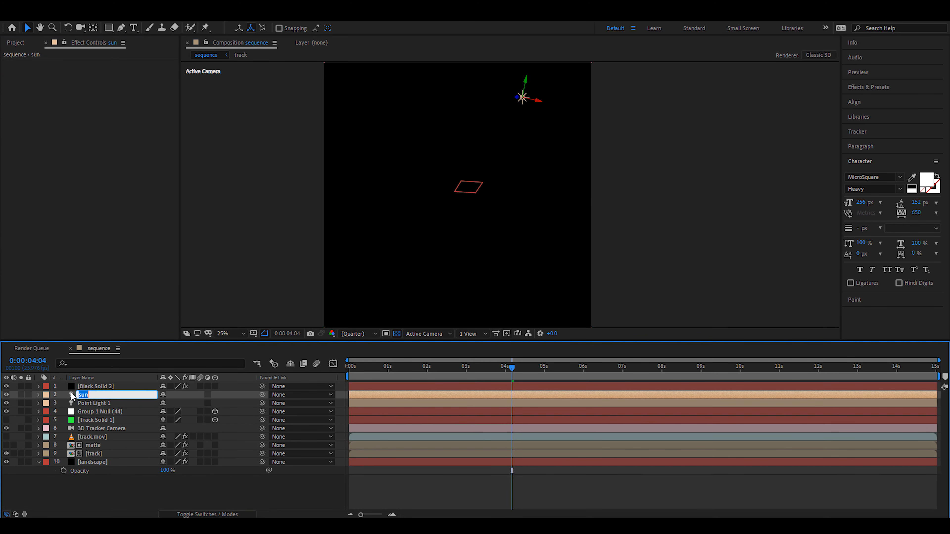
pyautogui.press('Return')
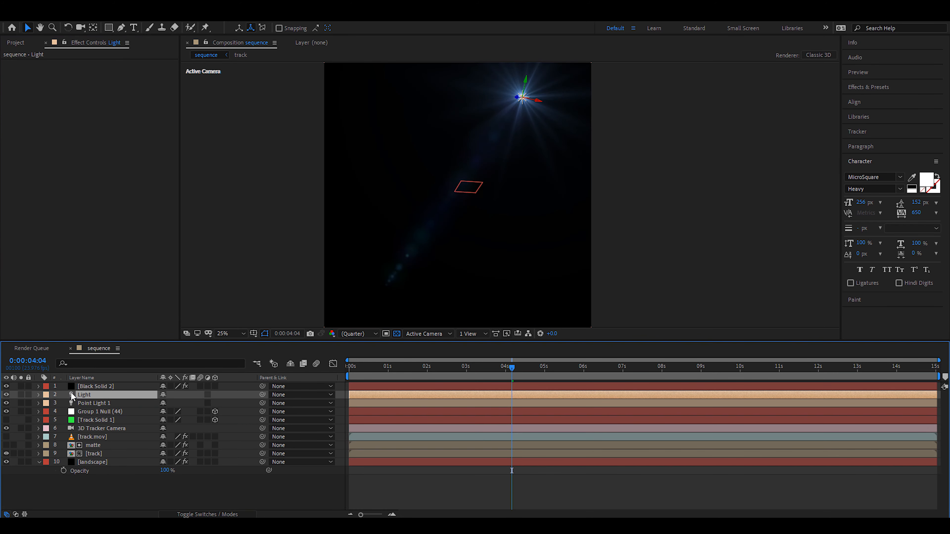
# Step: Set the Optical Flares Render Mode to On Transparent and play back the flare over the footage from 0:00:04:04
pyautogui.click(91, 385)
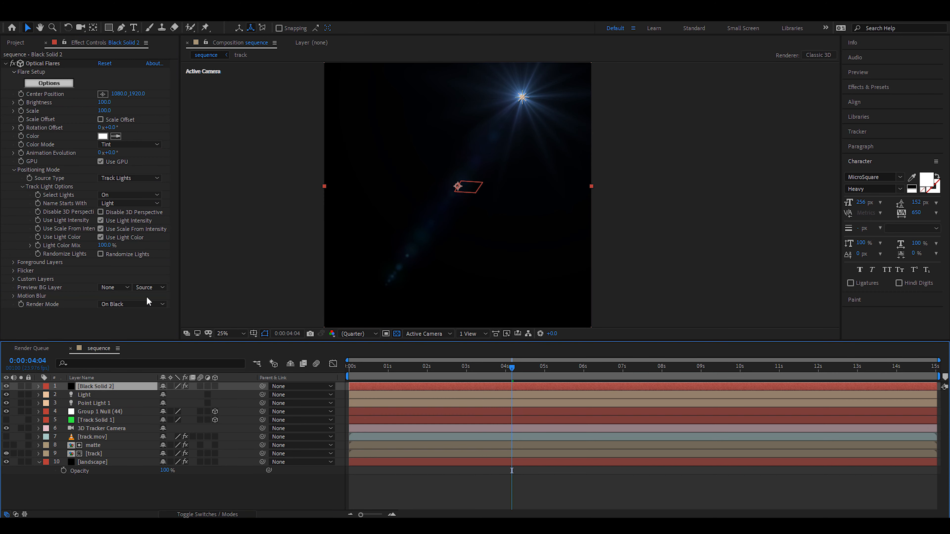
pyautogui.click(127, 304)
pyautogui.click(133, 325)
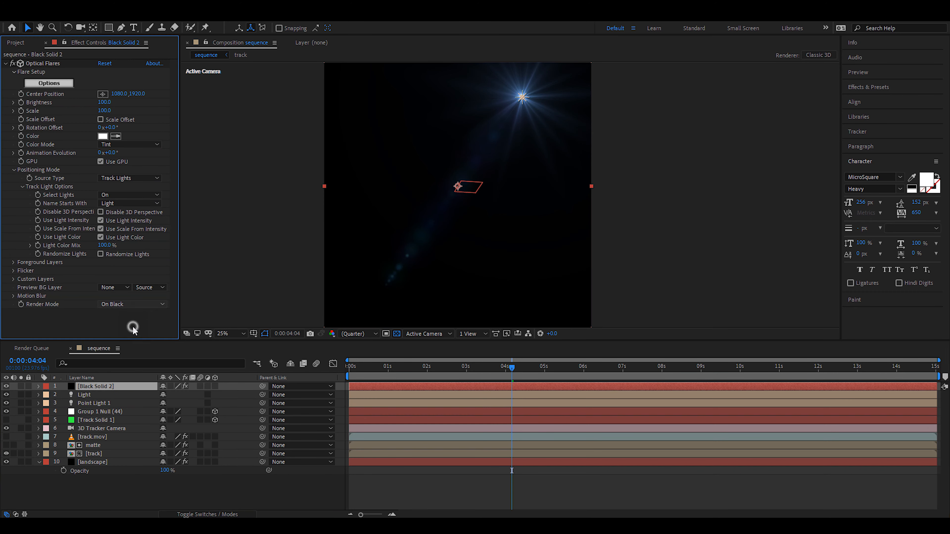
pyautogui.press('space')
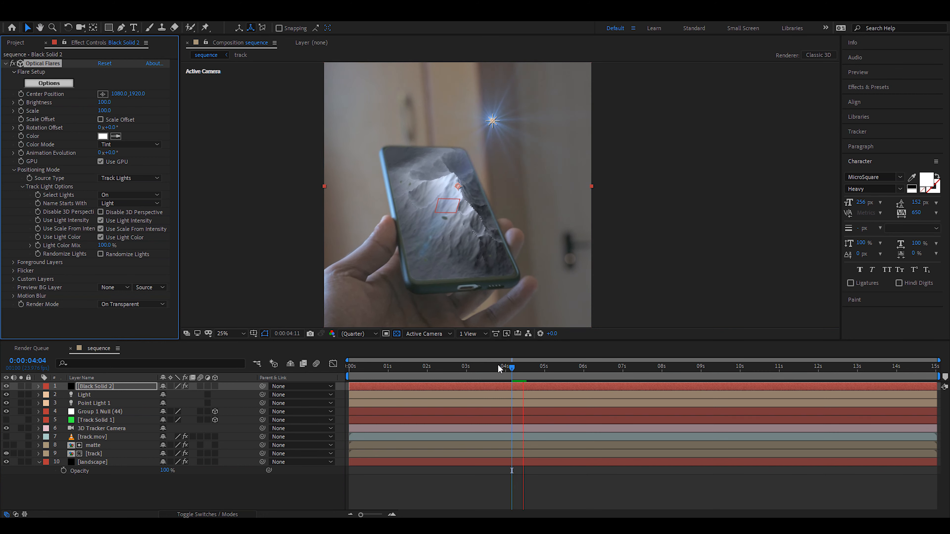
pyautogui.press('space')
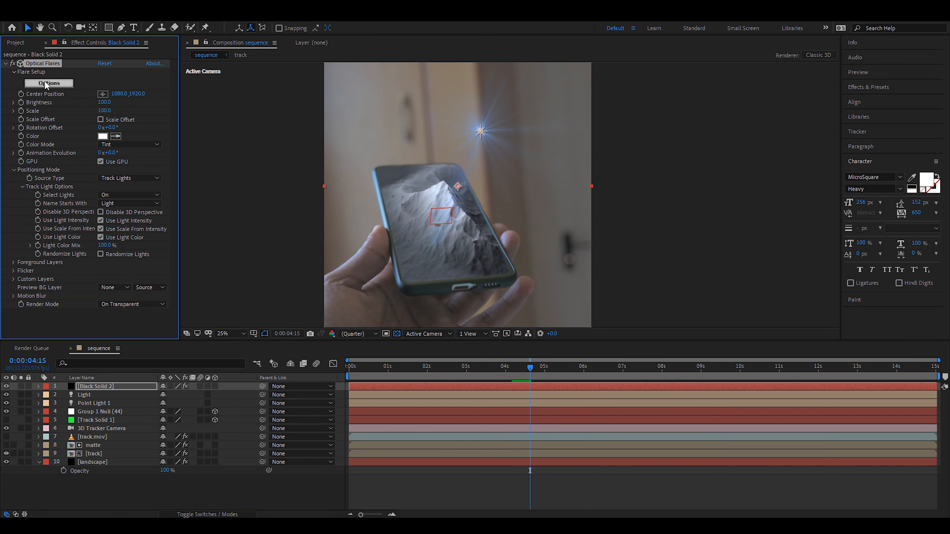
# Step: Replace the Optical Flares design with the Real Sun preset from the Light collection and accept it
pyautogui.click(55, 84)
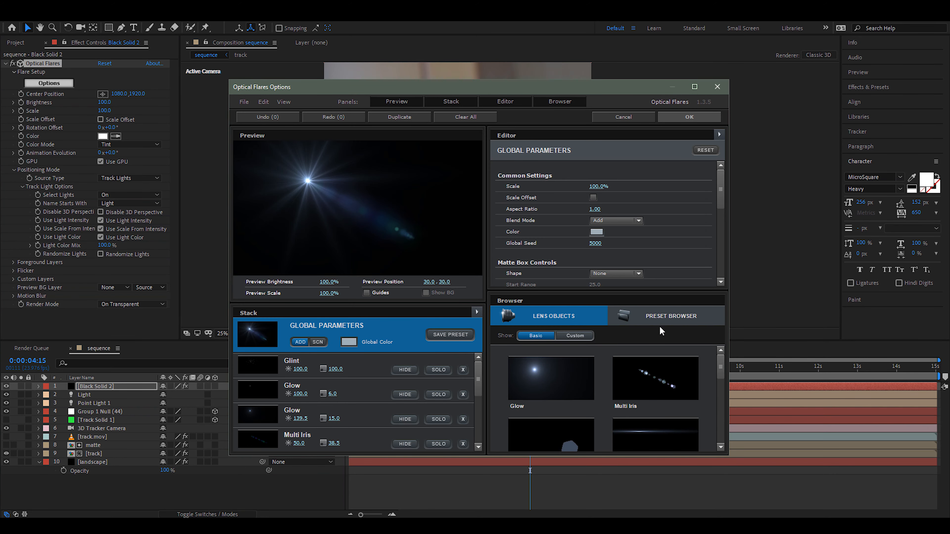
pyautogui.click(651, 322)
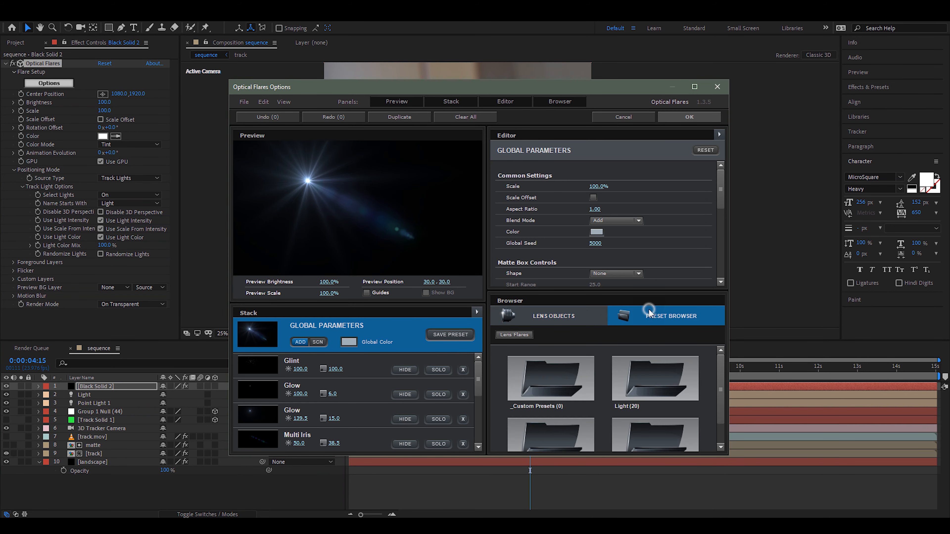
pyautogui.click(648, 368)
pyautogui.scroll(-3, 672, 372)
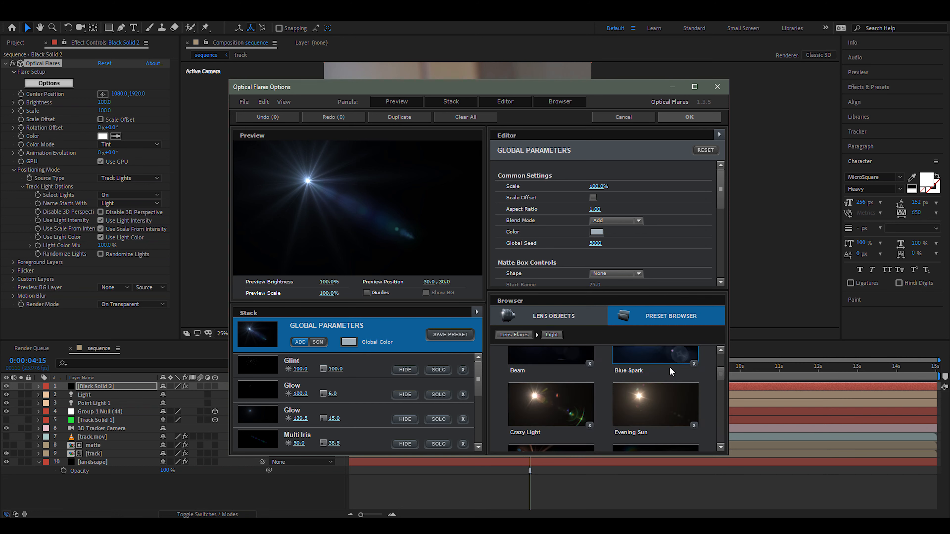
pyautogui.scroll(-4, 615, 380)
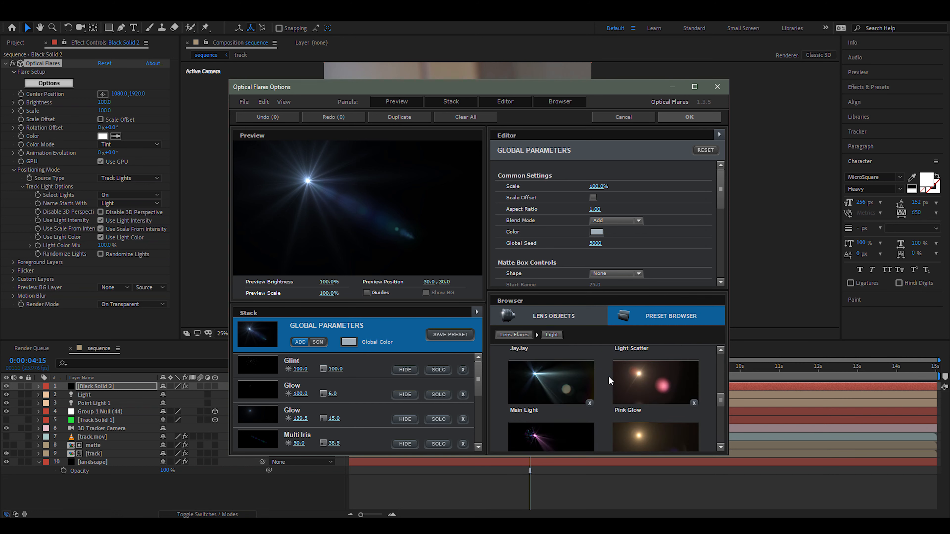
pyautogui.click(633, 389)
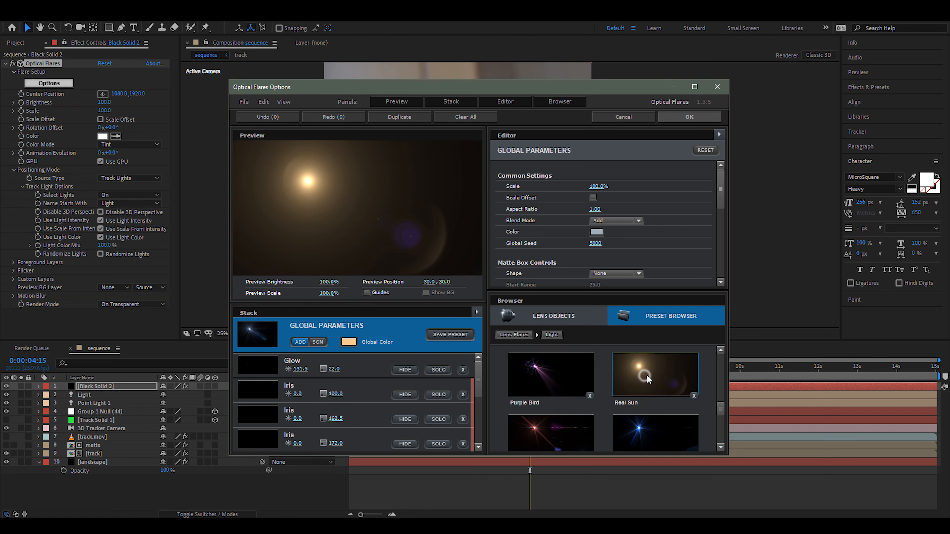
pyautogui.click(691, 117)
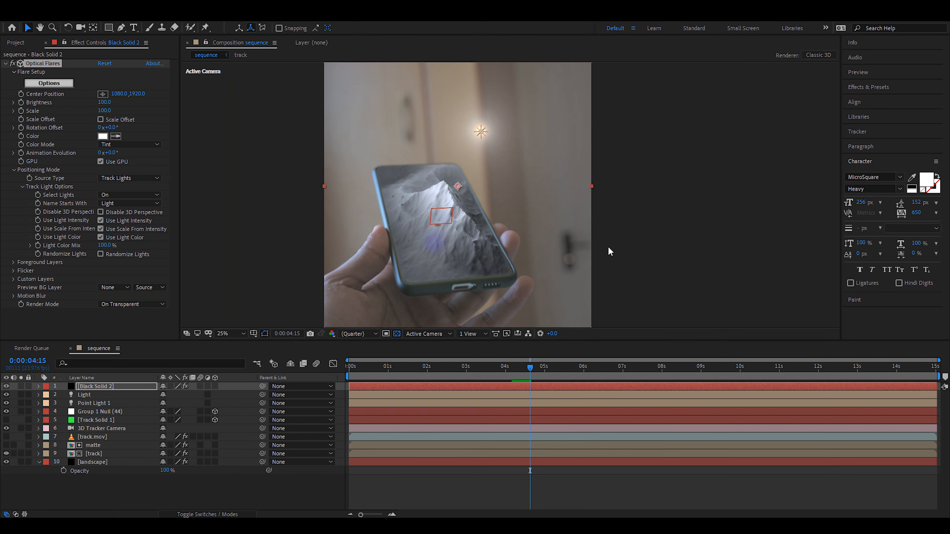
# Step: Preview the new flare from the start of the composition and inspect a frame around 2.5 seconds
pyautogui.press('space')
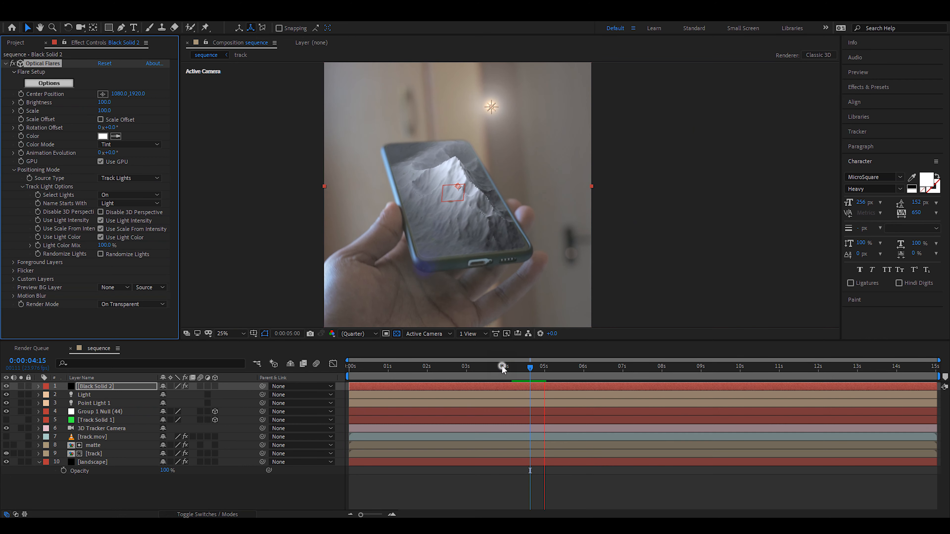
pyautogui.moveTo(501, 365); pyautogui.dragTo(331, 364)
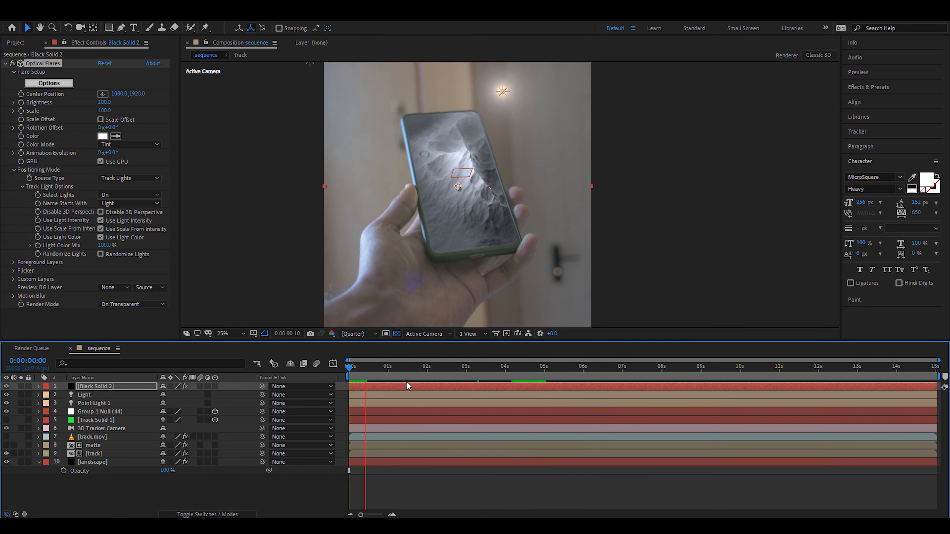
pyautogui.moveTo(490, 369); pyautogui.dragTo(450, 376)
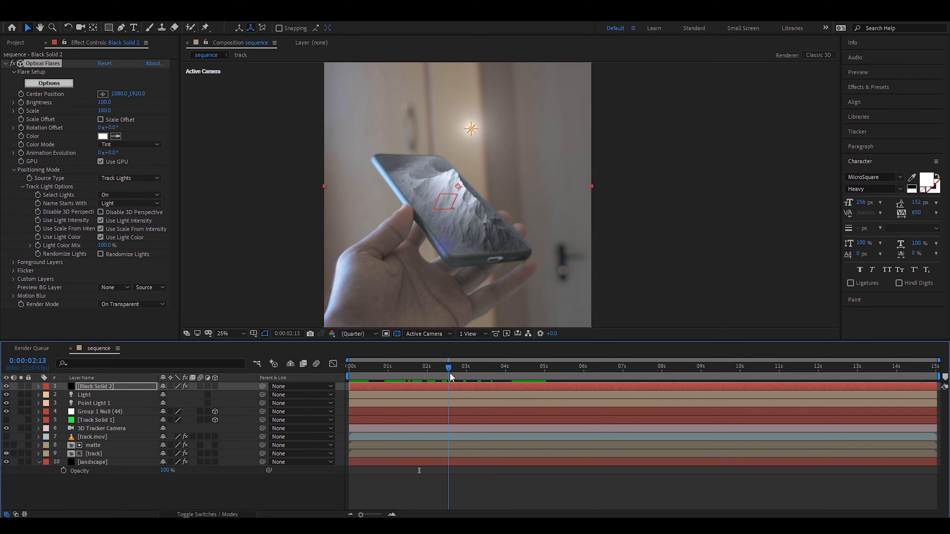
# Step: Create a new black solid layer named particles at composition size
pyautogui.click(187, 485)
pyautogui.rightClick(132, 487)
pyautogui.moveTo(182, 379)
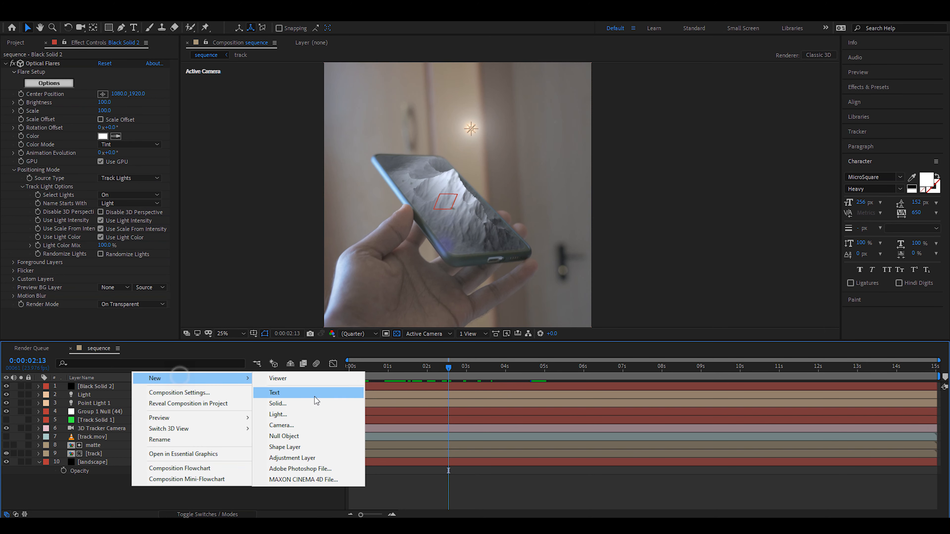
pyautogui.click(292, 406)
pyautogui.write('particles')
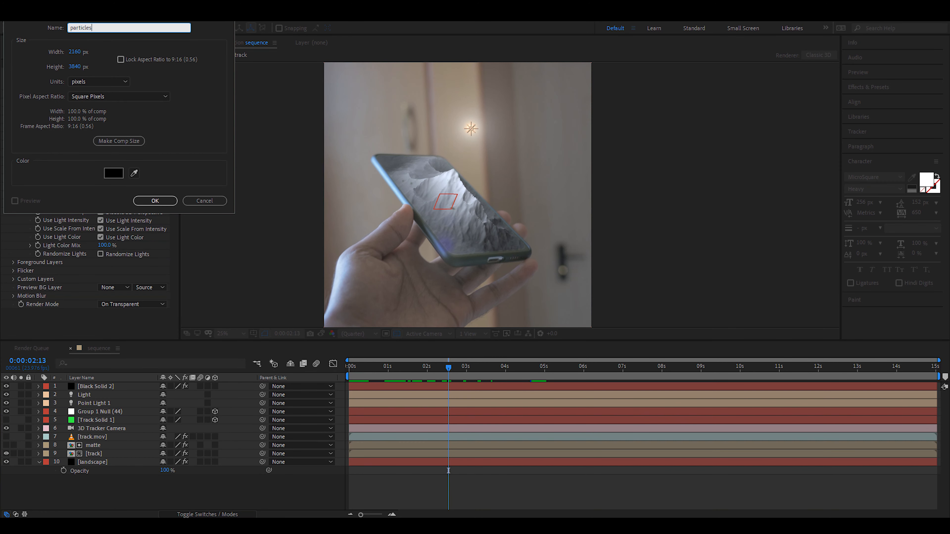
pyautogui.press('Return')
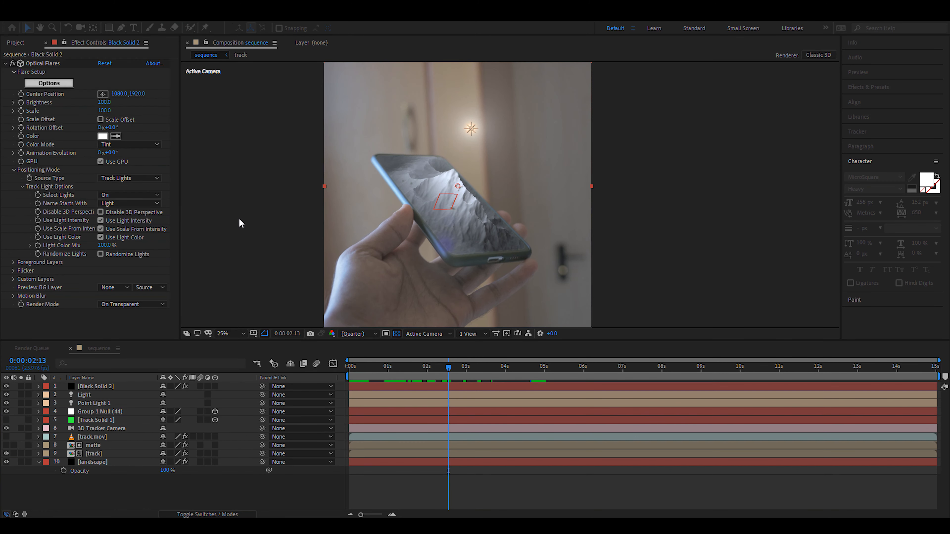
# Step: Search for "parti" and apply the Particular effect to the particles layer
pyautogui.press(',')
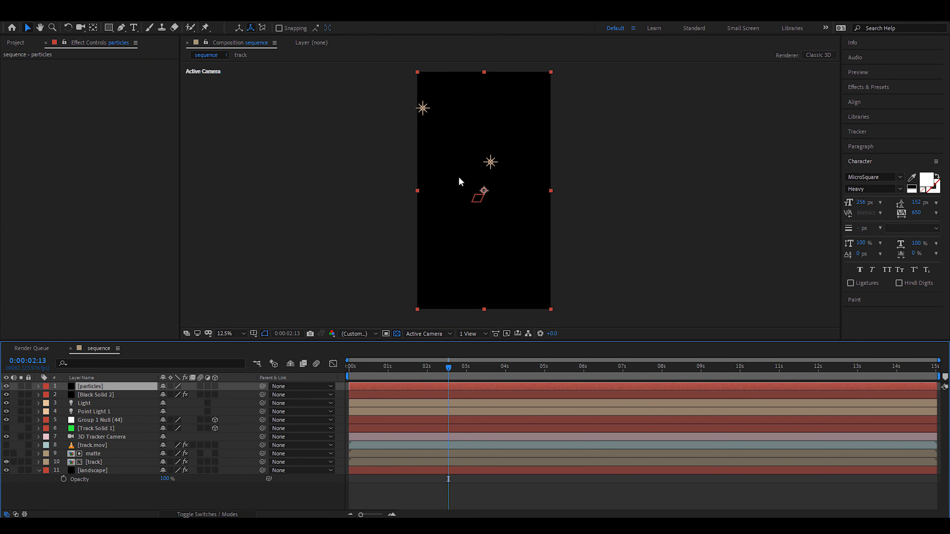
pyautogui.hotkey('ctrl', 'space')
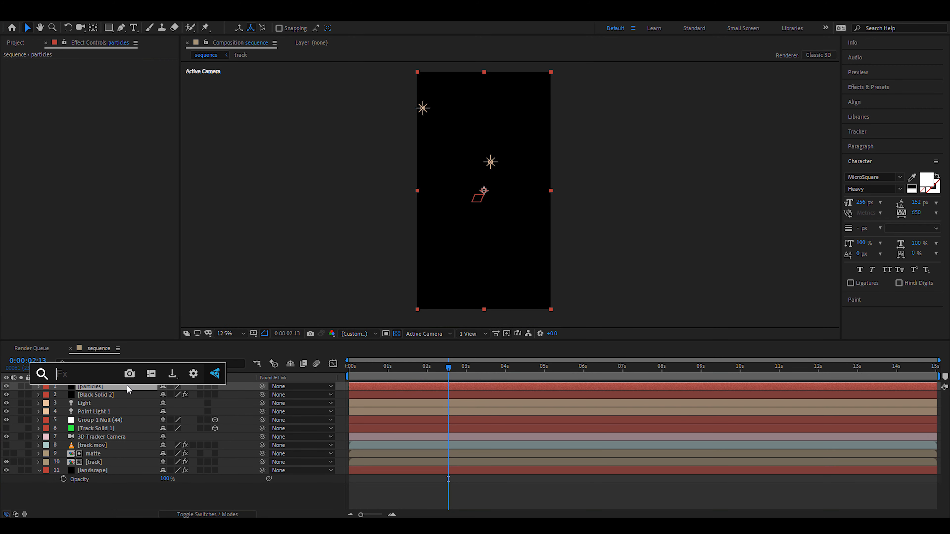
pyautogui.write('parti')
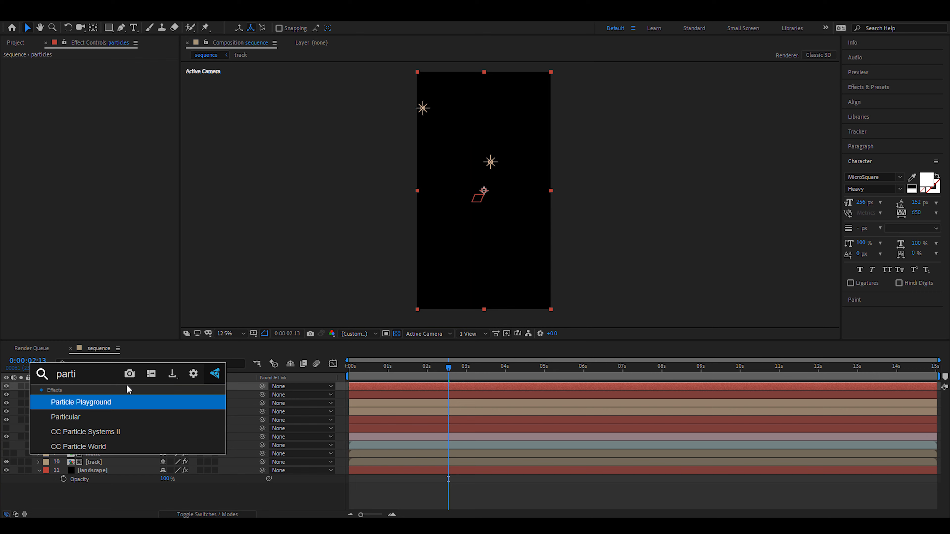
pyautogui.press('Down')
pyautogui.press('Return')
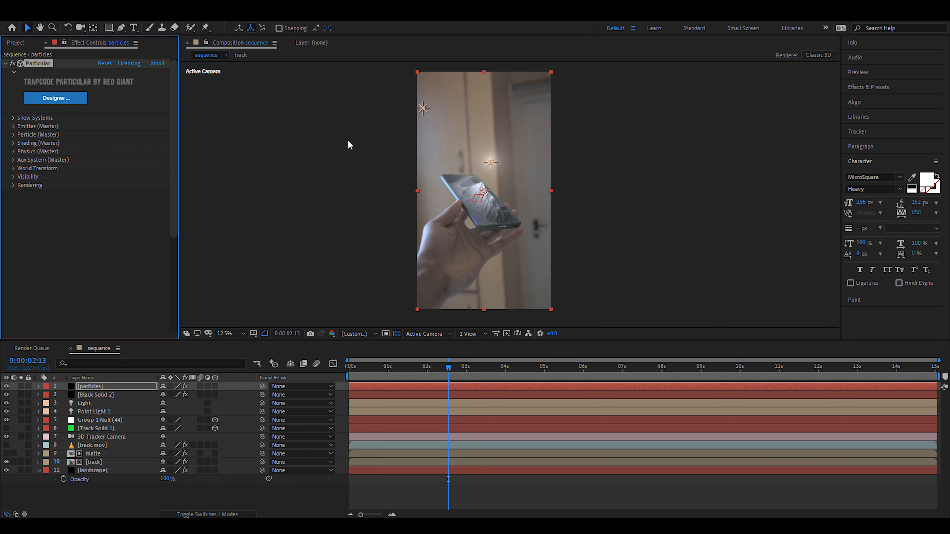
# Step: Browse the single-system presets in Particular's Designer and apply Blowing Snow from the Nature group
pyautogui.click(48, 98)
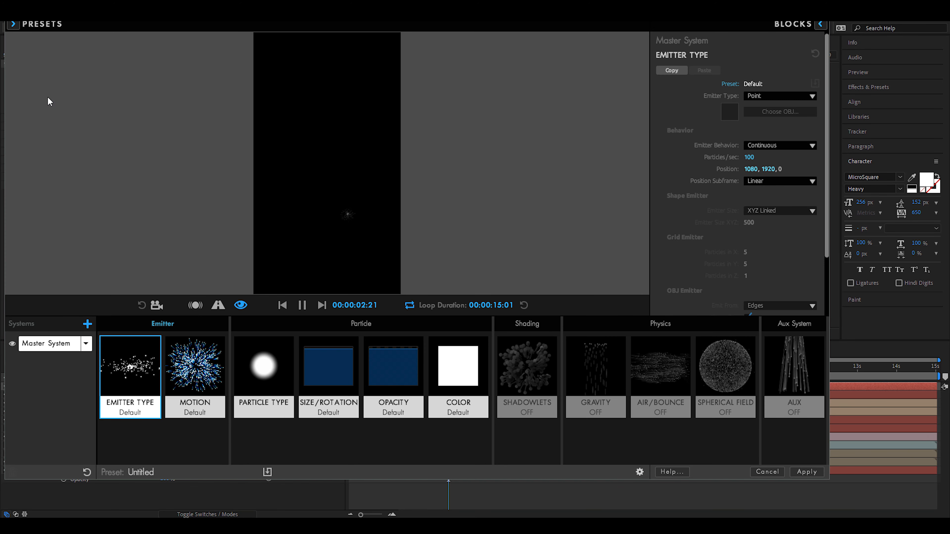
pyautogui.click(13, 24)
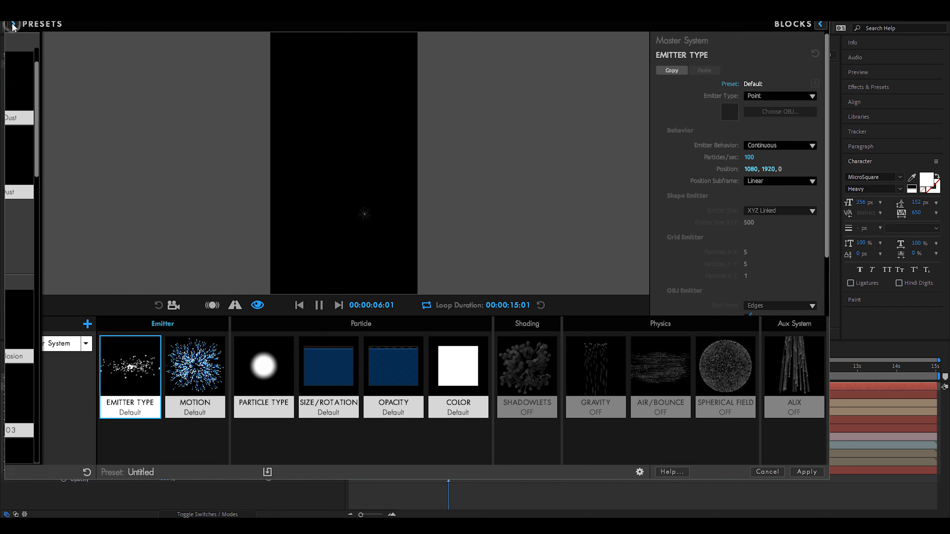
pyautogui.click(20, 24)
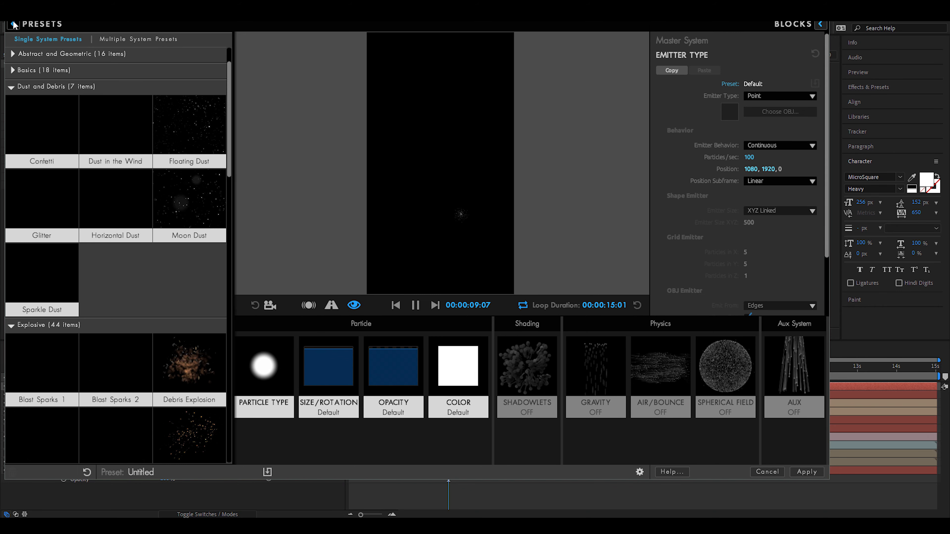
pyautogui.click(11, 86)
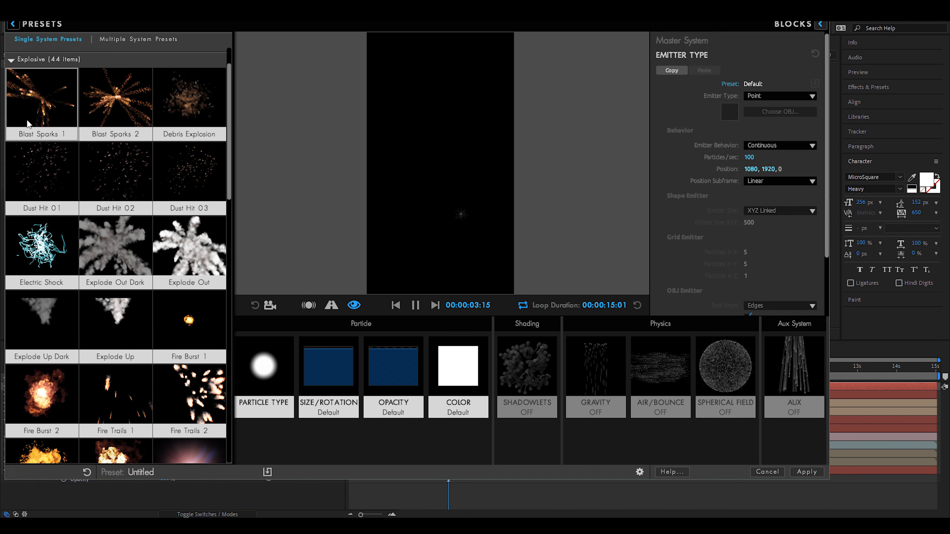
pyautogui.scroll(-1, 35, 158)
pyautogui.scroll(2, 43, 146)
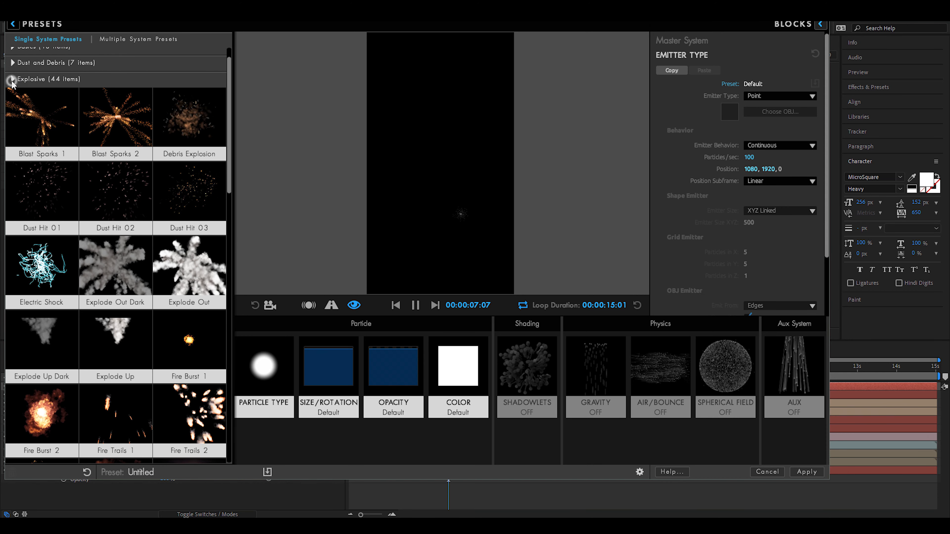
pyautogui.click(11, 79)
pyautogui.click(13, 152)
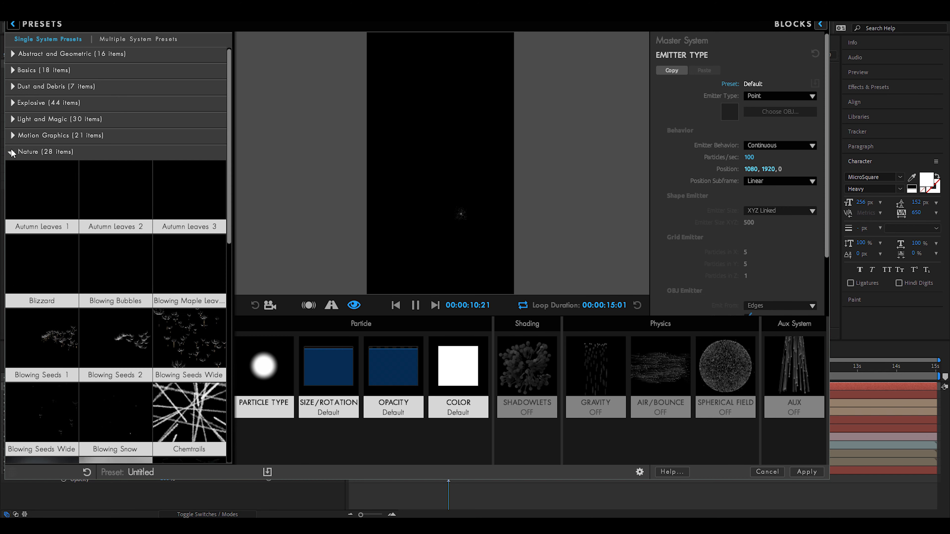
pyautogui.scroll(-2, 64, 235)
pyautogui.scroll(-2, 60, 231)
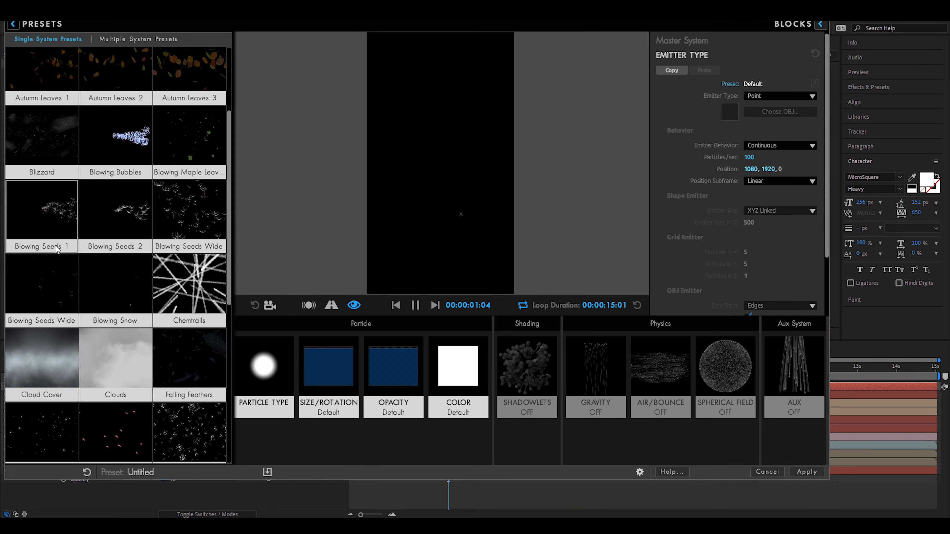
pyautogui.click(118, 281)
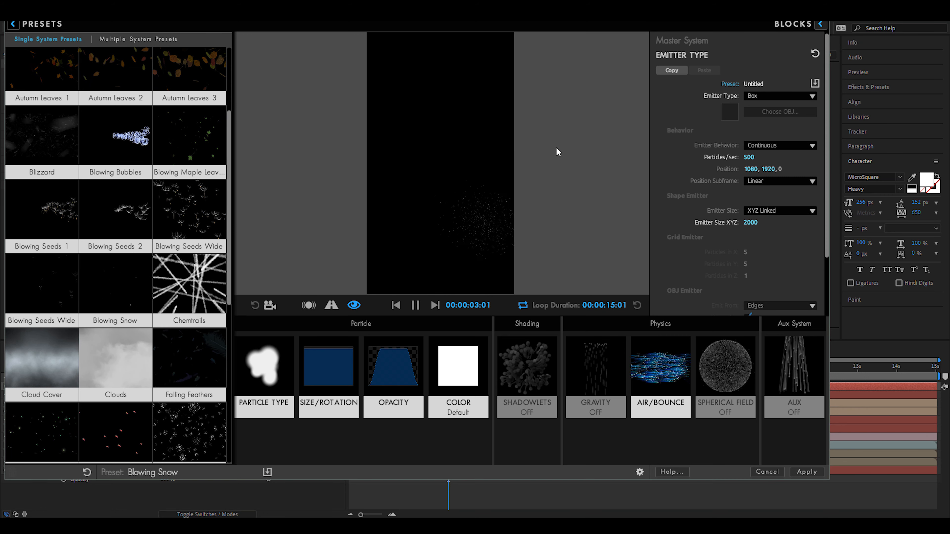
pyautogui.click(815, 471)
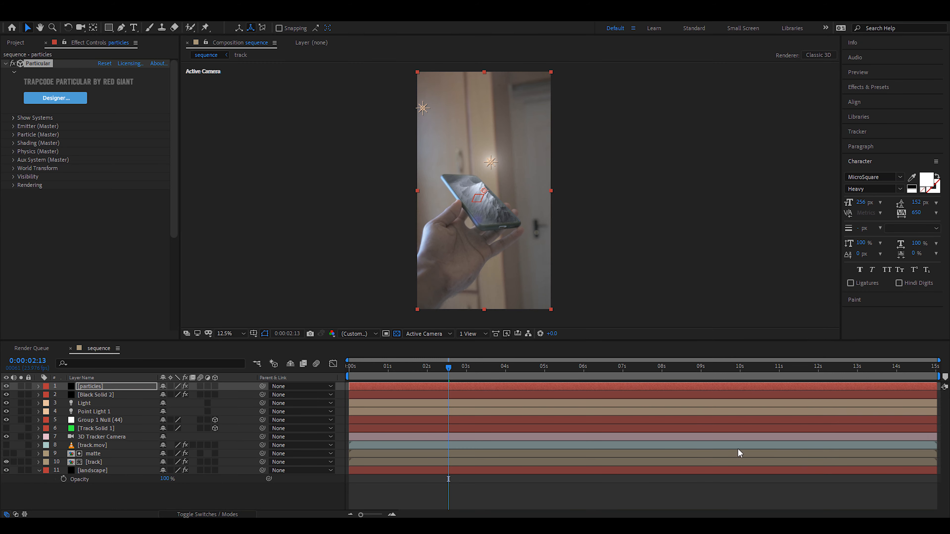
# Step: Slide the particles layer to begin before the composition start, extend its end to the composition's end, and preview it
pyautogui.moveTo(529, 388); pyautogui.dragTo(394, 396)
pyautogui.moveTo(799, 390); pyautogui.dragTo(932, 380)
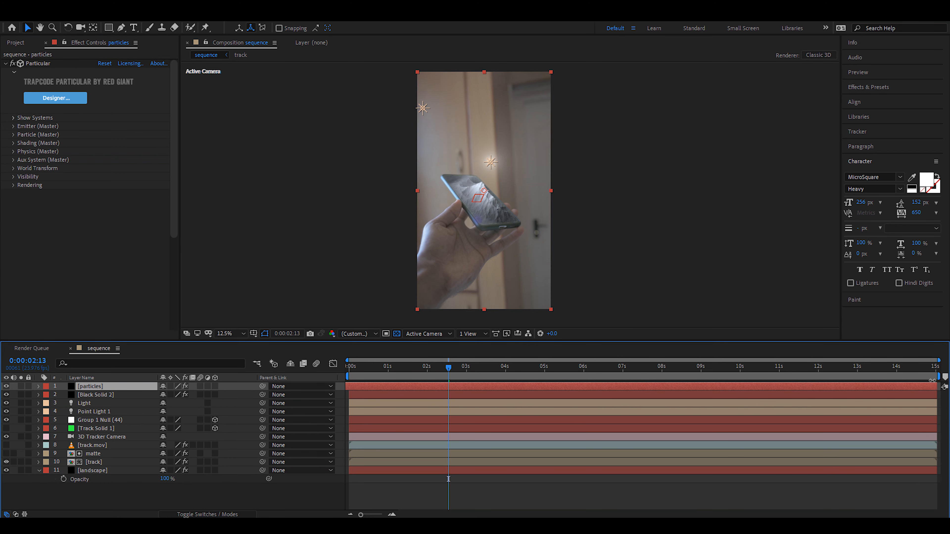
pyautogui.scroll(1, 500, 220)
pyautogui.hotkey('ctrl', 'shift', 'h')
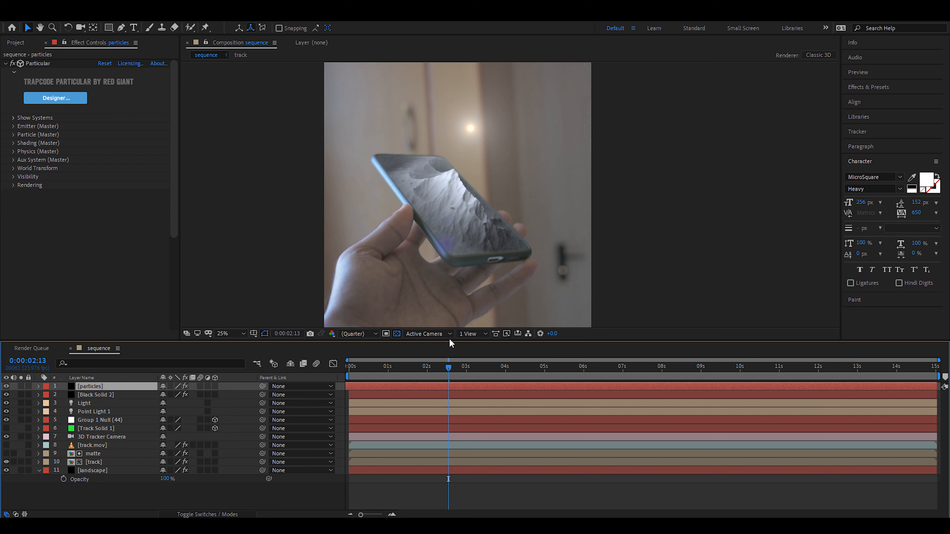
pyautogui.press('space')
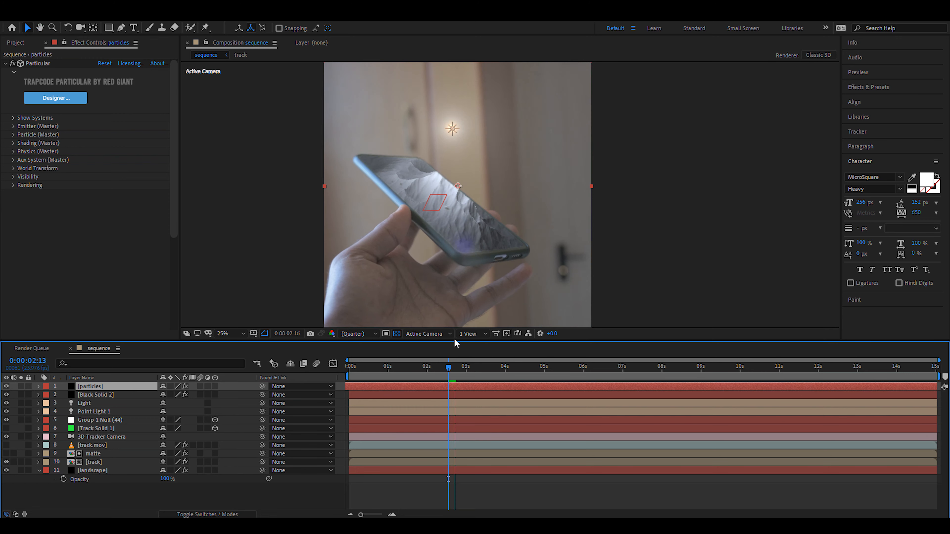
# Step: Expand the Show Systems and Emitter (Master) settings of Particular on the particles layer
pyautogui.click(125, 383)
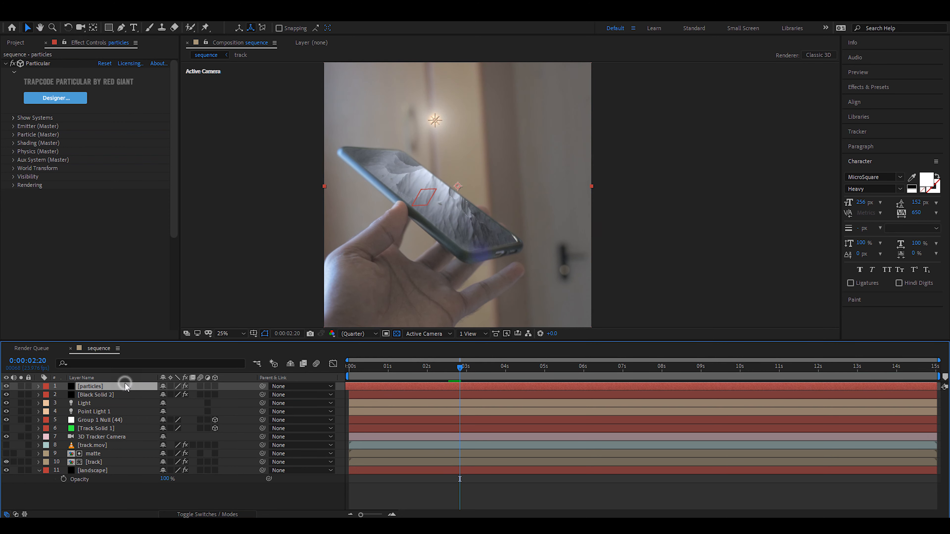
pyautogui.click(13, 119)
pyautogui.click(14, 199)
pyautogui.scroll(-3, 15, 199)
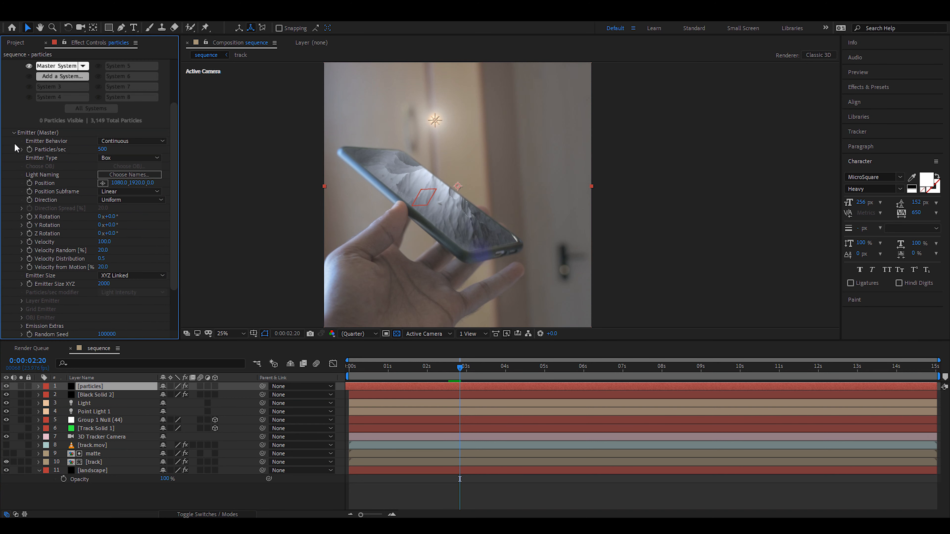
# Step: Reveal Track Solid 1's position and copy its X value, 726.7329, into Particular's emitter X position
pyautogui.click(101, 403)
pyautogui.click(111, 429)
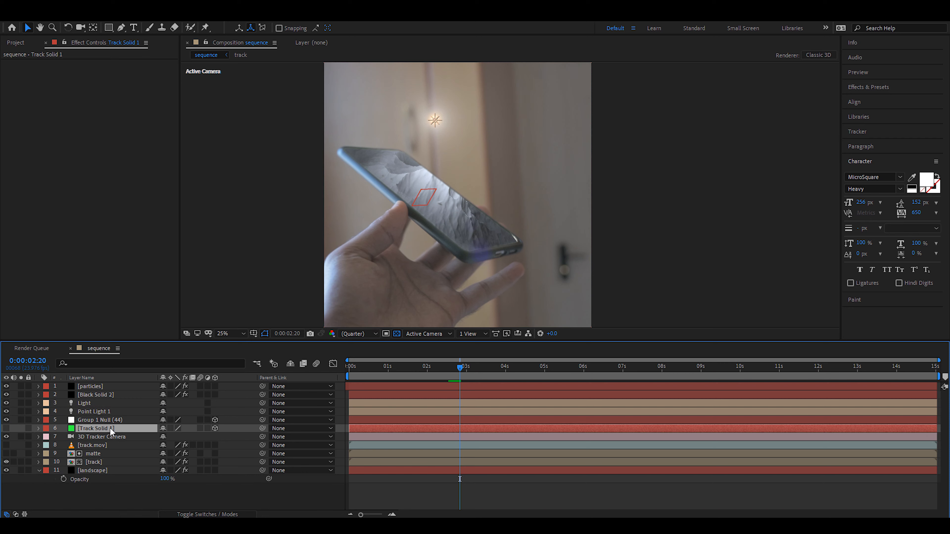
pyautogui.press('p')
pyautogui.click(163, 438)
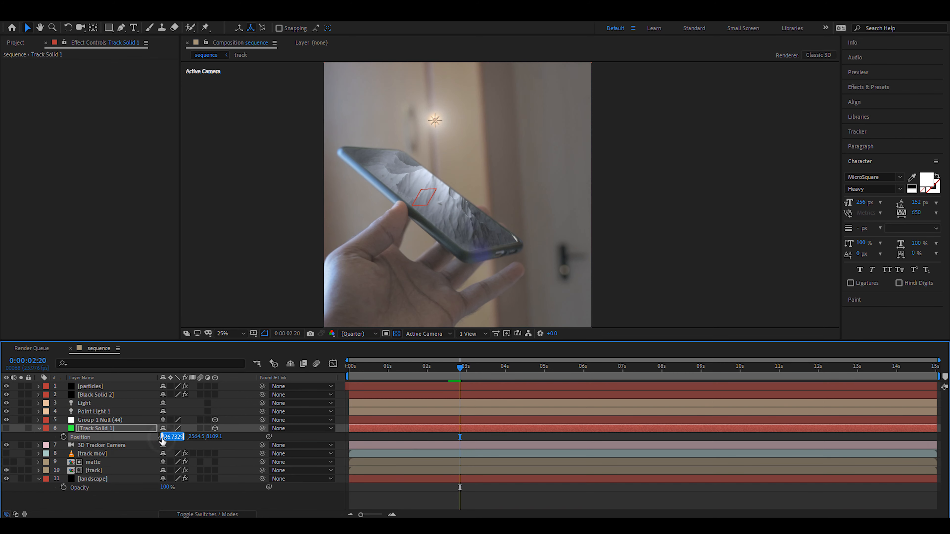
pyautogui.click(89, 387)
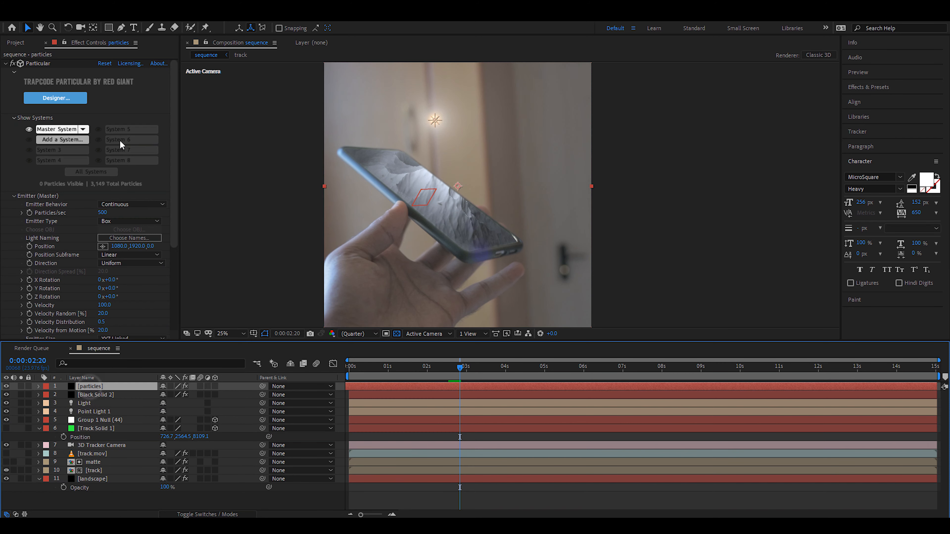
pyautogui.click(119, 247)
pyautogui.write('726.7329')
# Step: Copy Track Solid 1's Y position, 2564.5, into Particular's emitter Y position
pyautogui.click(183, 437)
pyautogui.hotkey('ctrl', 'c')
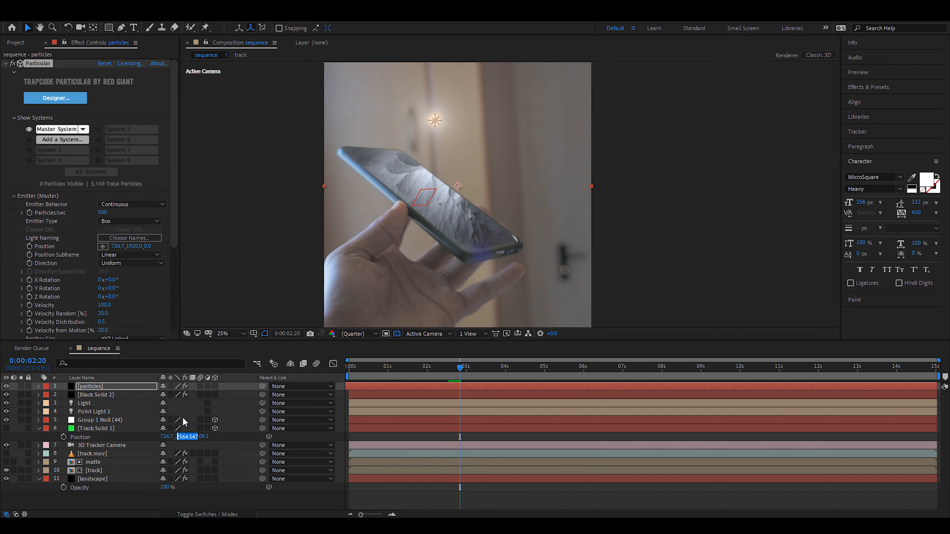
pyautogui.click(134, 246)
pyautogui.hotkey('ctrl', 'v')
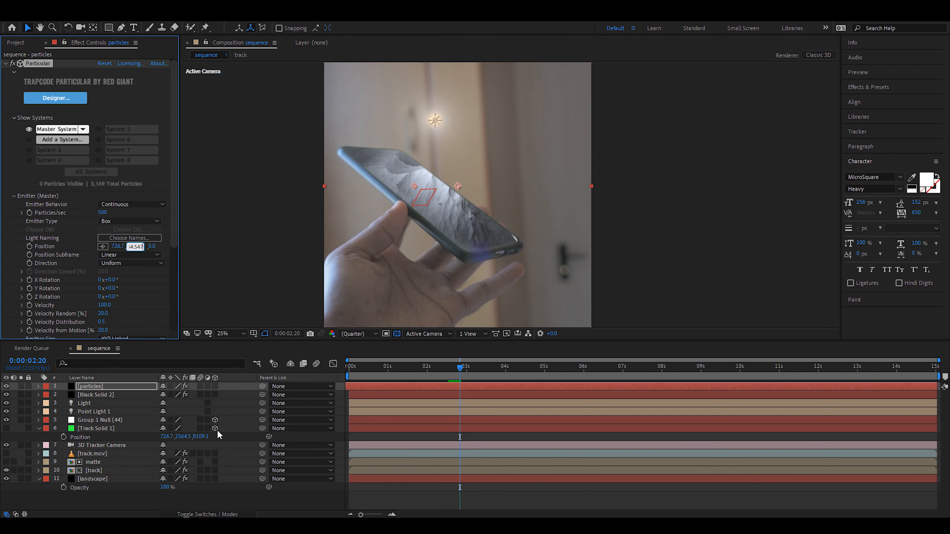
# Step: Copy Track Solid 1's Z position, 8109.0572, into Particular's emitter Z position and play a preview
pyautogui.click(205, 437)
pyautogui.click(149, 247)
pyautogui.write('8109.0572')
pyautogui.press('Return')
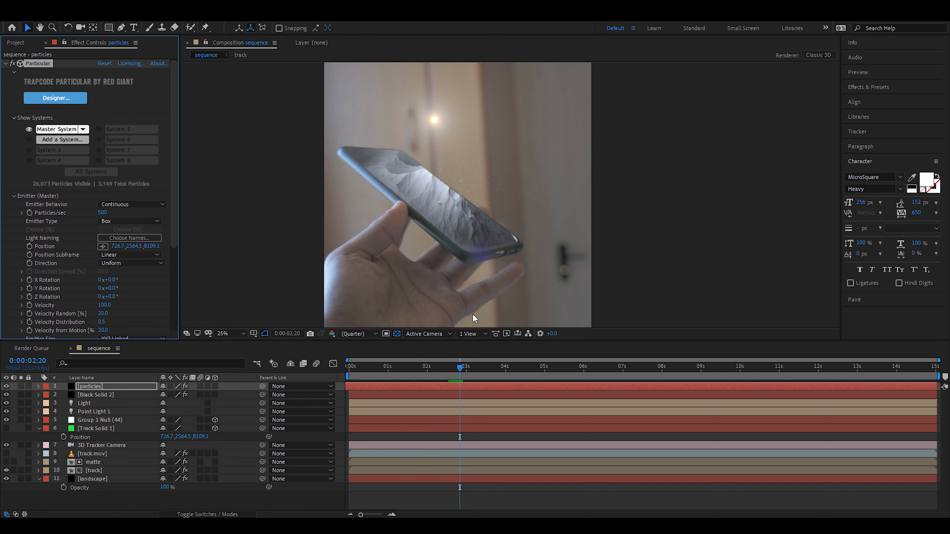
pyautogui.press('space')
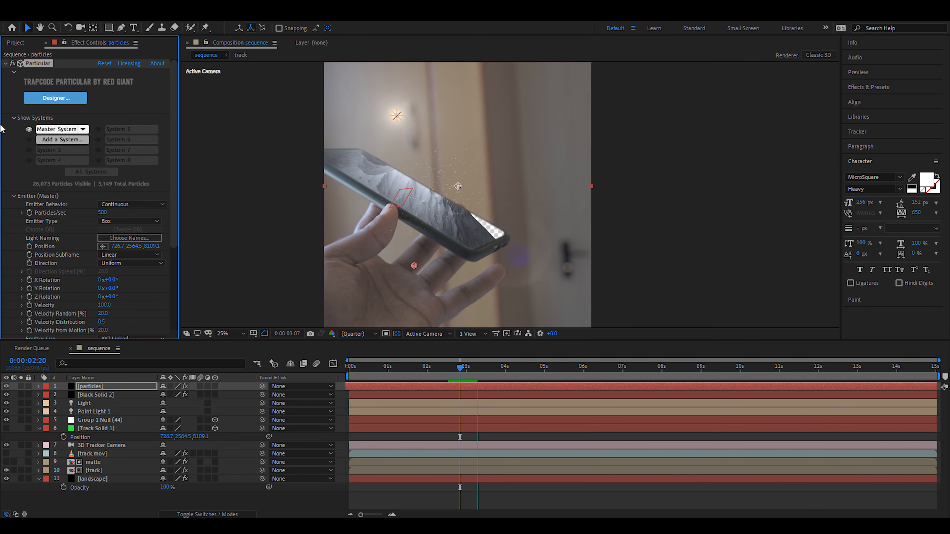
pyautogui.press('space')
# Step: Set the composition viewer to full resolution and increase Particular's Emitter Size XYZ to 3940
pyautogui.click(13, 196)
pyautogui.click(361, 332)
pyautogui.click(361, 388)
pyautogui.click(14, 204)
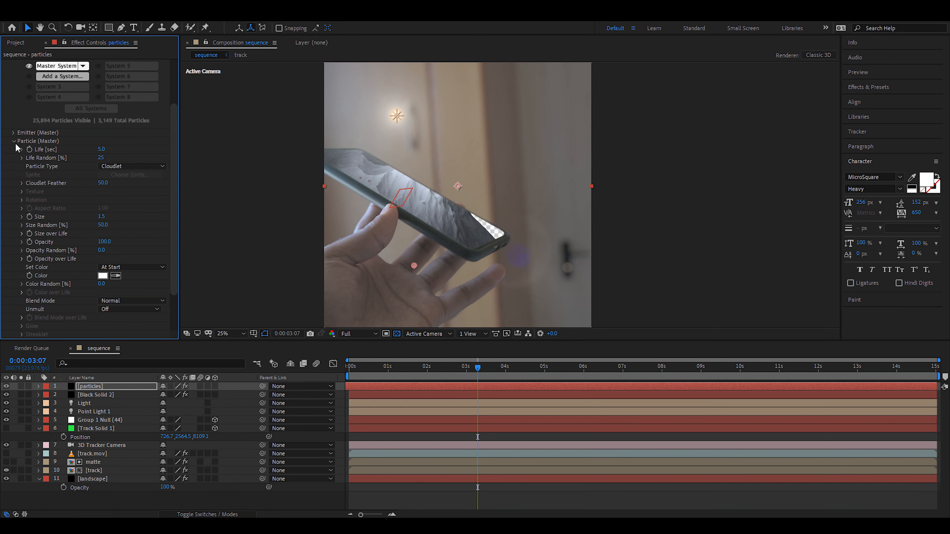
pyautogui.click(13, 133)
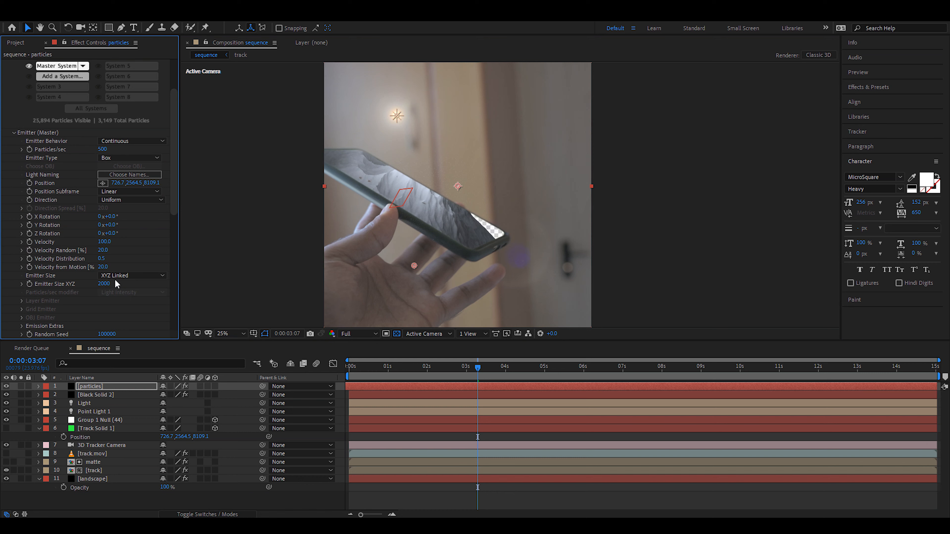
pyautogui.moveTo(104, 285); pyautogui.dragTo(173, 279)
# Step: Set the master particle size to 5 and enable motion blur for the particles layer and the composition
pyautogui.scroll(-4, 30, 241)
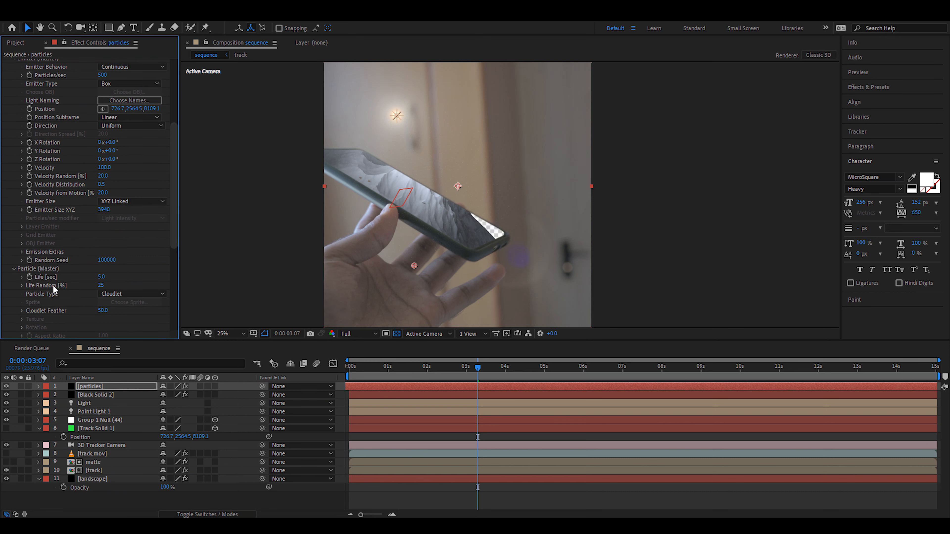
pyautogui.scroll(-4, 75, 286)
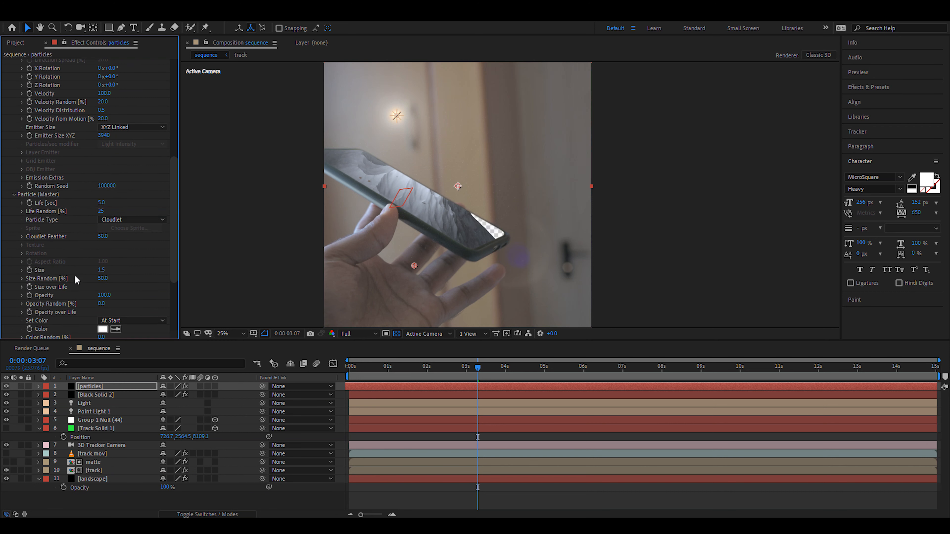
pyautogui.write('5')
pyautogui.press('Return')
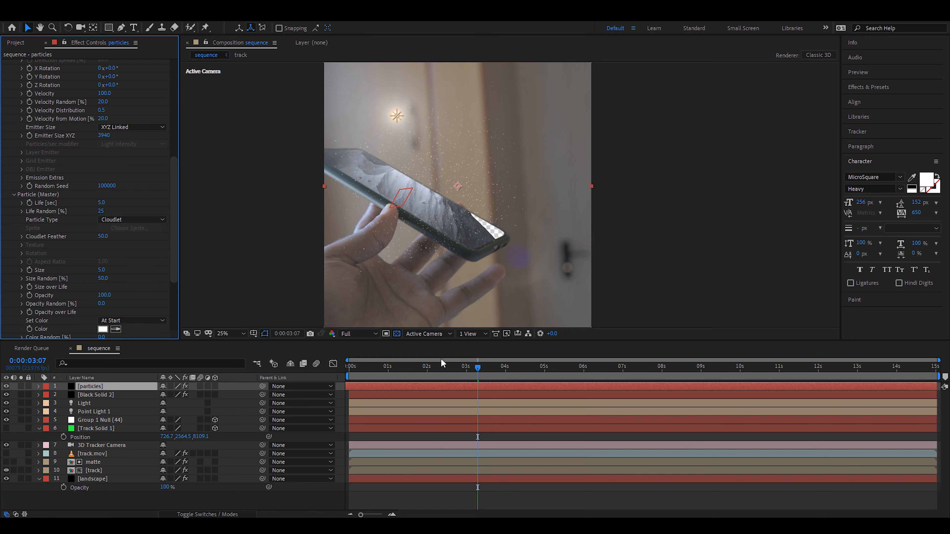
pyautogui.click(200, 387)
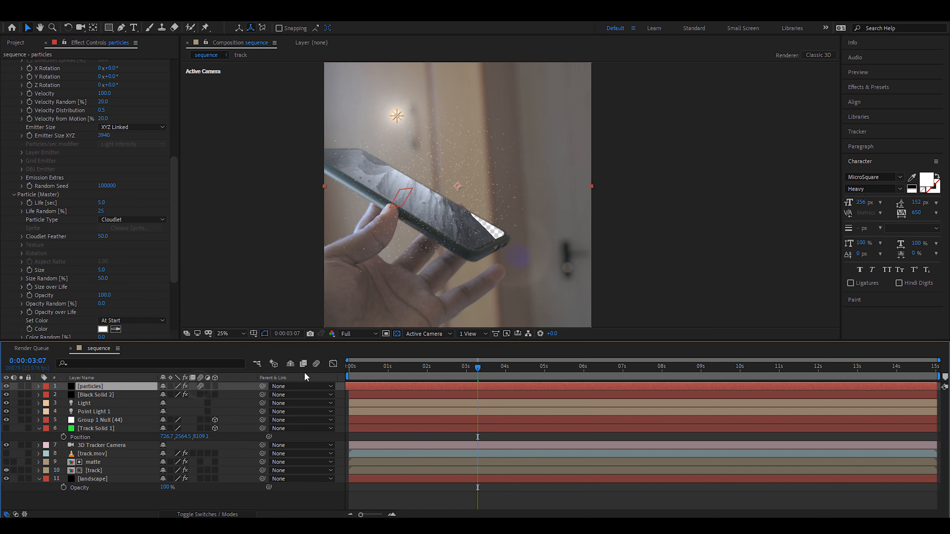
pyautogui.click(316, 364)
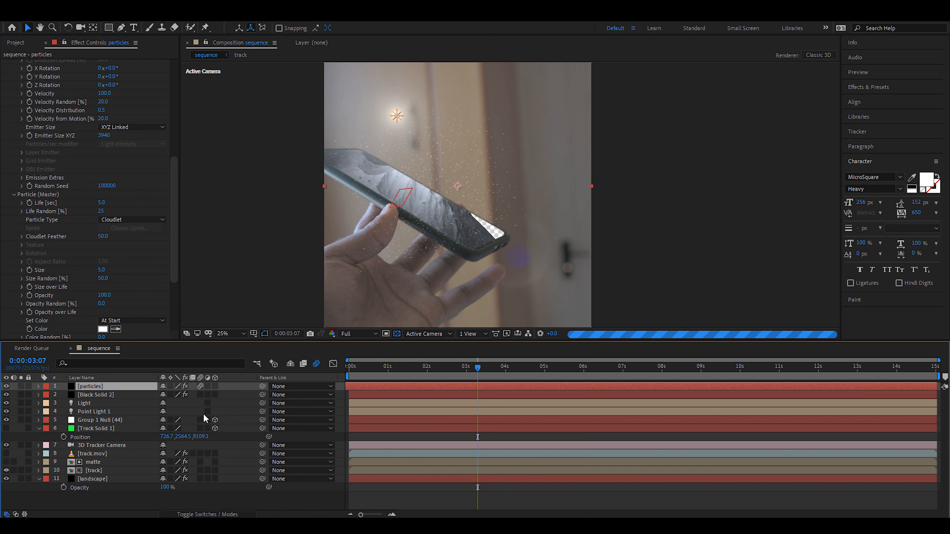
# Step: Rename the Black Solid 2 layer to "sun" and the particles layer to "snow"
pyautogui.click(109, 395)
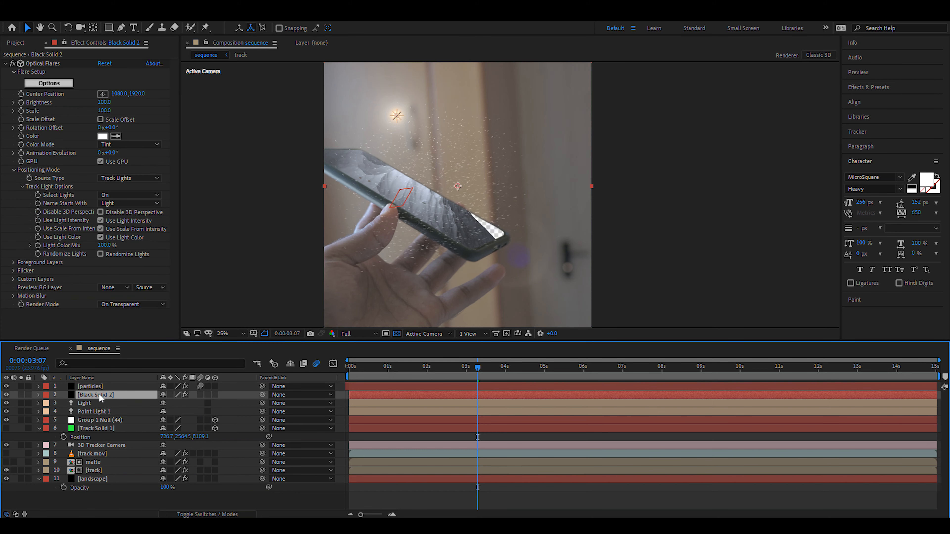
pyautogui.press('Return')
pyautogui.write('sun')
pyautogui.press('Return')
pyautogui.click(103, 385)
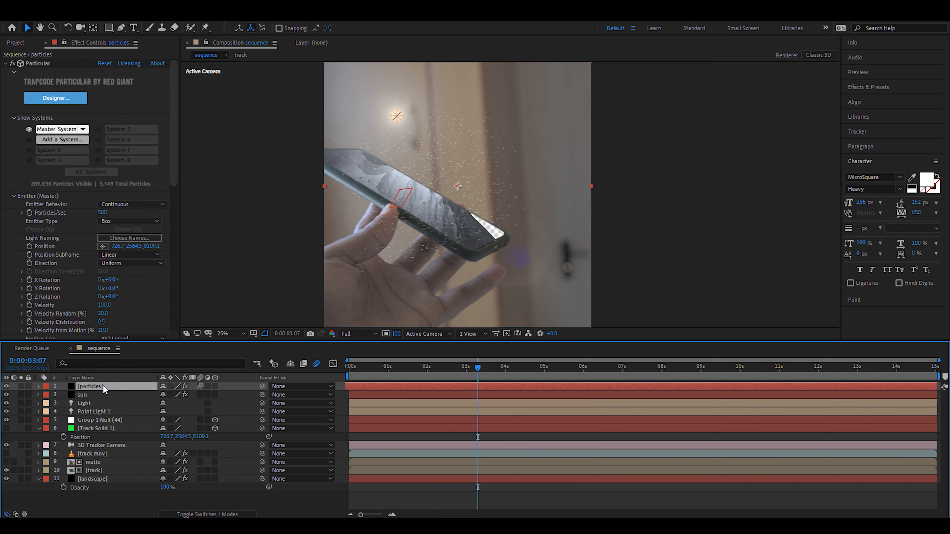
pyautogui.press('Return')
pyautogui.write('snow')
pyautogui.press('Return')
# Step: Enable motion blur on the landscape and sun layers, and preview the composition at a different viewer resolution
pyautogui.click(200, 479)
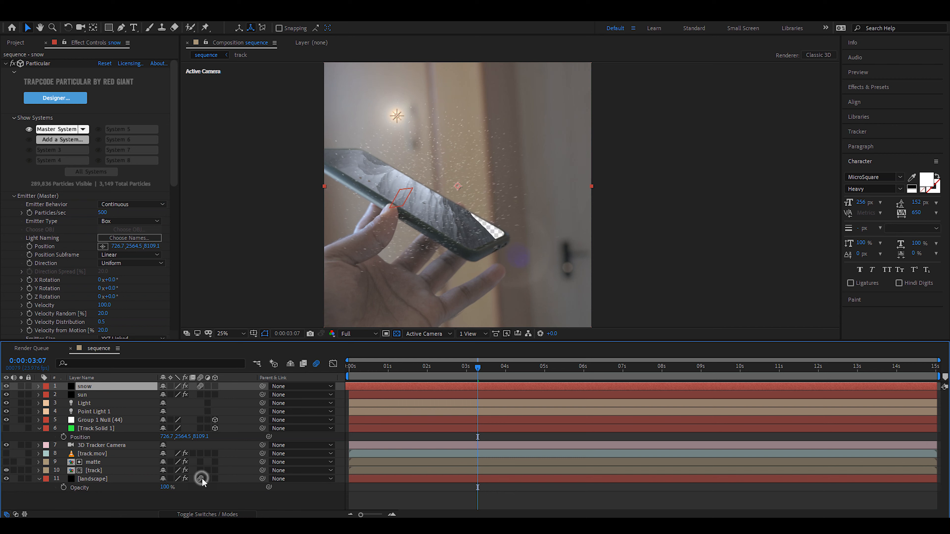
pyautogui.click(201, 395)
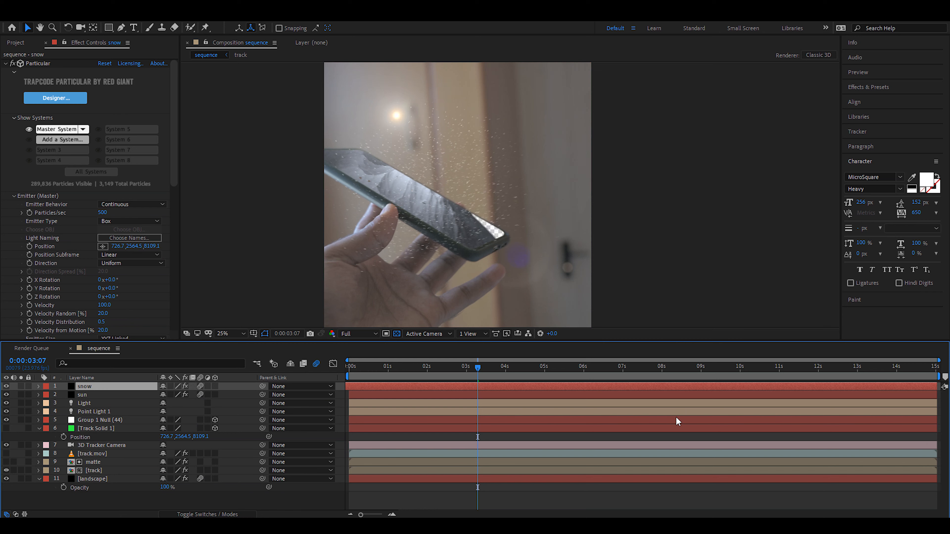
pyautogui.click(370, 334)
pyautogui.click(359, 405)
pyautogui.press('space')
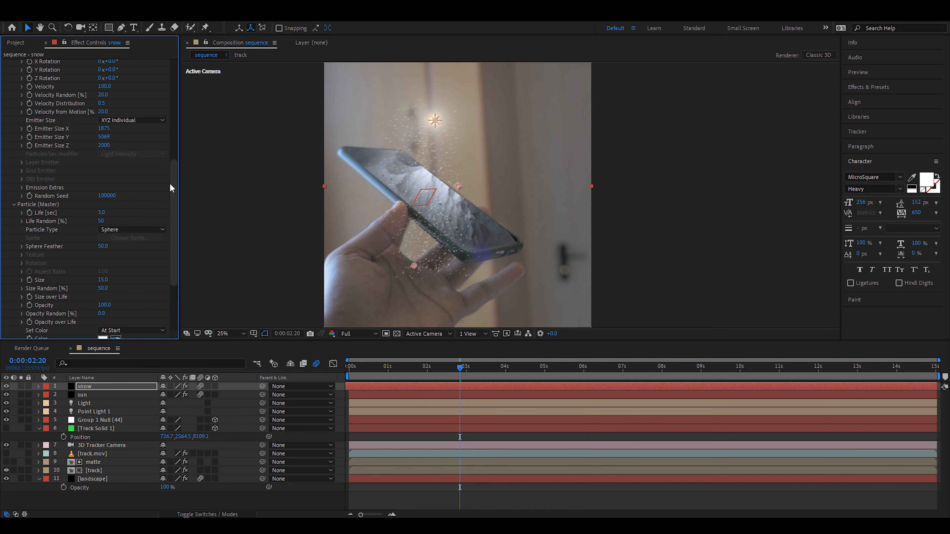
# Step: Set the snow emitter's X Rotation to -49° and check the particles at 0:00:01:07
pyautogui.scroll(10, 170, 183)
pyautogui.moveTo(172, 166); pyautogui.dragTo(174, 199)
pyautogui.moveTo(114, 220); pyautogui.dragTo(90, 217)
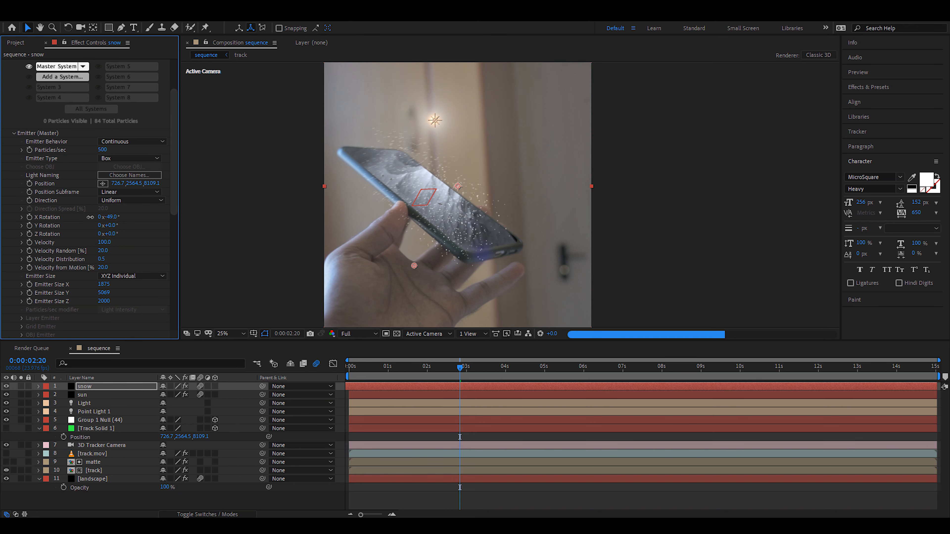
pyautogui.click(400, 371)
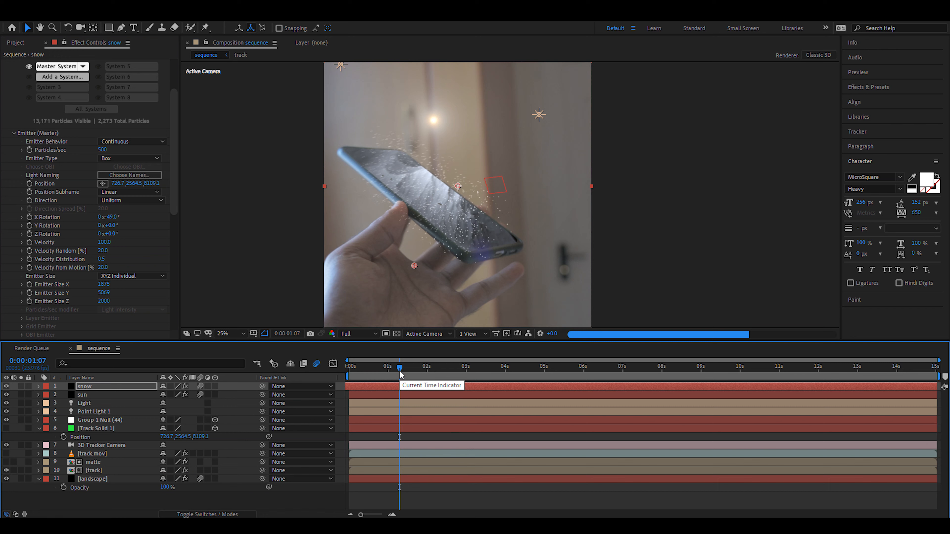
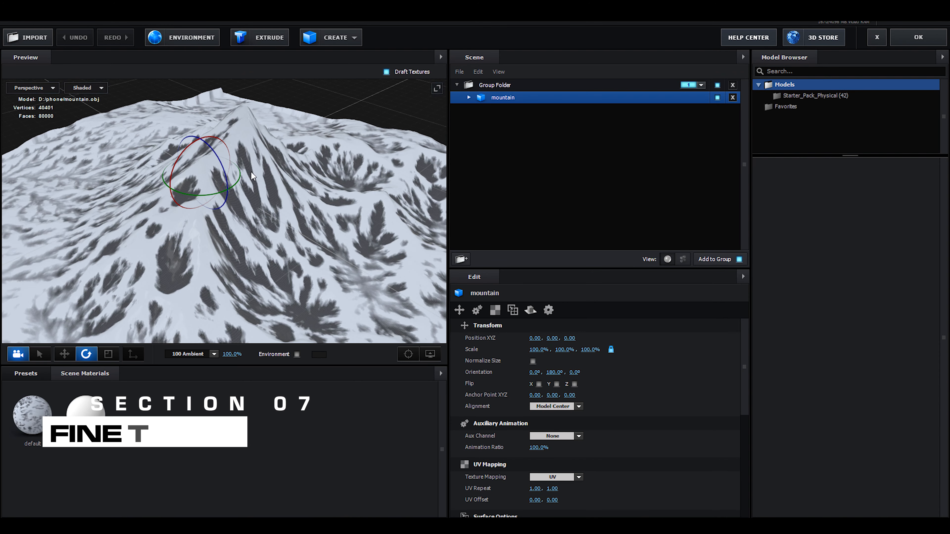
# Step: Lower the mountain model to a Y position of -0.65 in the Element scene and accept the scene setup
pyautogui.scroll(-5, 251, 171)
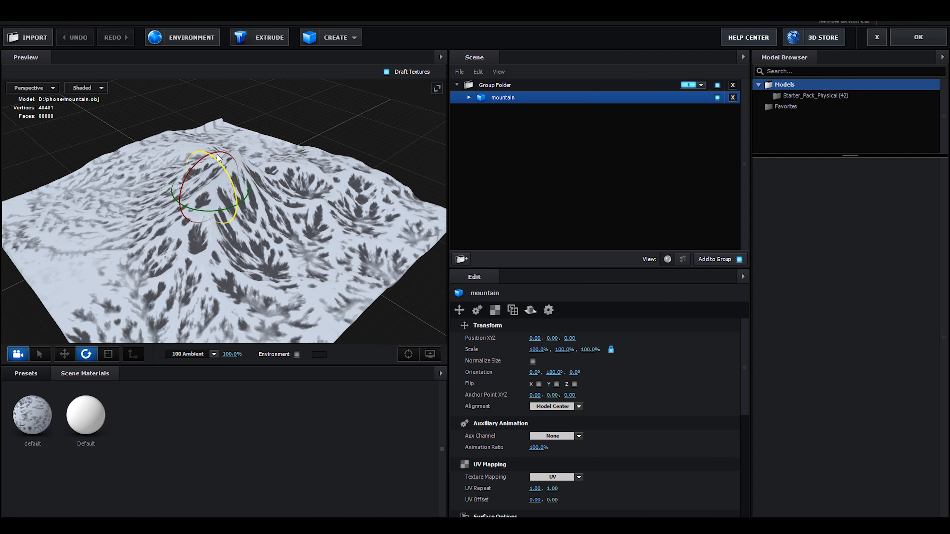
pyautogui.press('w')
pyautogui.moveTo(211, 159); pyautogui.dragTo(211, 206)
pyautogui.click(915, 45)
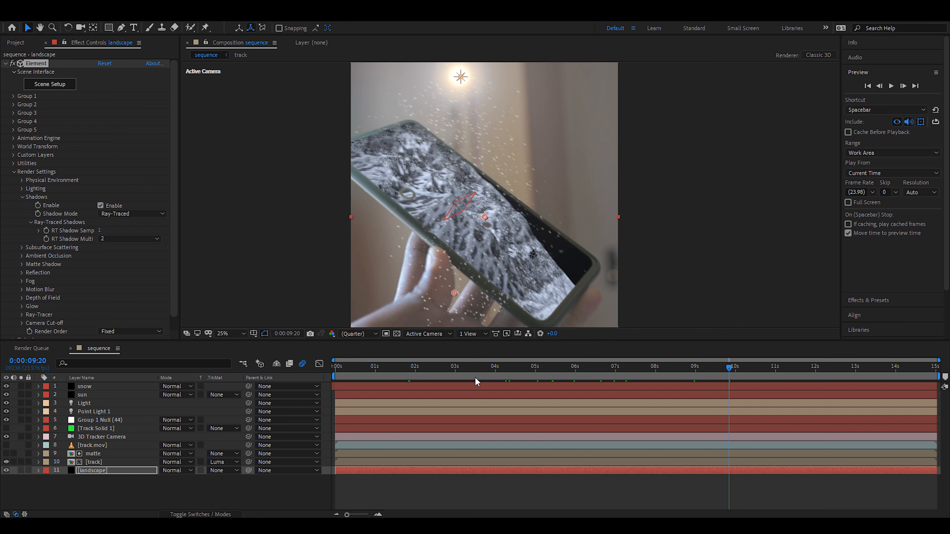
# Step: Reveal the rotation properties of Group 1 Null and adjust its orientation to 46.3° on X and 343.9° on Y
pyautogui.click(100, 421)
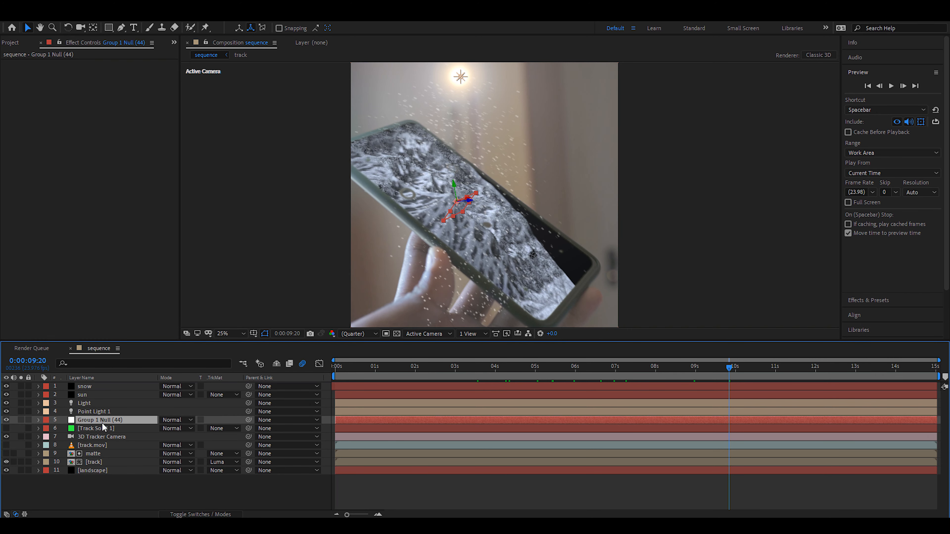
pyautogui.press('r')
pyautogui.moveTo(180, 430); pyautogui.dragTo(176, 434)
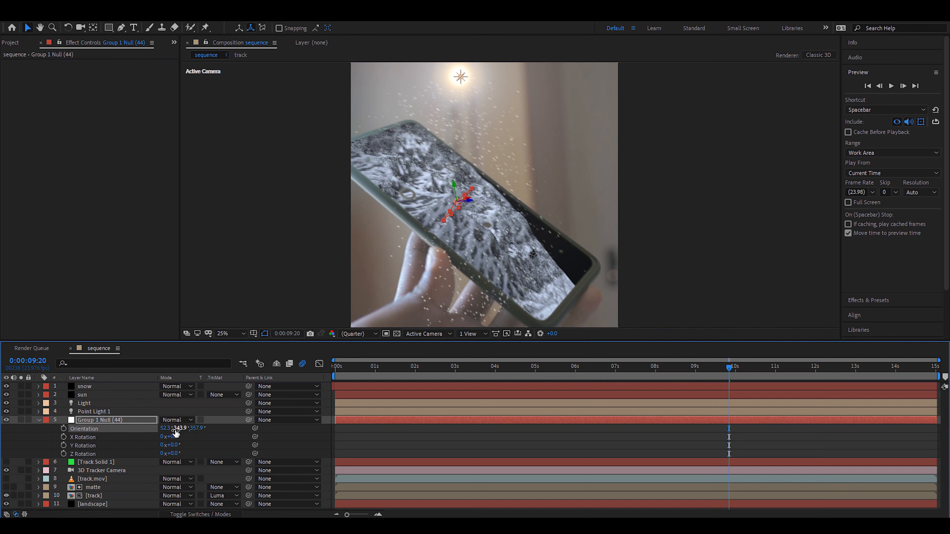
pyautogui.moveTo(195, 428); pyautogui.dragTo(199, 429)
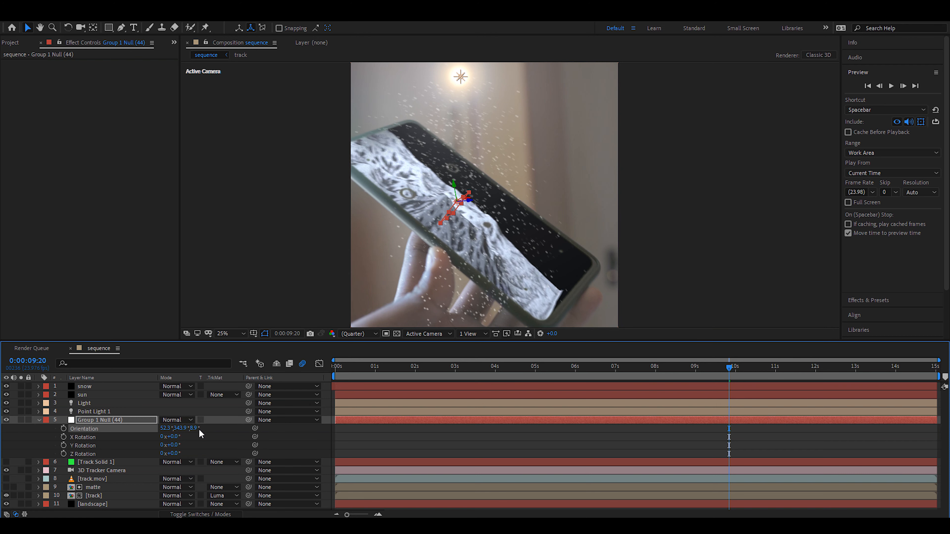
pyautogui.hotkey('ctrl', 'z')
pyautogui.moveTo(161, 428); pyautogui.dragTo(159, 429)
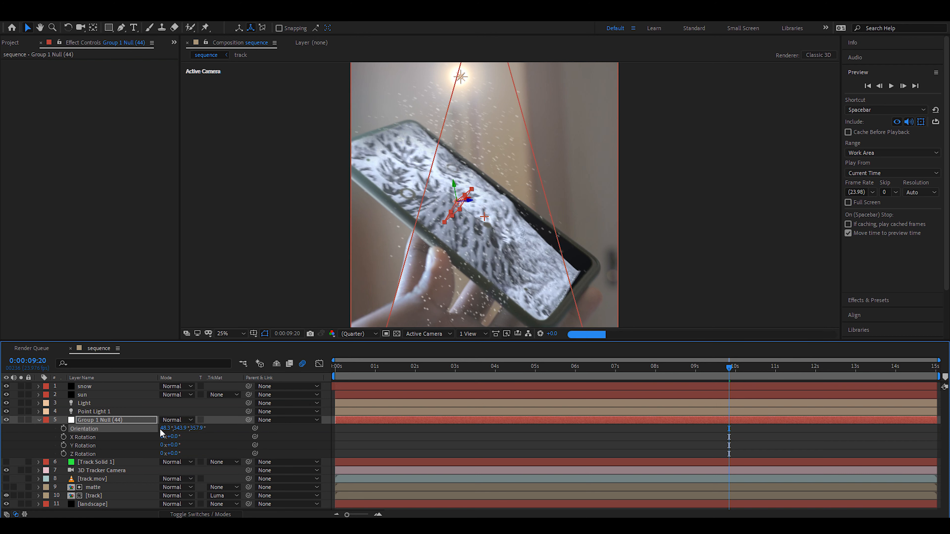
pyautogui.hotkey('ctrl', 'z')
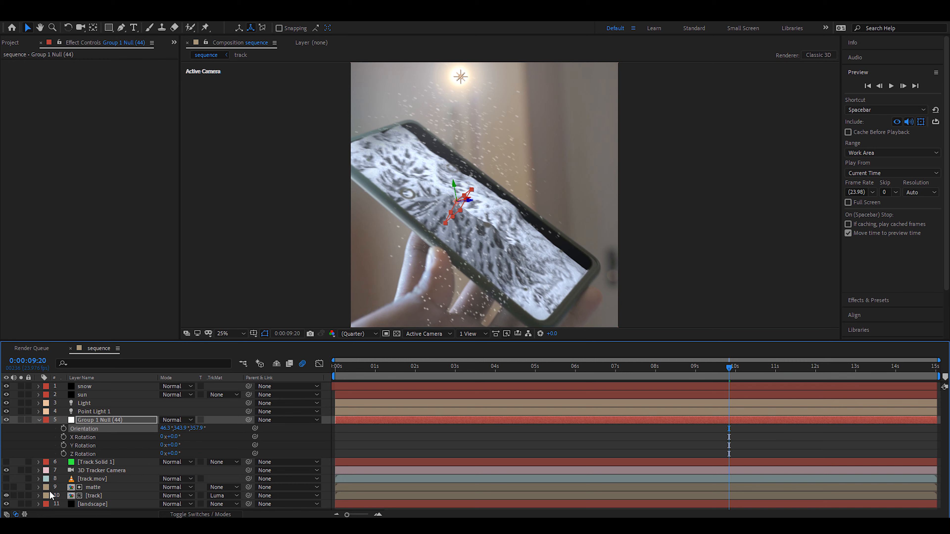
# Step: Reopen the landscape layer's Element scene setup and add a plane primitive to the group folder
pyautogui.click(87, 506)
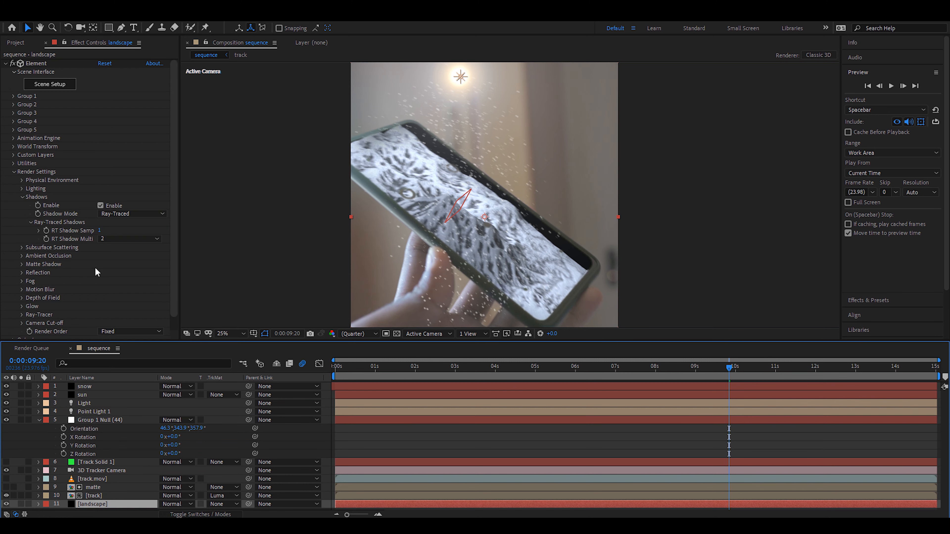
pyautogui.click(60, 87)
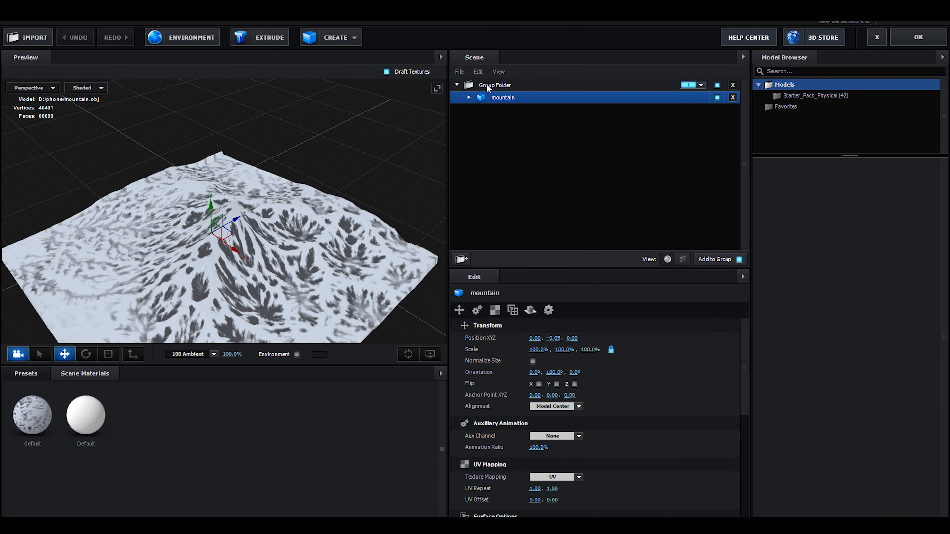
pyautogui.click(355, 39)
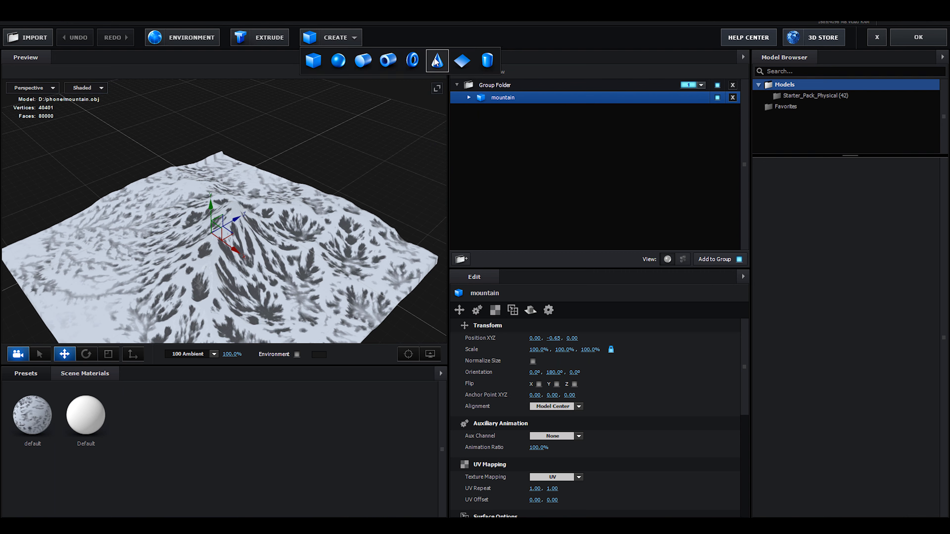
pyautogui.click(462, 61)
# Step: Rotate the new plane upright by setting its X orientation to 270°
pyautogui.press('r')
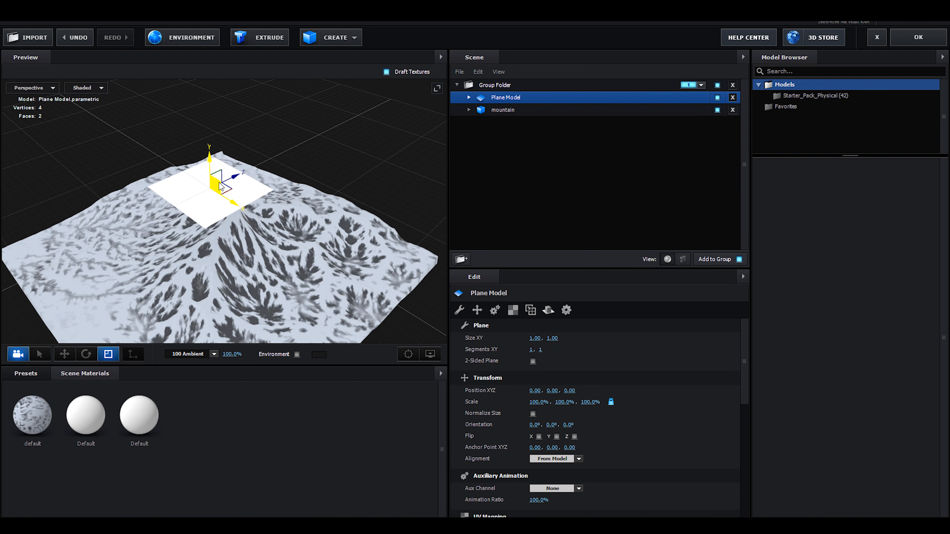
pyautogui.press('e')
pyautogui.moveTo(200, 163); pyautogui.dragTo(152, 235)
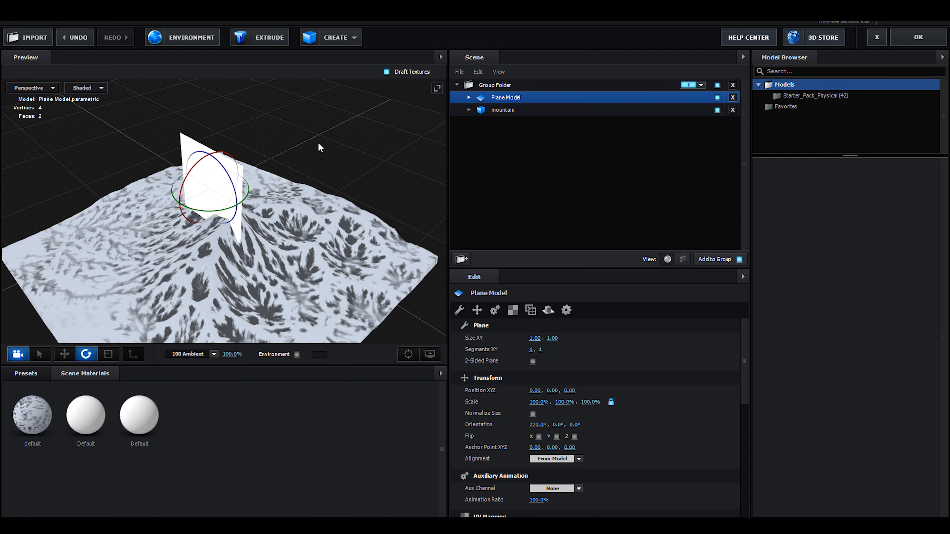
# Step: Enable Draw Backfaces on the plane's Default material
pyautogui.moveTo(320, 146); pyautogui.dragTo(57, 341)
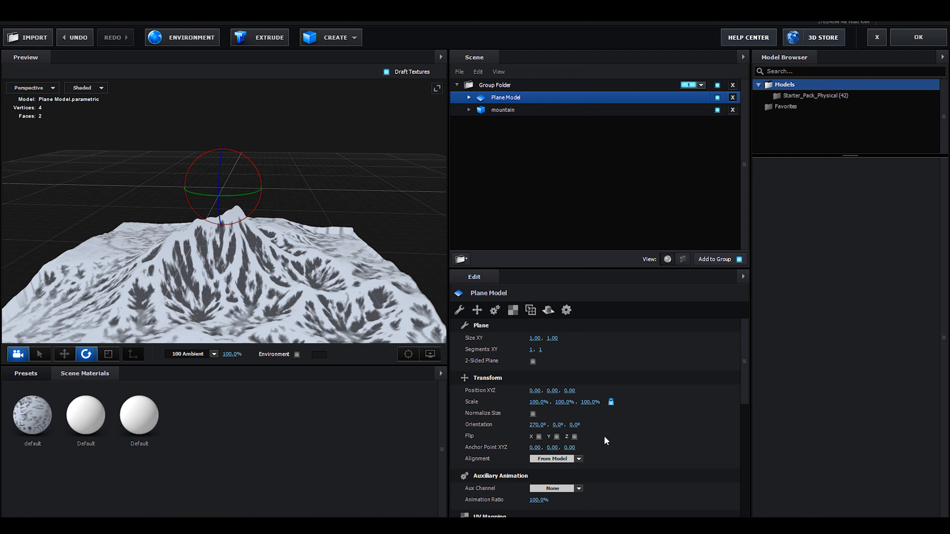
pyautogui.click(139, 414)
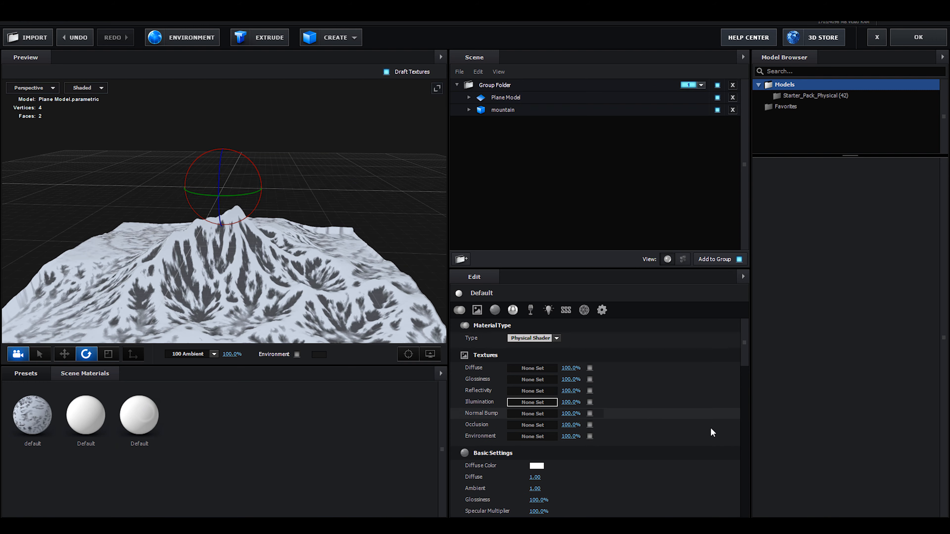
pyautogui.moveTo(744, 342); pyautogui.dragTo(737, 502)
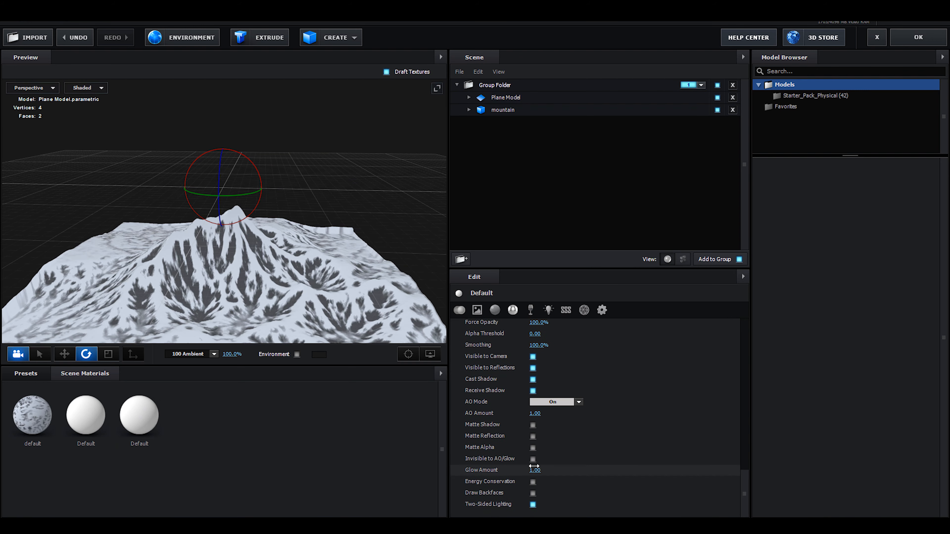
pyautogui.click(533, 493)
# Step: Move the upright plane back behind the mountain peak and lower it into the terrain
pyautogui.moveTo(287, 176)
pyautogui.mouseDown()
pyautogui.moveTo(297, 173)
pyautogui.moveTo(315, 201)
pyautogui.mouseUp()
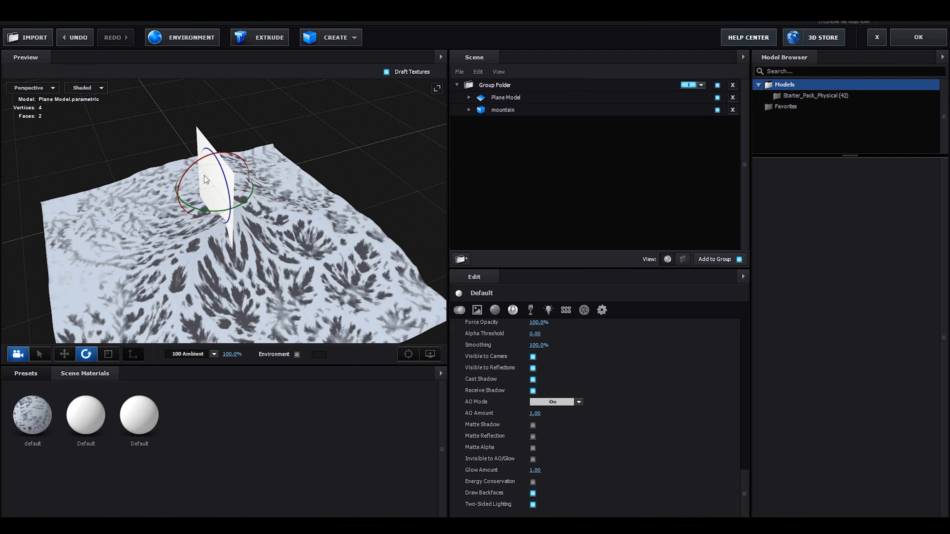
pyautogui.press('w')
pyautogui.moveTo(234, 195); pyautogui.dragTo(332, 176)
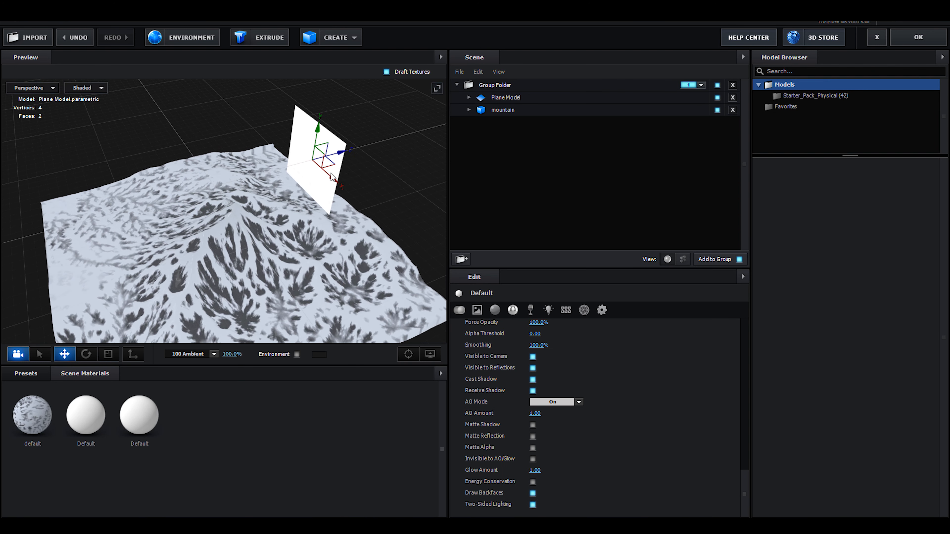
pyautogui.moveTo(316, 138); pyautogui.dragTo(309, 177)
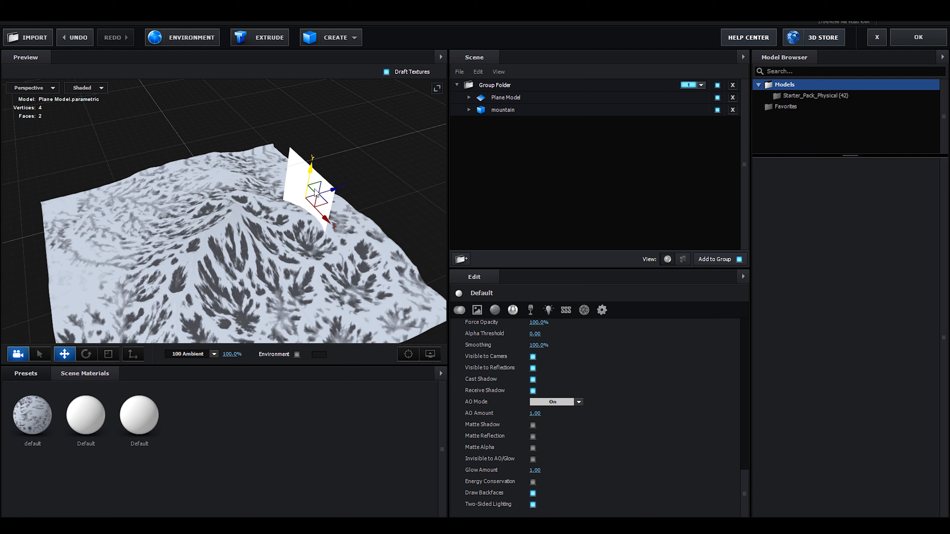
# Step: Widen the plane to an X size of 3.85 and move it farther back to a Z position of 1.77
pyautogui.scroll(6, 532, 342)
pyautogui.scroll(10, 532, 345)
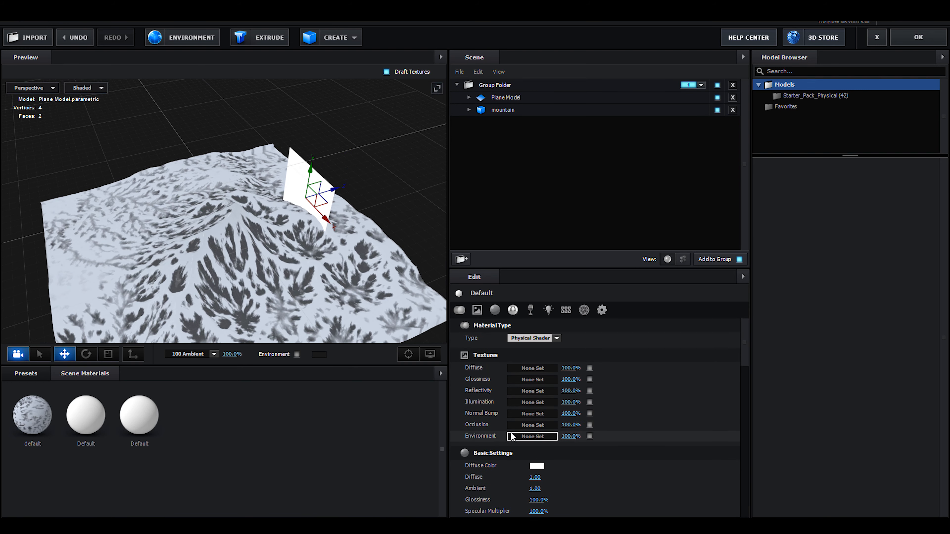
pyautogui.click(513, 98)
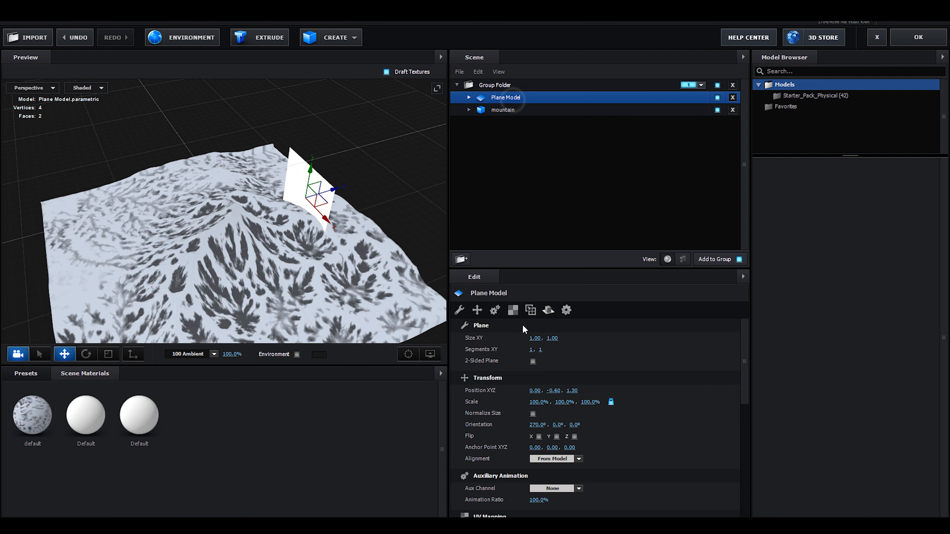
pyautogui.moveTo(534, 338); pyautogui.dragTo(698, 365)
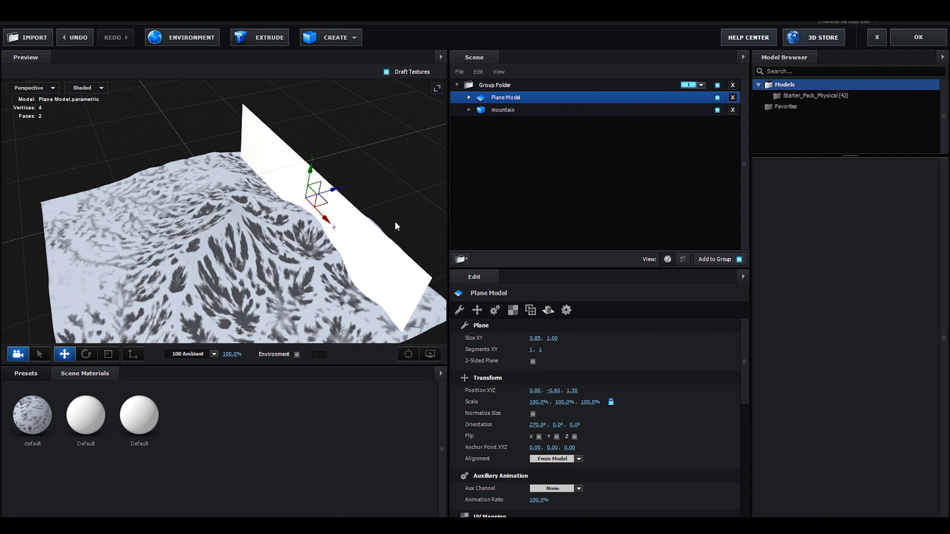
pyautogui.moveTo(339, 196); pyautogui.dragTo(368, 193)
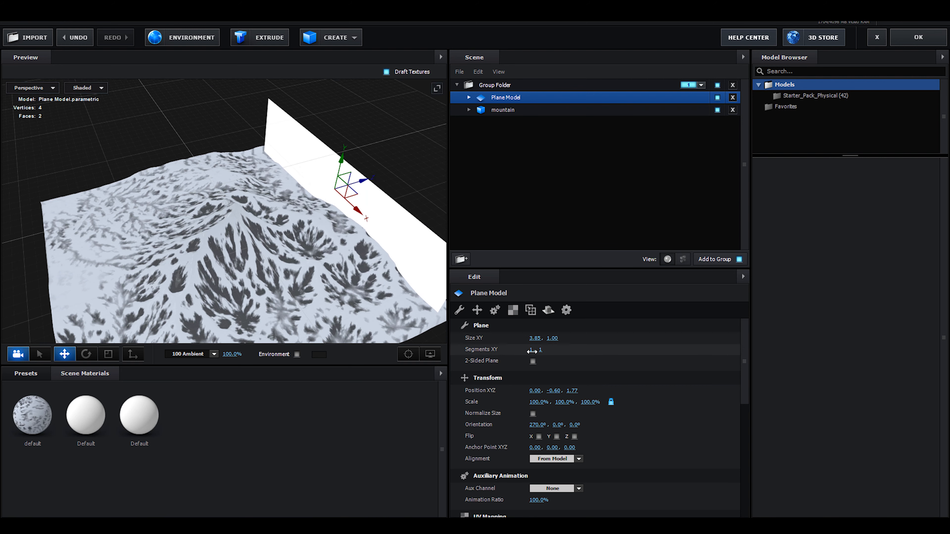
# Step: Give the plane's Default material a reflectivity intensity of 31% and a 666666 grey diffuse color
pyautogui.click(139, 414)
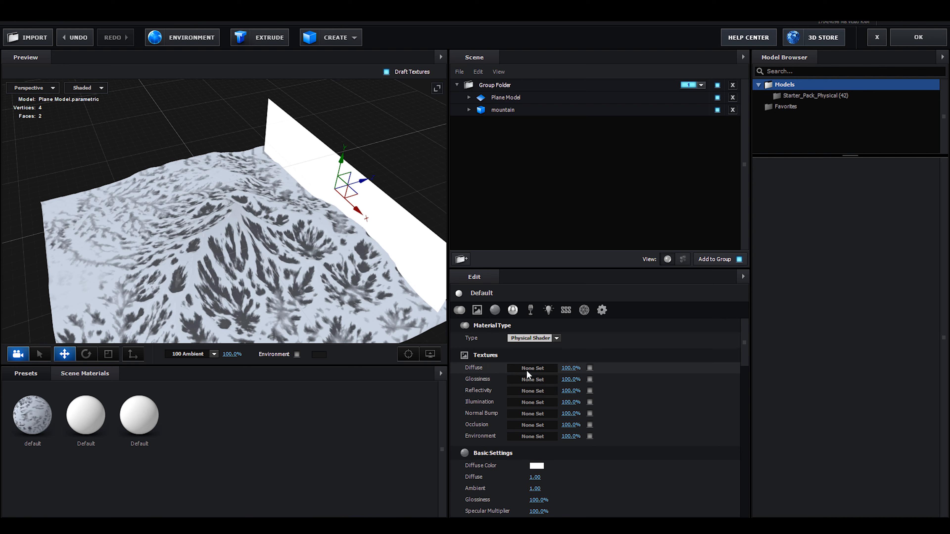
pyautogui.scroll(-3, 540, 375)
pyautogui.moveTo(537, 395); pyautogui.dragTo(571, 393)
pyautogui.scroll(-2, 537, 415)
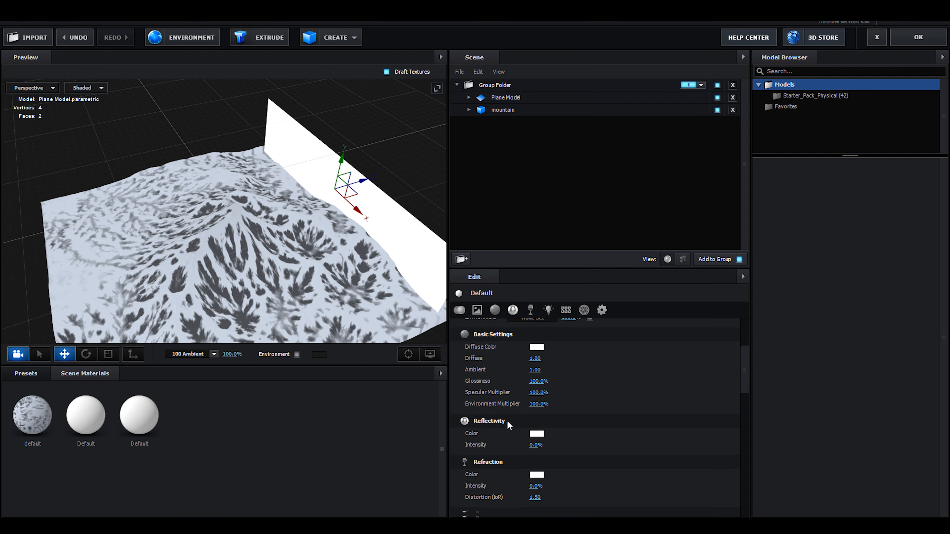
pyautogui.moveTo(536, 426); pyautogui.dragTo(548, 425)
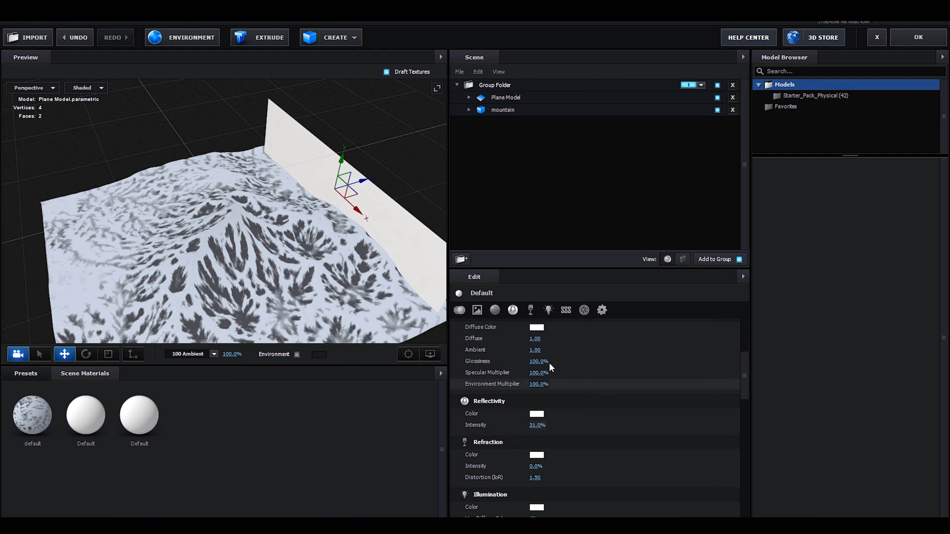
pyautogui.click(537, 328)
pyautogui.moveTo(488, 319); pyautogui.dragTo(412, 356)
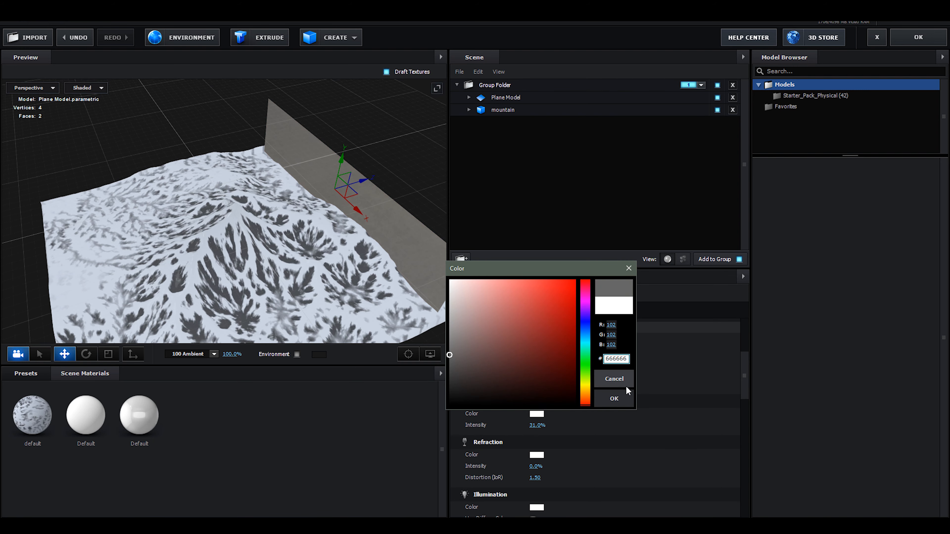
pyautogui.click(621, 399)
# Step: Set the plane model's Reflect Mode to Mirror Surface
pyautogui.moveTo(363, 152); pyautogui.dragTo(405, 102)
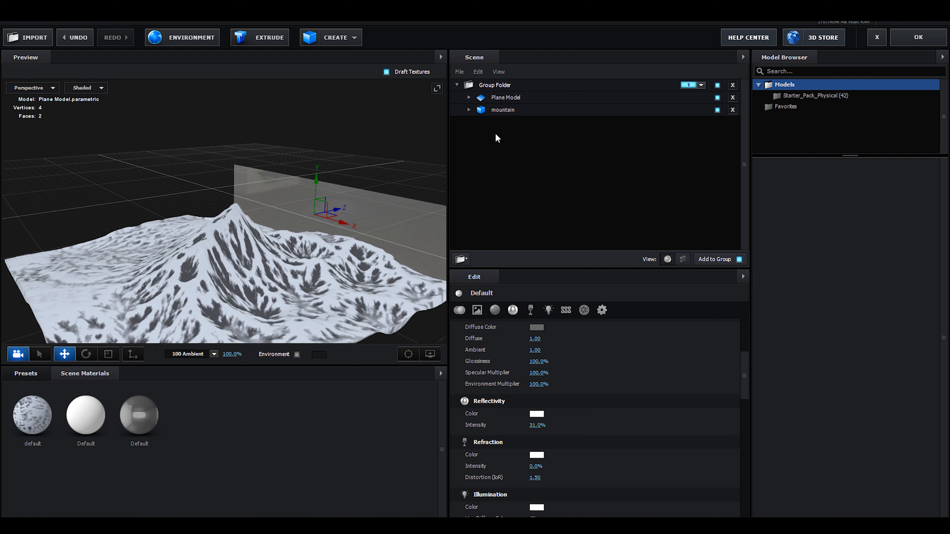
pyautogui.click(504, 100)
pyautogui.scroll(-10, 593, 366)
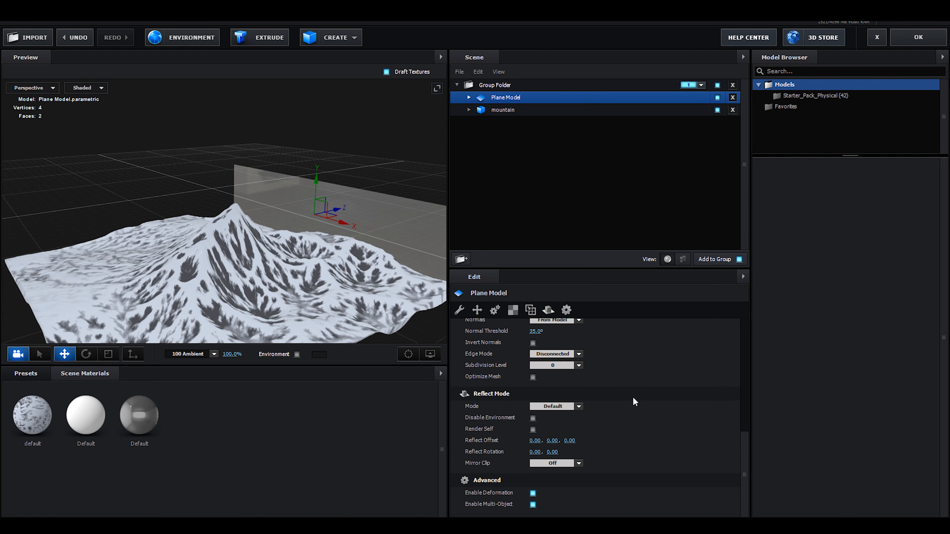
pyautogui.click(579, 406)
pyautogui.click(569, 429)
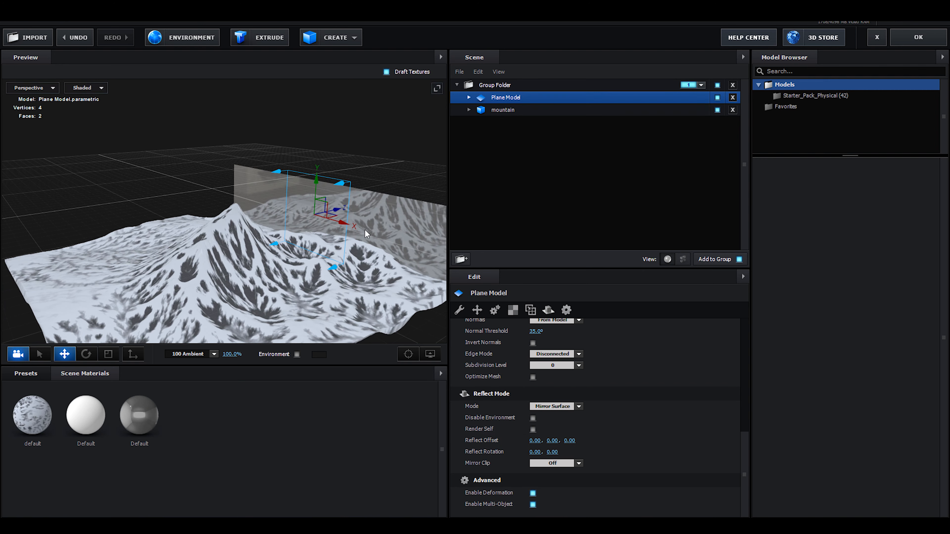
# Step: Raise the reflectivity intensity of the plane's material to 63%
pyautogui.scroll(5, 606, 331)
pyautogui.scroll(3, 606, 329)
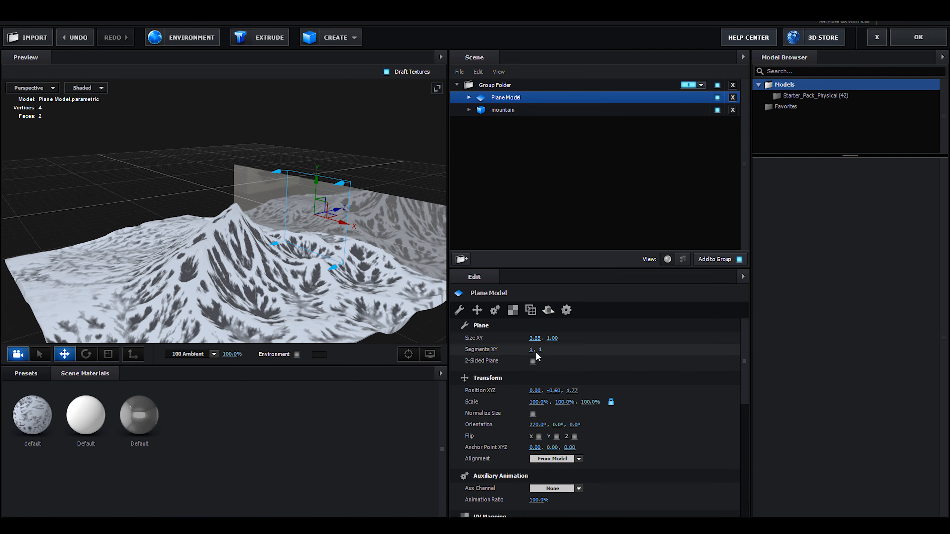
pyautogui.click(139, 414)
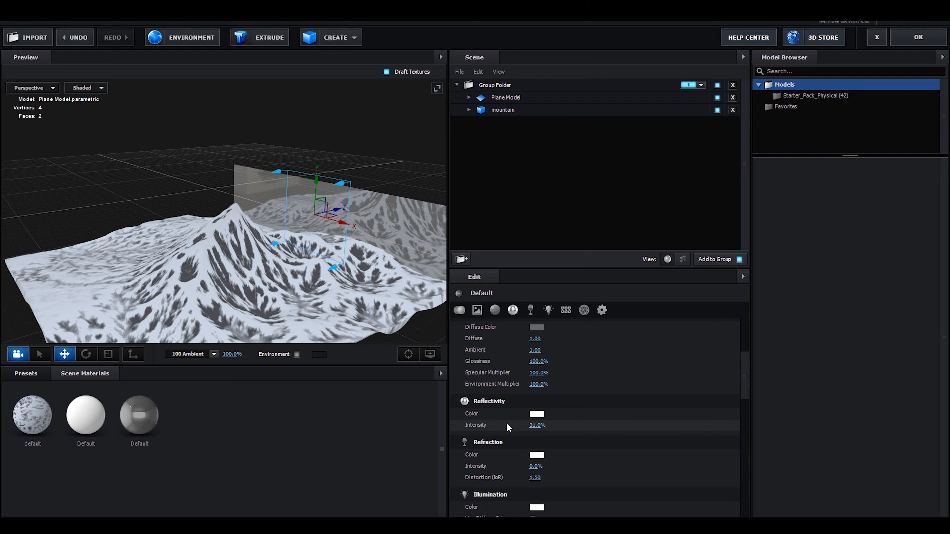
pyautogui.moveTo(537, 425); pyautogui.dragTo(564, 417)
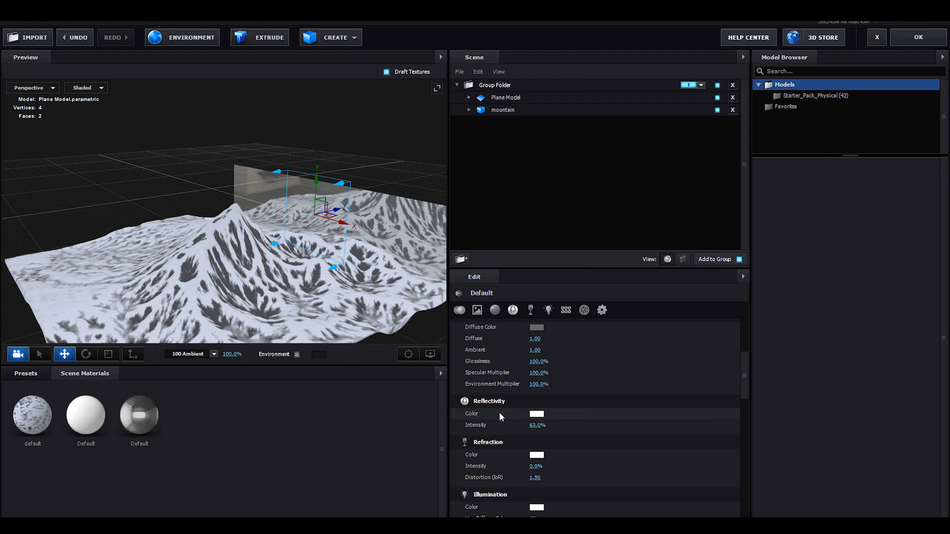
# Step: Load coral_ground_02_rough_2k.jpg from the Coral ground folder as the plane material's reflectivity texture and apply the scene
pyautogui.scroll(4, 511, 445)
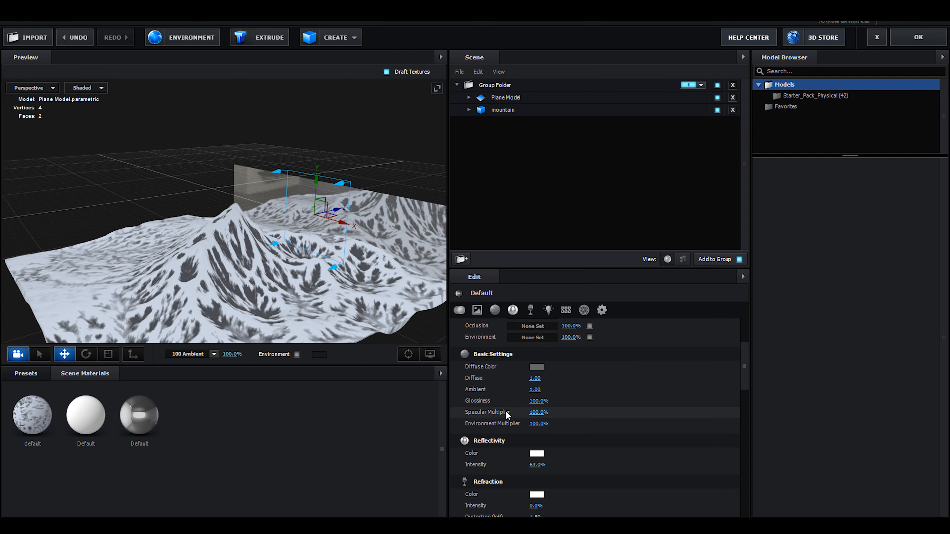
pyautogui.scroll(4, 508, 417)
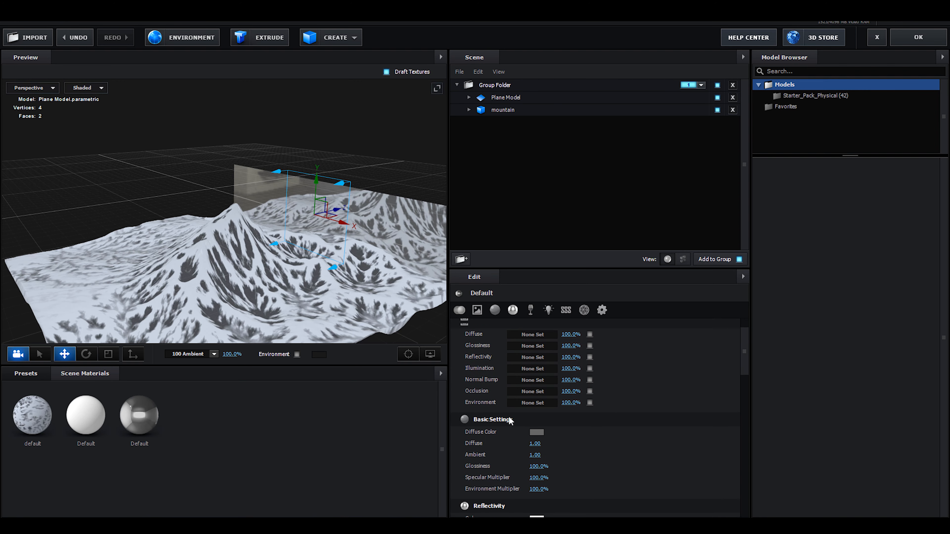
pyautogui.click(537, 389)
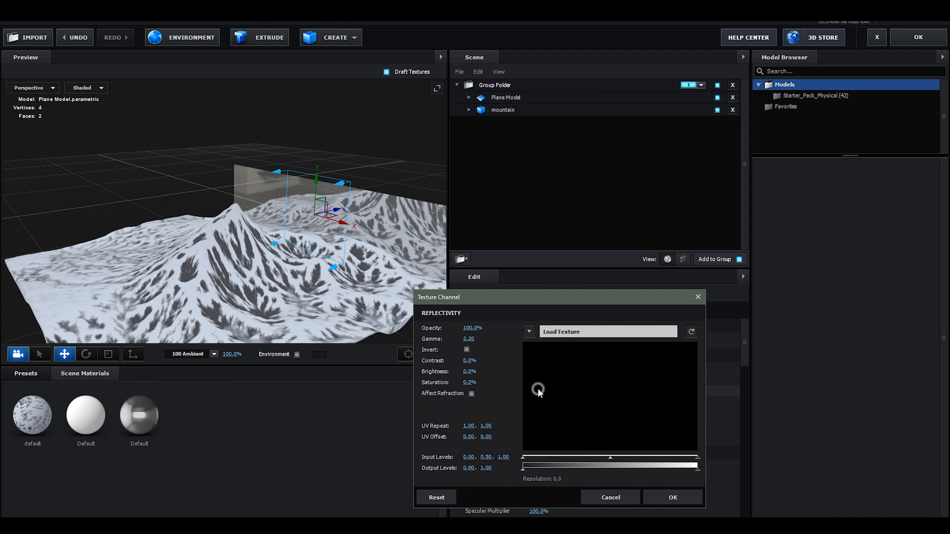
pyautogui.click(579, 331)
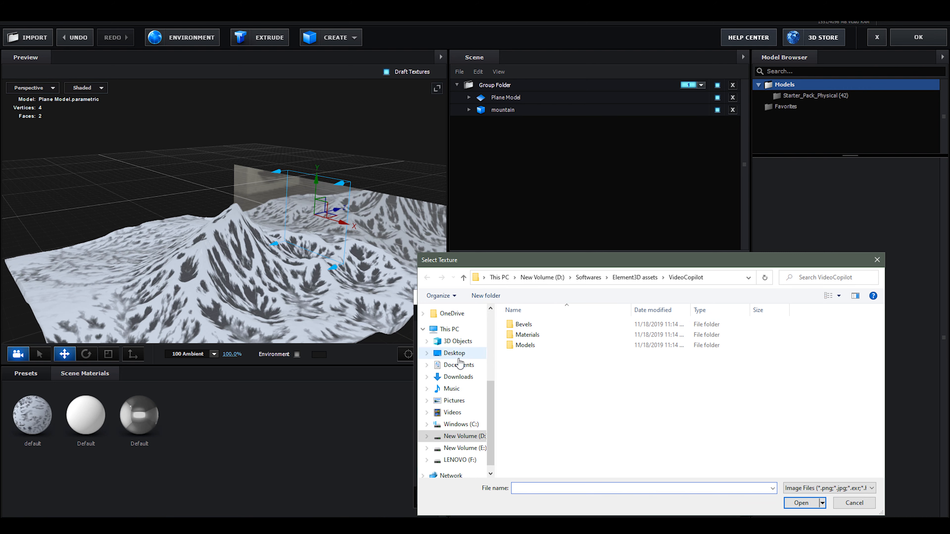
pyautogui.scroll(4, 458, 361)
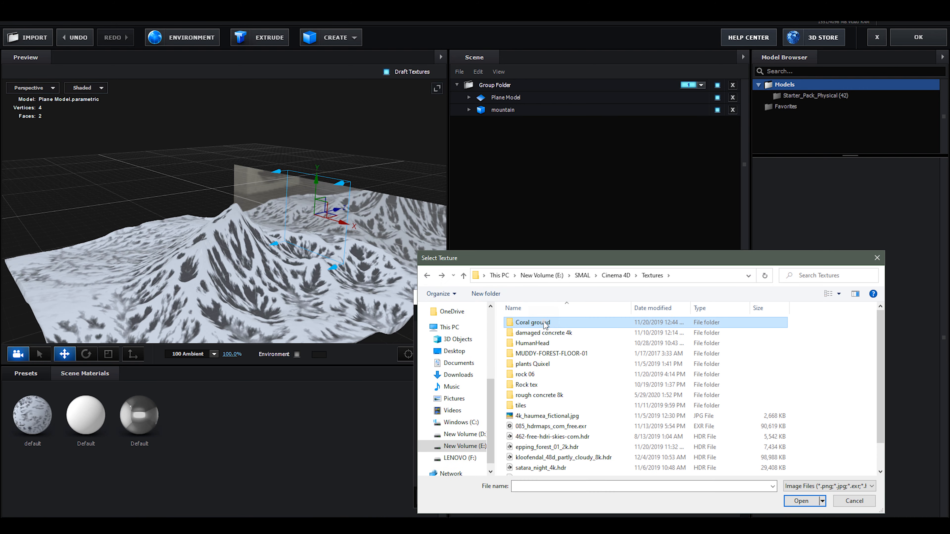
pyautogui.doubleClick(545, 324)
pyautogui.doubleClick(673, 321)
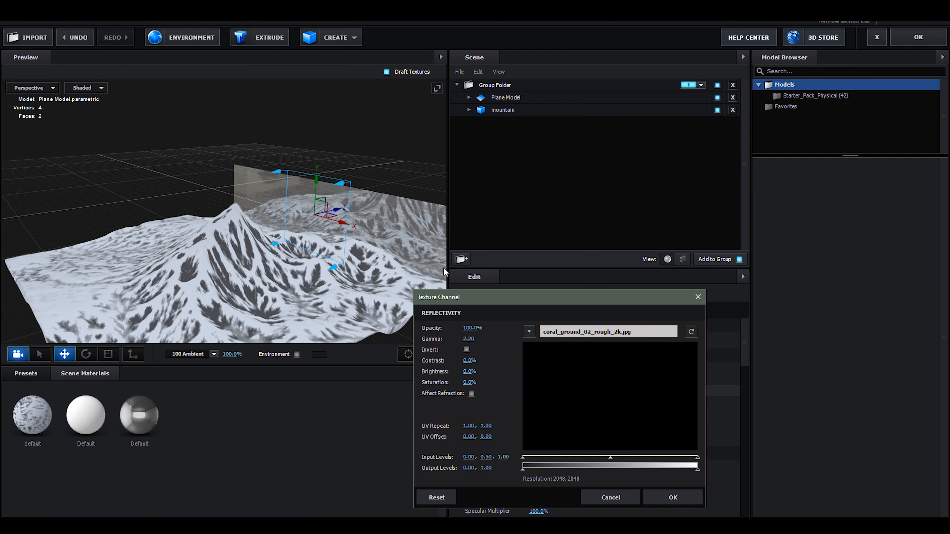
pyautogui.click(669, 500)
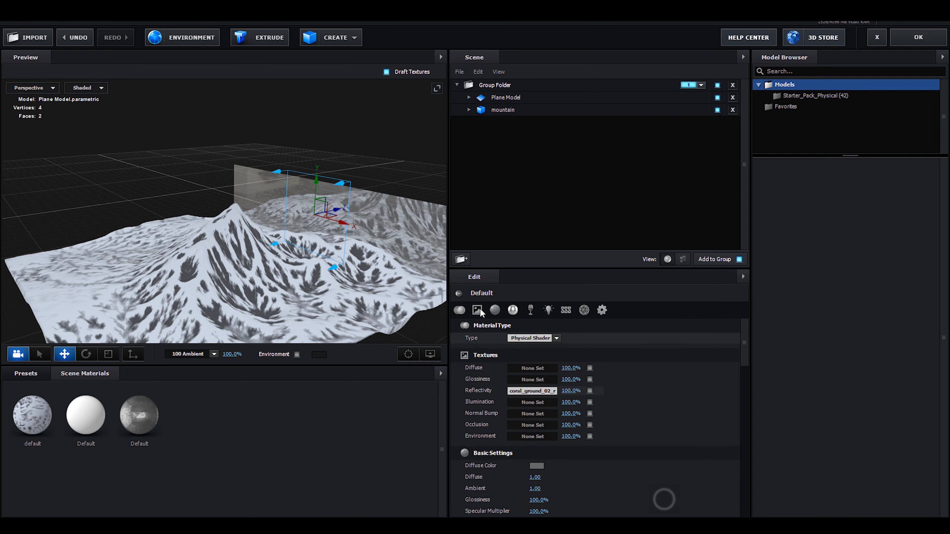
pyautogui.moveTo(396, 150)
pyautogui.mouseDown()
pyautogui.moveTo(394, 134)
pyautogui.moveTo(408, 136)
pyautogui.moveTo(404, 153)
pyautogui.mouseUp()
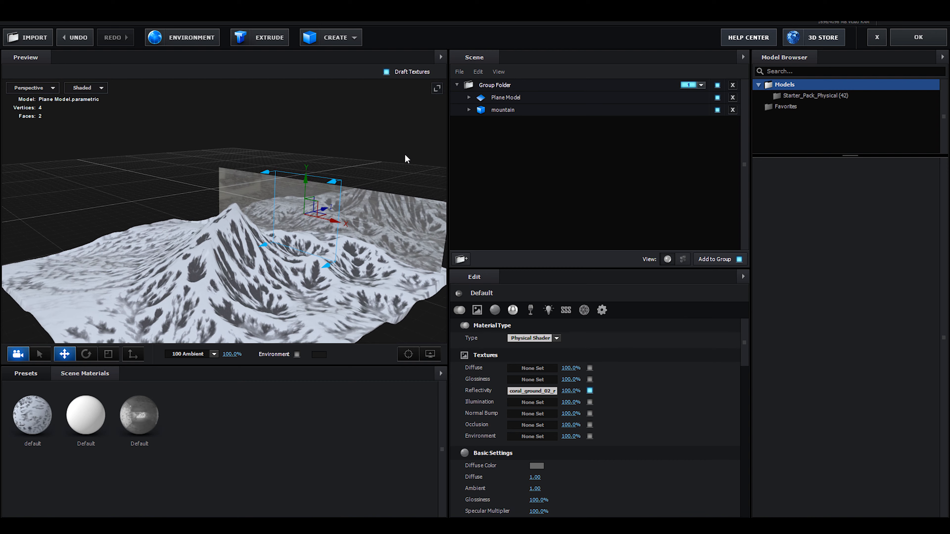
pyautogui.click(918, 37)
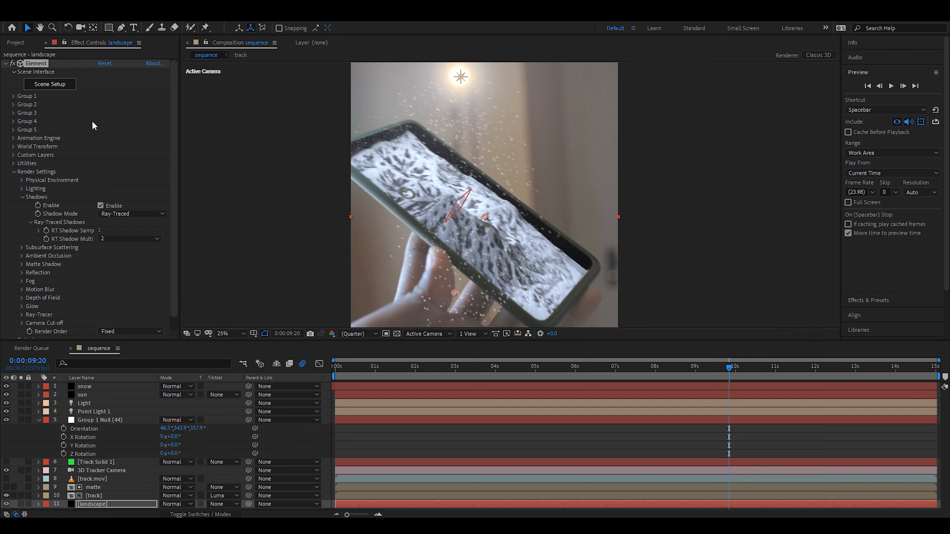
# Step: Reopen the landscape layer's Element scene setup and duplicate the mirror plane model
pyautogui.click(46, 88)
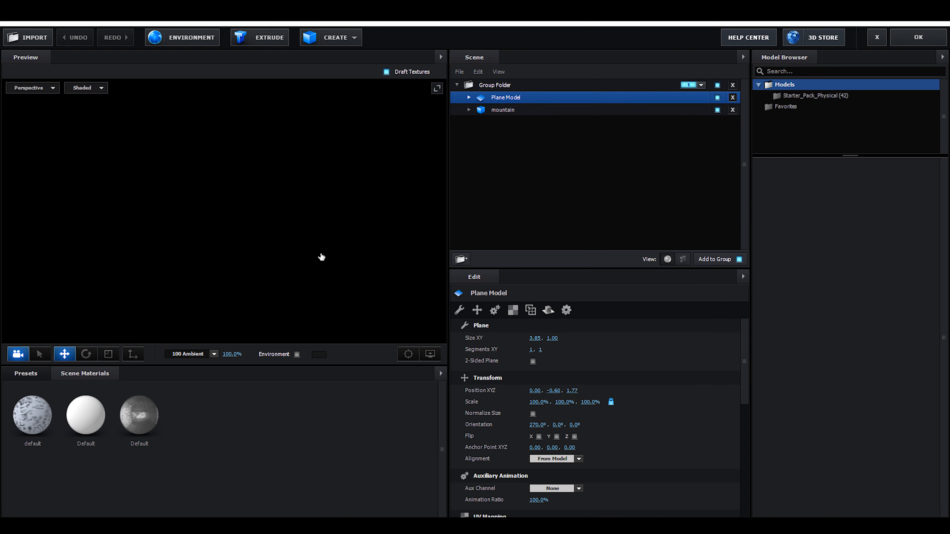
pyautogui.moveTo(274, 308); pyautogui.dragTo(170, 173)
pyautogui.rightClick(500, 102)
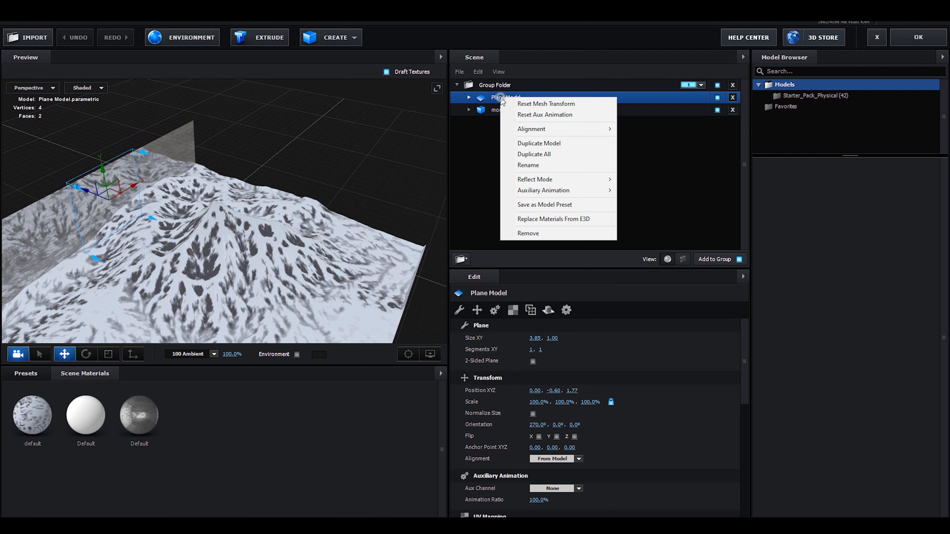
pyautogui.click(520, 143)
# Step: Rotate the duplicate plane to a Z orientation of 90° and move it to the mountain's side at X 1.77, Z -0.07
pyautogui.press('e')
pyautogui.press('r')
pyautogui.press('e')
pyautogui.moveTo(123, 223); pyautogui.dragTo(5, 217)
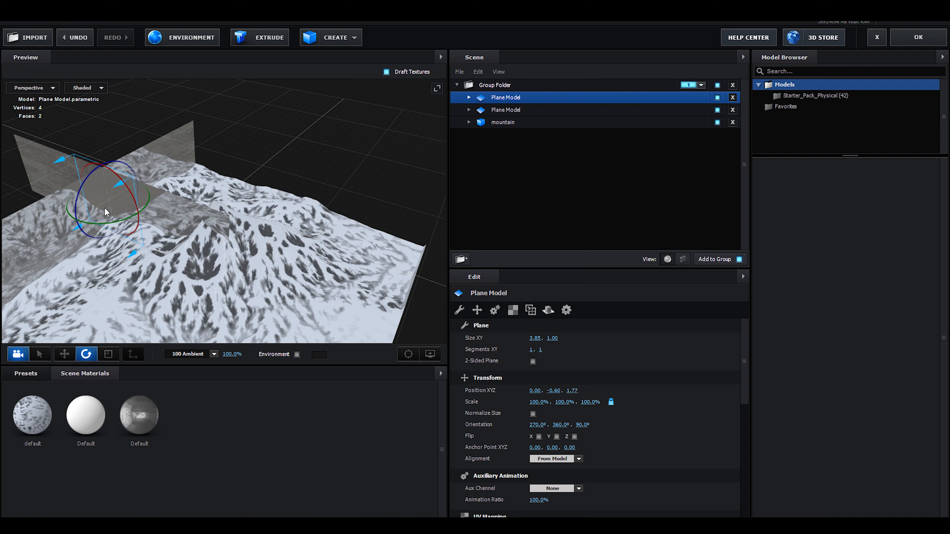
pyautogui.press('w')
pyautogui.moveTo(86, 194); pyautogui.dragTo(311, 185)
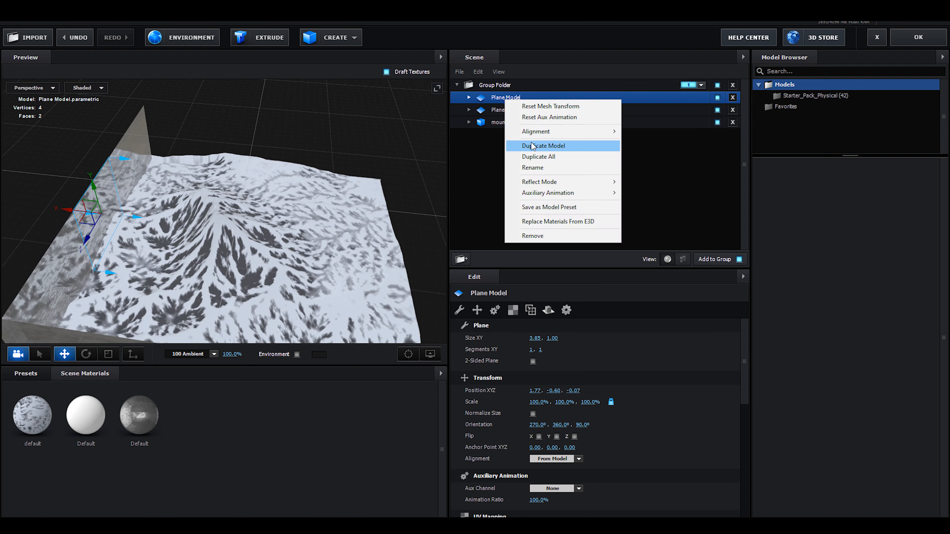
# Step: Duplicate planes for the remaining sides so four mirror planes enclose the mountain, and apply the scene
pyautogui.click(531, 145)
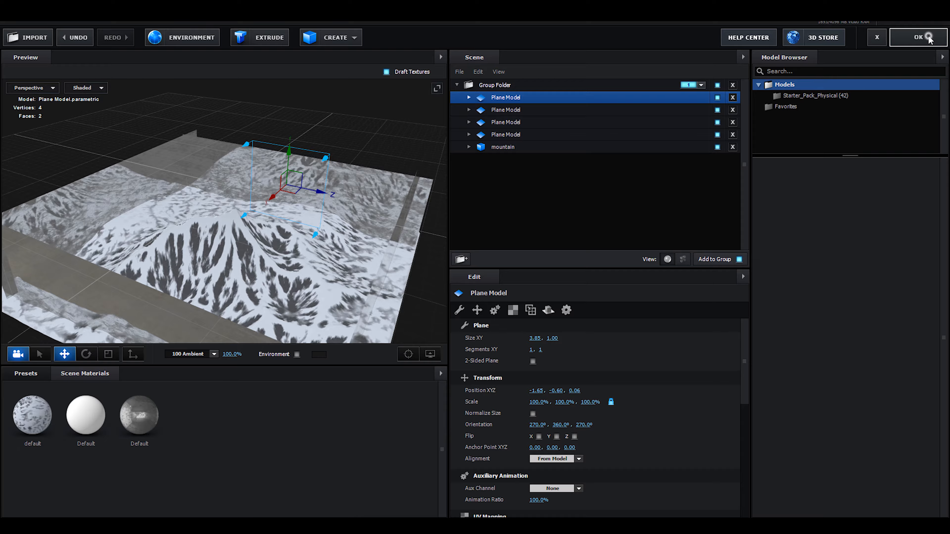
pyautogui.click(923, 37)
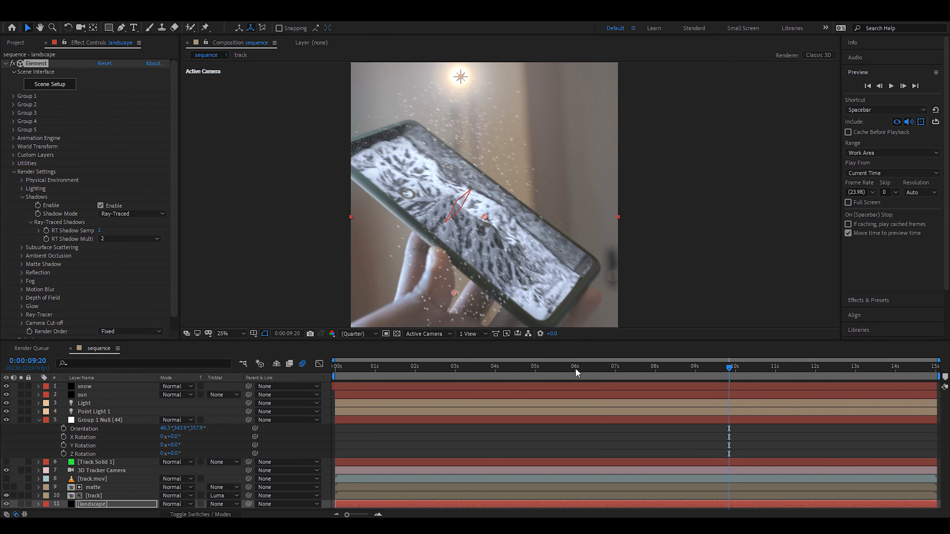
pyautogui.moveTo(729, 369); pyautogui.dragTo(673, 371)
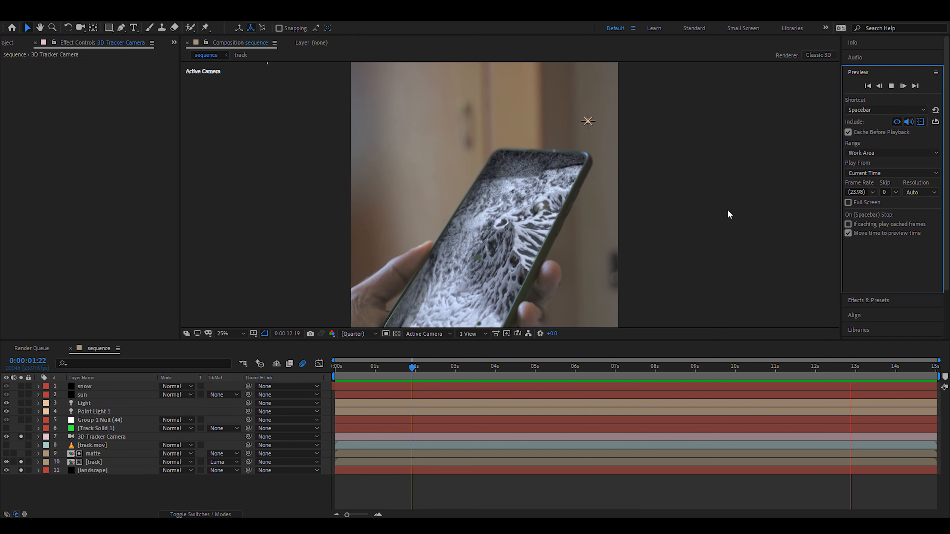
# Step: Draw a four-point Pen mask around the phone's screen on the track layer at the first frame
pyautogui.click(93, 462)
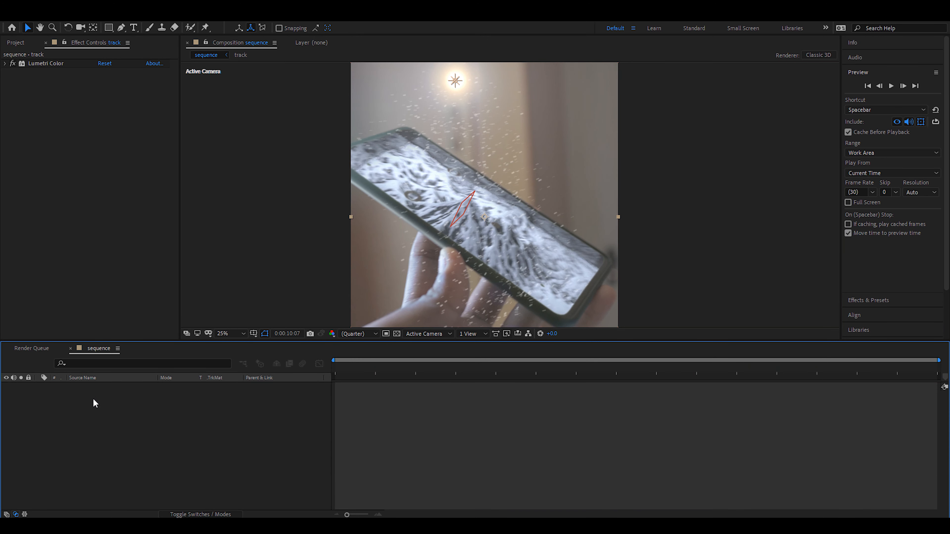
pyautogui.click(92, 388)
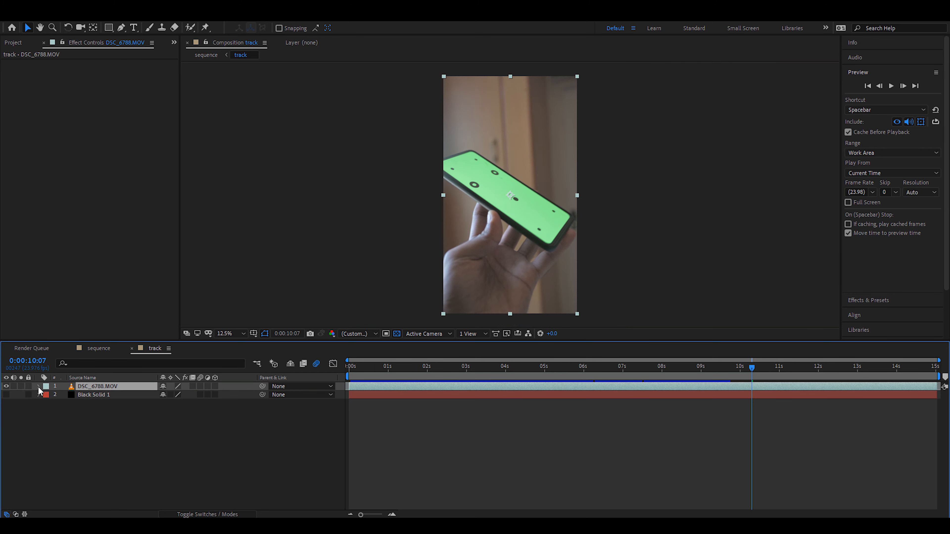
pyautogui.moveTo(357, 367); pyautogui.dragTo(338, 367)
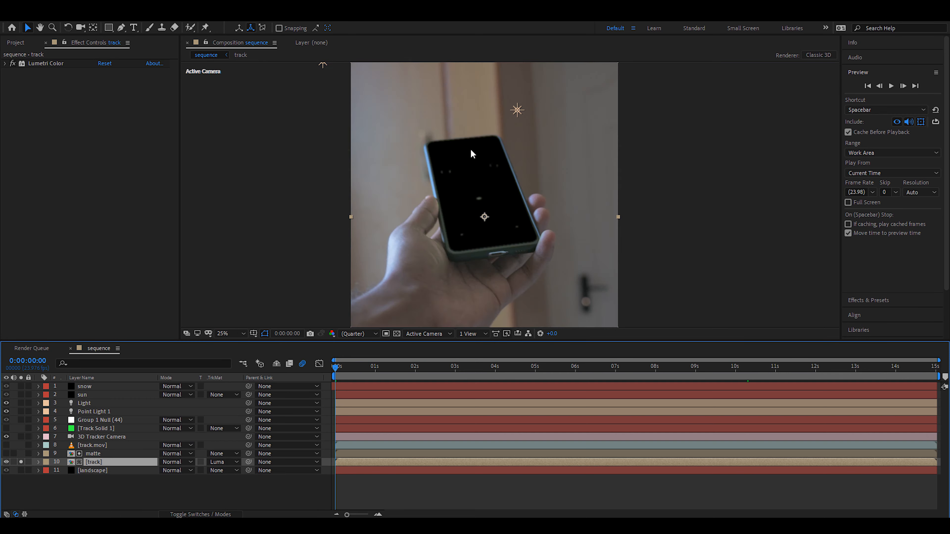
pyautogui.scroll(2, 470, 149)
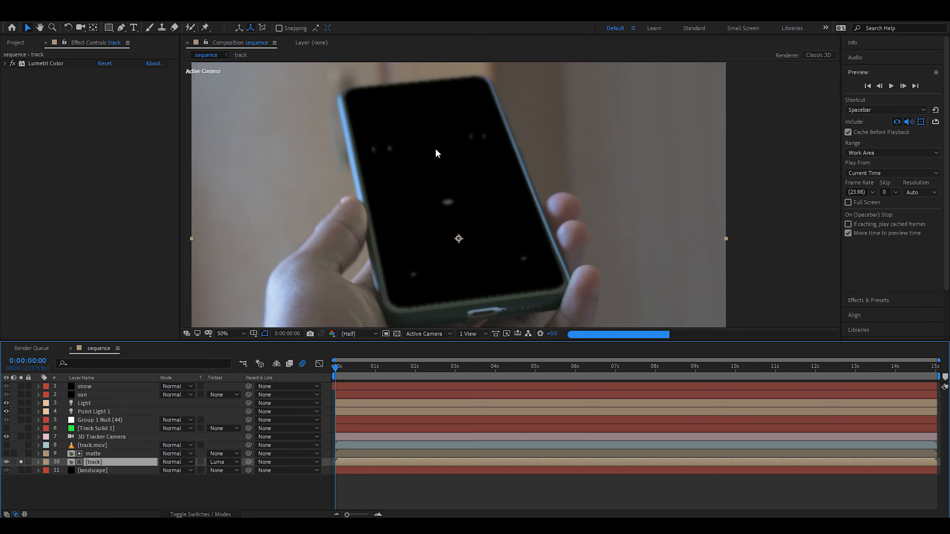
pyautogui.click(119, 28)
pyautogui.click(351, 102)
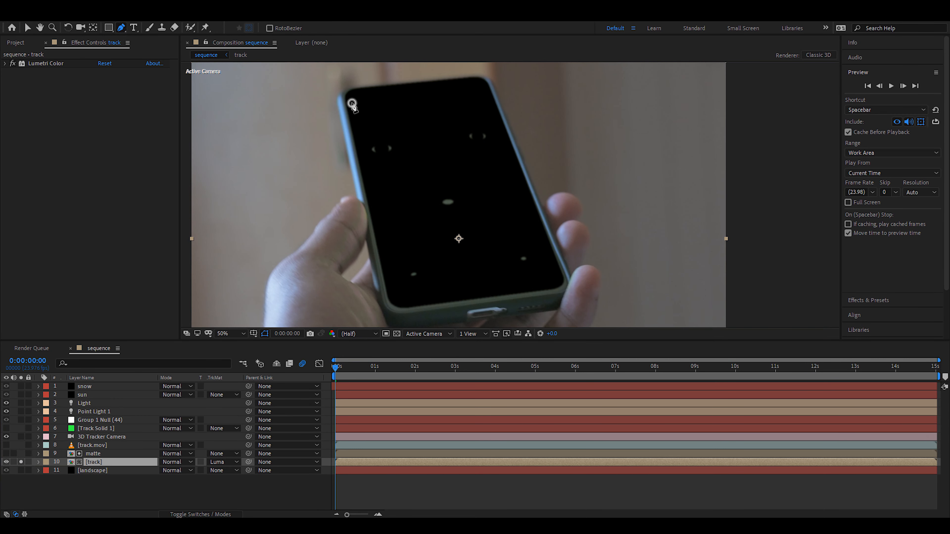
pyautogui.click(401, 292)
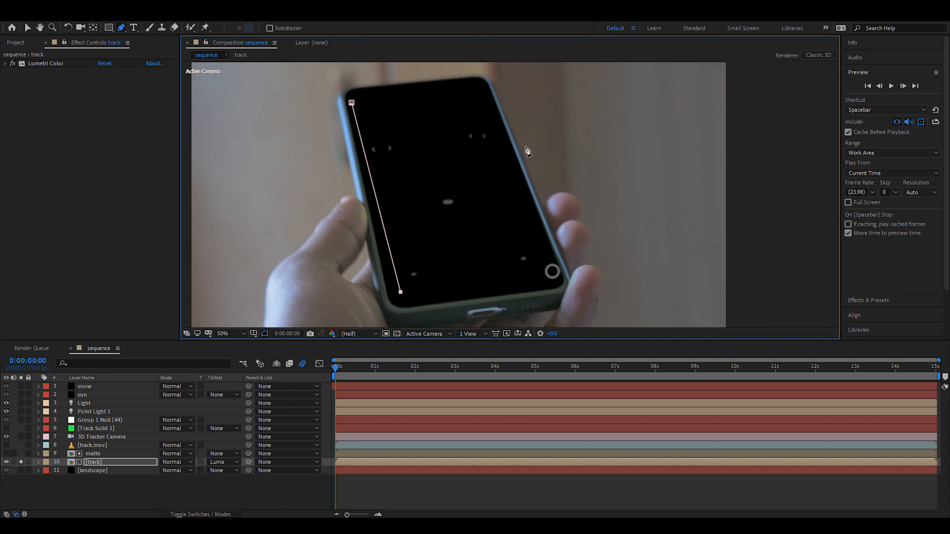
pyautogui.click(552, 270)
pyautogui.click(480, 90)
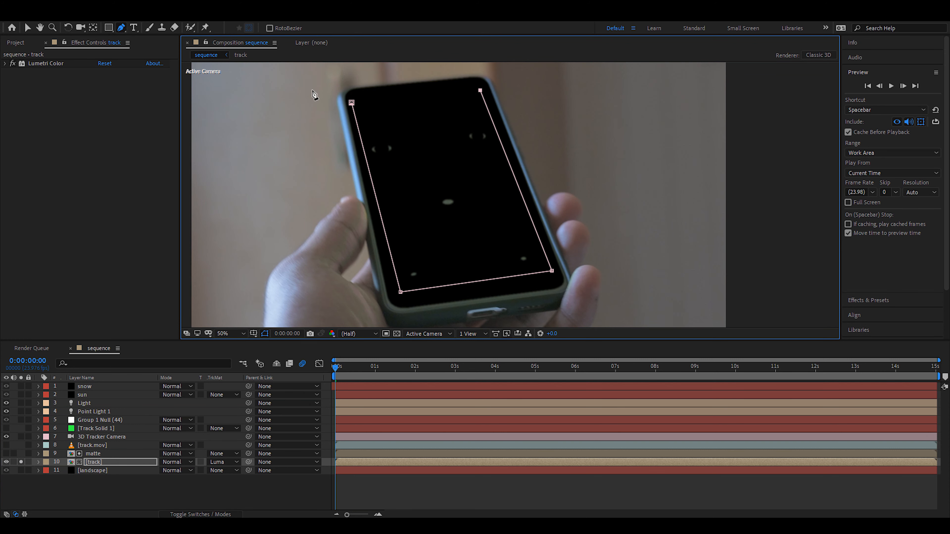
pyautogui.click(351, 102)
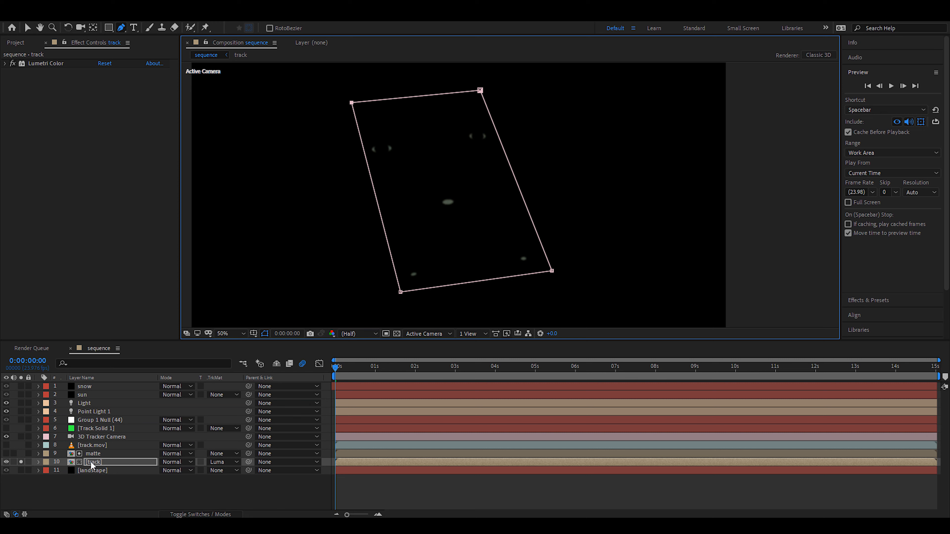
# Step: Set the new mask's mode to None, start keyframing its Mask Path at the first frame, and save the project
pyautogui.press('m')
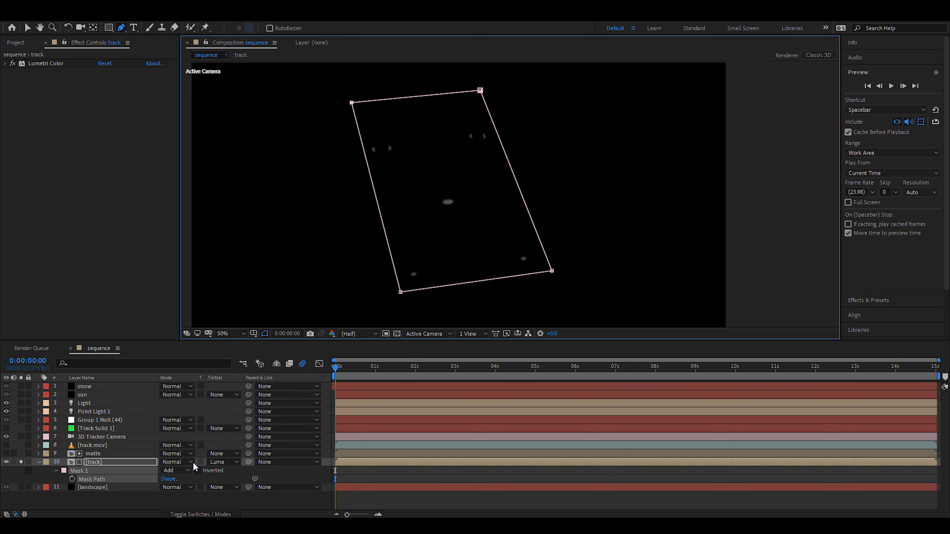
pyautogui.click(184, 470)
pyautogui.click(185, 394)
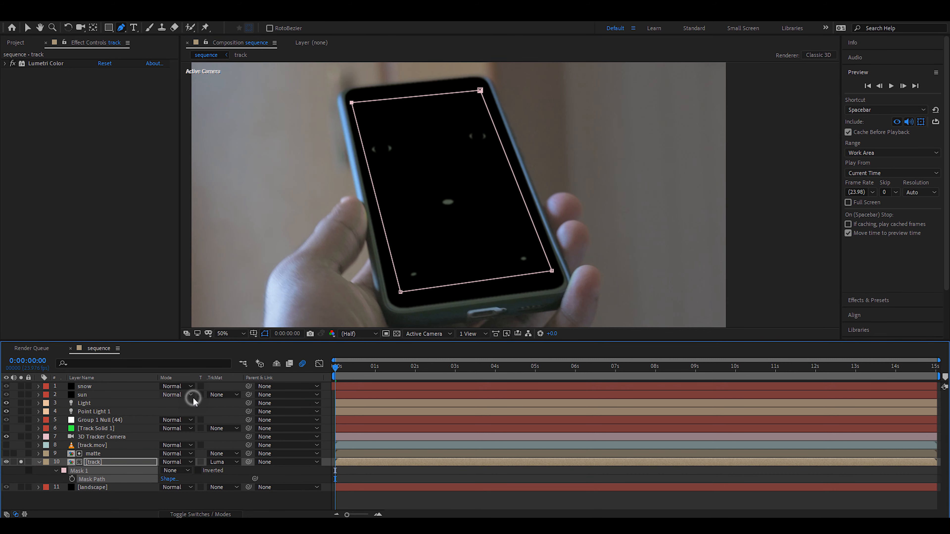
pyautogui.click(71, 478)
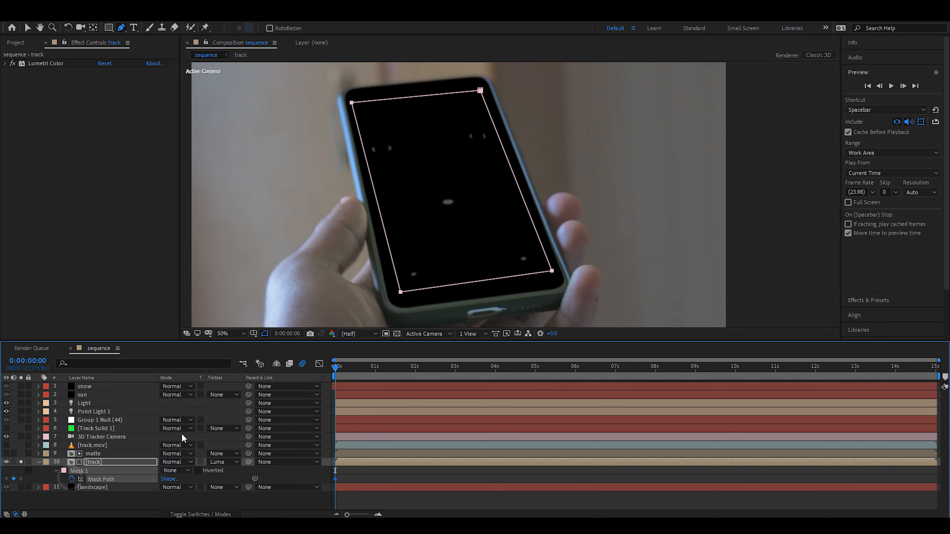
pyautogui.hotkey('ctrl', 's')
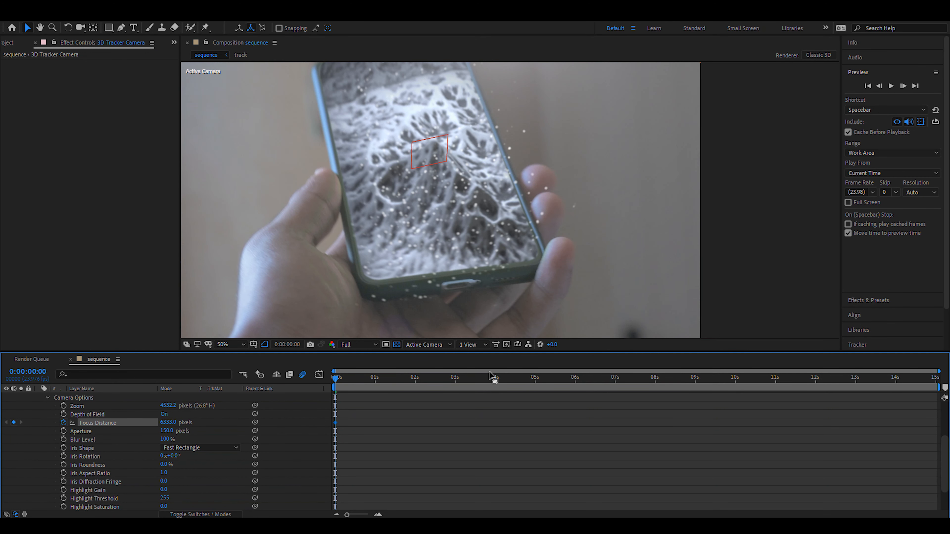
# Step: Adjust the 3D Tracker Camera's Focus Distance keyframe at the start of the timeline, setting it to 16000 pixels
pyautogui.moveTo(171, 422); pyautogui.dragTo(4, 417)
pyautogui.moveTo(173, 420); pyautogui.dragTo(170, 423)
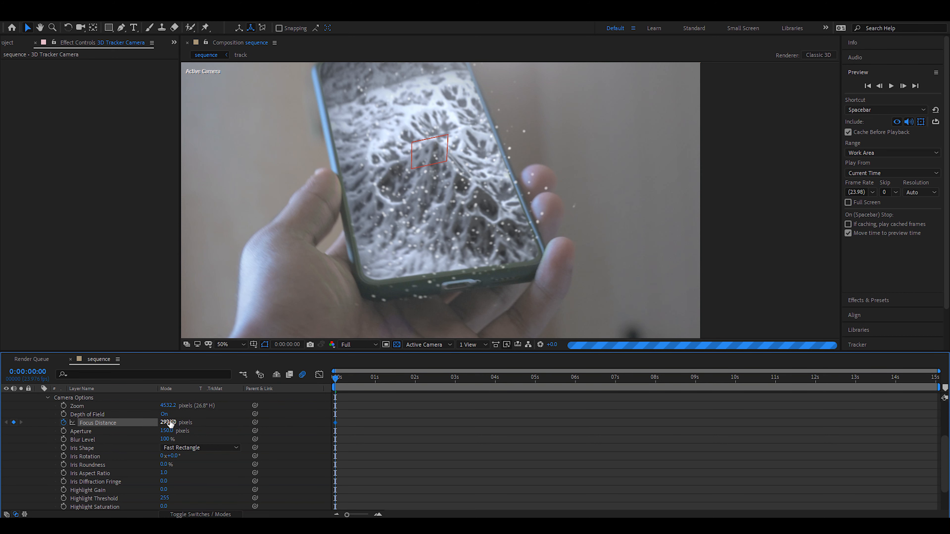
pyautogui.moveTo(171, 422); pyautogui.dragTo(180, 418)
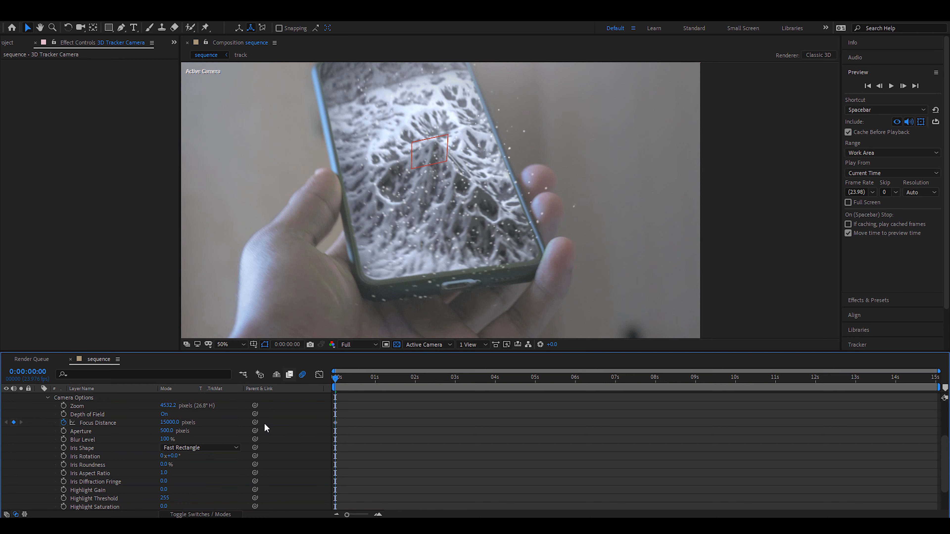
pyautogui.click(169, 422)
pyautogui.write('16000')
pyautogui.press('Return')
# Step: Keyframe the camera's Focus Distance at 16000 pixels at 0:00:01:01 and at 17000 pixels at 0:00:01:23
pyautogui.click(376, 378)
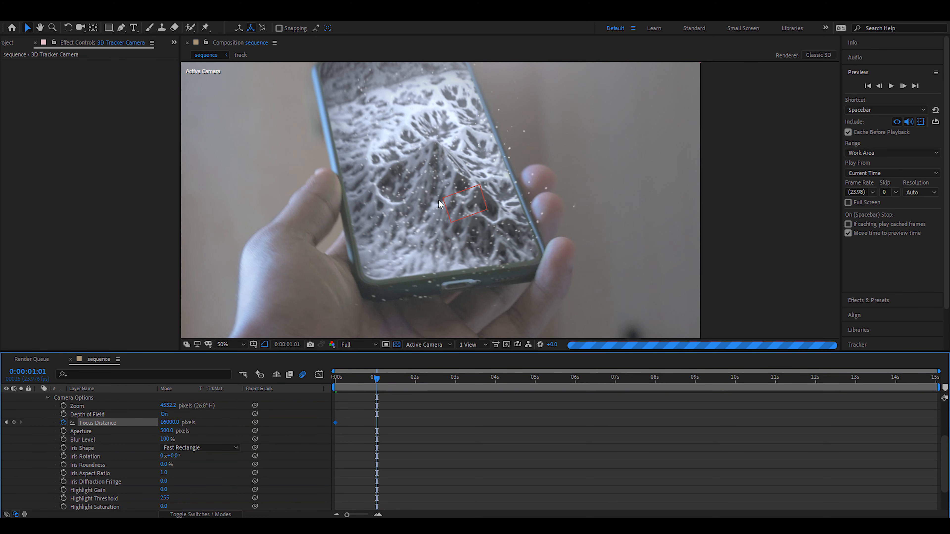
pyautogui.click(414, 379)
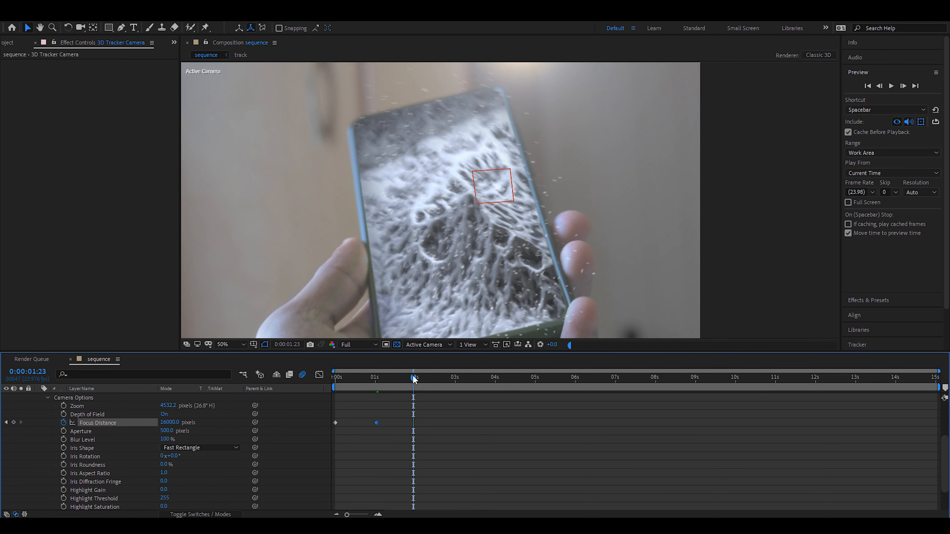
pyautogui.click(169, 423)
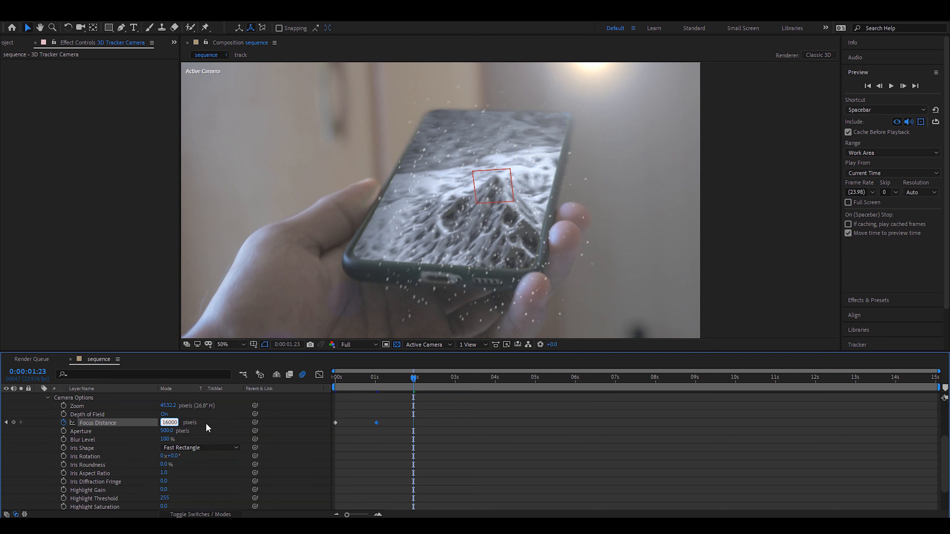
pyautogui.write('17000')
pyautogui.press('Return')
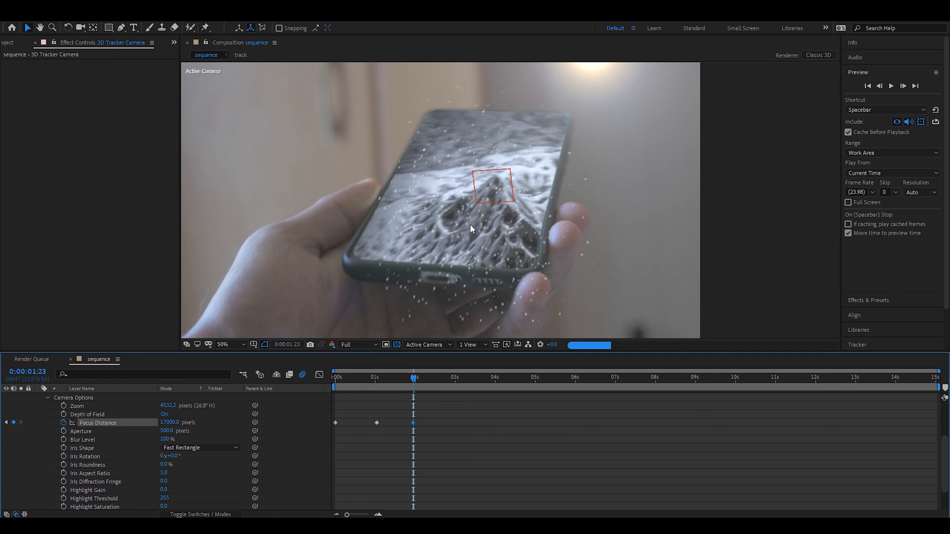
pyautogui.click(467, 379)
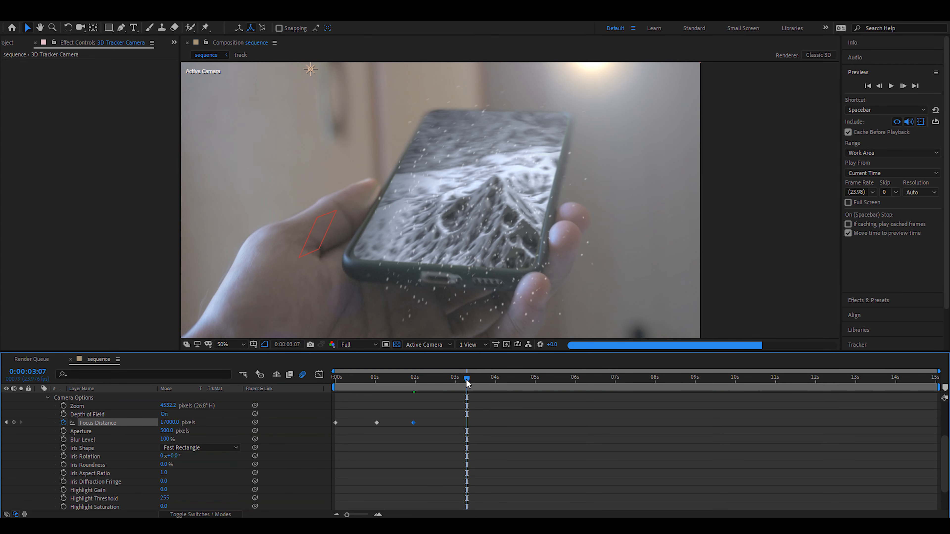
pyautogui.click(247, 369)
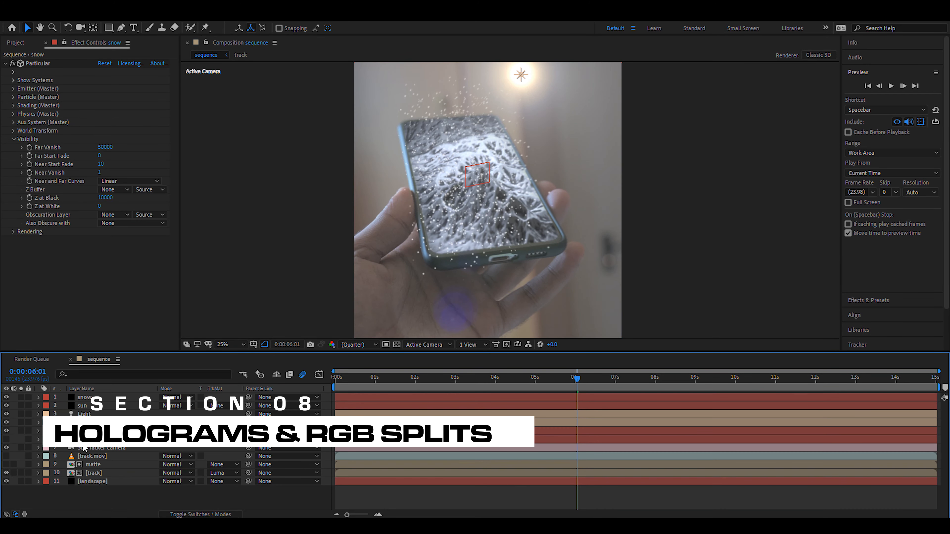
# Step: Duplicate the Track Solid 1 layer and hide the original below it
pyautogui.click(85, 441)
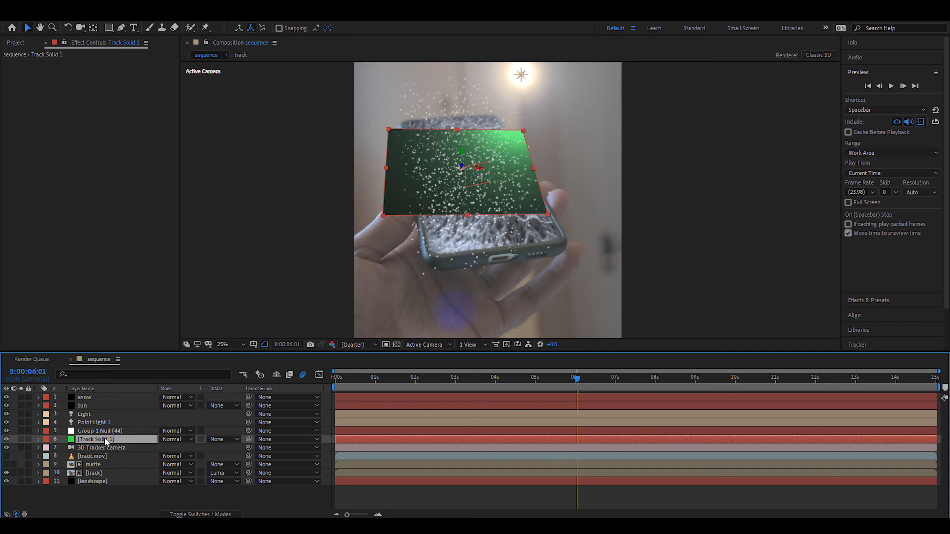
pyautogui.hotkey('ctrl', 'd')
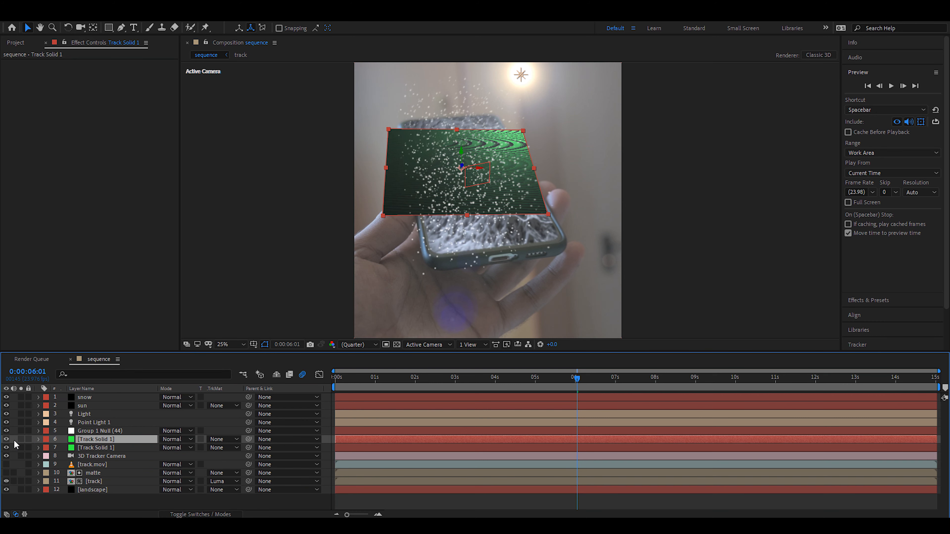
pyautogui.click(7, 448)
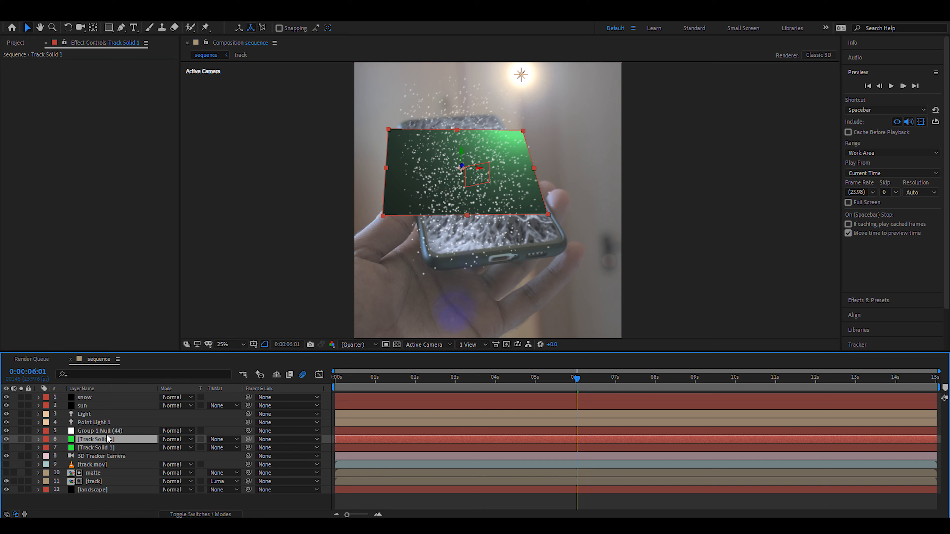
# Step: Turn off Accepts Lights in the duplicate Track Solid 1 layer's material options
pyautogui.click(38, 439)
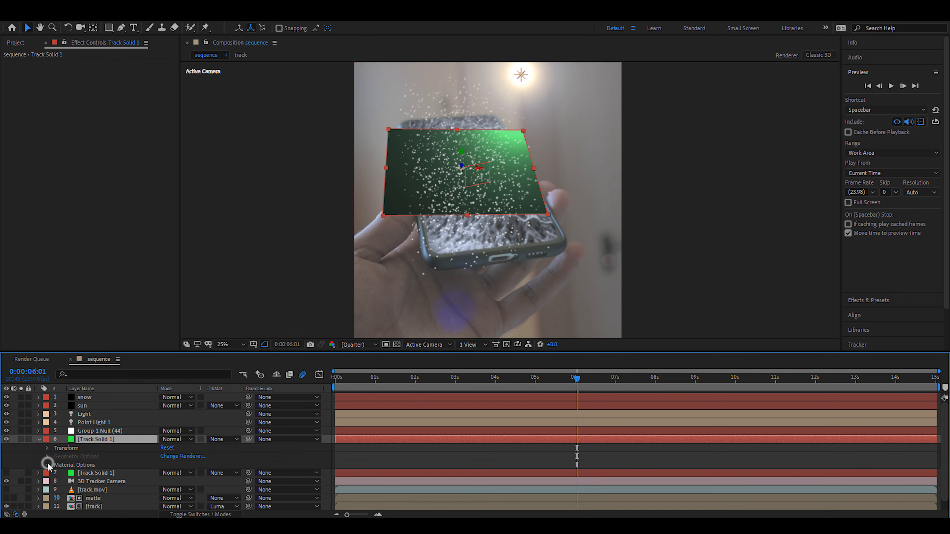
pyautogui.click(47, 463)
pyautogui.click(164, 464)
pyautogui.click(47, 431)
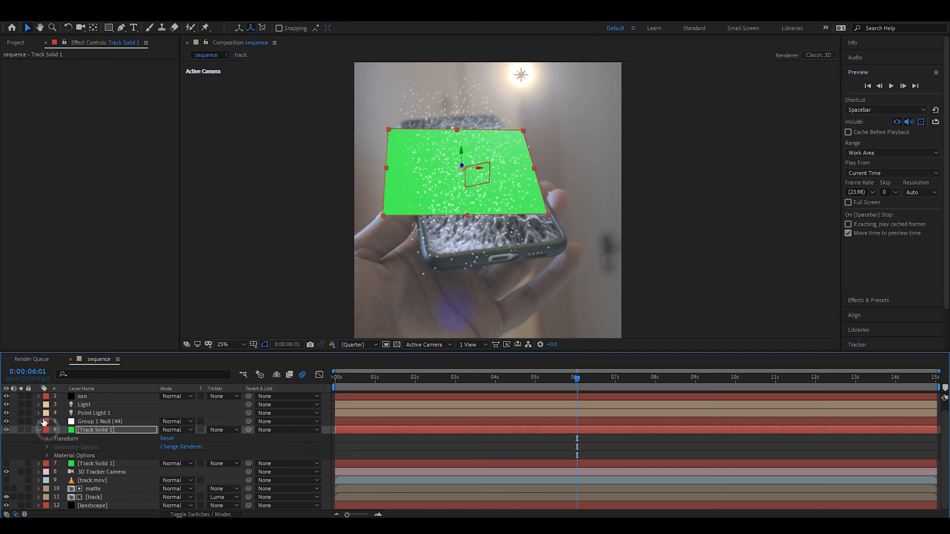
pyautogui.click(39, 429)
# Step: Rotate the duplicate solid to a Z orientation of 346.9° and move it along its X axis to beside the phone
pyautogui.press('r')
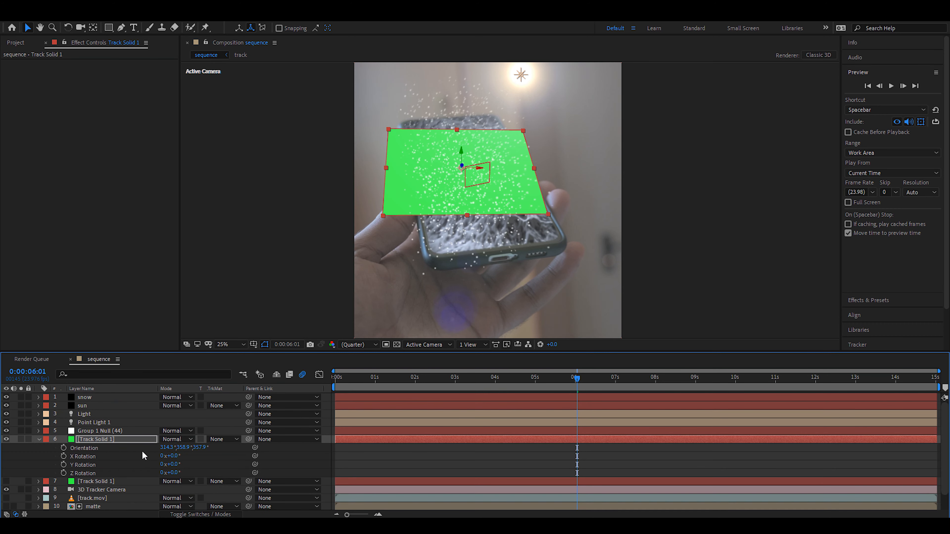
pyautogui.moveTo(179, 461); pyautogui.dragTo(193, 447)
pyautogui.hotkey('ctrl', 'z')
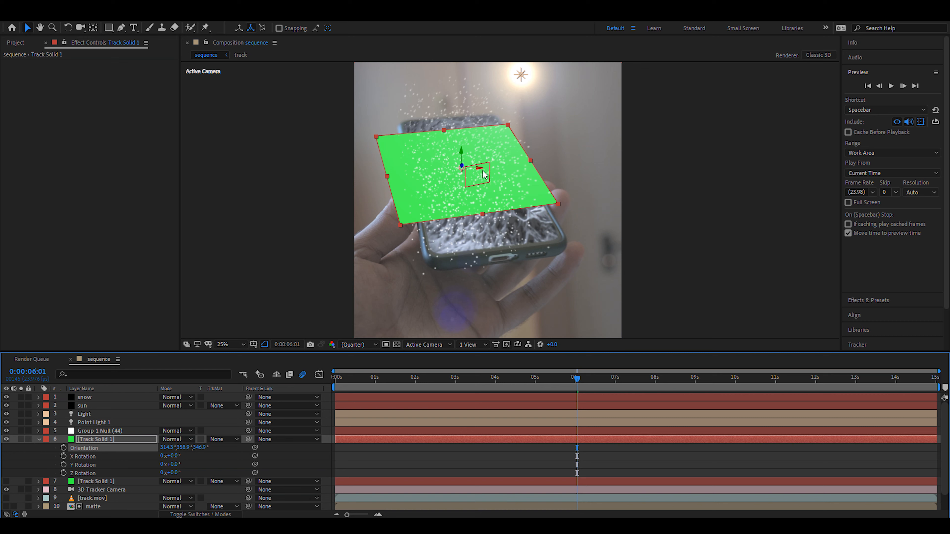
pyautogui.moveTo(478, 171); pyautogui.dragTo(656, 145)
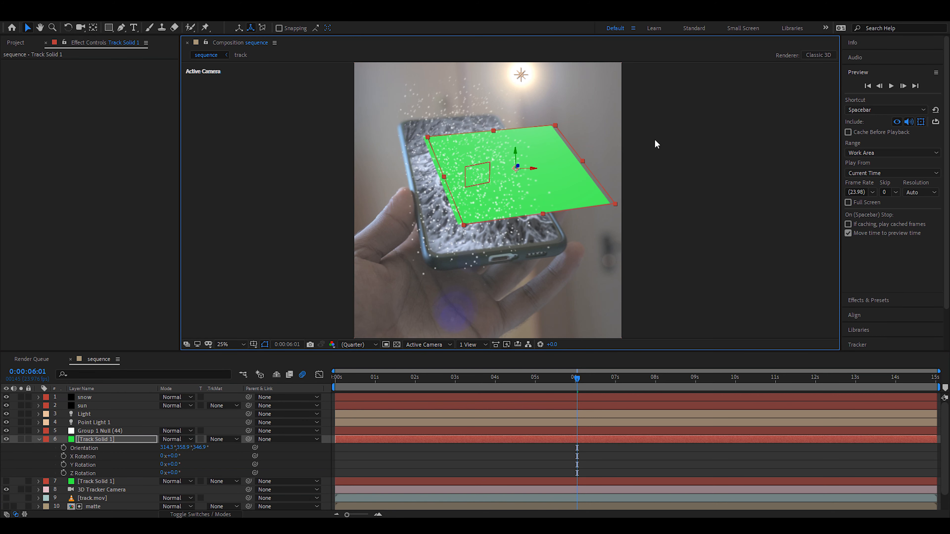
pyautogui.moveTo(557, 129); pyautogui.dragTo(624, 128)
pyautogui.moveTo(577, 378); pyautogui.dragTo(493, 378)
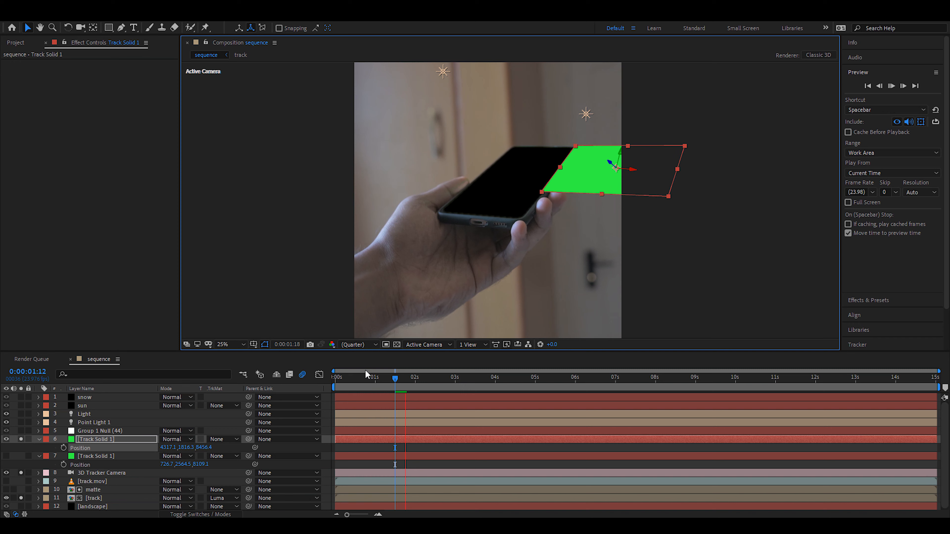
# Step: Turn off solo for the 3D Tracker Camera, the track footage and the duplicate solid
pyautogui.click(39, 456)
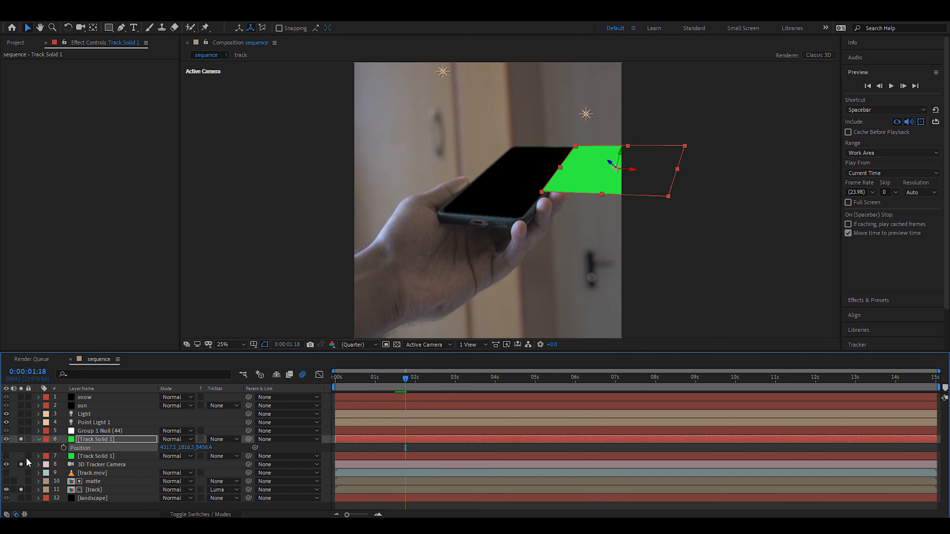
pyautogui.click(21, 465)
pyautogui.click(21, 489)
pyautogui.rightClick(93, 437)
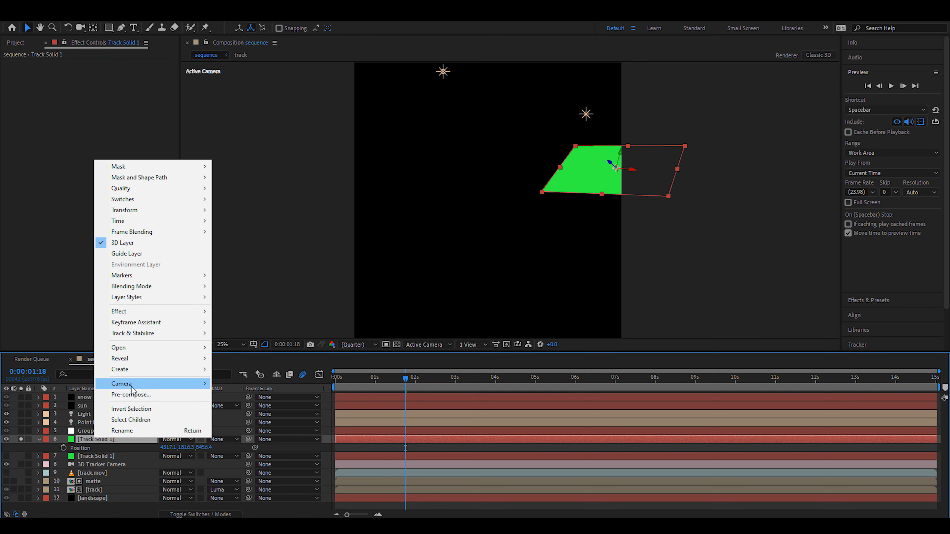
pyautogui.click(22, 439)
# Step: Pre-compose the duplicate solid as text01, leaving all attributes in the sequence composition
pyautogui.rightClick(93, 439)
pyautogui.click(119, 423)
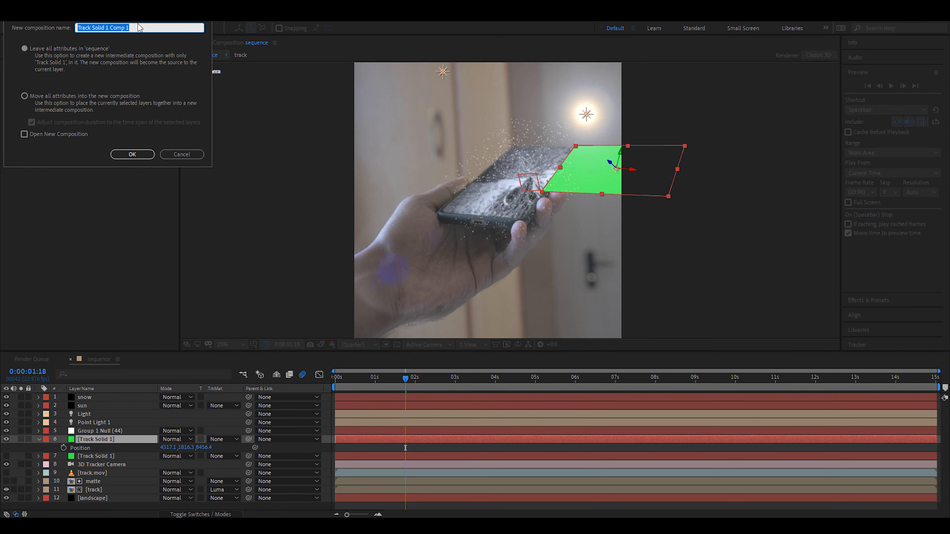
pyautogui.write('text01')
pyautogui.press('Return')
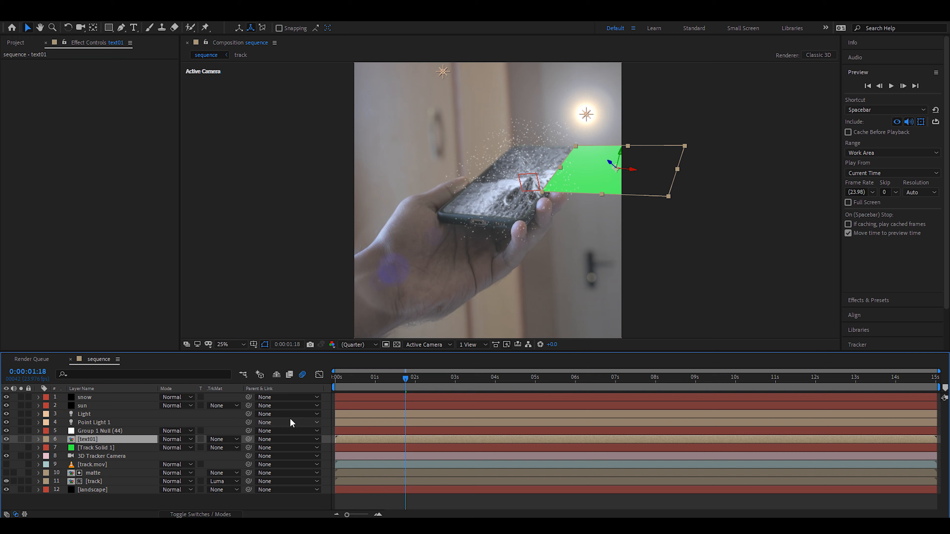
# Step: Open the text01 composition and hide its green Track Solid 1 layer
pyautogui.doubleClick(108, 440)
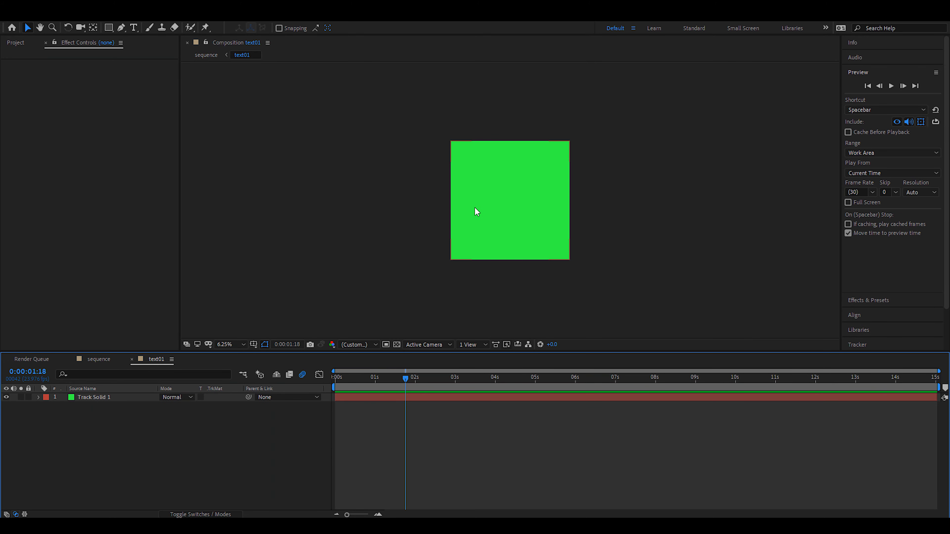
pyautogui.click(6, 397)
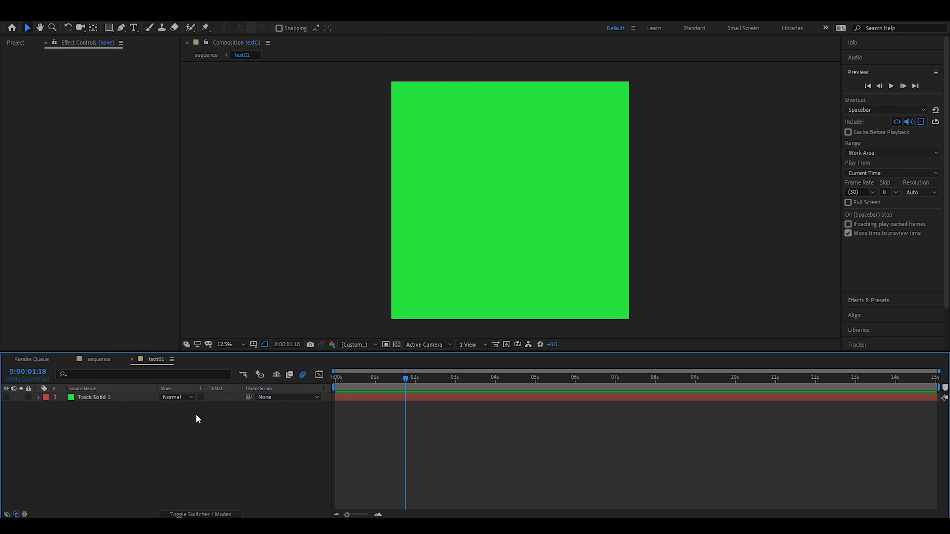
# Step: Save the project and move the current time to the start of the text01 composition
pyautogui.click(102, 397)
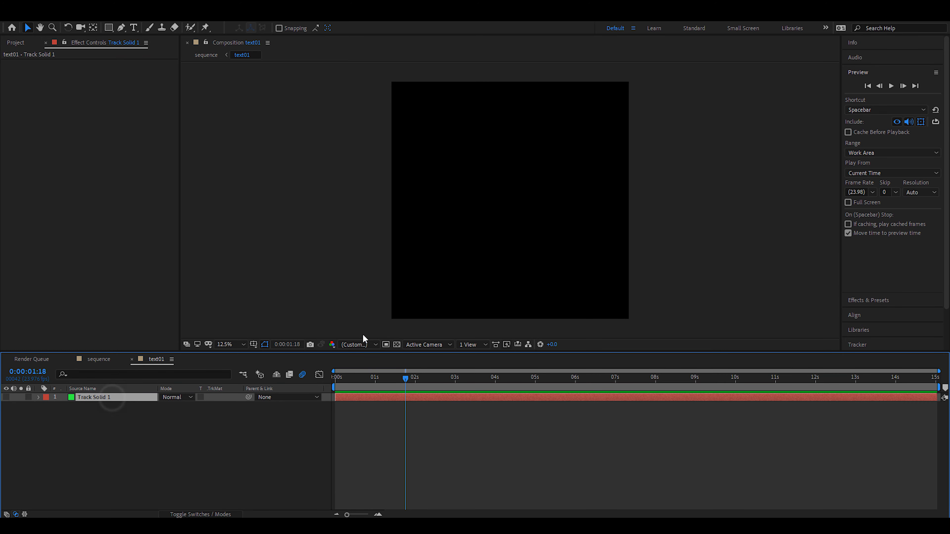
pyautogui.hotkey('ctrl', 's')
pyautogui.moveTo(350, 376); pyautogui.dragTo(318, 378)
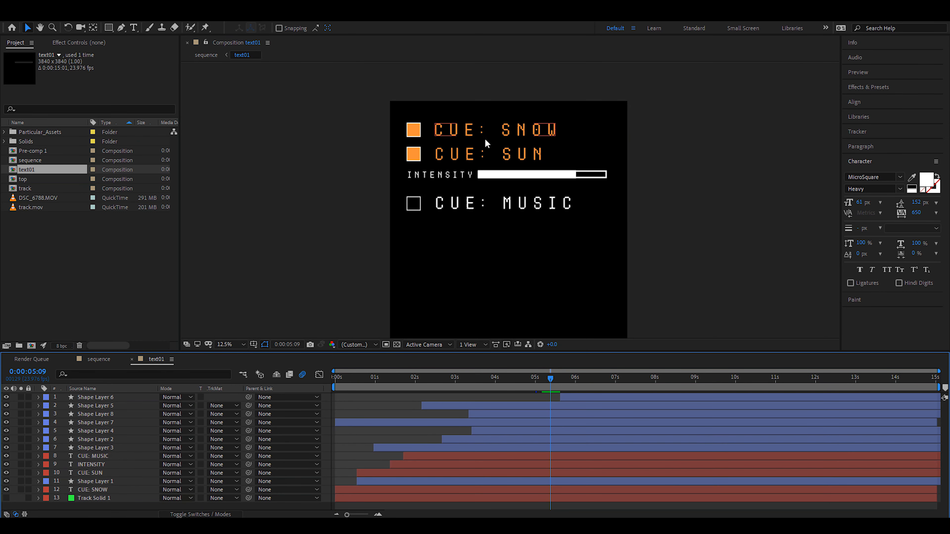
# Step: Pre-compose all text, shape and solid layers of text01, moving all attributes into the new composition
pyautogui.moveTo(103, 461)
pyautogui.mouseDown()
pyautogui.moveTo(102, 472)
pyautogui.moveTo(95, 398)
pyautogui.mouseUp()
pyautogui.rightClick(95, 398)
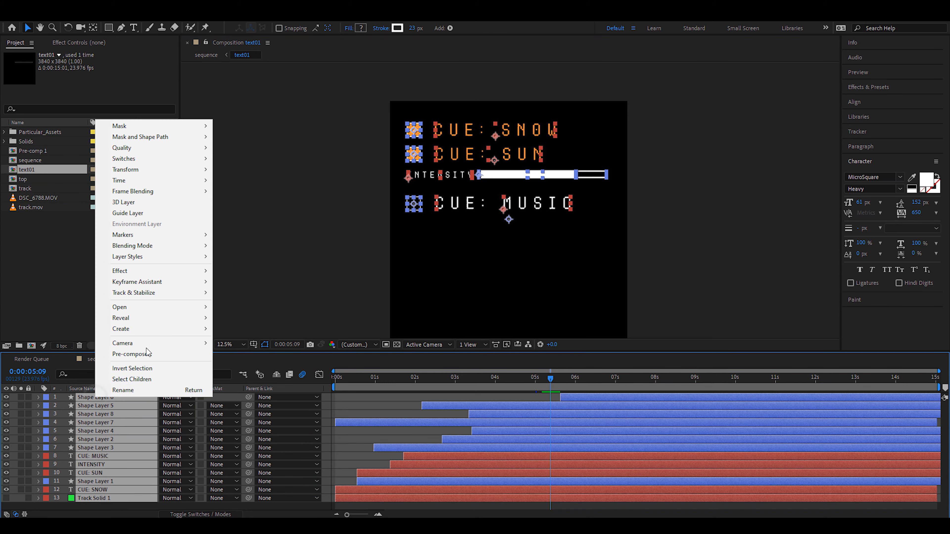
pyautogui.click(145, 352)
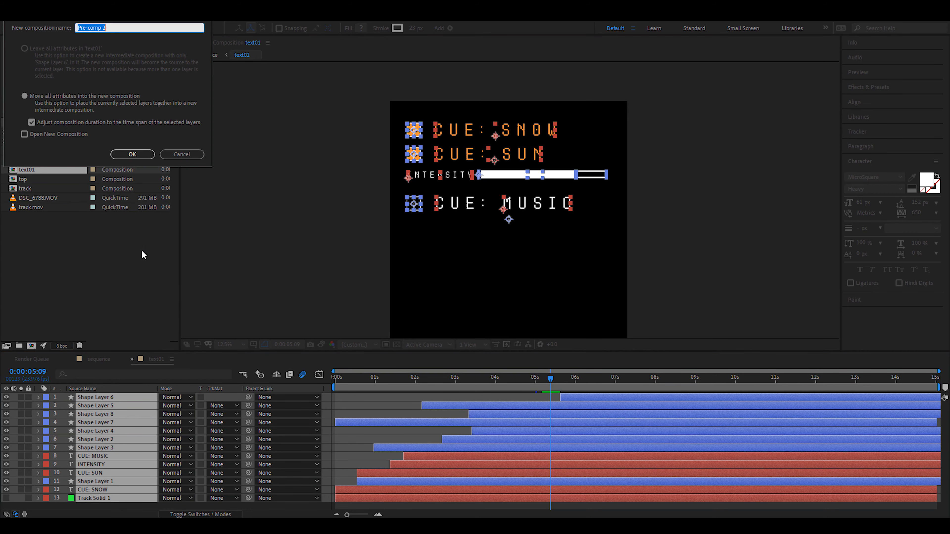
pyautogui.click(131, 156)
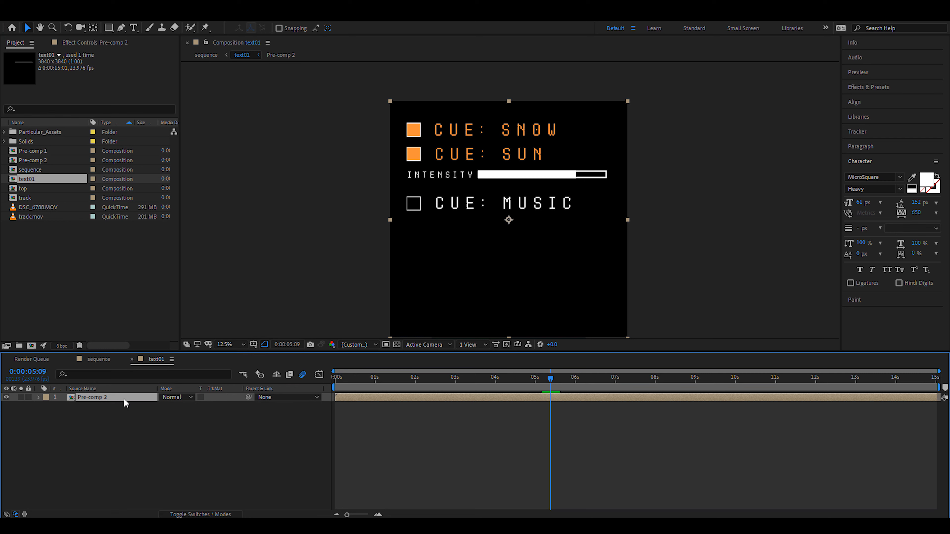
# Step: Turn on the transparency grid and duplicate the pre-composed text layer twice
pyautogui.click(397, 344)
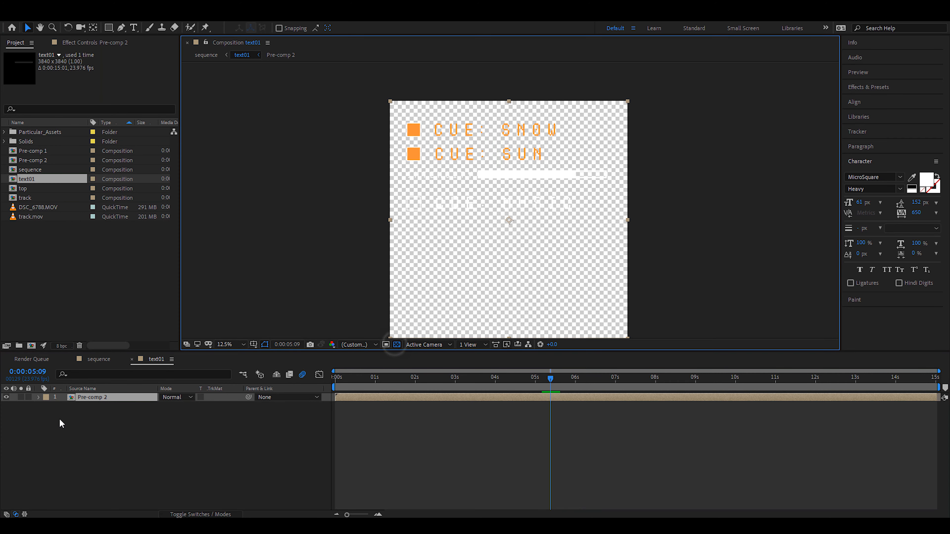
pyautogui.click(89, 397)
pyautogui.hotkey('ctrl', 'd')
pyautogui.hotkey('ctrl', 'd')
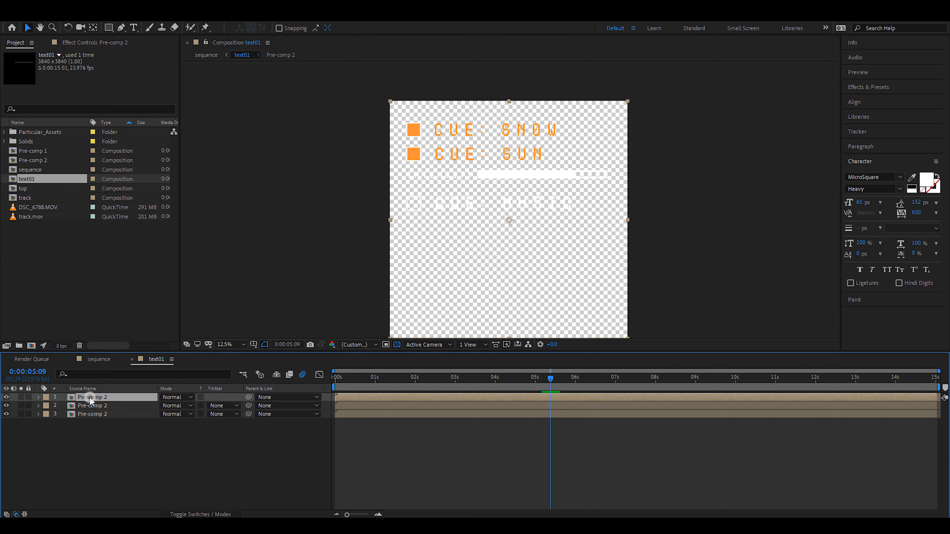
# Step: Apply the Grid effect to the topmost Pre-comp 2 copy and turn off the transparency grid
pyautogui.hotkey('ctrl', 'space')
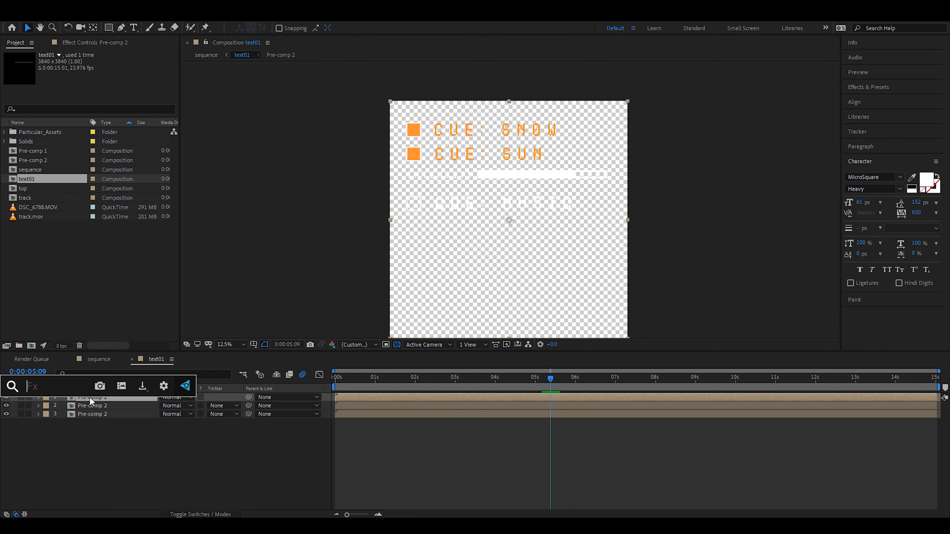
pyautogui.write('gi')
pyautogui.write('ri')
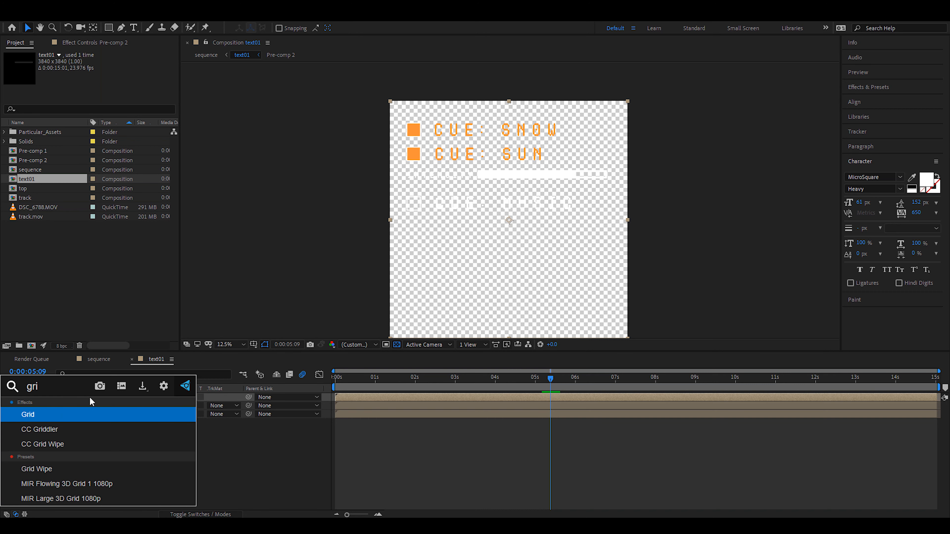
pyautogui.press('Return')
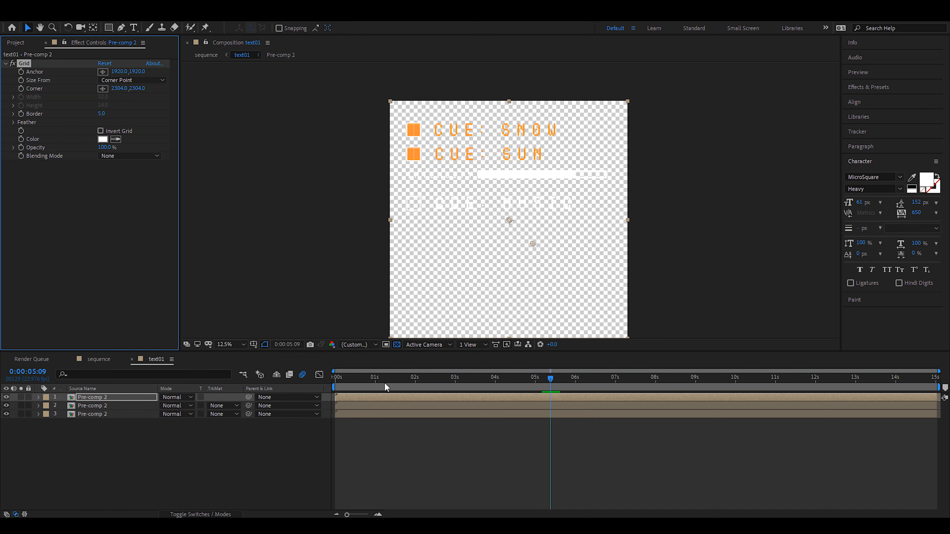
pyautogui.click(397, 344)
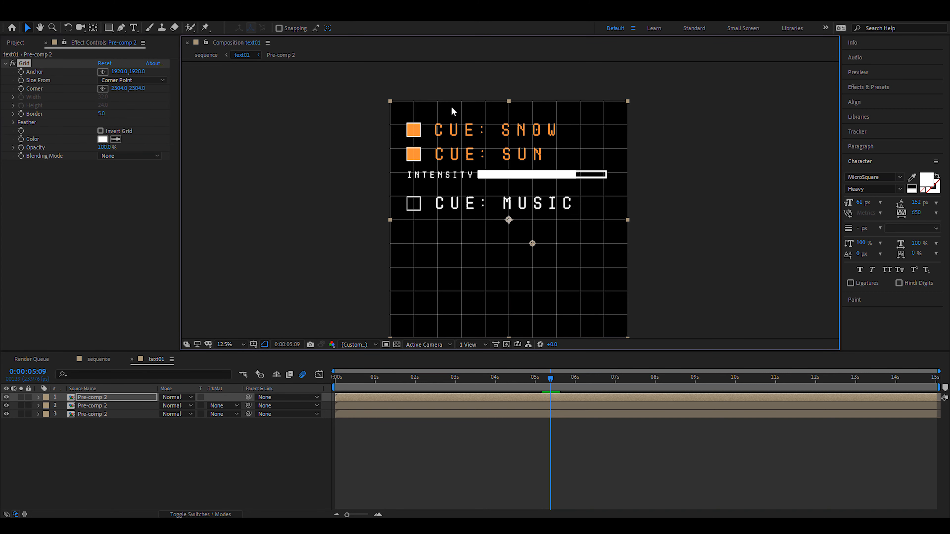
# Step: Change the Grid effect's Size From option to Width Slider and set its width to 23
pyautogui.press('.')
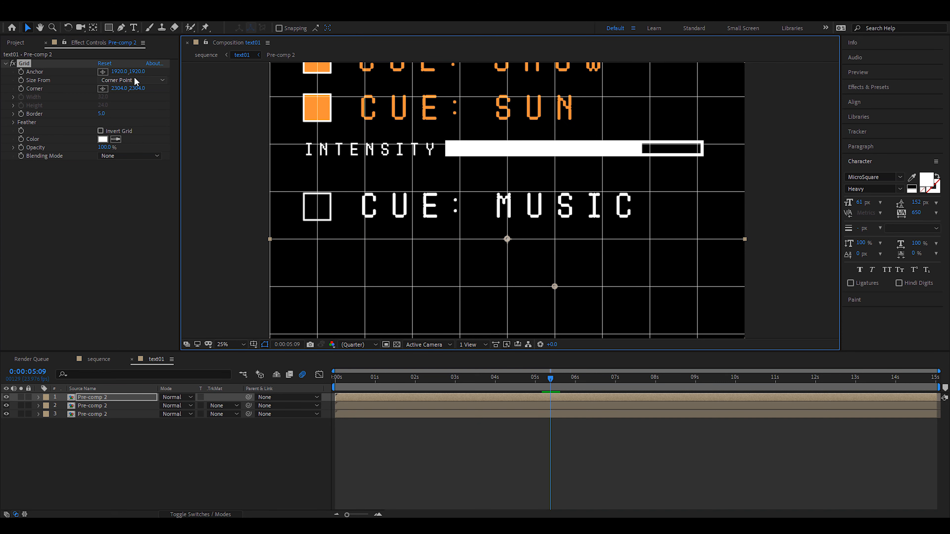
pyautogui.click(136, 81)
pyautogui.click(133, 100)
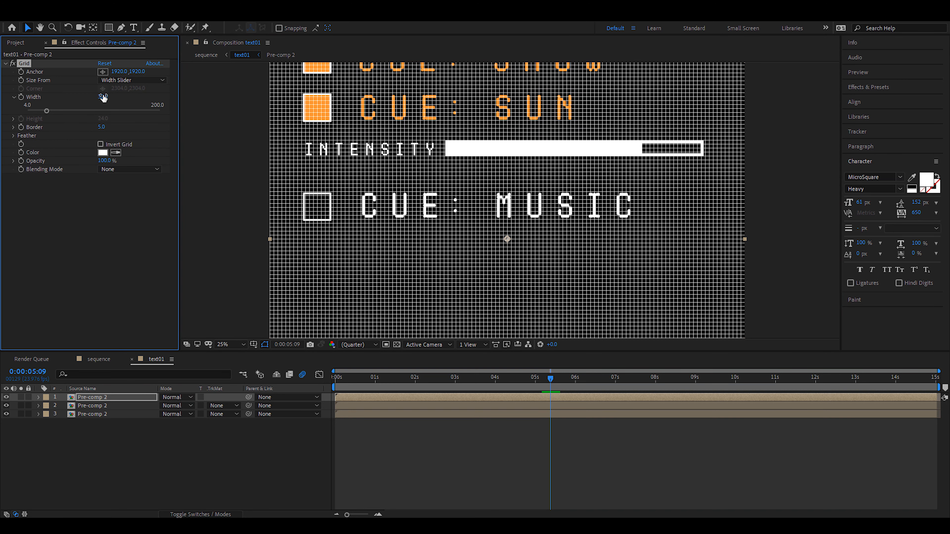
pyautogui.moveTo(103, 98); pyautogui.dragTo(100, 96)
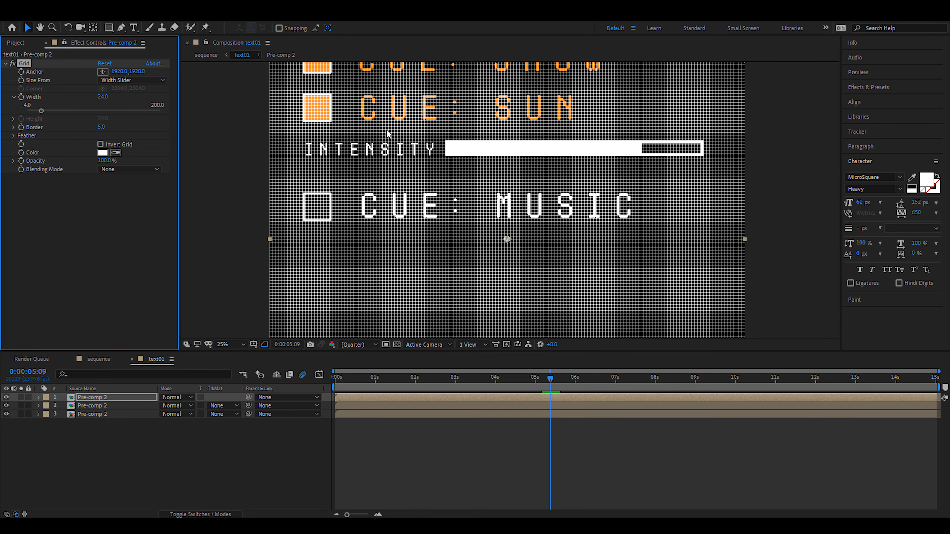
pyautogui.scroll(4, 381, 218)
pyautogui.moveTo(442, 246); pyautogui.dragTo(457, 277)
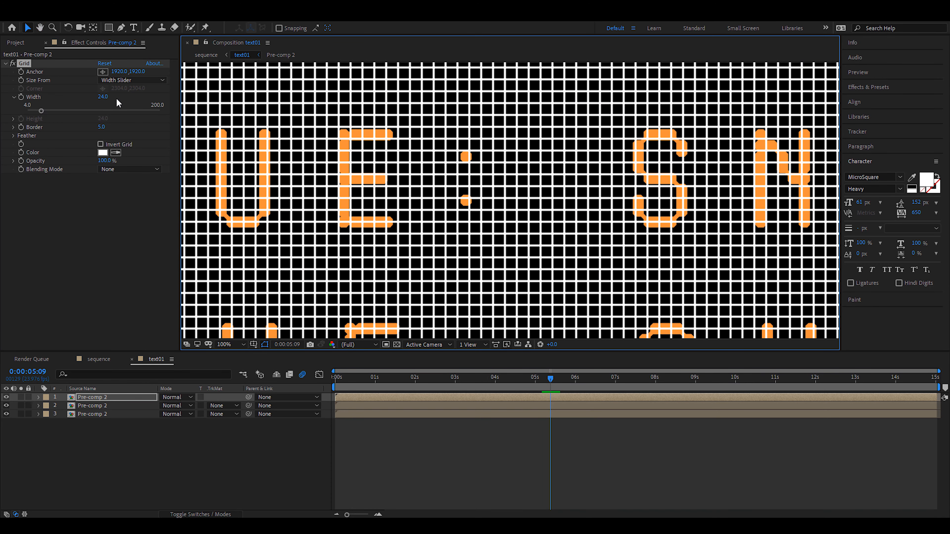
pyautogui.click(103, 97)
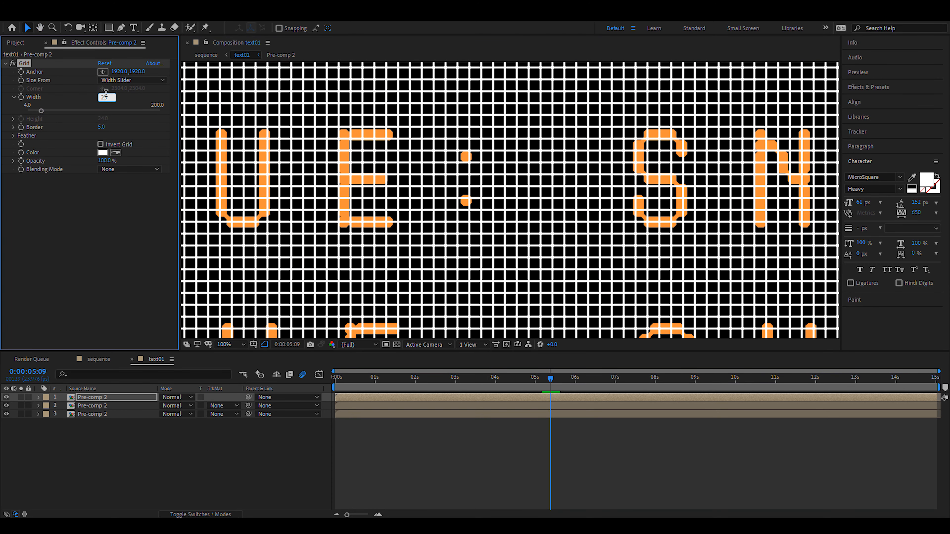
pyautogui.write('23')
pyautogui.press('Return')
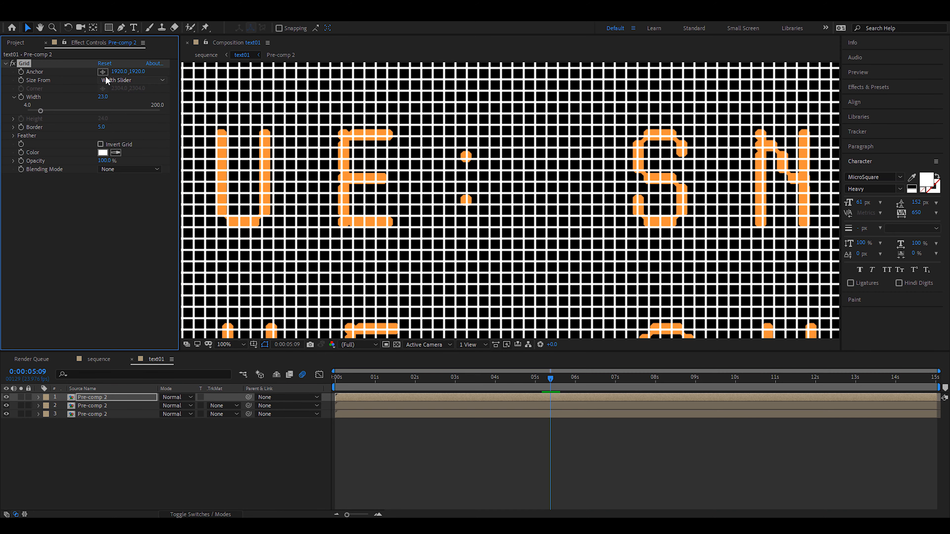
# Step: Shift the Grid effect's anchor vertically to Y 1925 to align the lines with the lettering
pyautogui.moveTo(136, 71); pyautogui.dragTo(137, 71)
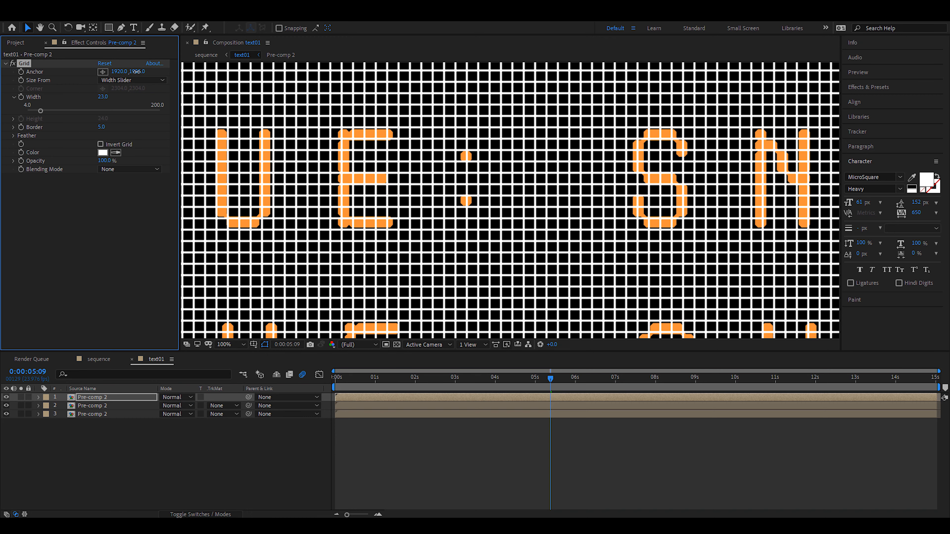
pyautogui.scroll(-1, 596, 161)
pyautogui.scroll(1, 381, 176)
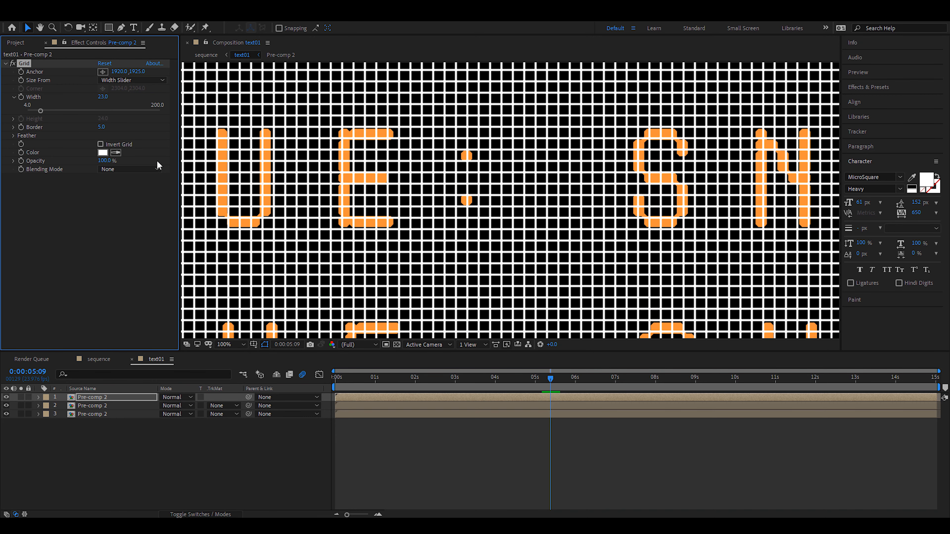
# Step: Set the grid's border to 3 and its feather width and height to 1
pyautogui.click(14, 136)
pyautogui.click(106, 127)
pyautogui.write('3')
pyautogui.press('Return')
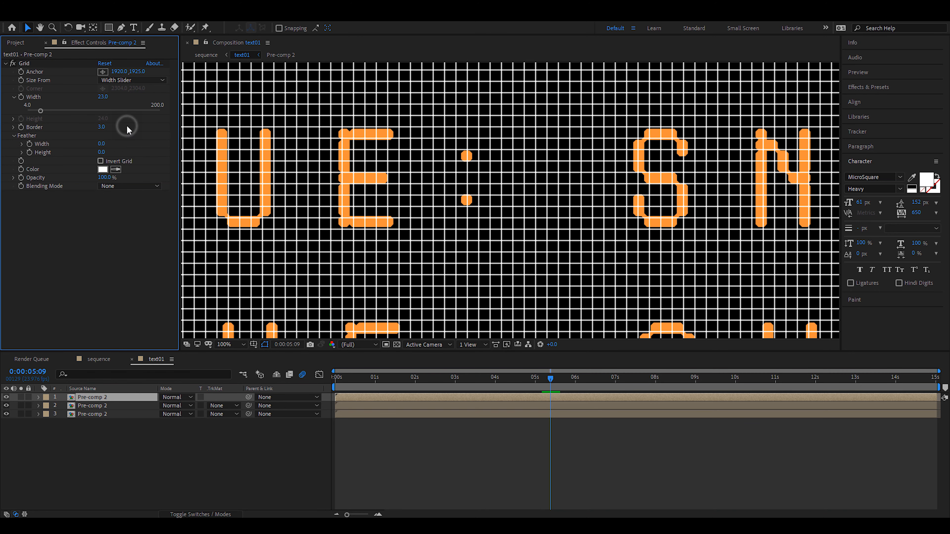
pyautogui.click(101, 143)
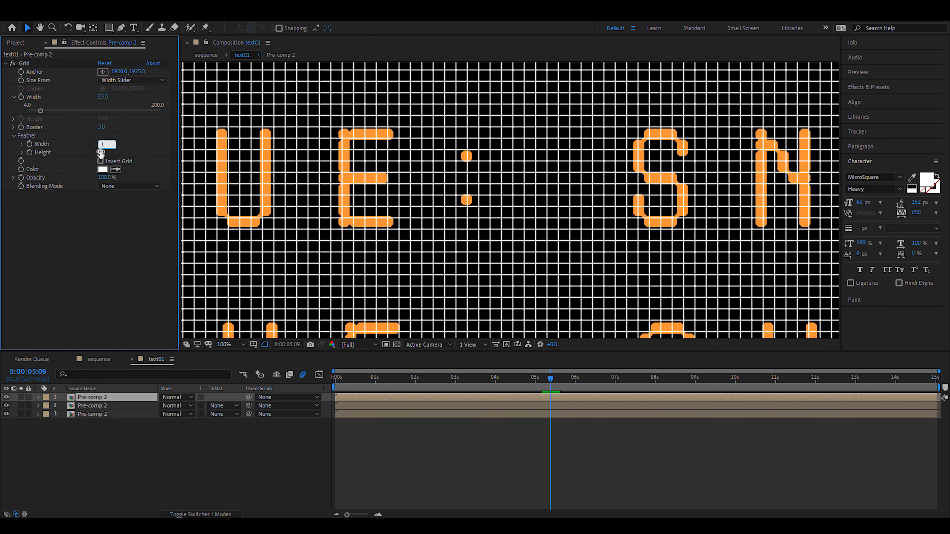
pyautogui.click(134, 151)
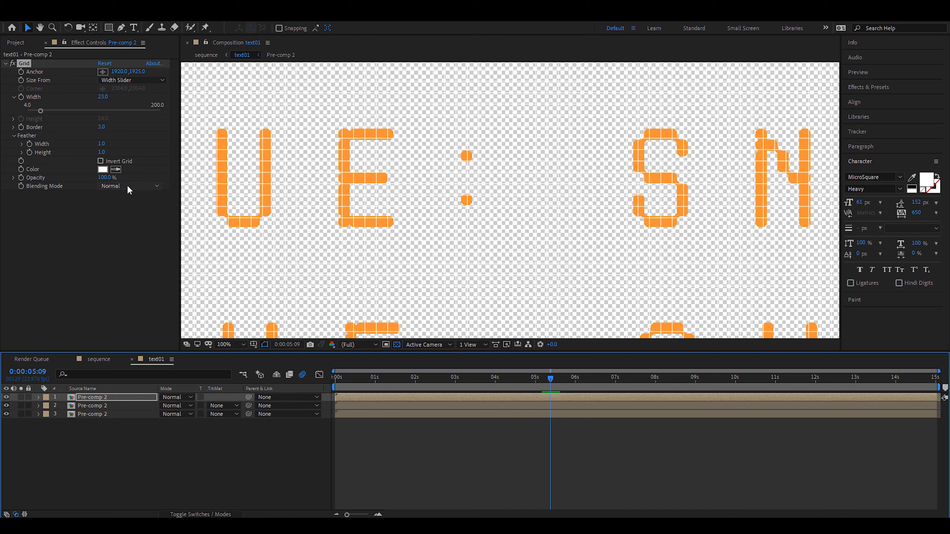
# Step: Set the grid to Screen blending with a border of 4, and copy the Grid effect onto the other two Pre-comp 2 layers
pyautogui.click(129, 185)
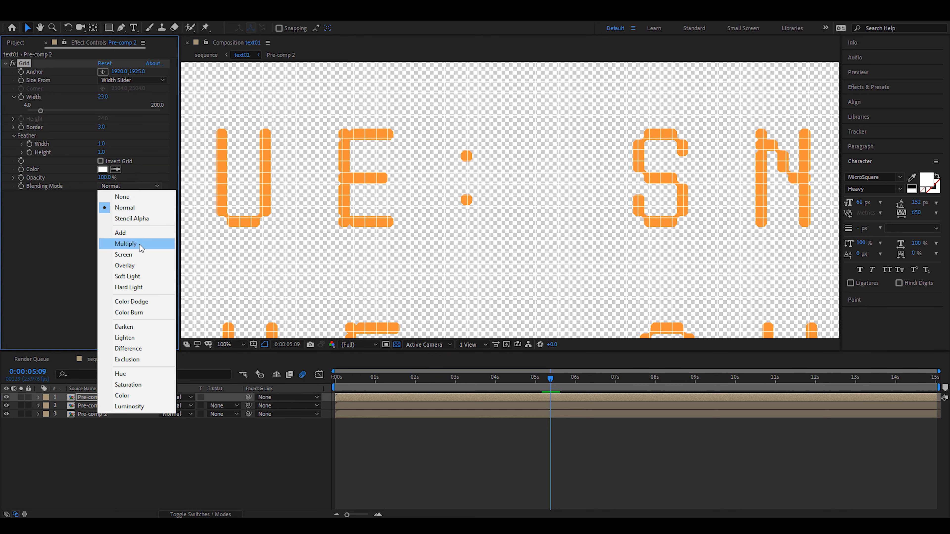
pyautogui.click(141, 257)
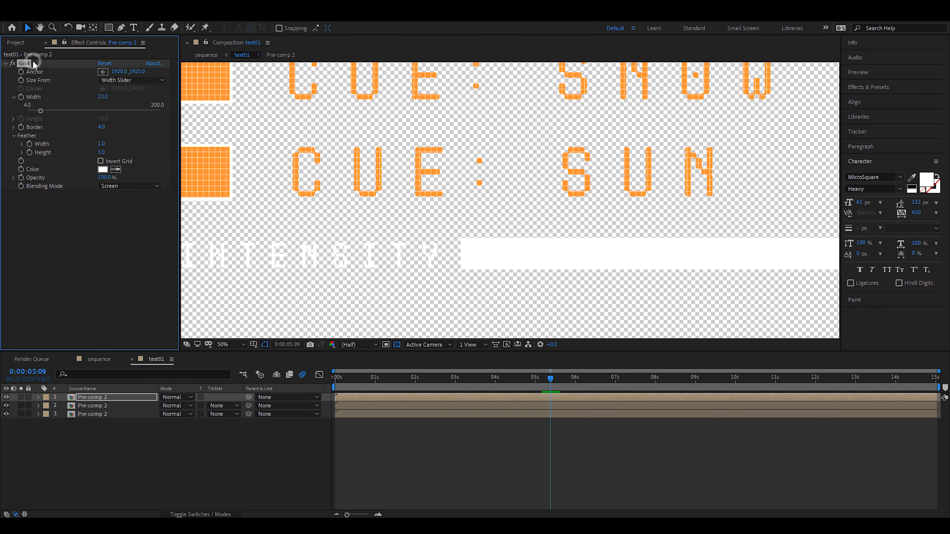
pyautogui.click(89, 406)
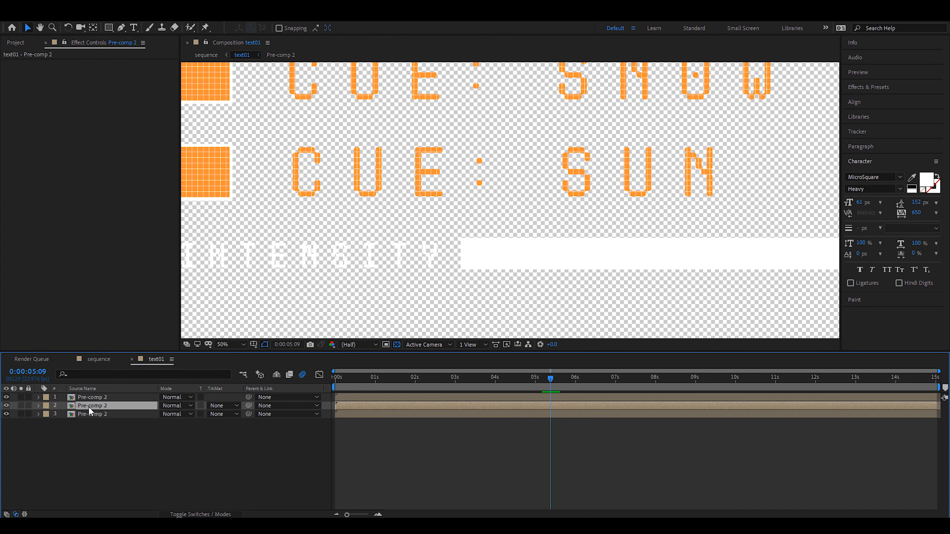
pyautogui.click(92, 414)
# Step: Apply Set Channels to the topmost Pre-comp 2 layer and set its green and blue channels to Off, leaving only red
pyautogui.click(114, 398)
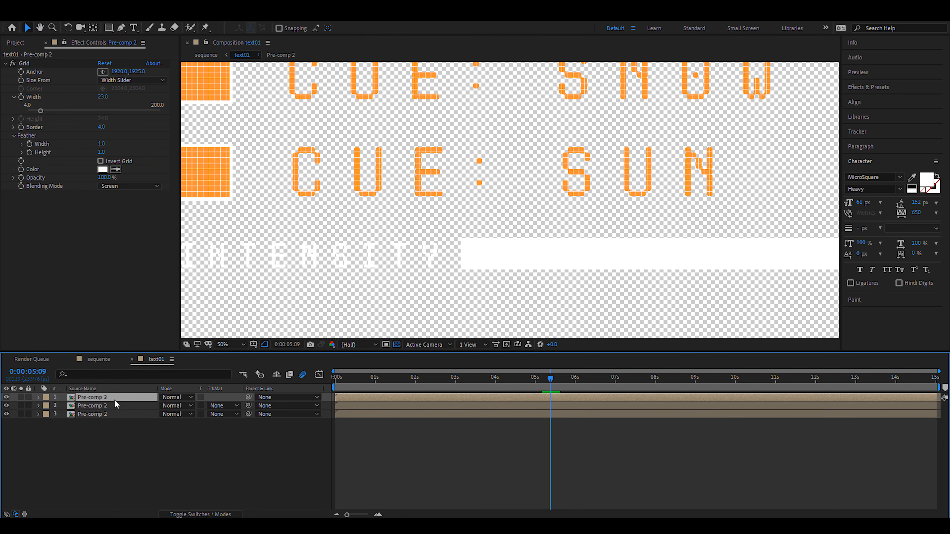
pyautogui.hotkey('ctrl', 'space')
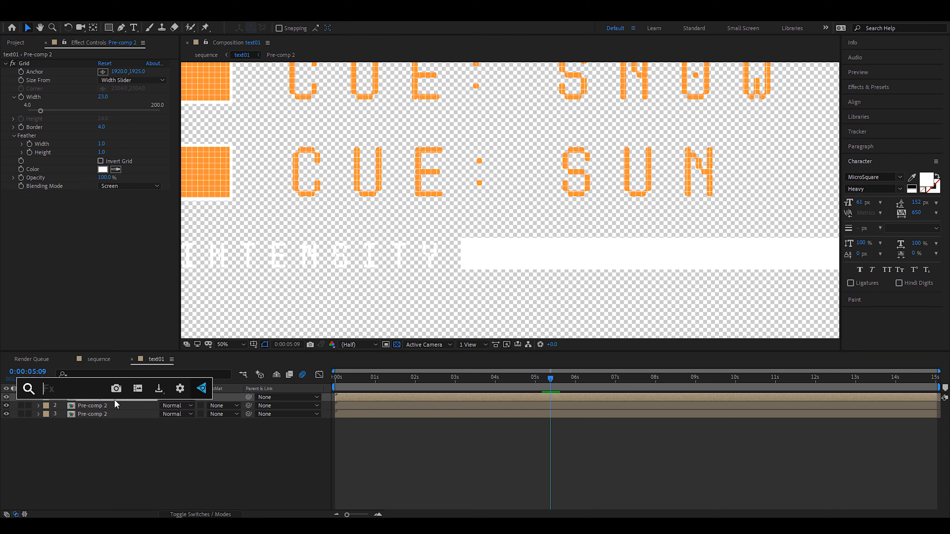
pyautogui.write('set c')
pyautogui.click(80, 415)
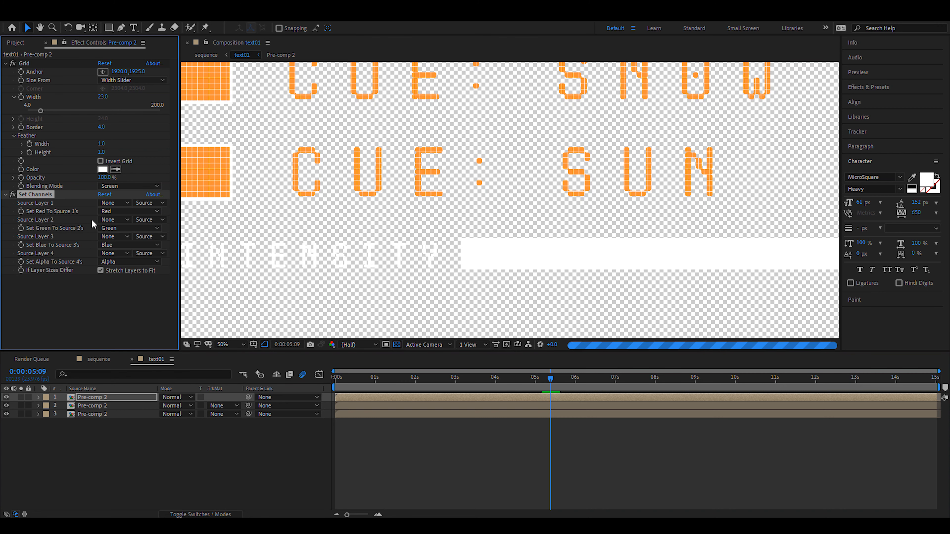
pyautogui.click(117, 227)
pyautogui.click(120, 300)
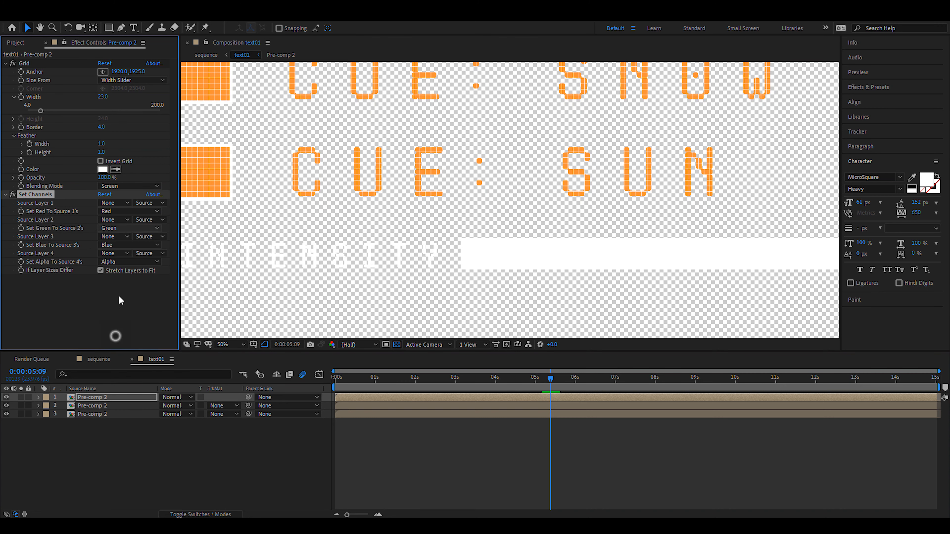
pyautogui.click(122, 244)
pyautogui.click(127, 353)
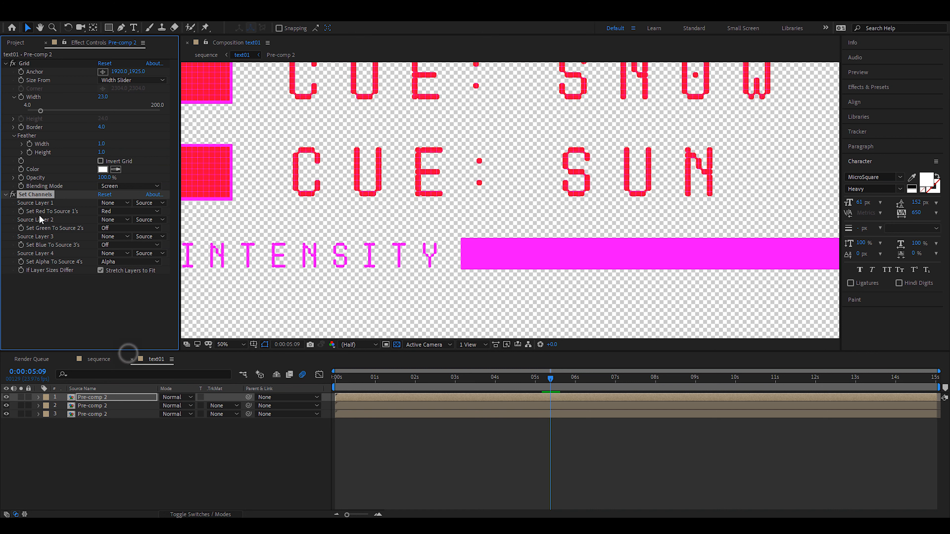
# Step: Copy the Set Channels effect from the topmost layer onto the second and third Pre-comp 2 layers
pyautogui.click(40, 197)
pyautogui.click(40, 194)
pyautogui.click(96, 405)
pyautogui.click(65, 288)
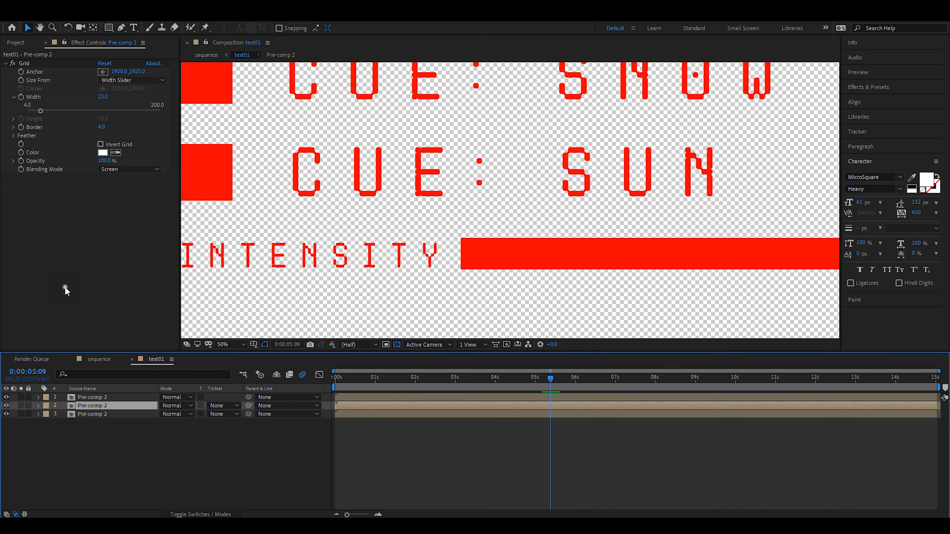
pyautogui.click(95, 414)
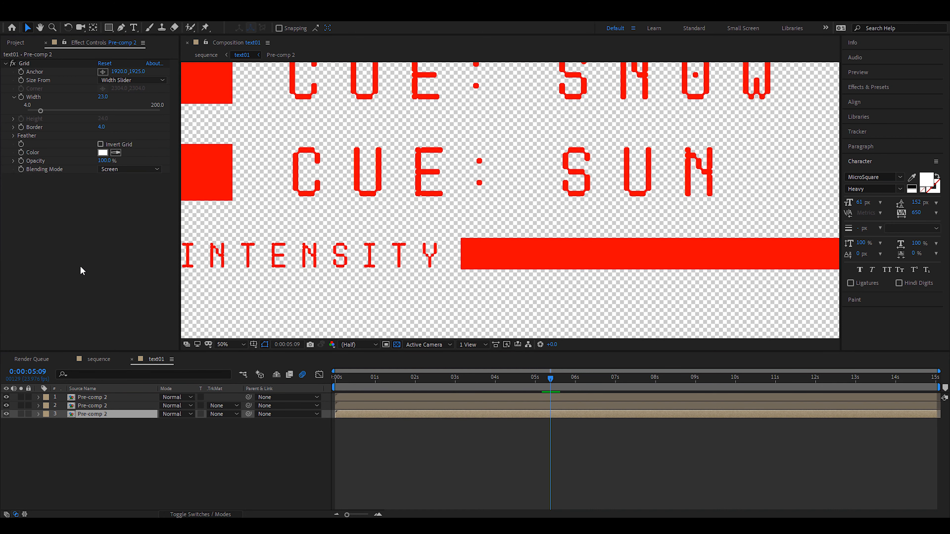
# Step: Set the red channel to Off in the second Pre-comp 2 layer's Set Channels effect
pyautogui.click(98, 398)
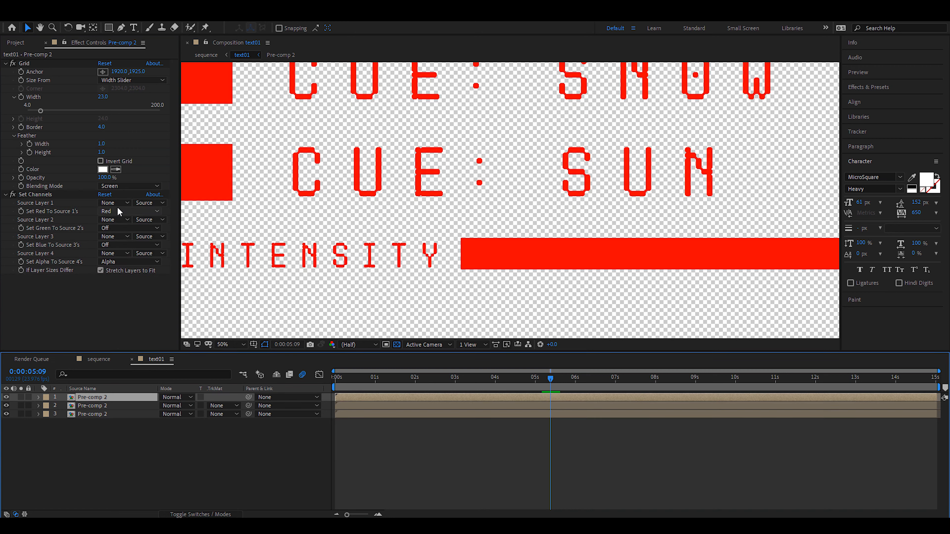
pyautogui.click(95, 405)
pyautogui.click(106, 194)
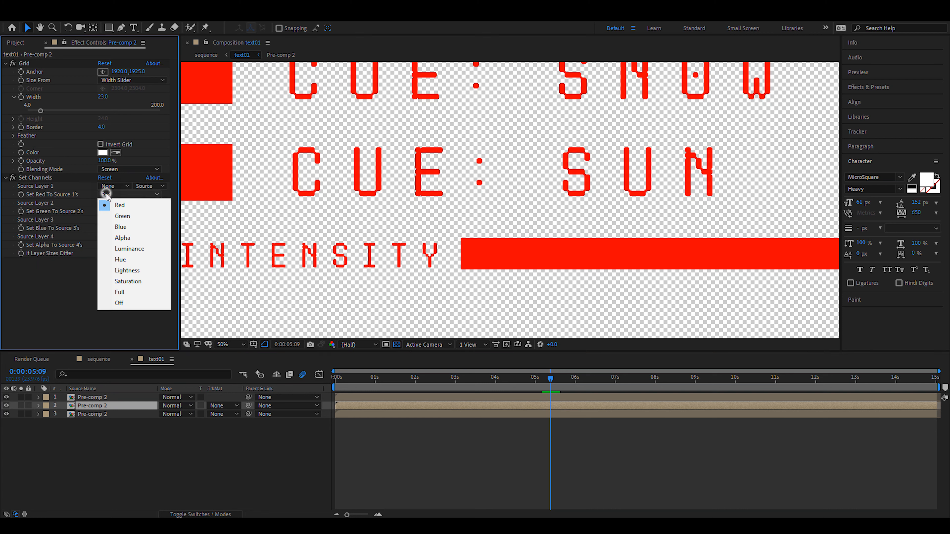
pyautogui.click(133, 309)
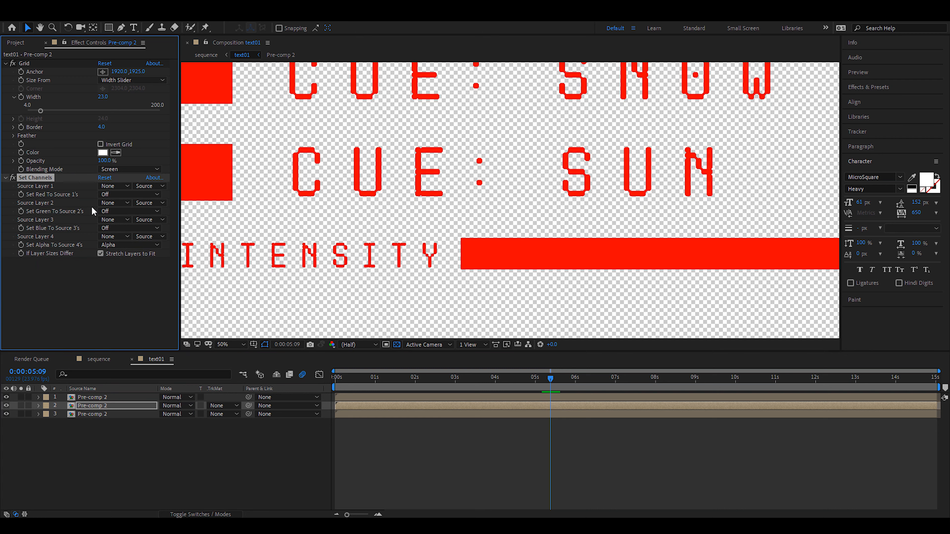
# Step: Set green to Green in the second Pre-comp 2 layer's Set Channels, and set red to Off and blue to Blue in the third's
pyautogui.click(109, 211)
pyautogui.click(122, 254)
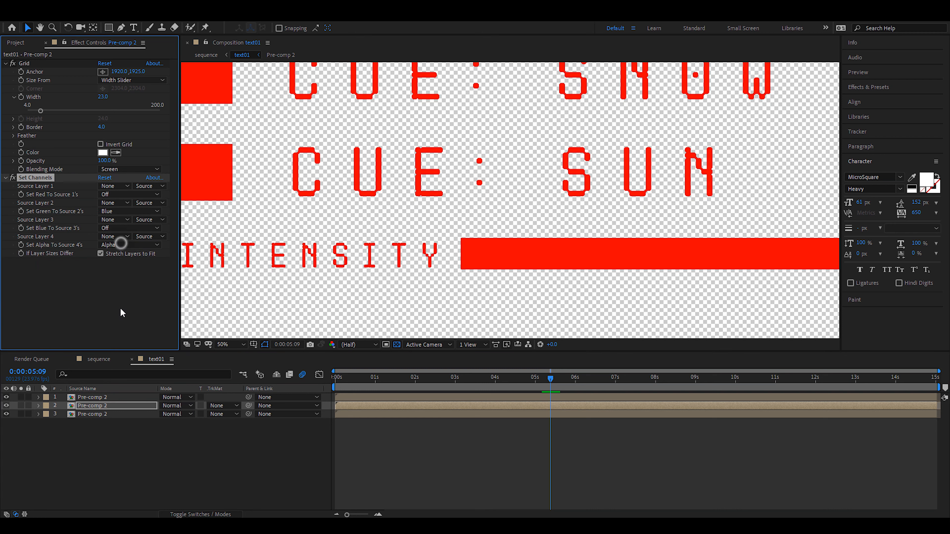
pyautogui.click(104, 414)
pyautogui.click(117, 195)
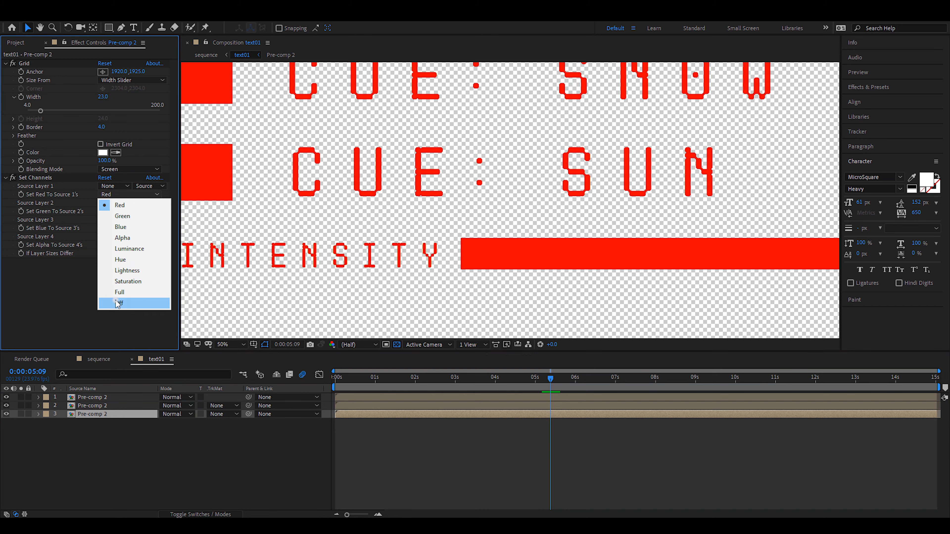
pyautogui.click(119, 307)
pyautogui.click(108, 228)
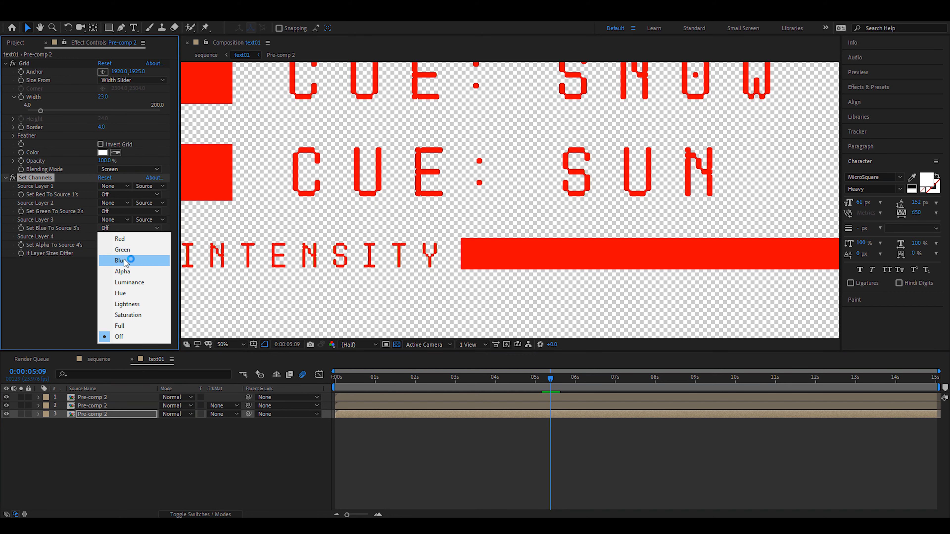
pyautogui.click(125, 258)
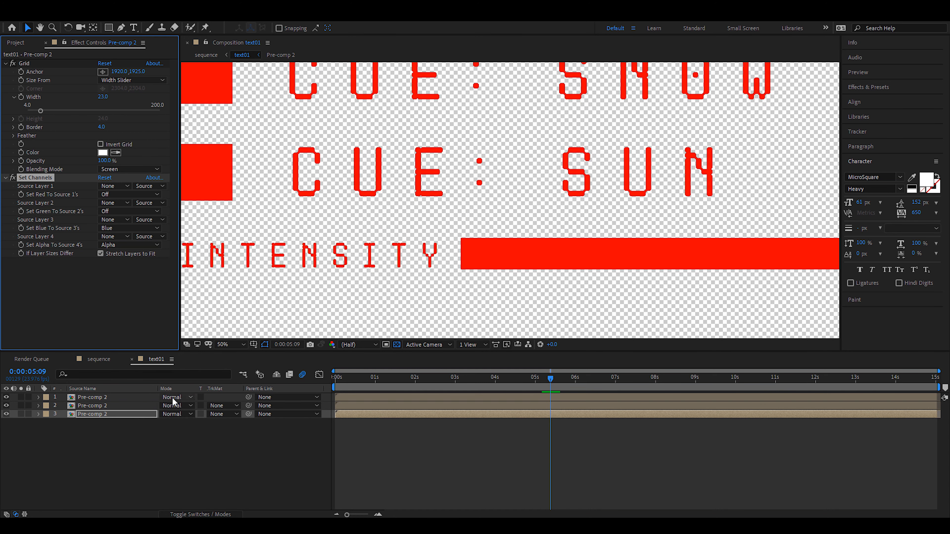
# Step: Set the blending mode of all three Pre-comp 2 layers to Screen
pyautogui.click(176, 406)
pyautogui.click(211, 212)
pyautogui.click(182, 397)
pyautogui.click(211, 213)
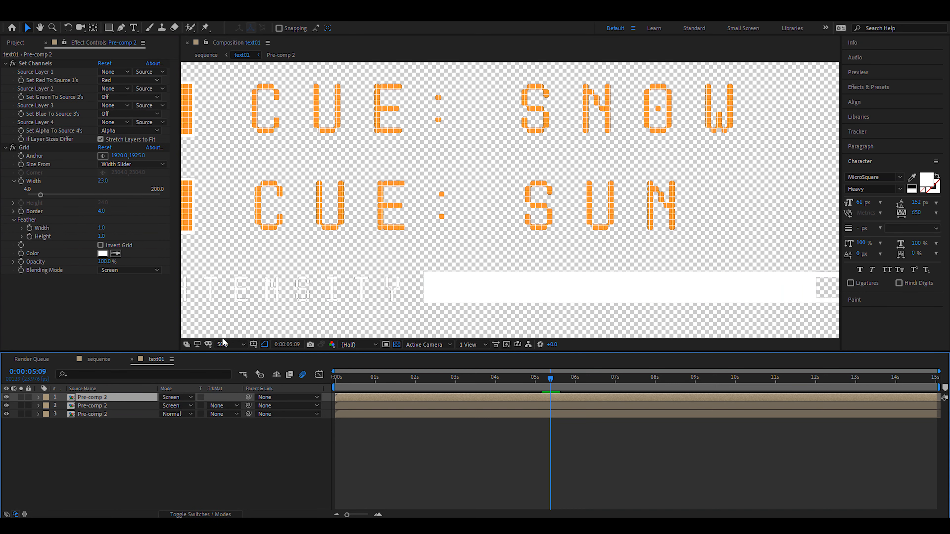
pyautogui.click(176, 414)
pyautogui.click(212, 212)
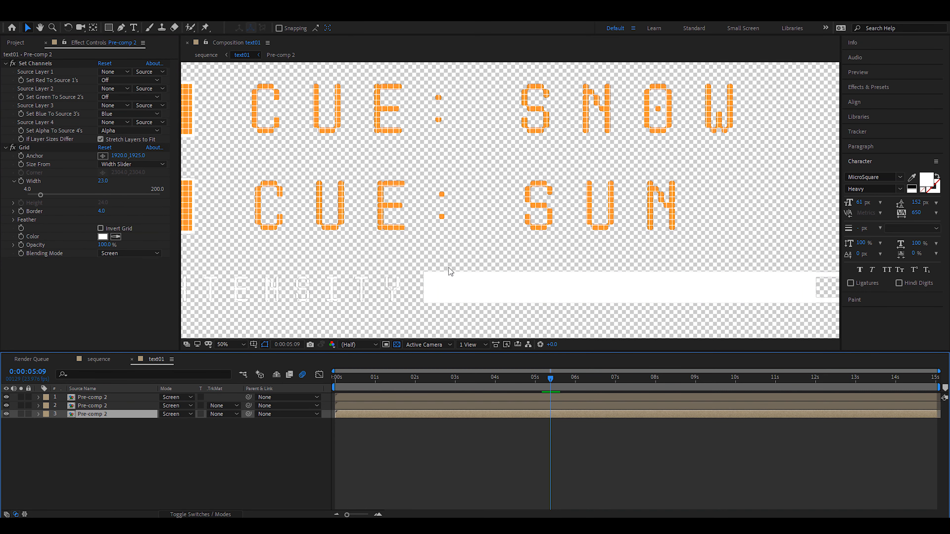
# Step: Offset the color channels by nudging the topmost Pre-comp 2 layer one step right and the second layer one step down
pyautogui.press(',')
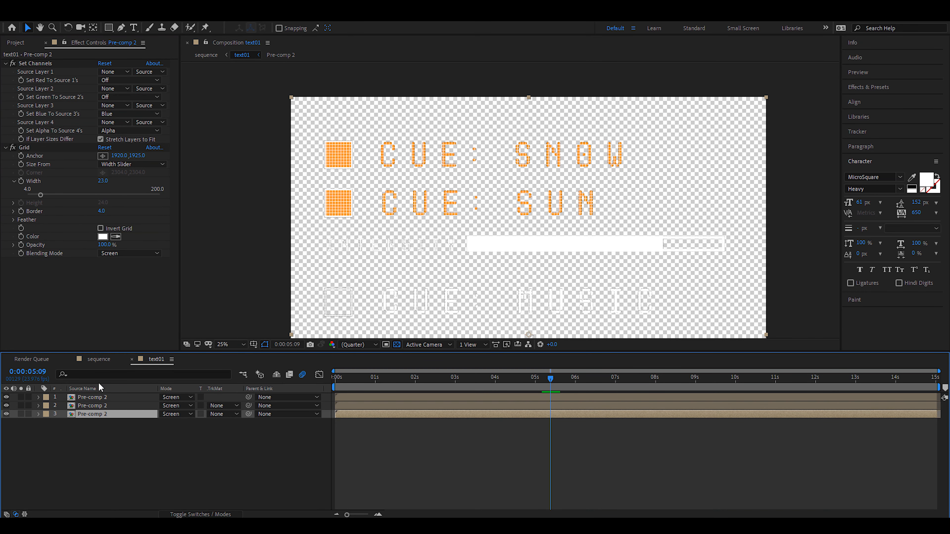
pyautogui.click(97, 397)
pyautogui.press('.')
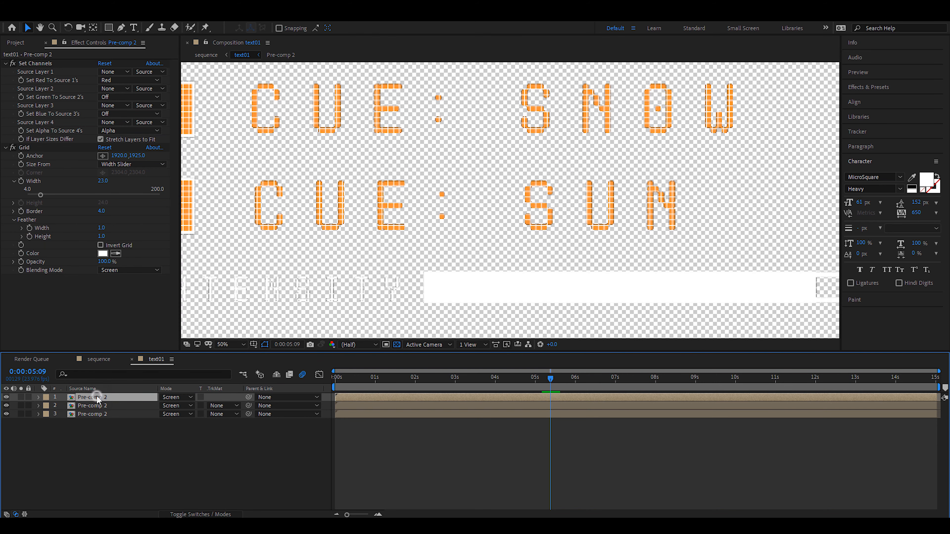
pyautogui.press('Right')
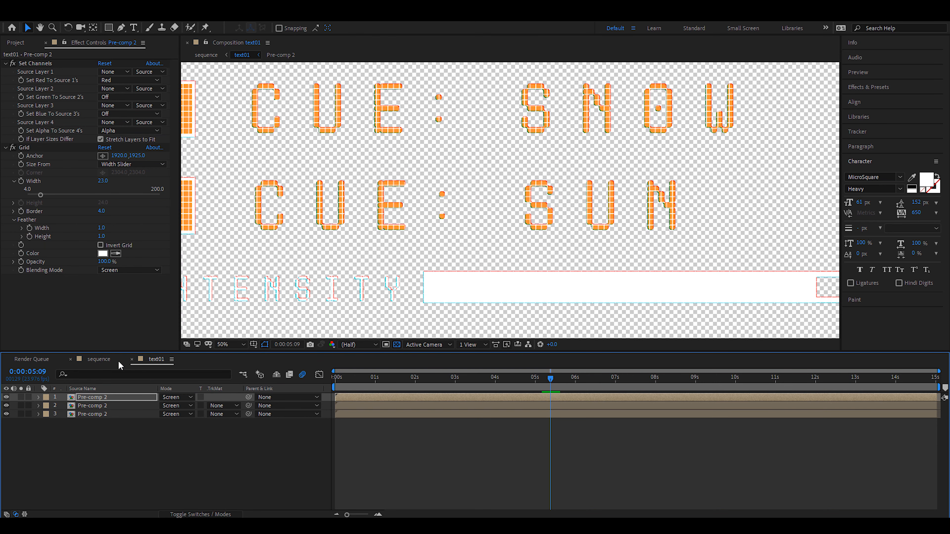
pyautogui.click(113, 406)
pyautogui.press('Down')
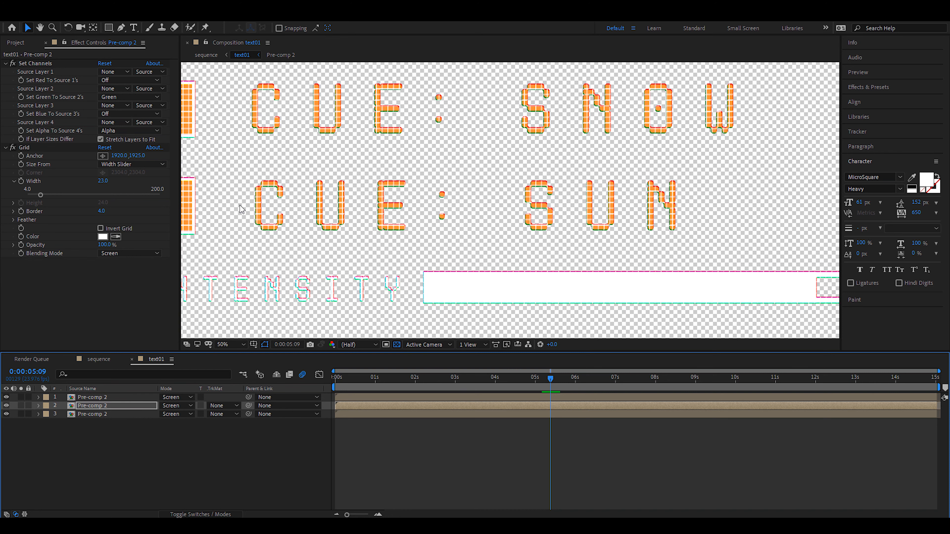
# Step: Return to the sequence composition and set the text01 layer's blending mode to Screen
pyautogui.click(110, 360)
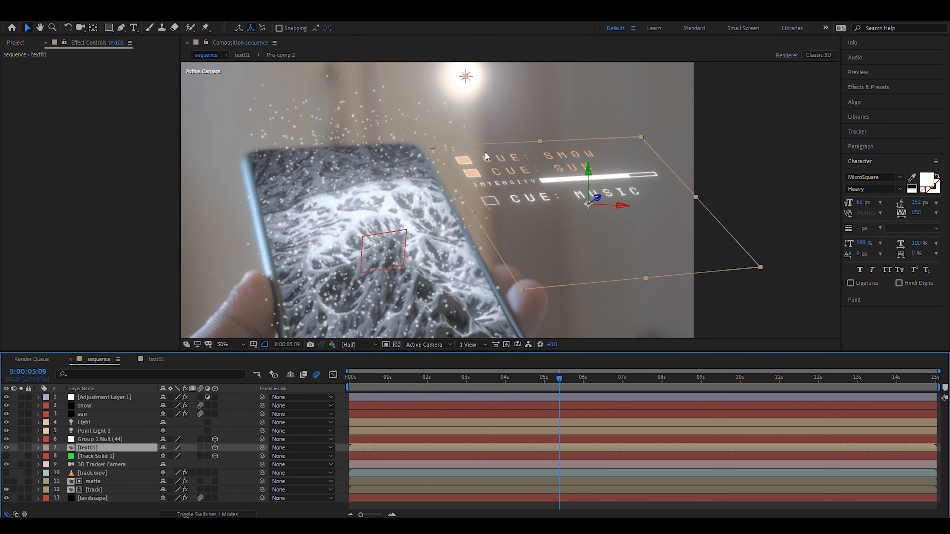
pyautogui.press('/')
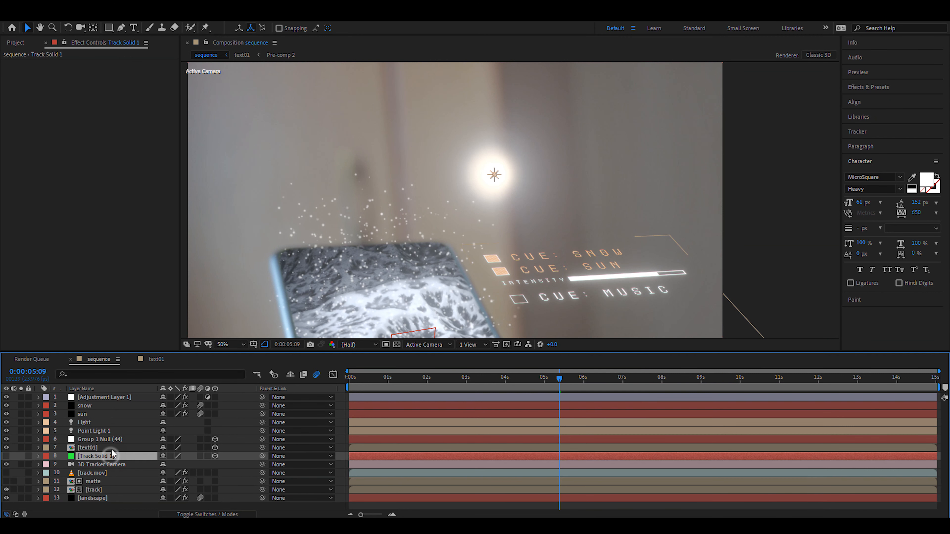
pyautogui.click(112, 447)
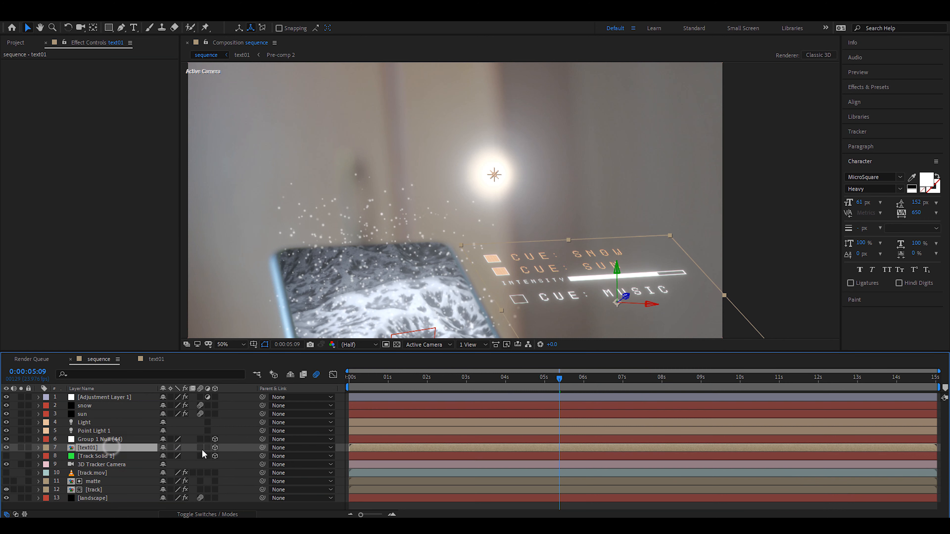
pyautogui.click(207, 514)
pyautogui.click(172, 448)
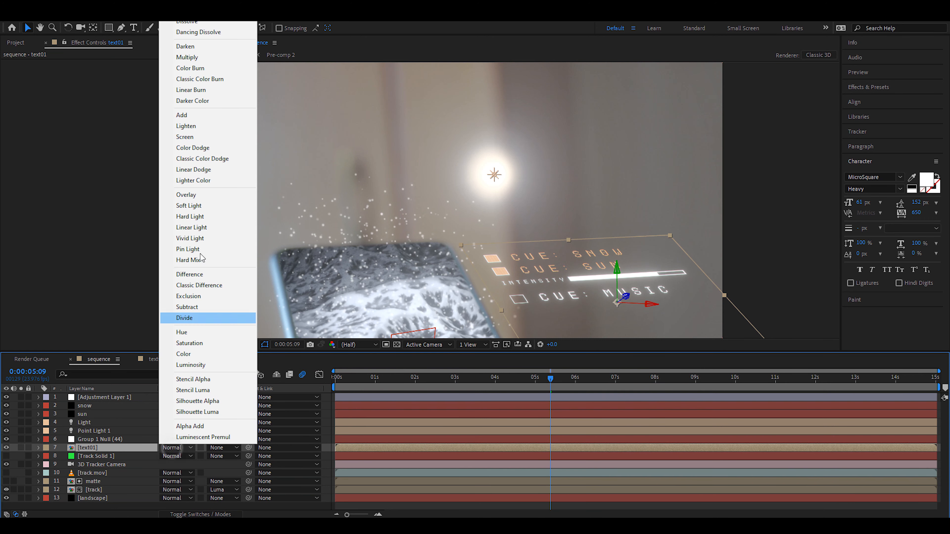
pyautogui.click(185, 137)
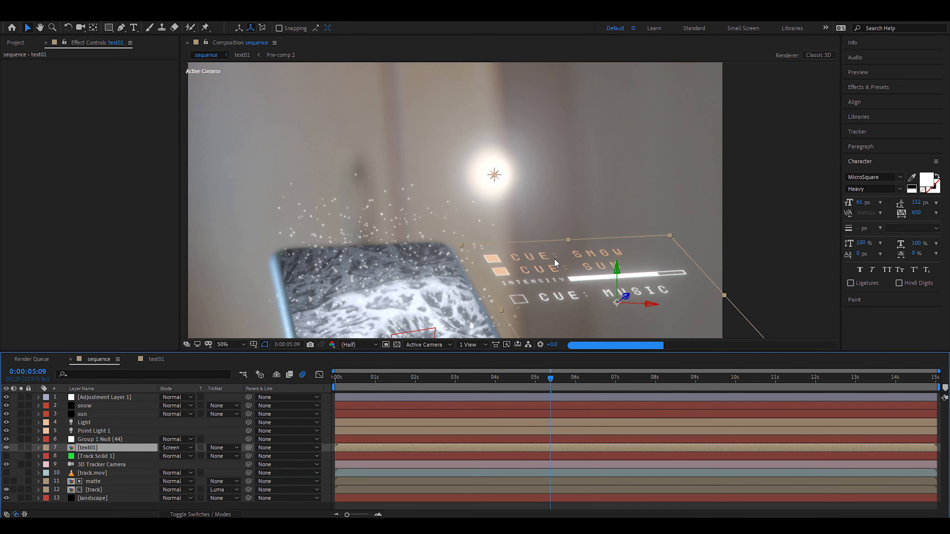
# Step: Inspect the blended hologram text beside the phone up close and save the project
pyautogui.scroll(1, 574, 286)
pyautogui.moveTo(576, 287); pyautogui.dragTo(495, 149)
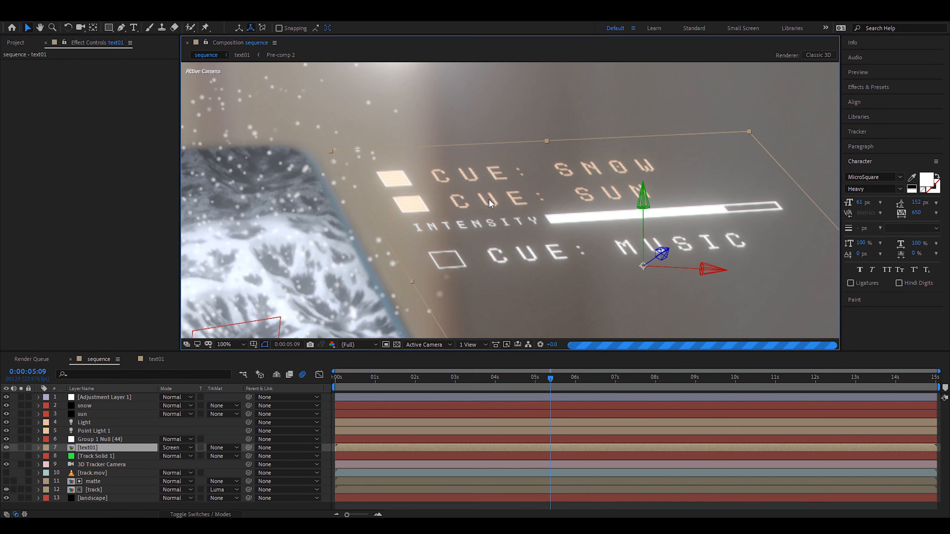
pyautogui.scroll(-2, 488, 201)
pyautogui.scroll(1, 487, 202)
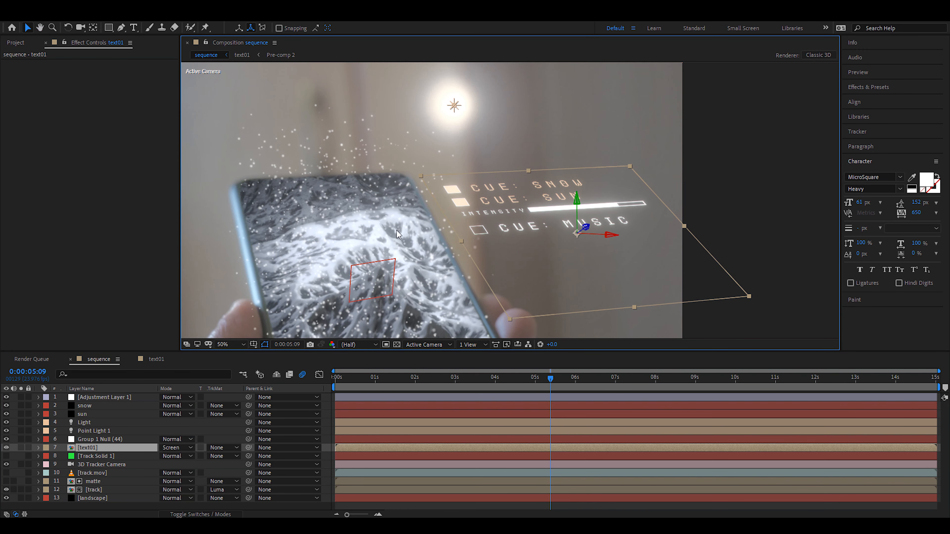
pyautogui.hotkey('ctrl', 's')
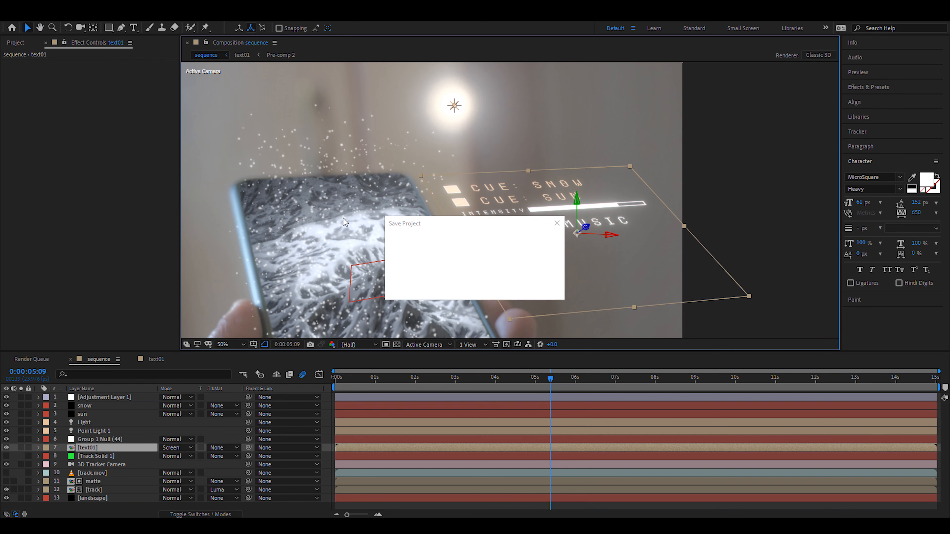
# Step: Set the Vibrance of Adjustment Layer 1's Optical Glow to 15% and check the whole frame
pyautogui.click(108, 398)
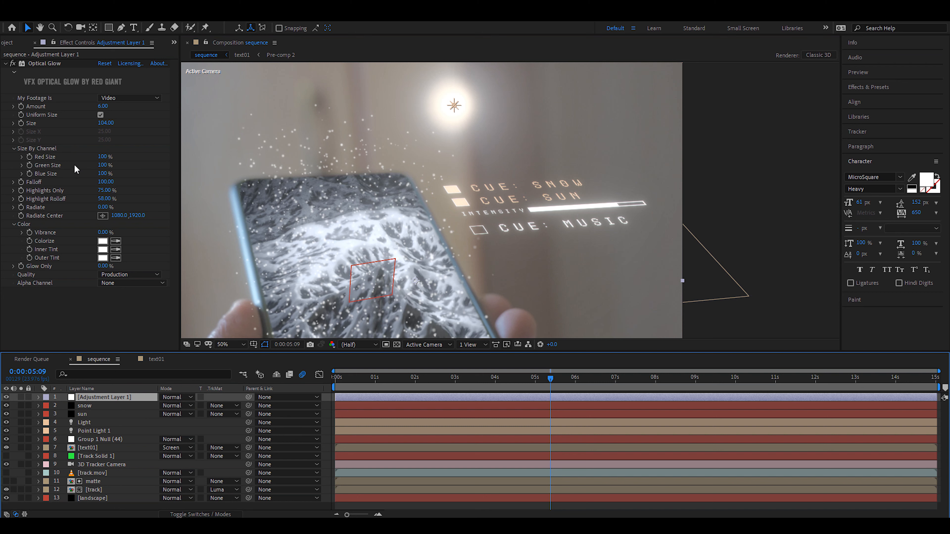
pyautogui.moveTo(102, 233); pyautogui.dragTo(135, 233)
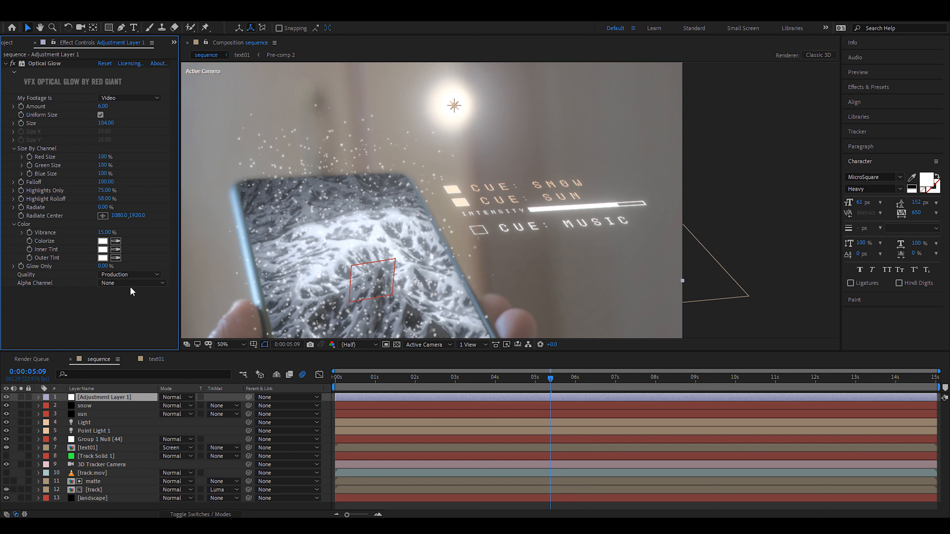
pyautogui.moveTo(480, 223)
pyautogui.mouseDown()
pyautogui.moveTo(511, 116)
pyautogui.moveTo(533, 235)
pyautogui.moveTo(469, 66)
pyautogui.moveTo(492, 231)
pyautogui.mouseUp()
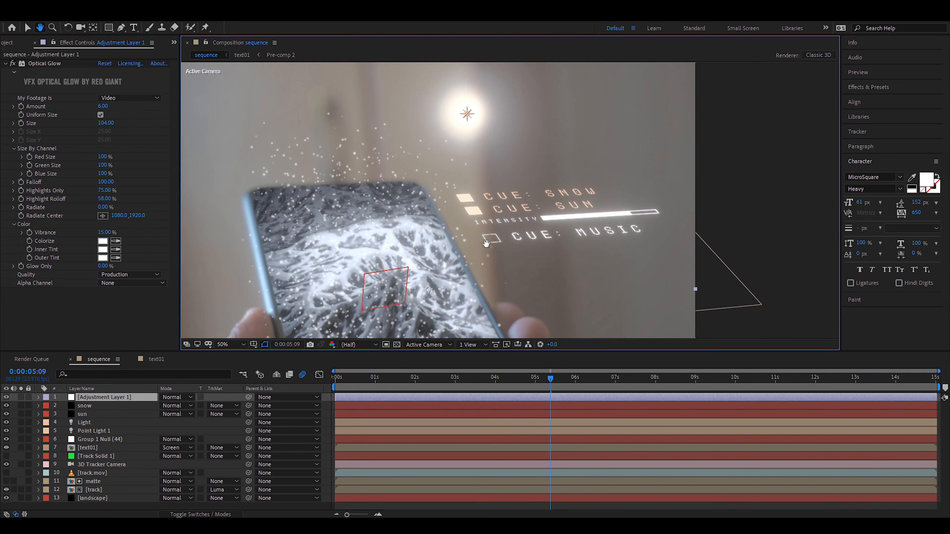
pyautogui.scroll(-2, 250, 205)
pyautogui.moveTo(451, 204)
pyautogui.mouseDown()
pyautogui.moveTo(434, 174)
pyautogui.moveTo(414, 186)
pyautogui.mouseUp()
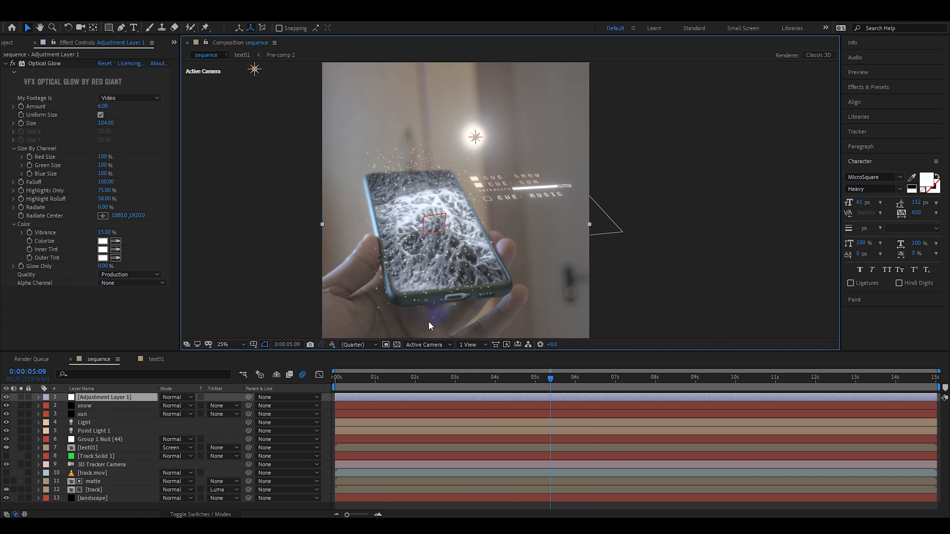
pyautogui.moveTo(524, 195); pyautogui.dragTo(539, 114)
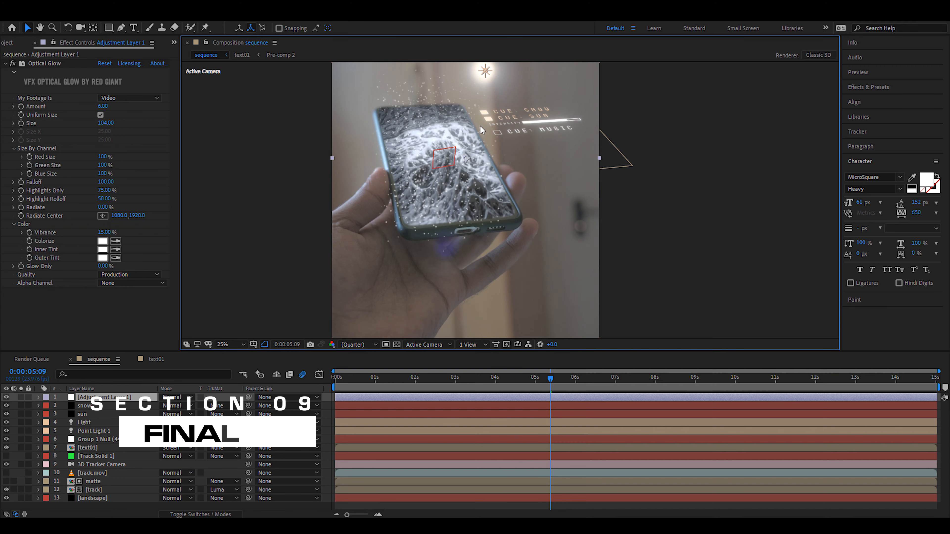
# Step: Duplicate the text01 layer and offset the upper copy slightly along its Z axis, undoing a further shift along Y
pyautogui.scroll(2, 479, 126)
pyautogui.click(103, 452)
pyautogui.hotkey('ctrl', 'd')
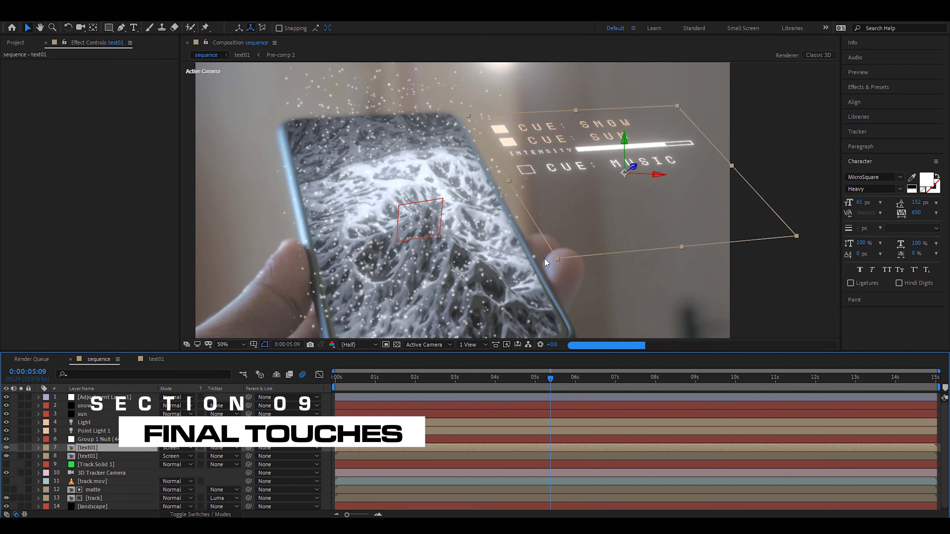
pyautogui.click(632, 169)
pyautogui.moveTo(633, 170); pyautogui.dragTo(629, 170)
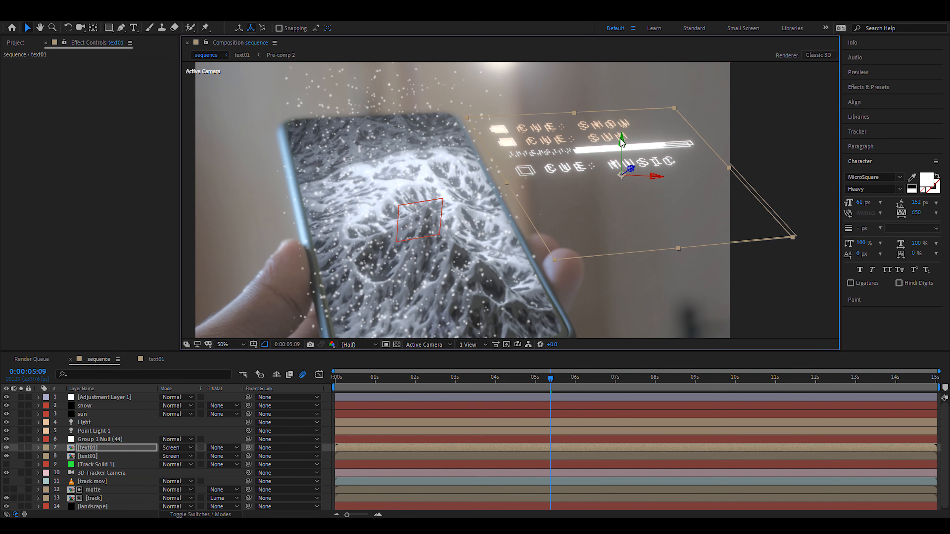
pyautogui.moveTo(622, 144); pyautogui.dragTo(622, 146)
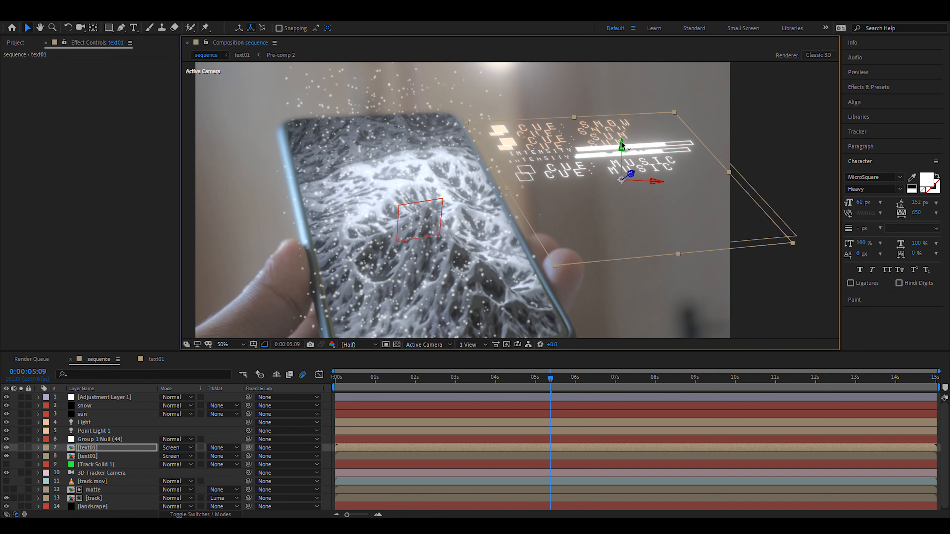
pyautogui.hotkey('ctrl', 'z')
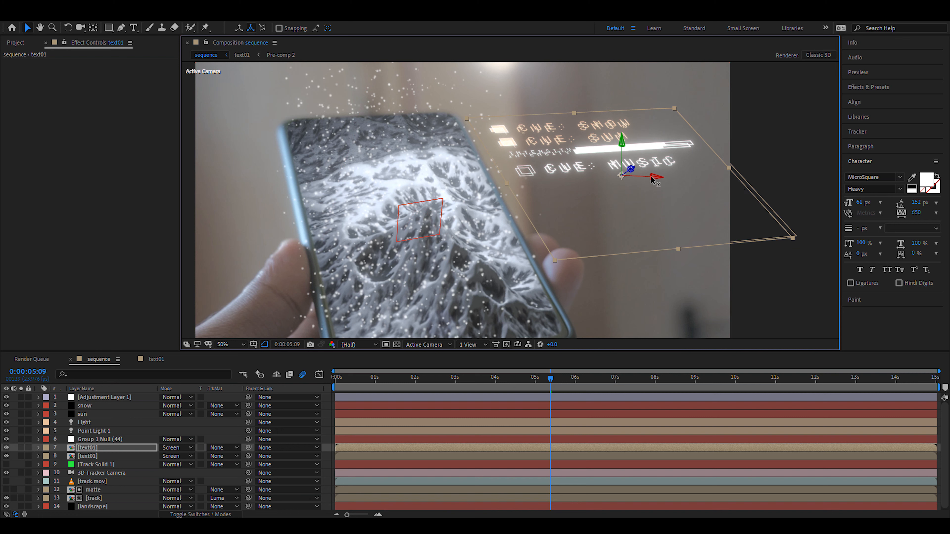
pyautogui.moveTo(650, 179); pyautogui.dragTo(651, 179)
# Step: Apply a Fill effect to the upper text01 copy and set its color to white
pyautogui.click(110, 447)
pyautogui.hotkey('ctrl', 'space')
pyautogui.write('f')
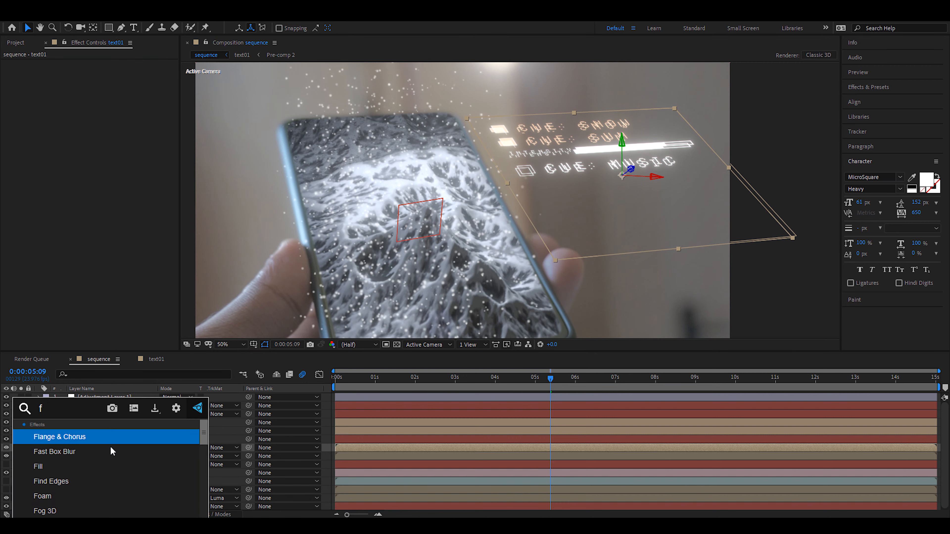
pyautogui.write('il')
pyautogui.press('Return')
pyautogui.click(101, 89)
pyautogui.click(220, 35)
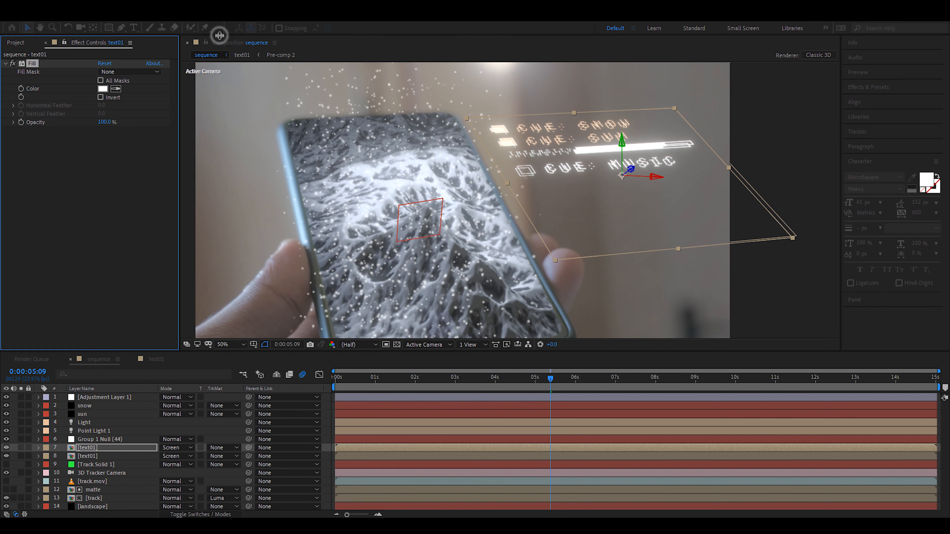
# Step: Set the opacity of the upper text01 copy to 15%
pyautogui.press('t')
pyautogui.click(166, 456)
pyautogui.write('15')
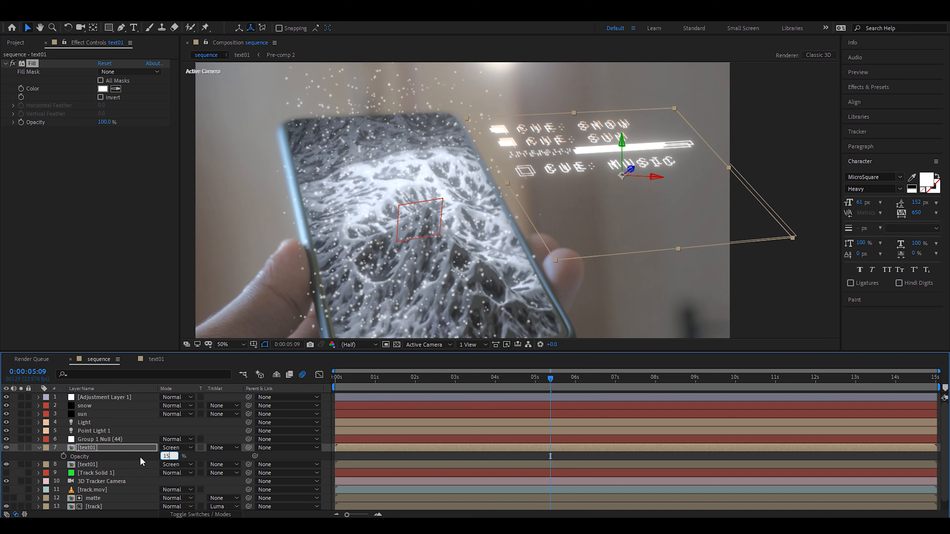
pyautogui.press('Return')
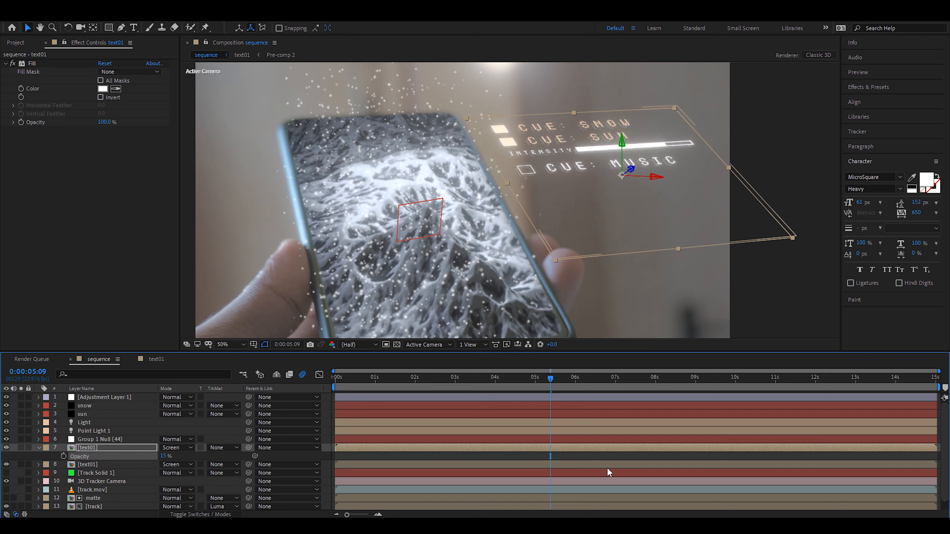
# Step: Check the text at about 4 and 8 seconds, and enable motion blur on both text01 layers
pyautogui.click(506, 380)
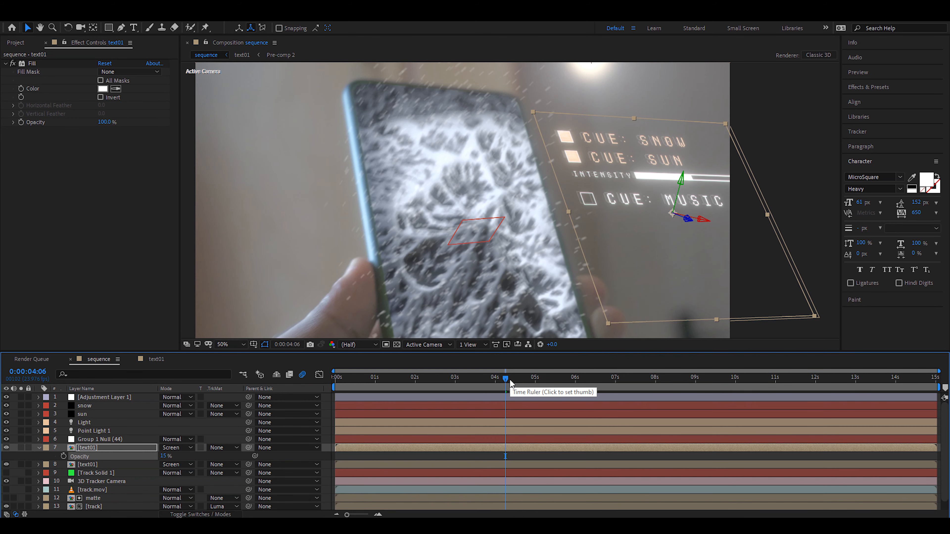
pyautogui.click(667, 380)
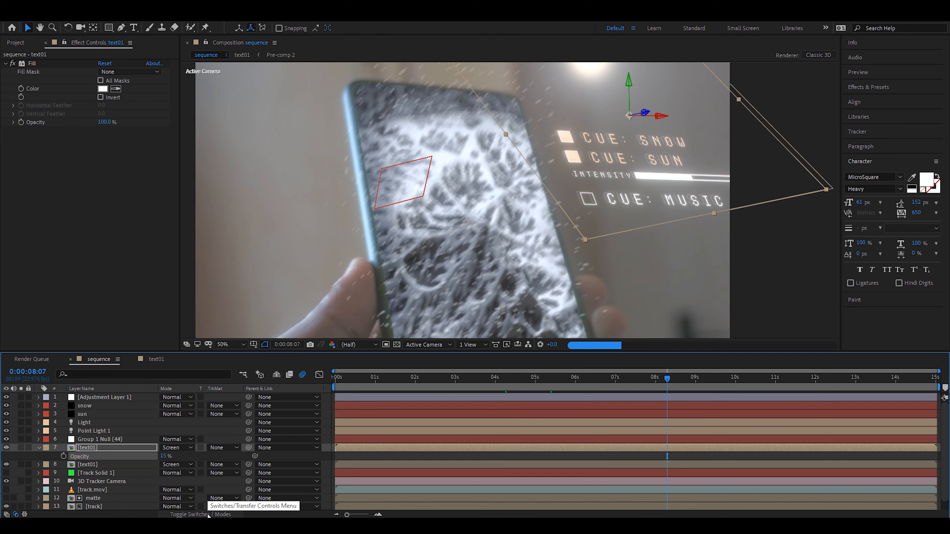
pyautogui.click(208, 515)
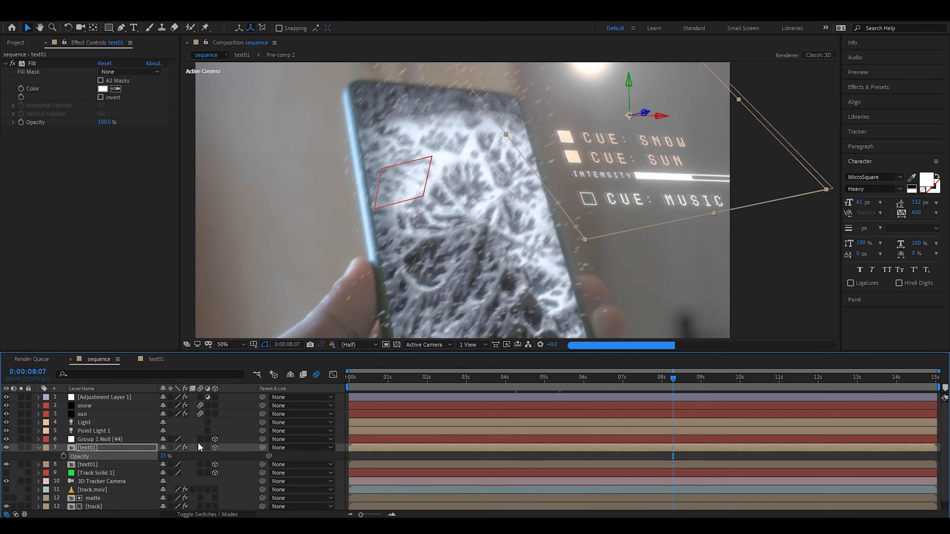
pyautogui.click(200, 464)
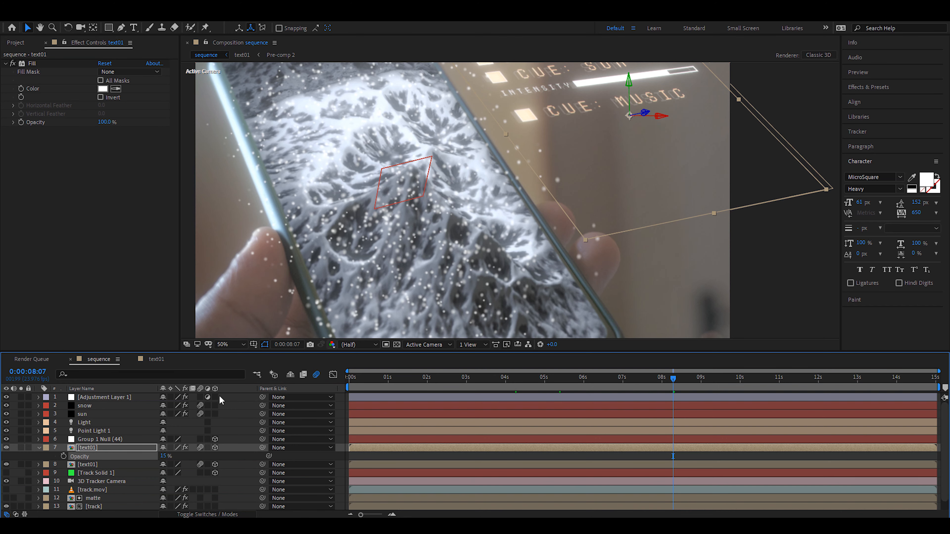
# Step: Duplicate the snow layer
pyautogui.hotkey('ctrl', 'Down')
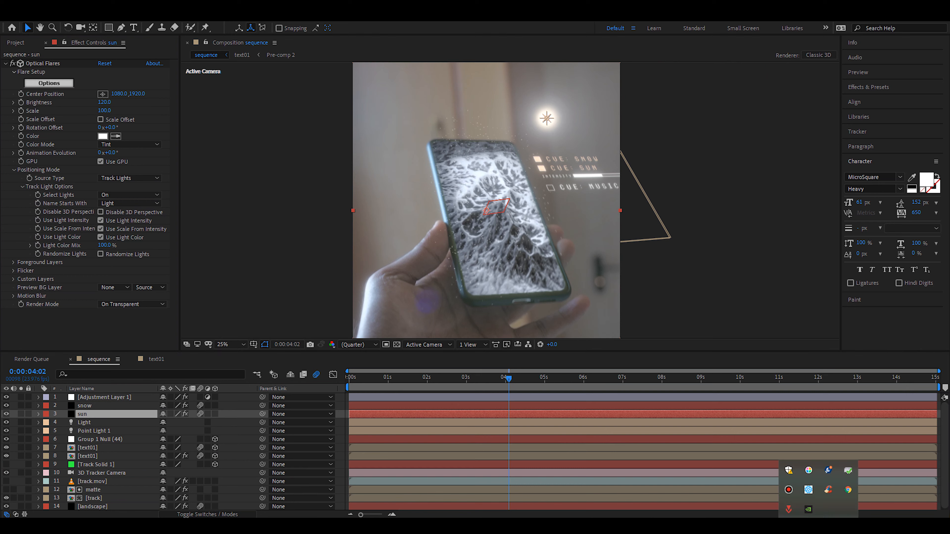
pyautogui.click(102, 409)
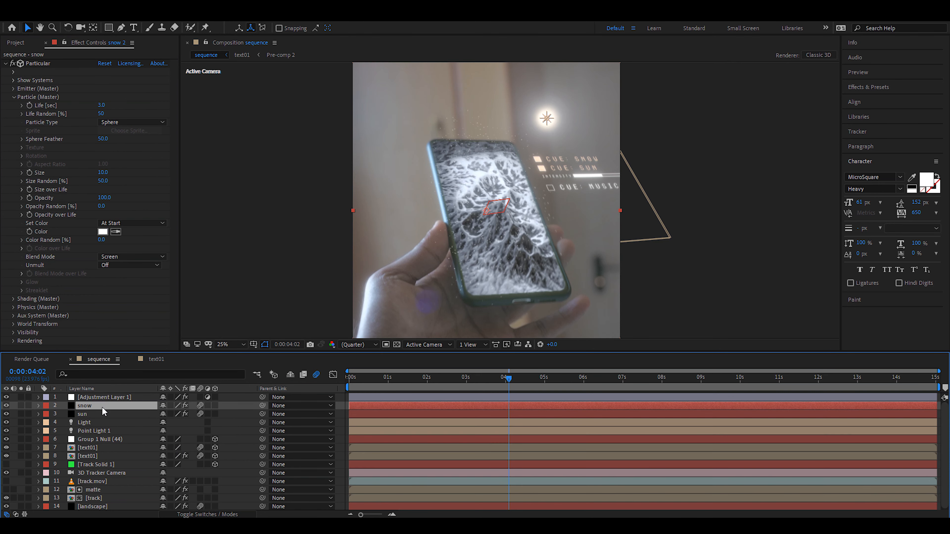
pyautogui.hotkey('ctrl', 'd')
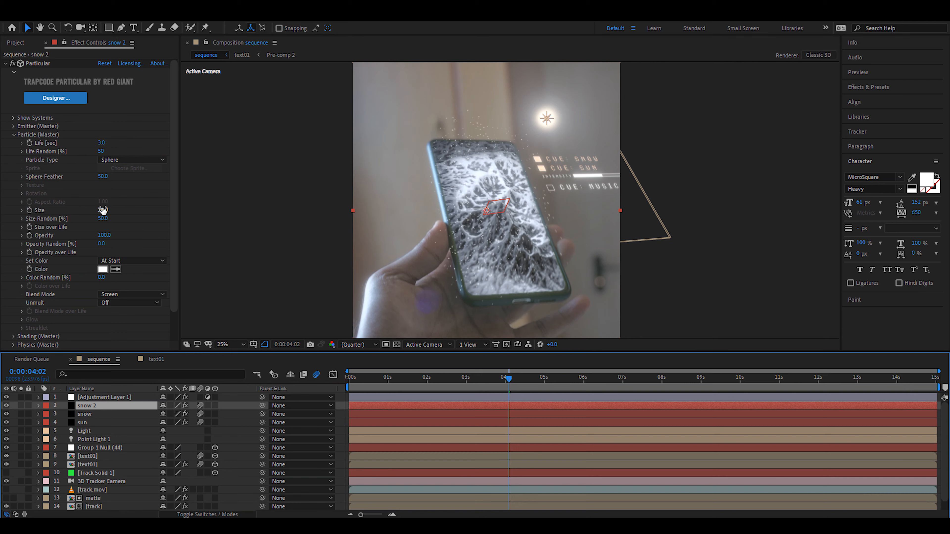
# Step: Enlarge the snow copy's Particular emitter to about 19342 in X, 21739 in Y and 12182 in Z
pyautogui.click(14, 126)
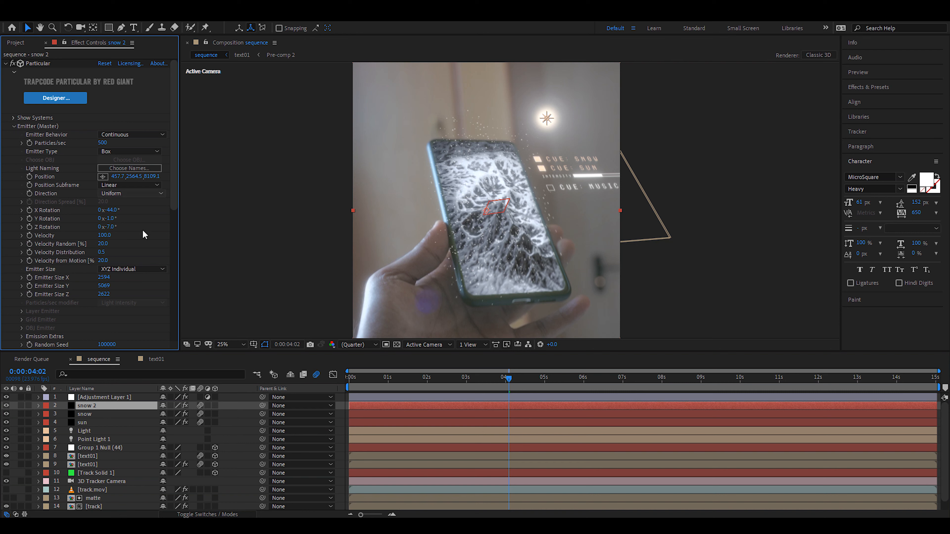
pyautogui.click(108, 281)
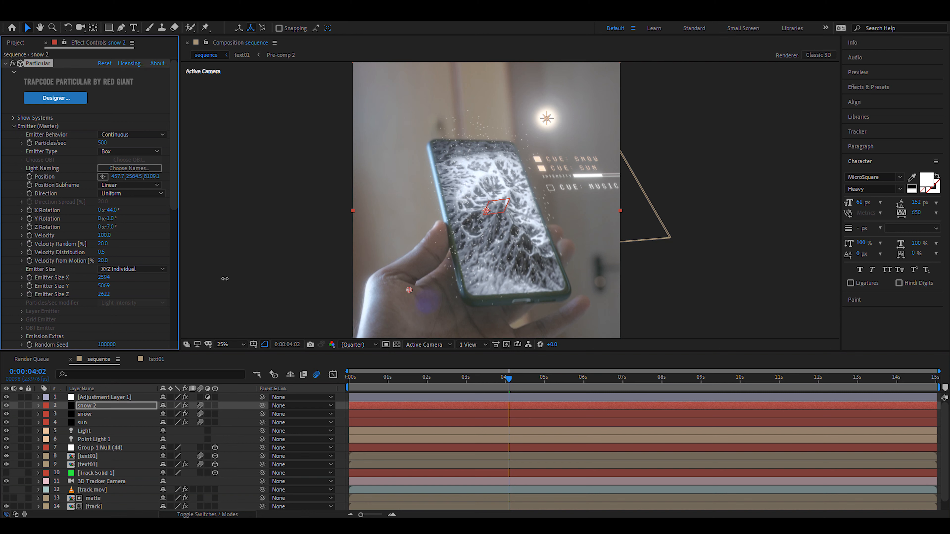
pyautogui.moveTo(359, 278); pyautogui.dragTo(457, 284)
pyautogui.moveTo(103, 280); pyautogui.dragTo(683, 280)
pyautogui.moveTo(836, 269); pyautogui.dragTo(886, 269)
pyautogui.moveTo(114, 287); pyautogui.dragTo(930, 286)
pyautogui.moveTo(105, 294); pyautogui.dragTo(562, 284)
# Step: Preview the enlarged snow copy soloed with the 3D Tracker Camera from about 4 seconds, and restore all layers
pyautogui.click(21, 405)
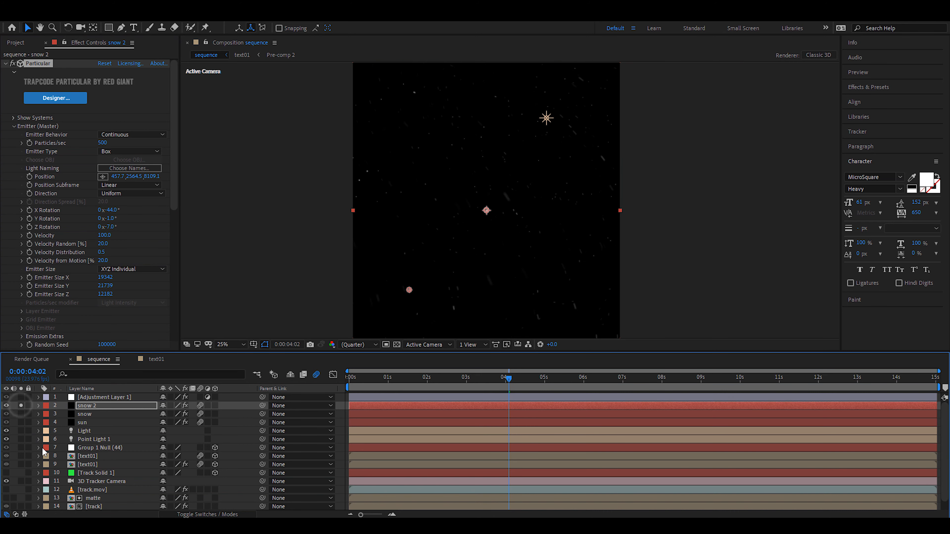
pyautogui.click(21, 481)
pyautogui.press('space')
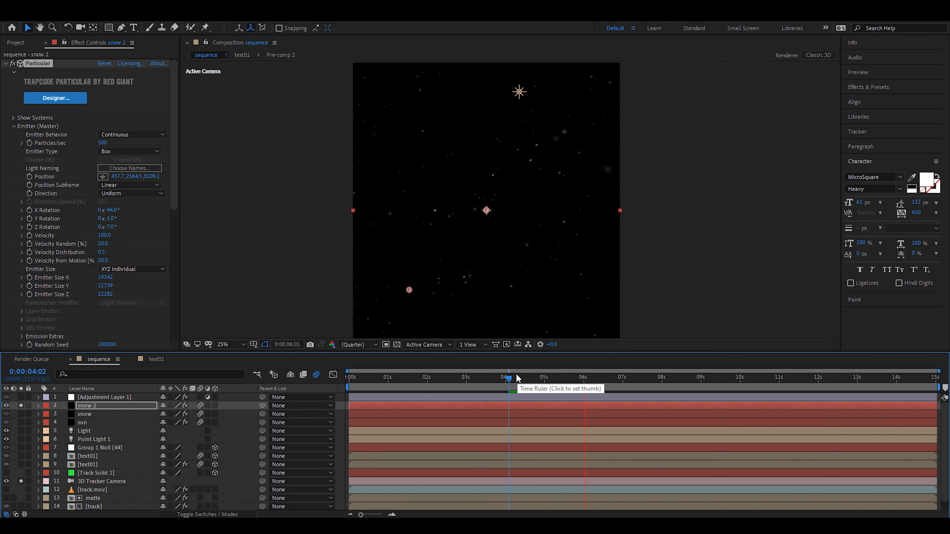
pyautogui.press('space')
pyautogui.click(20, 406)
pyautogui.click(21, 482)
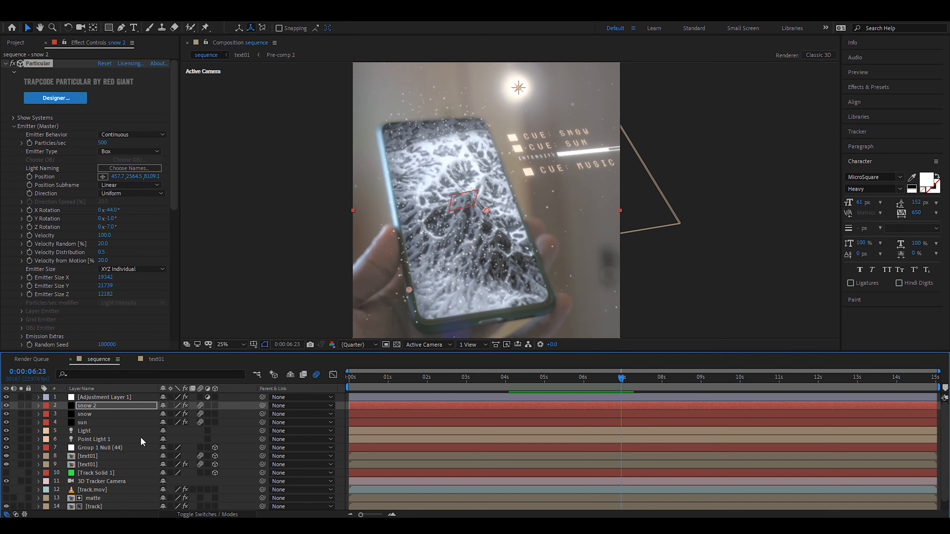
# Step: Save the project and check the full composite with the added particles at about 4 seconds
pyautogui.hotkey('ctrl', 's')
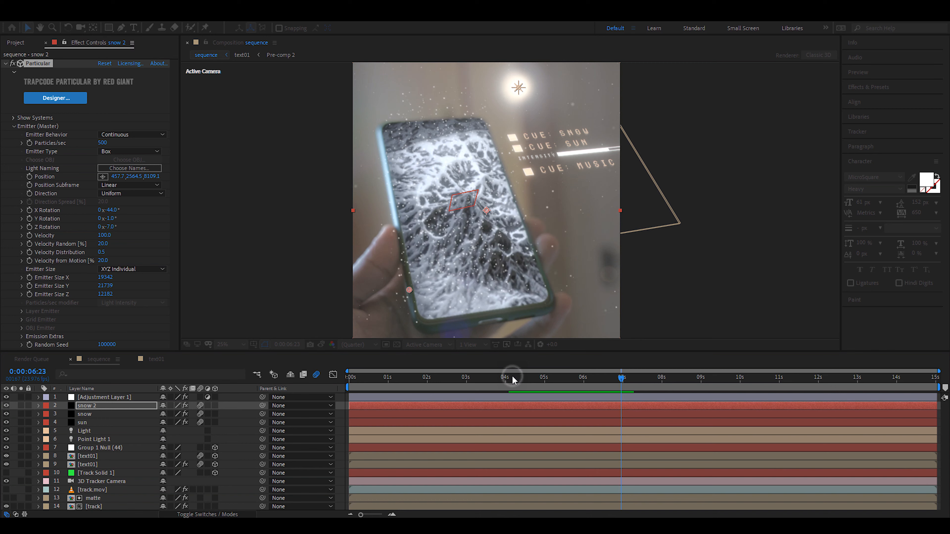
pyautogui.click(512, 376)
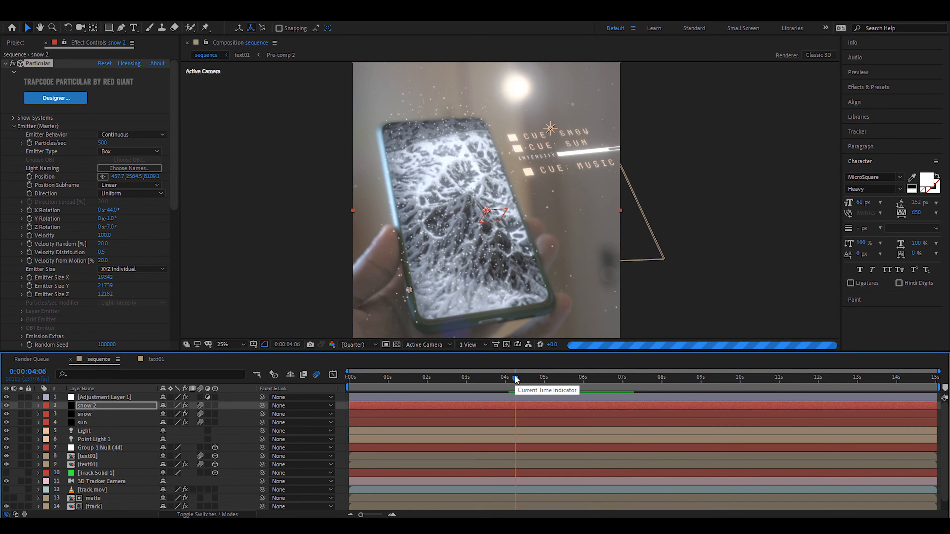
pyautogui.scroll(-1, 495, 422)
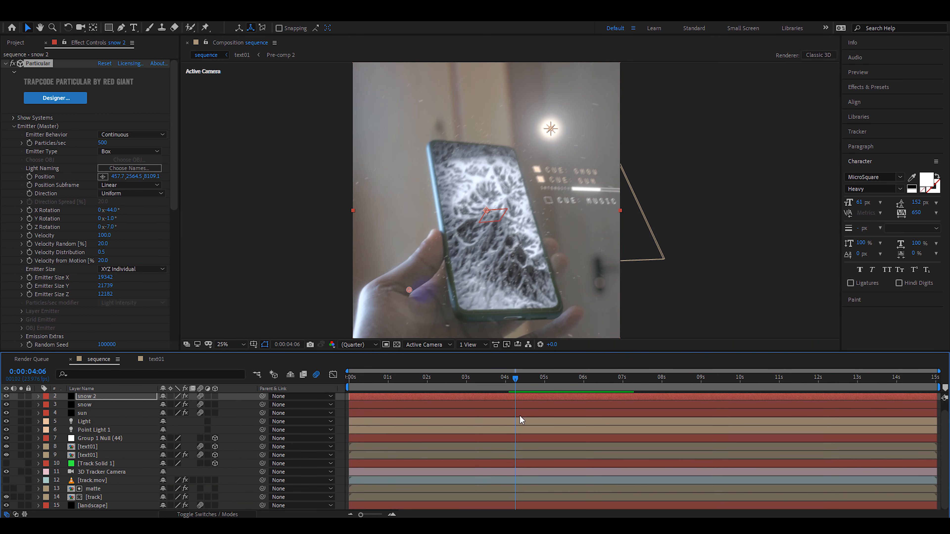
pyautogui.scroll(1, 522, 420)
pyautogui.press('space')
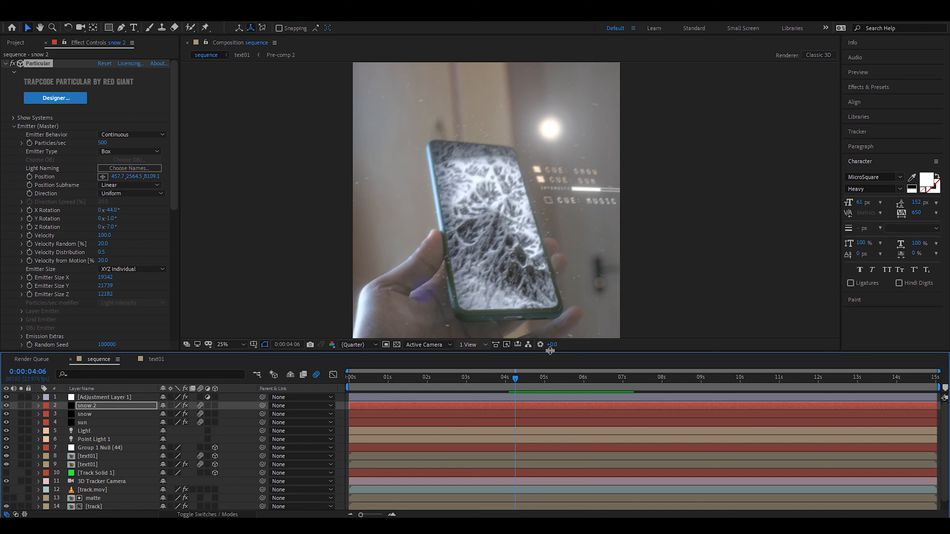
# Step: Rename the snow copy layer as environment
pyautogui.press('Return')
pyautogui.write('envir')
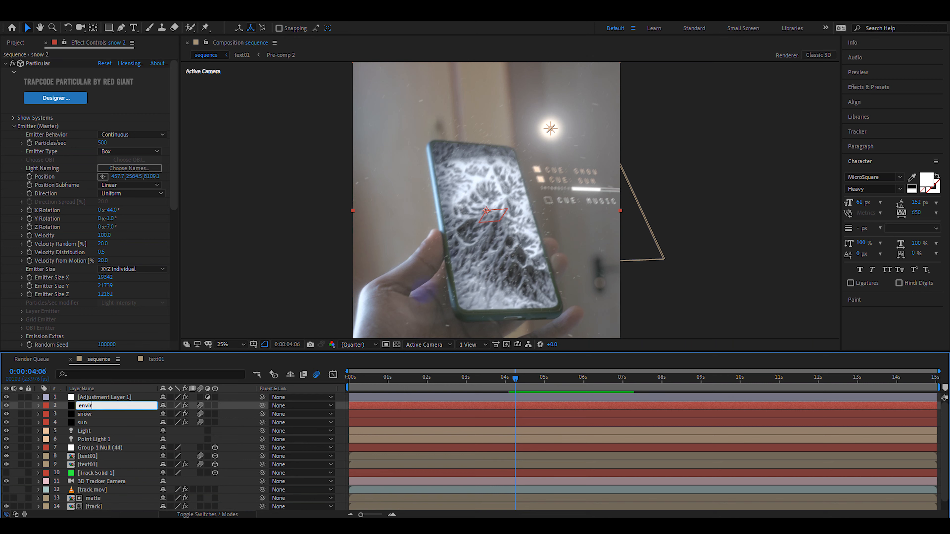
pyautogui.write('onment')
pyautogui.press('Return')
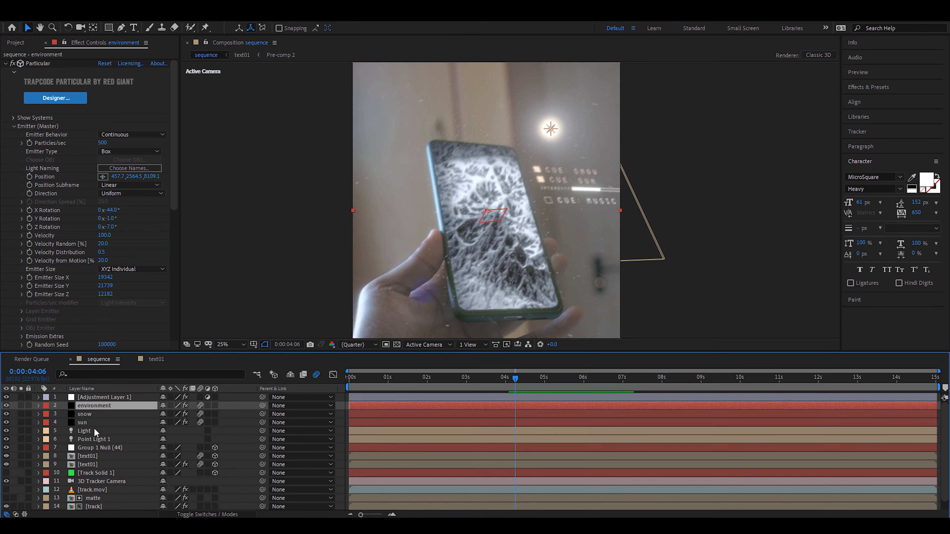
# Step: Turn off solo on the track layer to restore the full composite, and save the project
pyautogui.click(96, 456)
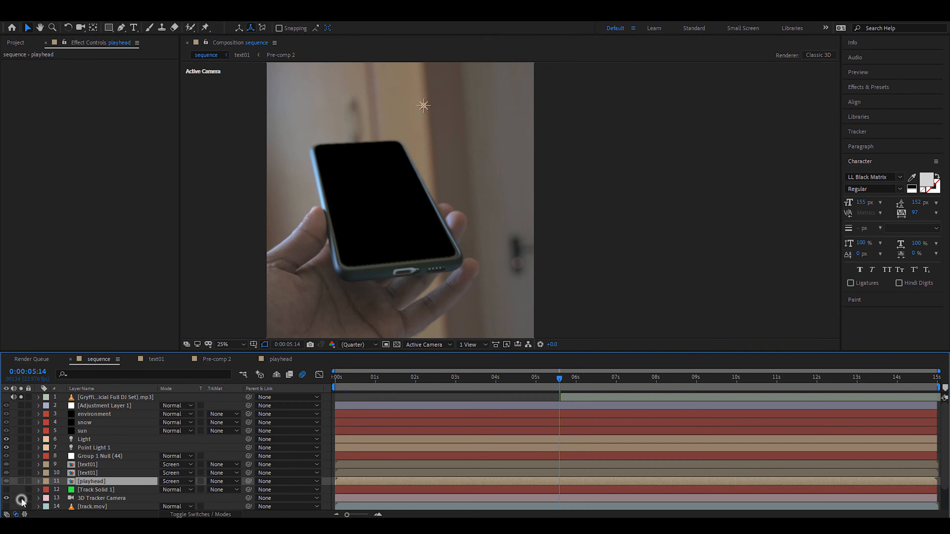
pyautogui.scroll(-3, 106, 471)
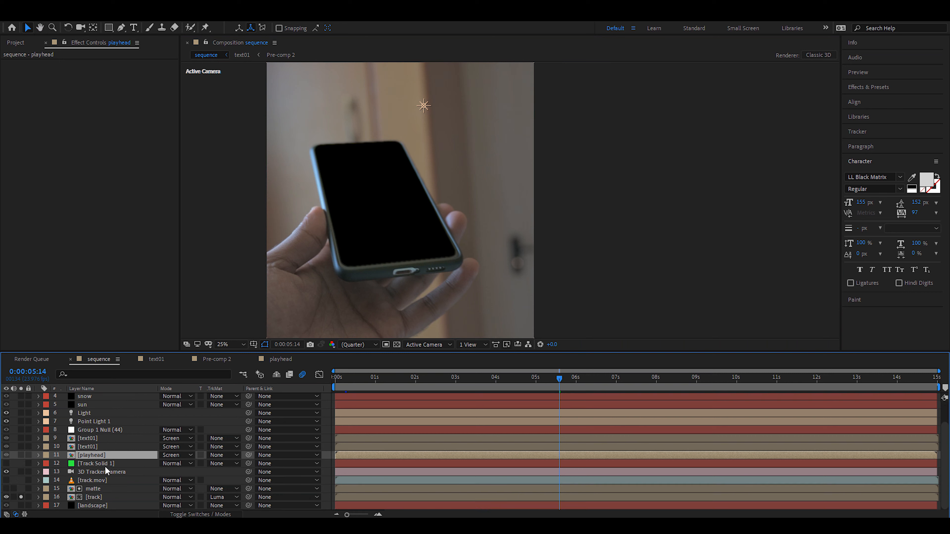
pyautogui.click(21, 498)
pyautogui.hotkey('ctrl', 's')
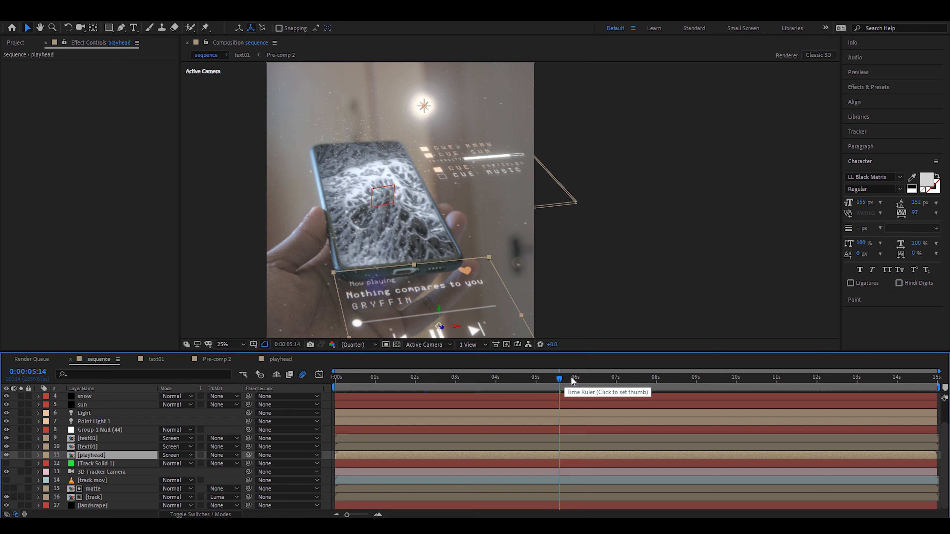
pyautogui.press('space')
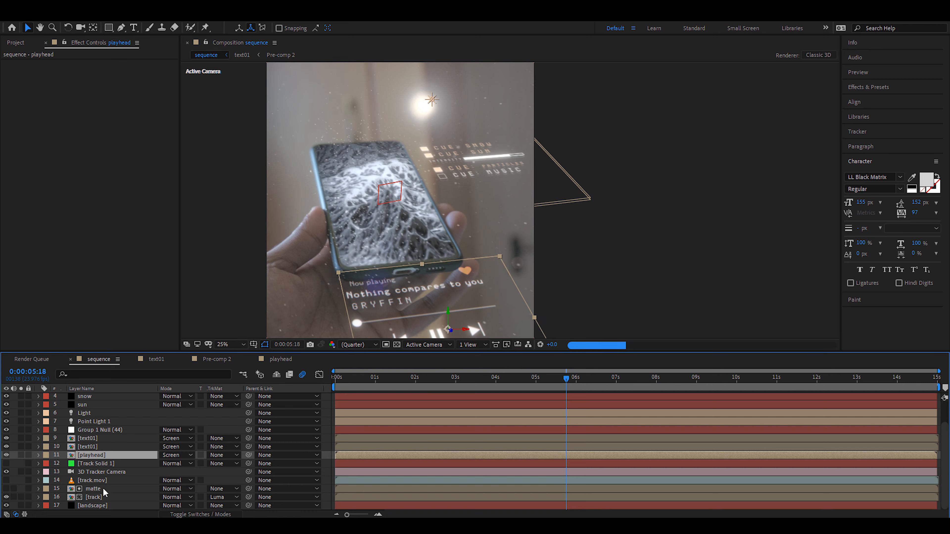
# Step: Inside the playhead composition's Pre-comp 4, trim the start of the orange Shape Layer 4 to about 6 seconds
pyautogui.doubleClick(106, 455)
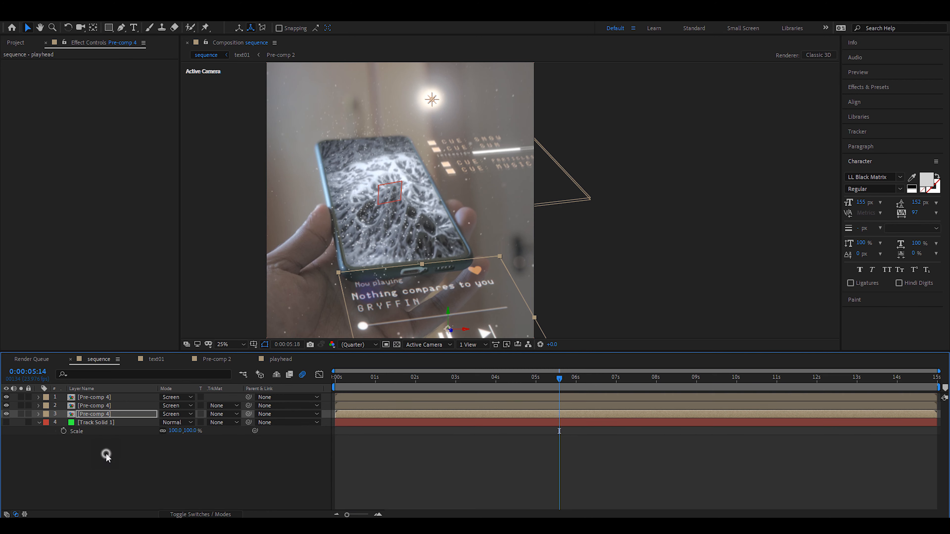
pyautogui.doubleClick(553, 413)
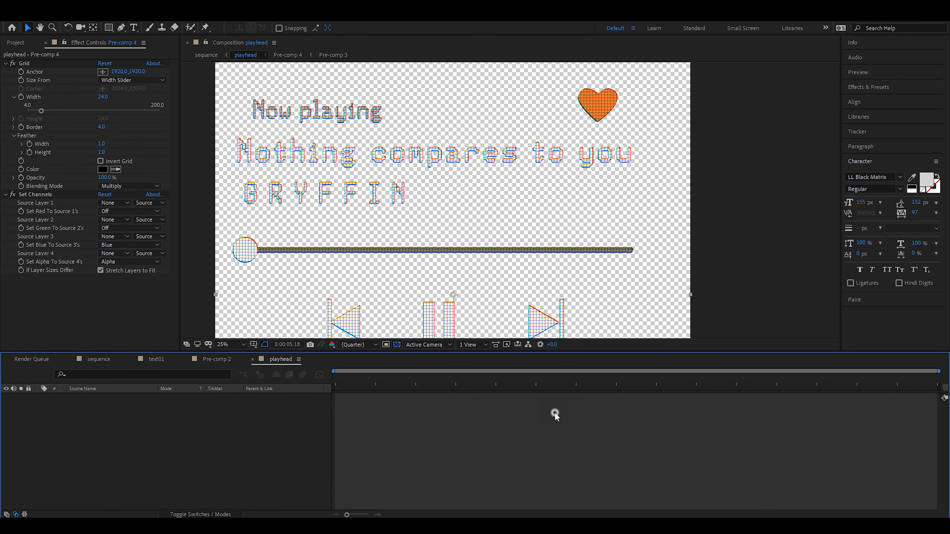
pyautogui.click(565, 406)
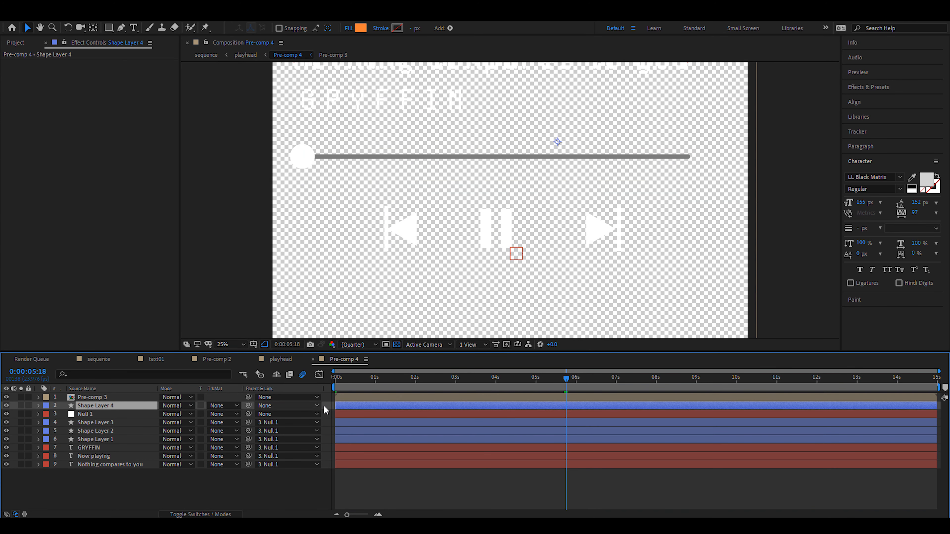
pyautogui.moveTo(334, 406); pyautogui.dragTo(561, 406)
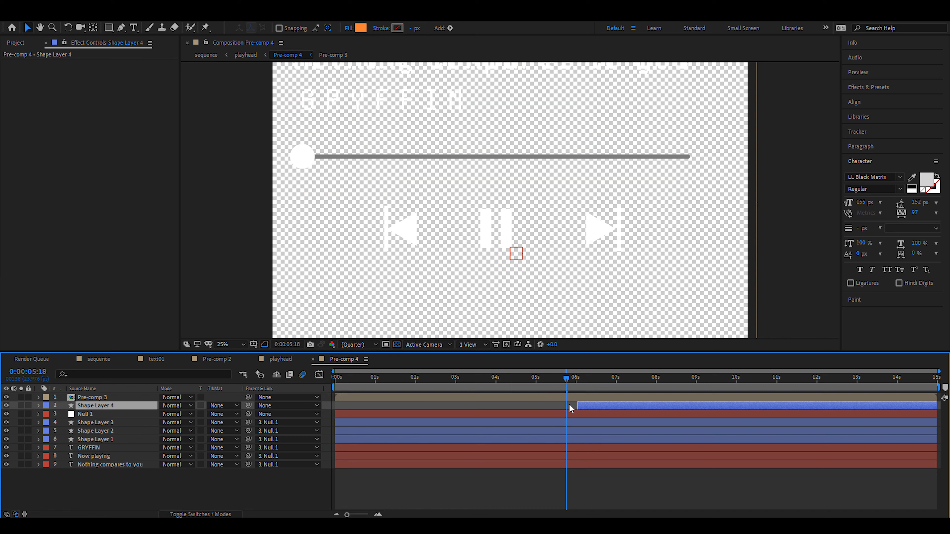